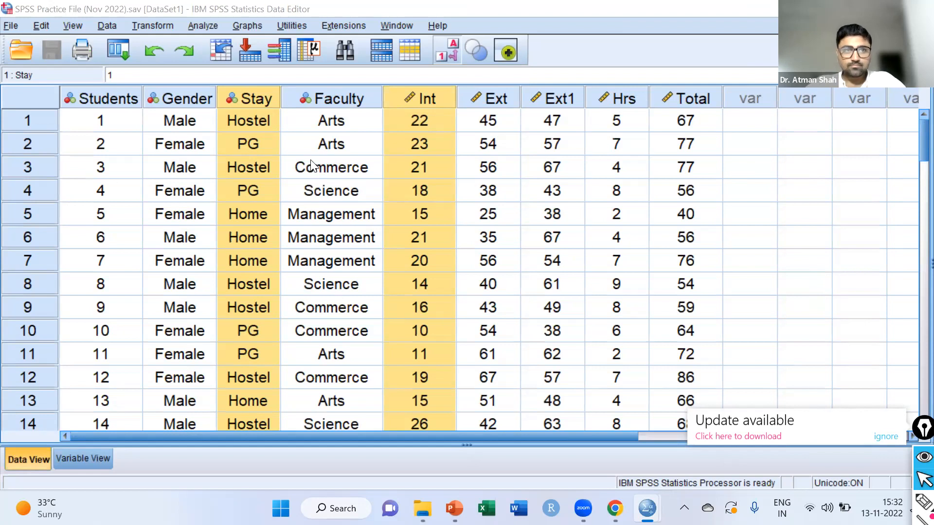
Widen the Stay column slightly and move the floating annotation toolbar up the screen so all its tools are accessible
left_click_drag(281, 96, 291, 96)
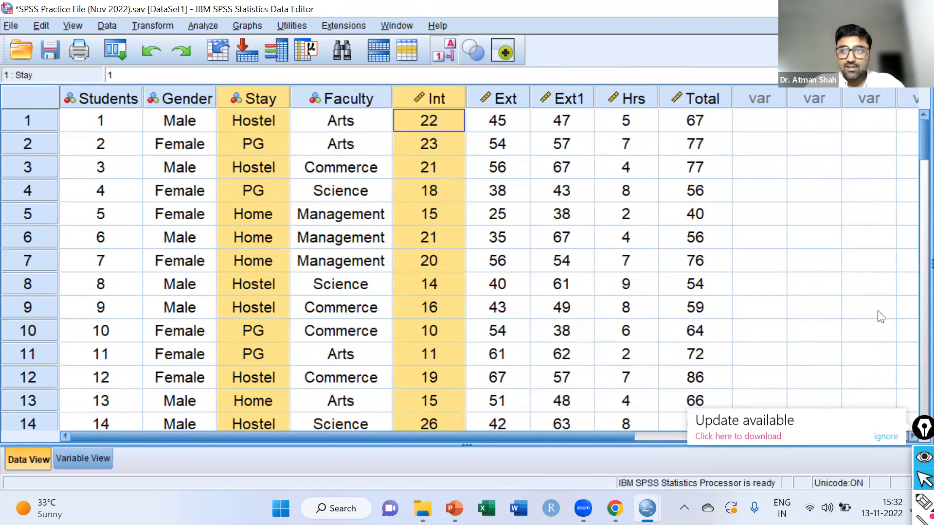
left_click_drag(917, 428, 917, 148)
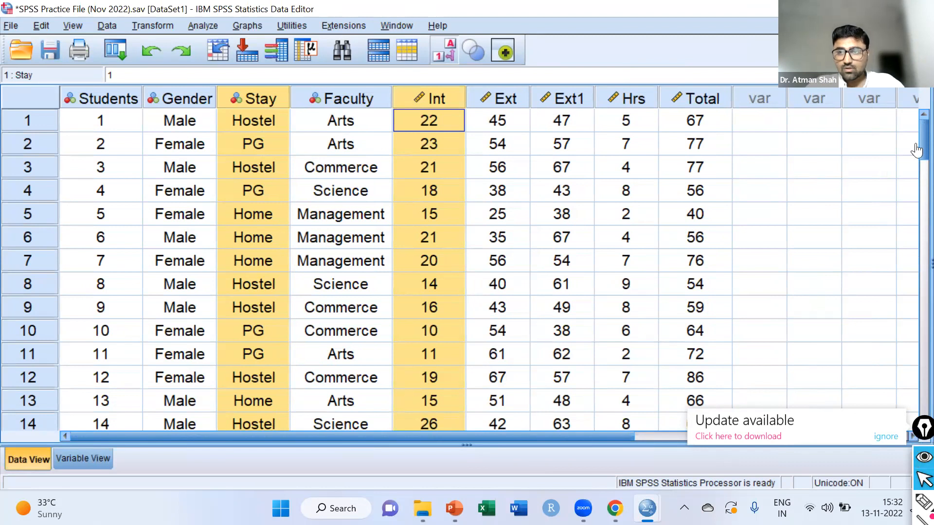
left_click(917, 148)
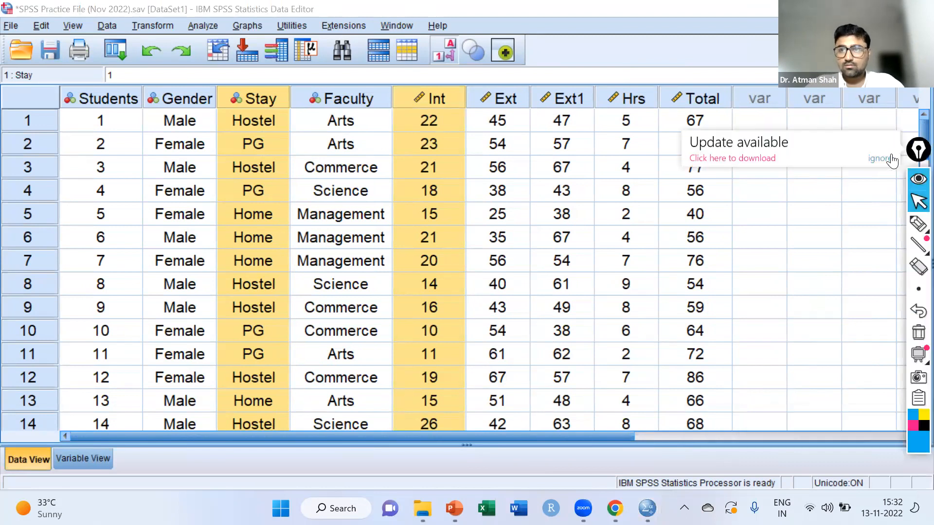
Activate the annotation pen and set it to pink with the second-smallest stroke thickness
left_click(917, 223)
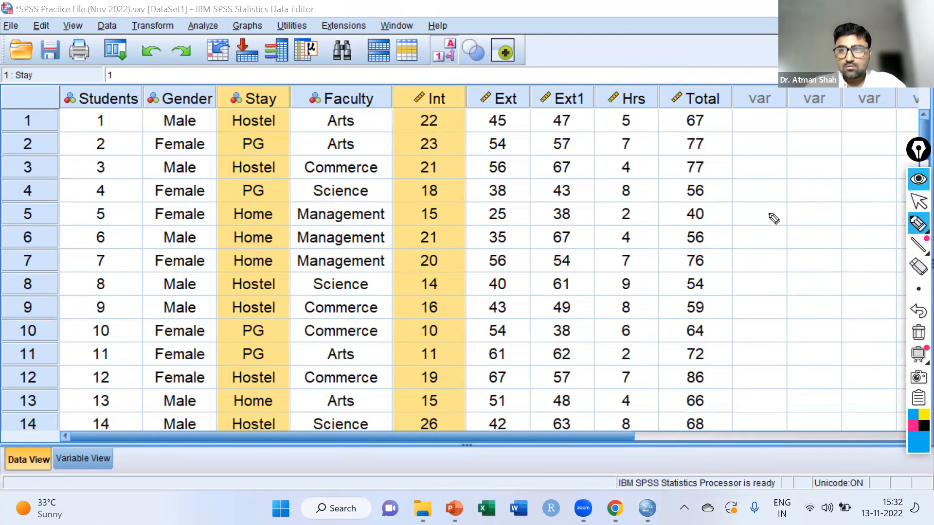
left_click(913, 426)
left_click(918, 289)
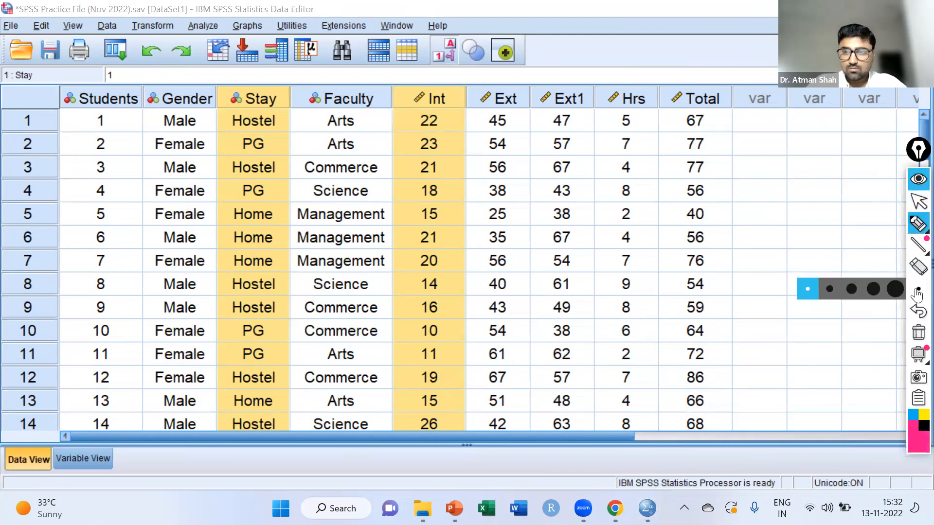
left_click(829, 288)
Handwrite "Stay-wise significant Difference in Int." with "One-way ANOVA" beneath it in the empty columns beside Total
left_click_drag(768, 183, 755, 205)
mouse_move(773, 186)
left_mouse_down()
mouse_move(778, 202)
mouse_move(783, 189)
left_mouse_up()
mouse_move(786, 194)
left_mouse_down()
mouse_move(812, 208)
mouse_move(893, 191)
left_mouse_up()
mouse_move(759, 230)
left_mouse_down()
mouse_move(751, 242)
mouse_move(762, 241)
mouse_move(777, 262)
mouse_move(827, 239)
mouse_move(877, 240)
mouse_move(884, 223)
left_mouse_up()
left_click(764, 219)
mouse_move(759, 275)
left_mouse_down()
mouse_move(779, 292)
mouse_move(891, 268)
left_mouse_up()
mouse_move(763, 312)
left_mouse_down()
mouse_move(763, 323)
mouse_move(822, 311)
mouse_move(841, 292)
mouse_move(852, 304)
left_mouse_up()
left_click(766, 304)
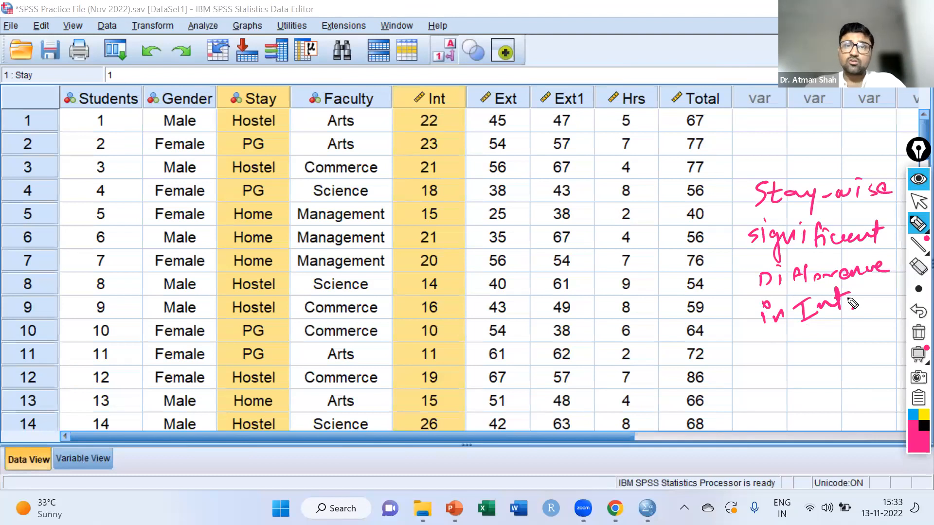
left_click(852, 307)
left_click_drag(749, 382, 857, 366)
mouse_move(802, 416)
left_mouse_down()
mouse_move(817, 397)
mouse_move(882, 370)
left_mouse_up()
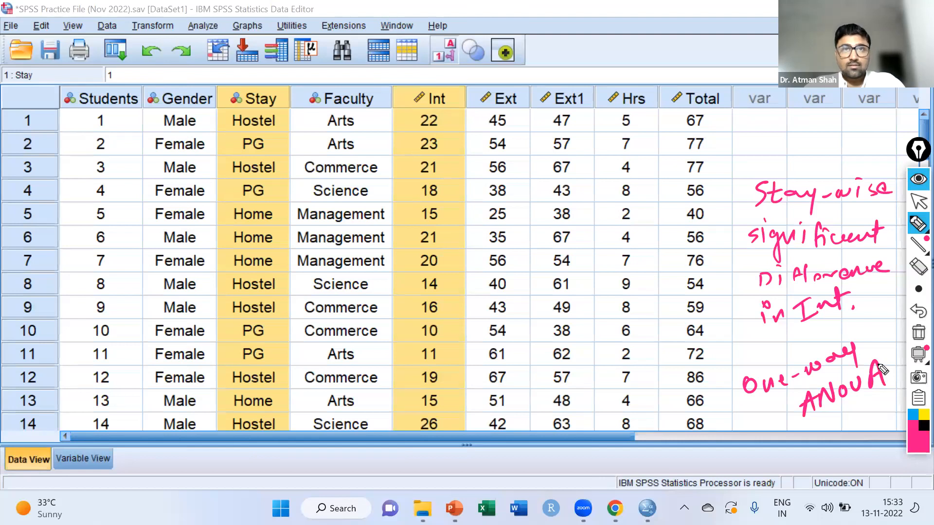
Clear all handwritten annotations and set the pen to the thinnest stroke
left_click(918, 333)
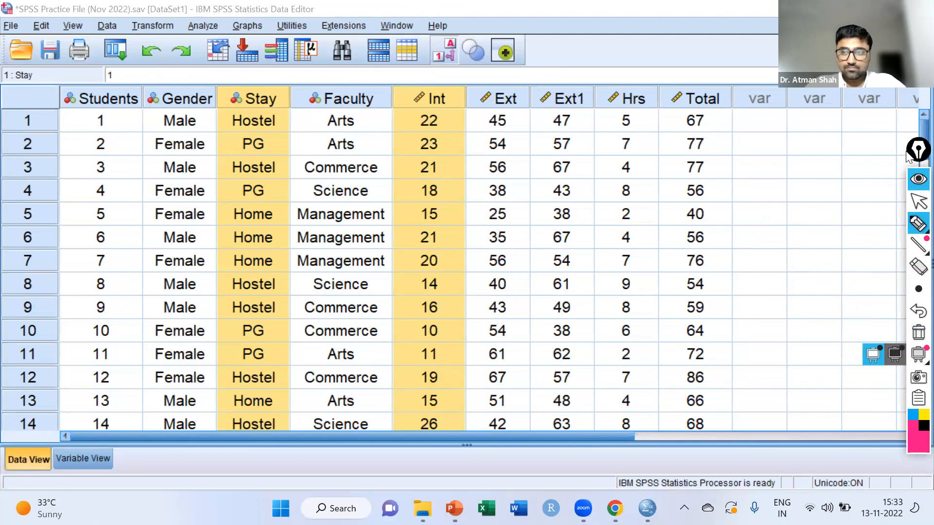
left_click(918, 201)
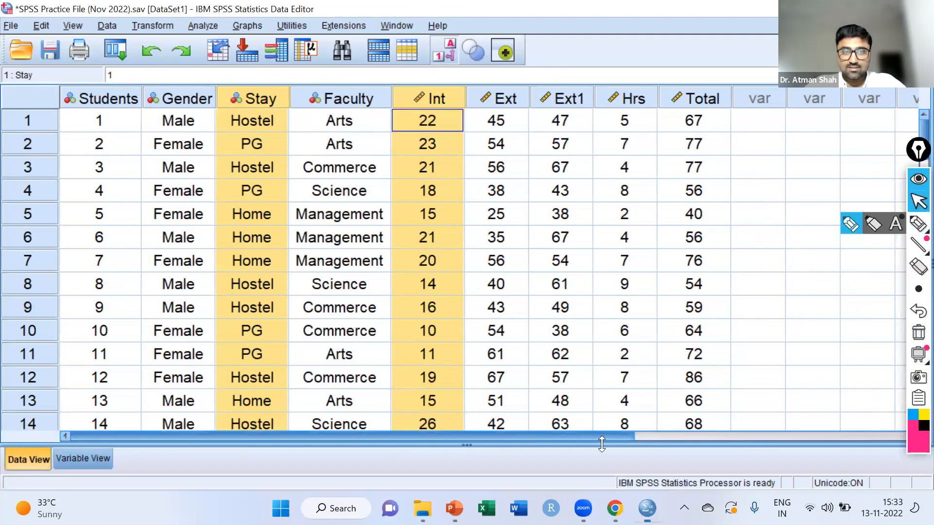
left_click_drag(613, 436, 714, 437)
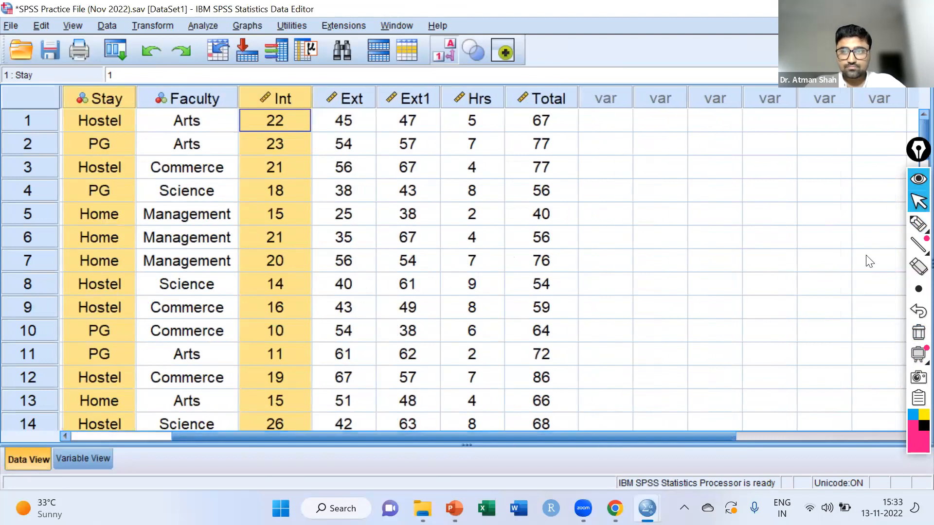
left_click(914, 291)
left_click(805, 286)
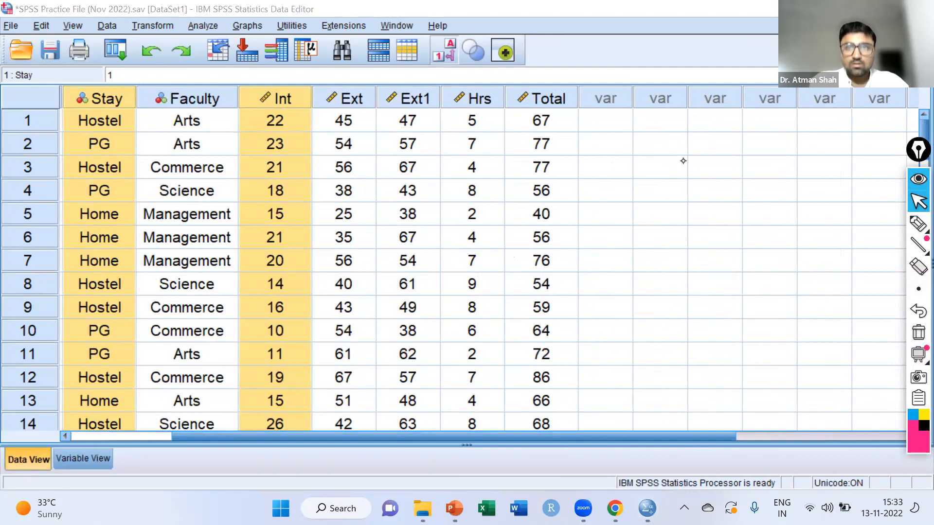
Make room beside the Total column for writing and select the first case's Hrs cell to drop the row 5 selection
left_click(28, 214)
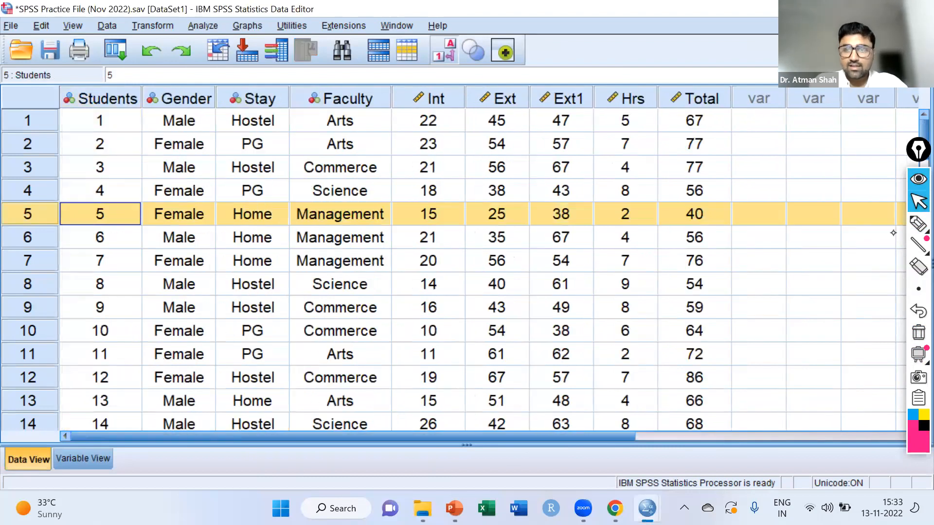
left_click(741, 434)
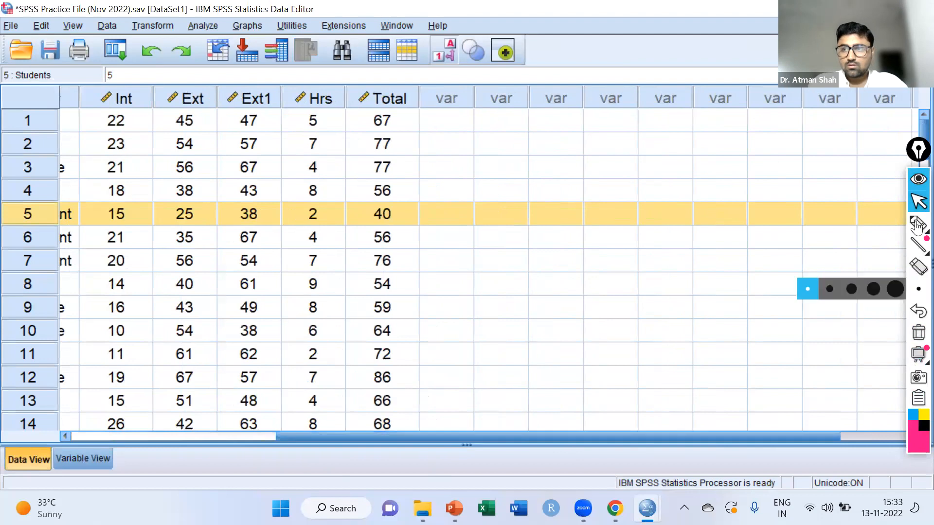
left_click(916, 224)
left_click(846, 216)
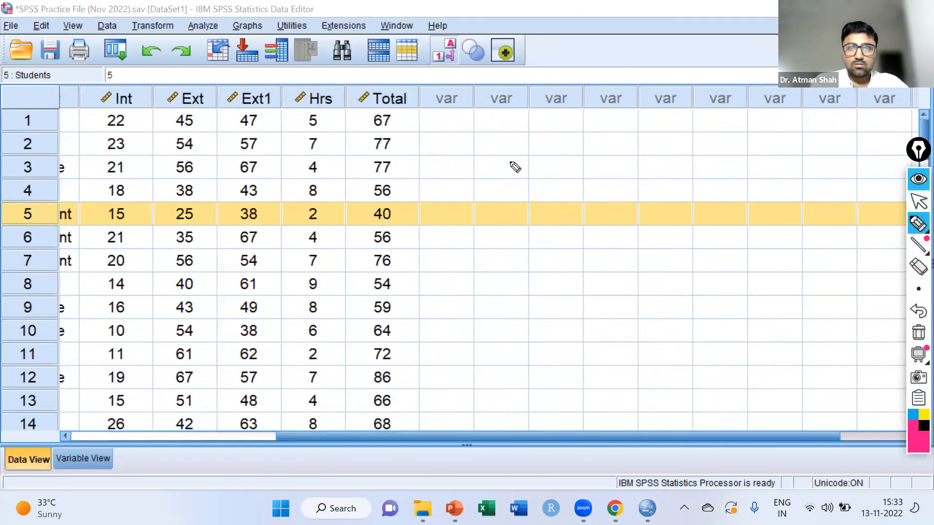
left_click(297, 197)
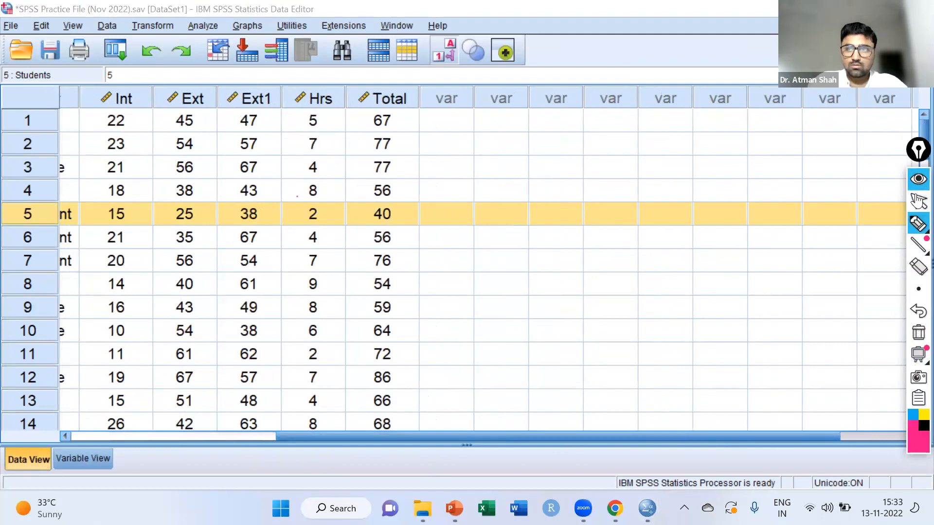
left_click(917, 199)
left_click(340, 126)
Handwrite the null hypothesis "H0: No stay-wise significant difference in Int." in the empty columns beside Total
left_click(916, 225)
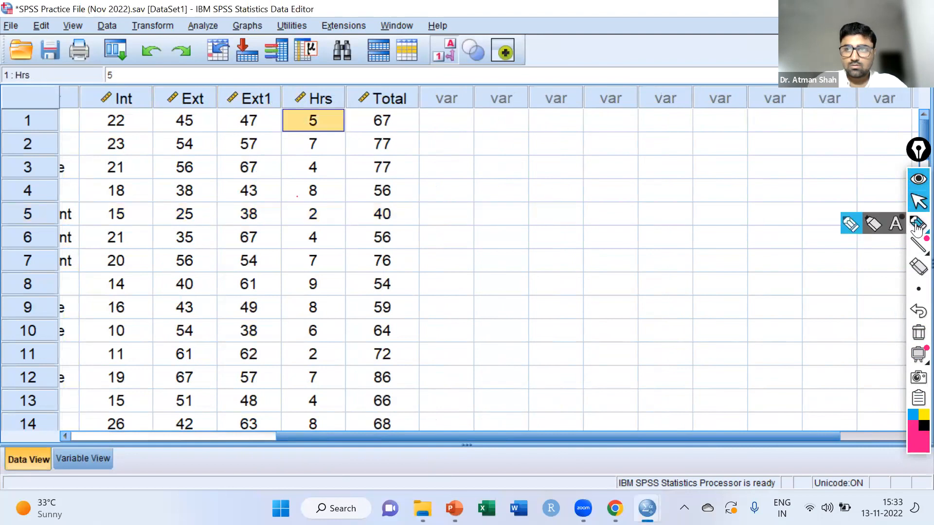
left_click(916, 226)
mouse_move(916, 245)
mouse_move(486, 166)
left_mouse_down()
mouse_move(488, 187)
mouse_move(564, 173)
mouse_move(615, 179)
mouse_move(621, 192)
mouse_move(662, 177)
mouse_move(710, 188)
mouse_move(845, 180)
mouse_move(836, 174)
left_mouse_up()
left_click(527, 169)
left_click(529, 185)
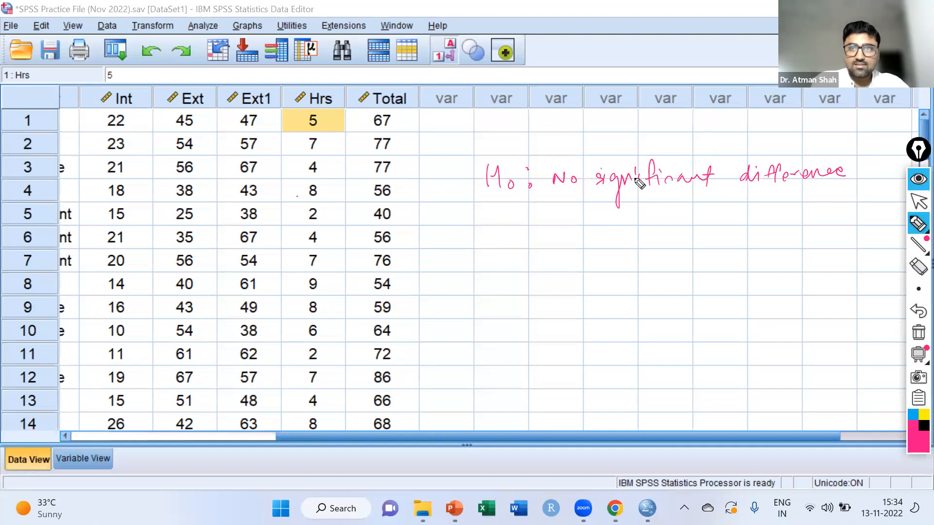
mouse_move(591, 160)
left_mouse_down()
mouse_move(615, 152)
mouse_move(624, 165)
mouse_move(641, 146)
mouse_move(680, 142)
left_mouse_up()
mouse_move(566, 199)
left_mouse_down()
mouse_move(563, 219)
mouse_move(632, 221)
mouse_move(658, 207)
left_mouse_up()
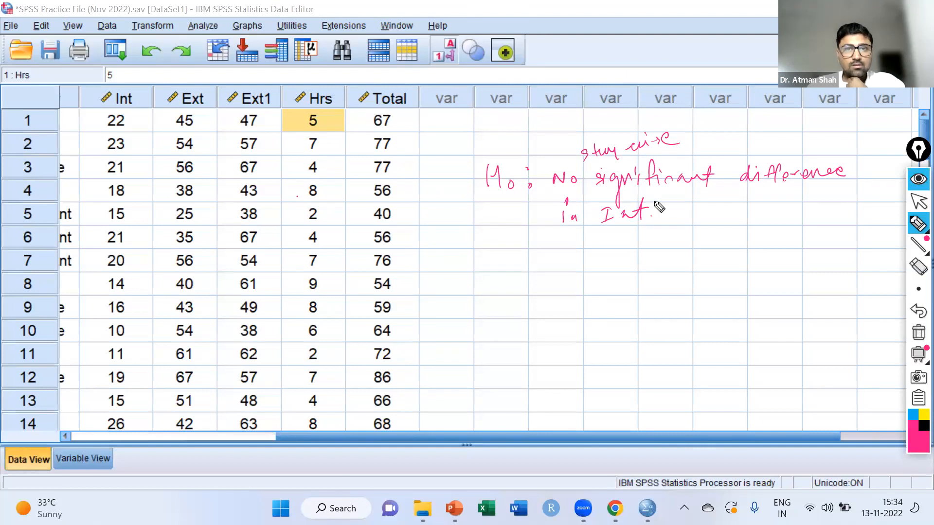
Handwrite the alternative hypothesis "H1: There is a stay-wise significant difference in Int." below the null hypothesis
mouse_move(498, 252)
left_mouse_down()
mouse_move(498, 275)
mouse_move(605, 257)
mouse_move(616, 265)
mouse_move(725, 265)
mouse_move(760, 254)
mouse_move(763, 263)
mouse_move(834, 263)
mouse_move(902, 253)
left_mouse_up()
left_click(543, 256)
left_click_drag(589, 299, 699, 294)
left_click(701, 292)
mouse_move(707, 237)
left_mouse_down()
mouse_move(798, 227)
mouse_move(832, 232)
mouse_move(820, 225)
left_mouse_up()
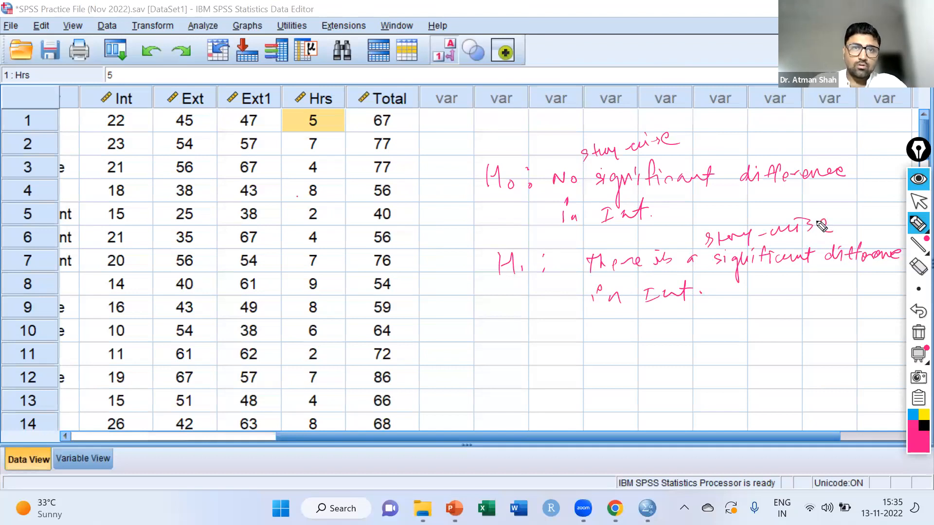
Add the alternative wordings "OR Int. of Home, PG, Hostel same" to H0 and "OR Int. Home, PG, Hostel students are not same" to H1
mouse_move(683, 215)
left_mouse_down()
mouse_move(870, 196)
mouse_move(844, 214)
mouse_move(881, 211)
mouse_move(873, 228)
mouse_move(903, 227)
left_mouse_up()
left_click_drag(688, 313, 713, 306)
mouse_move(589, 354)
left_mouse_down()
mouse_move(644, 344)
mouse_move(673, 357)
mouse_move(803, 343)
mouse_move(833, 351)
mouse_move(897, 336)
left_mouse_up()
mouse_move(701, 375)
left_mouse_down()
mouse_move(697, 382)
mouse_move(862, 371)
mouse_move(854, 365)
left_mouse_up()
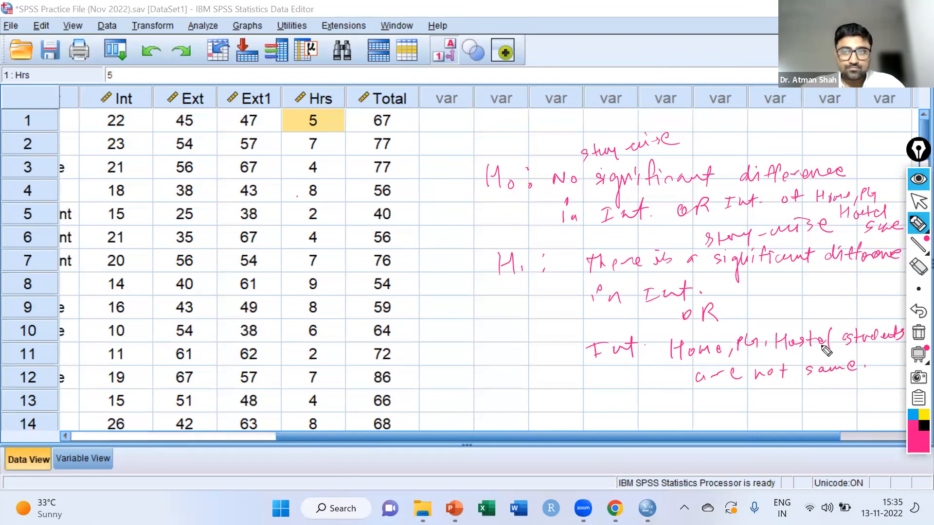
Open the One-Way ANOVA analysis and clear the handwritten hypotheses from the screen
left_click(917, 200)
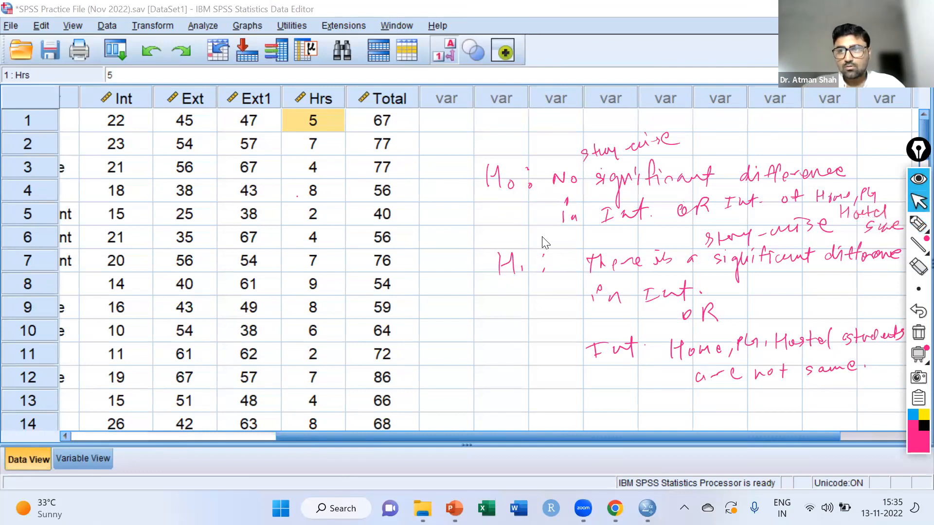
left_click(201, 26)
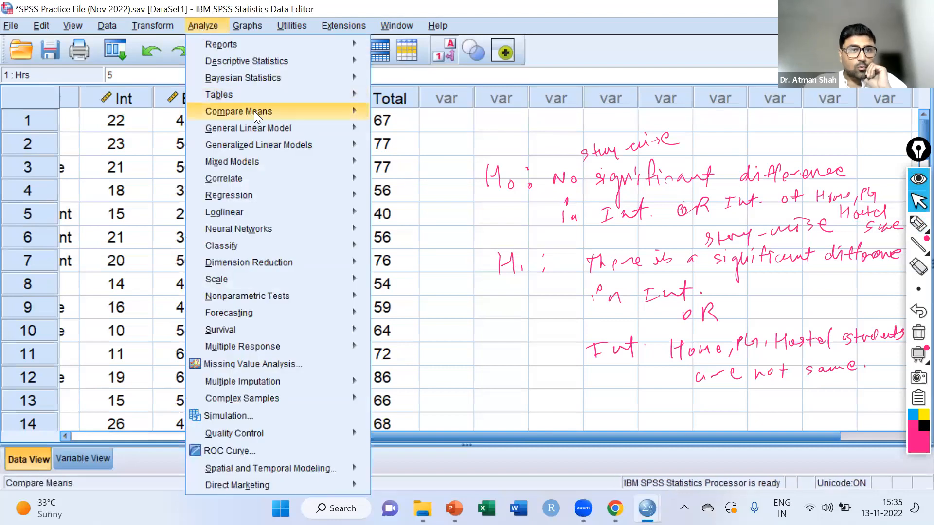
mouse_move(260, 111)
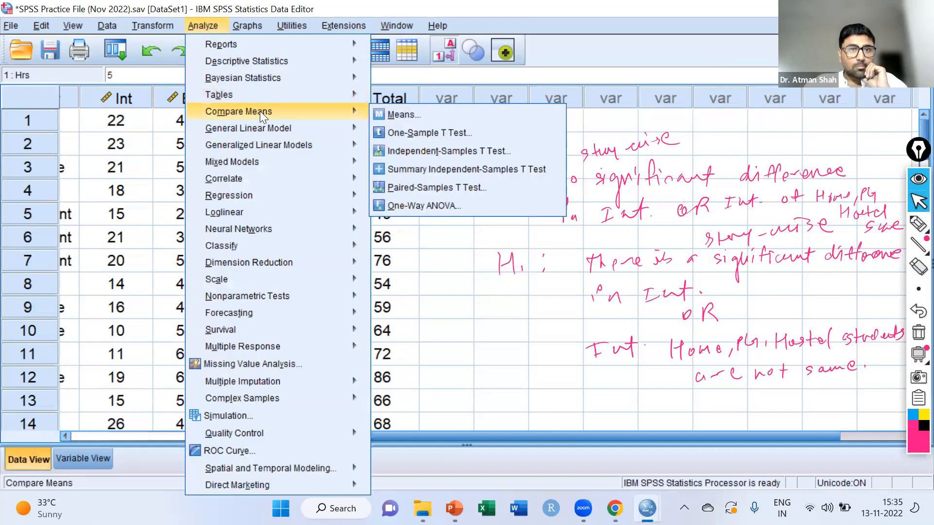
left_click(485, 213)
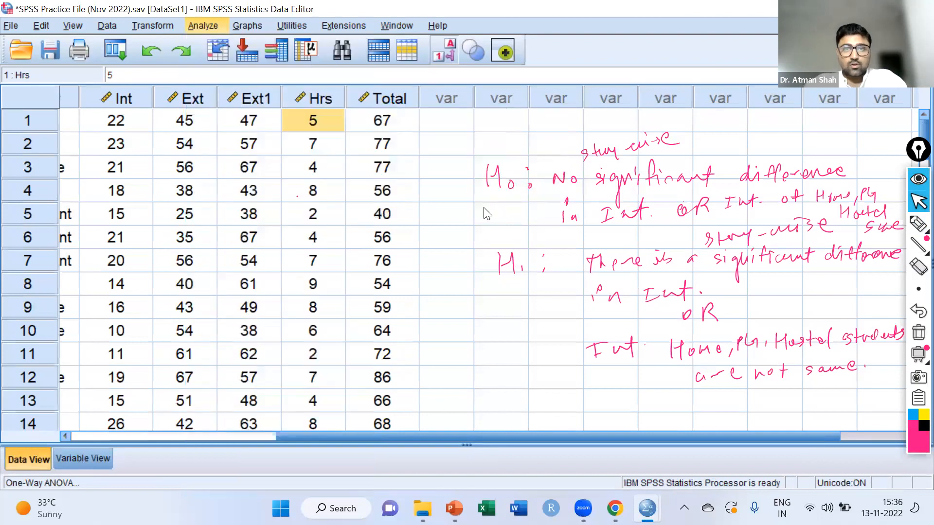
left_click(918, 332)
left_click_drag(393, 24, 409, 85)
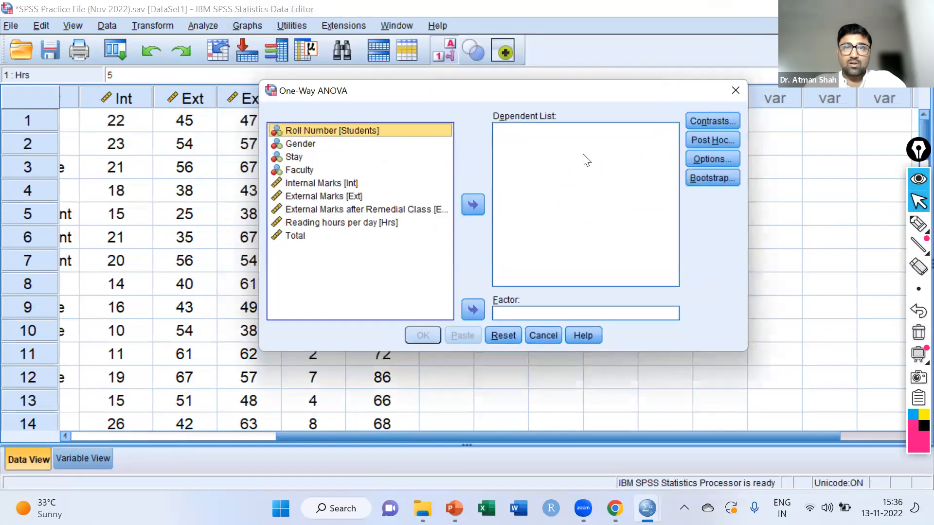
Assign Internal Marks [Int] as the dependent variable and Stay as the factor for the One-Way ANOVA
left_click(296, 181)
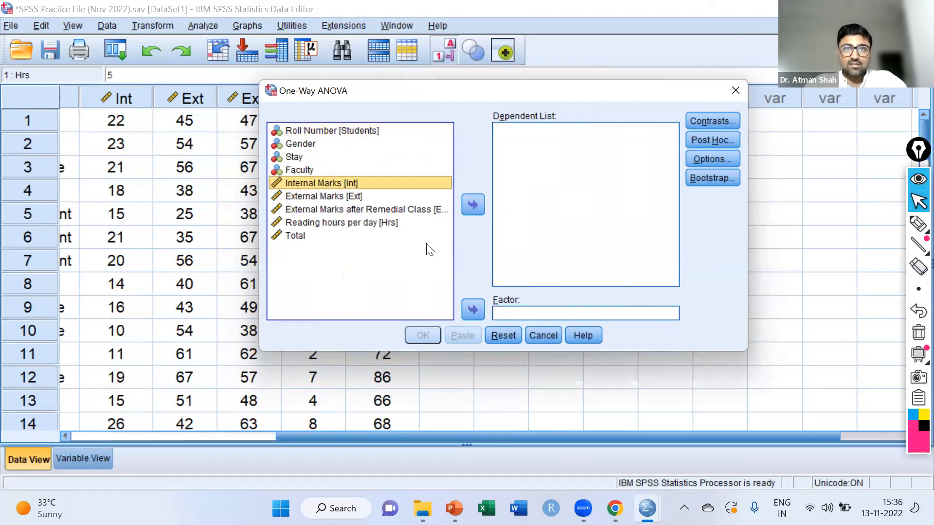
left_click(472, 205)
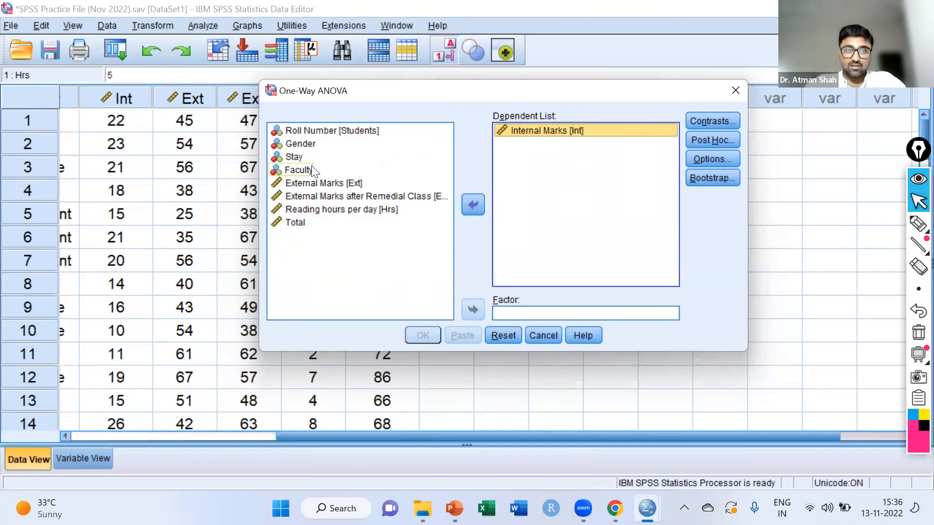
left_click(298, 158)
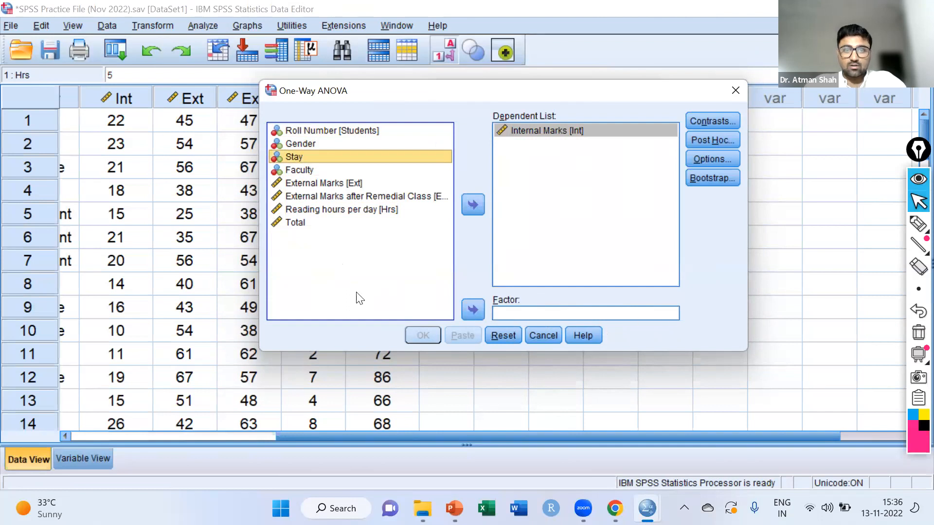
left_click(472, 309)
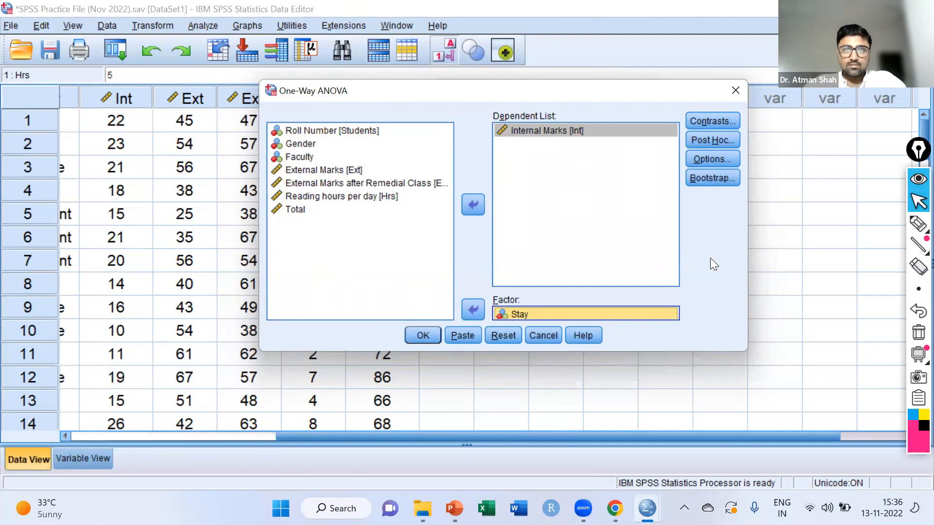
Request Descriptive statistics and a Means plot in the ANOVA options and run the analysis
left_click(721, 157)
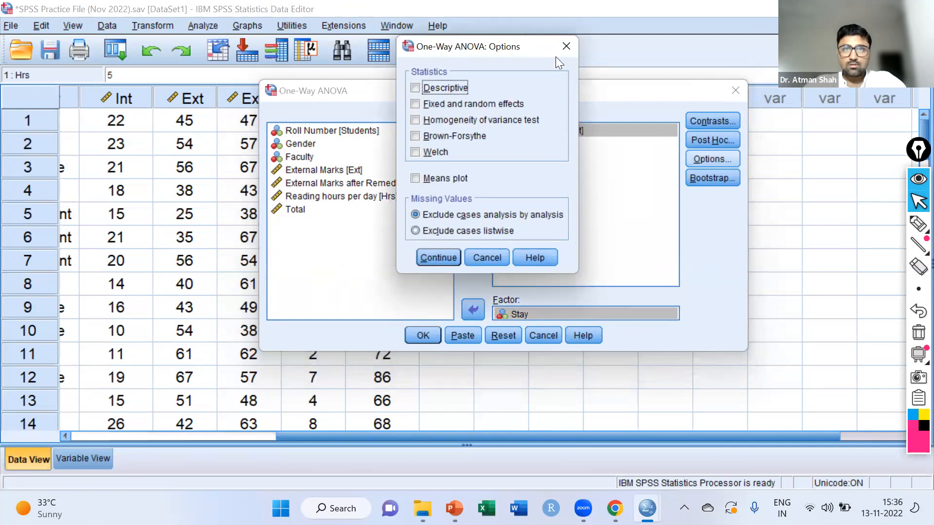
left_click_drag(555, 54, 598, 75)
left_click(454, 109)
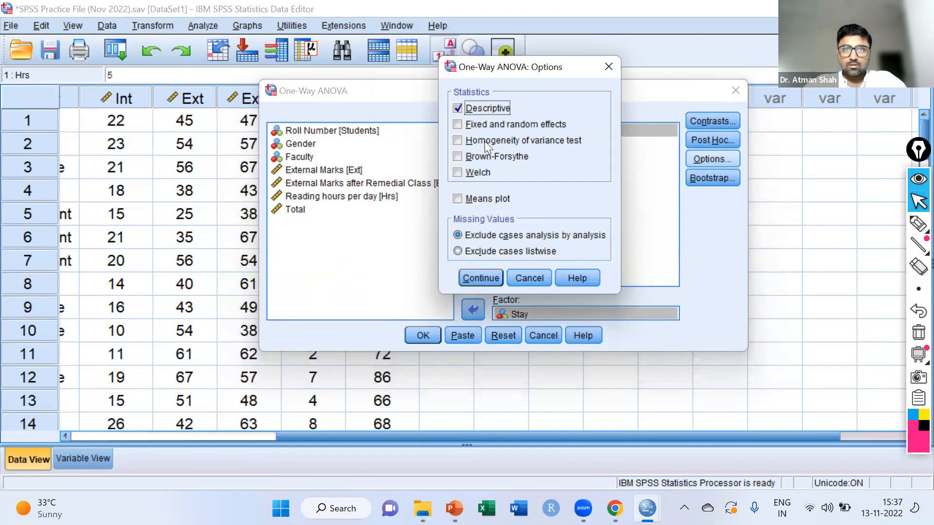
left_click(460, 199)
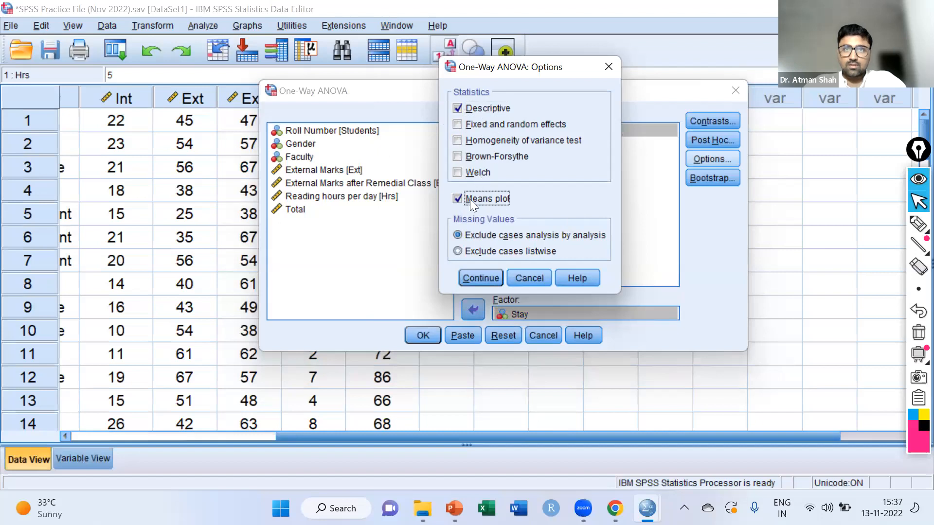
left_click(469, 281)
left_click(423, 335)
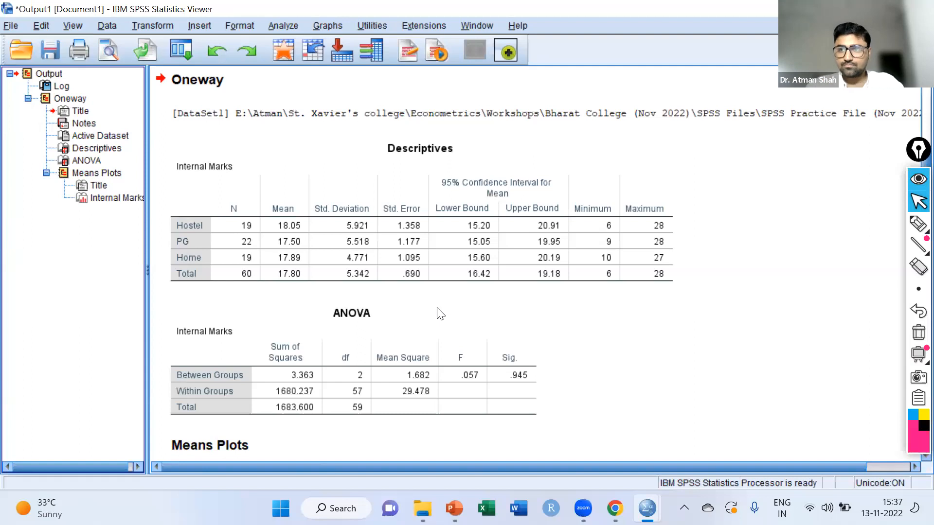
Draw a pink tick mark beside the Descriptives table in the output with the annotation pen
left_click(917, 224)
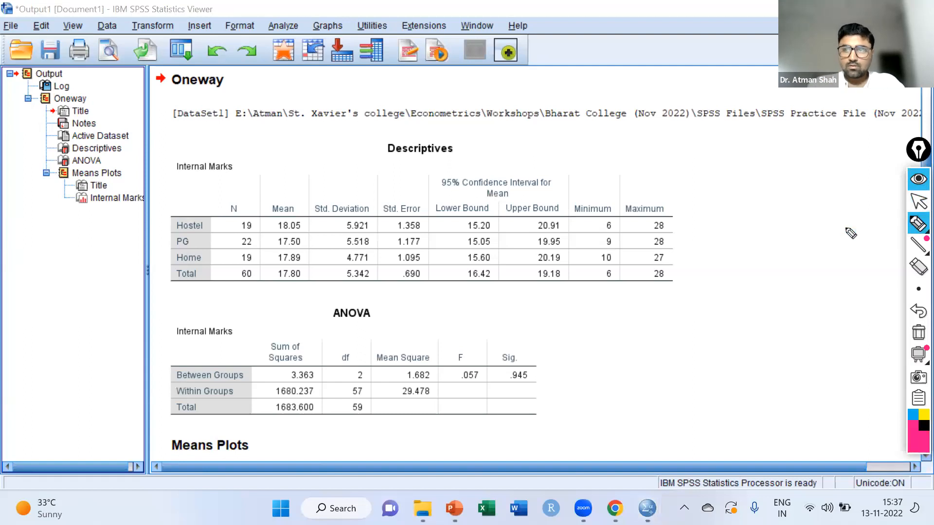
mouse_move(701, 235)
left_mouse_down()
mouse_move(706, 250)
mouse_move(740, 231)
left_mouse_up()
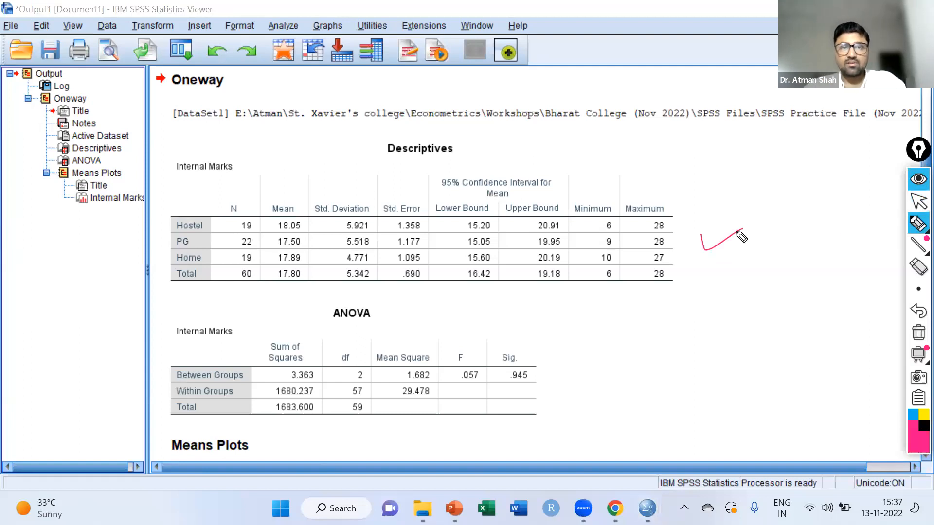
Circle the N, Mean, and Minimum and Maximum columns of the Descriptives table with the annotation pen
mouse_move(240, 194)
left_mouse_down()
mouse_move(224, 250)
mouse_move(260, 251)
mouse_move(242, 193)
left_mouse_up()
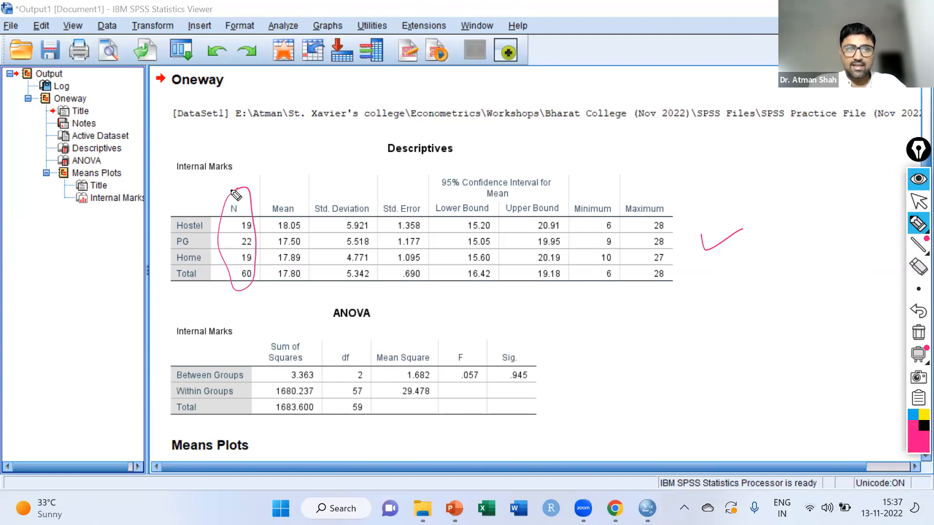
mouse_move(286, 194)
left_mouse_down()
mouse_move(268, 228)
mouse_move(309, 295)
mouse_move(300, 201)
left_mouse_up()
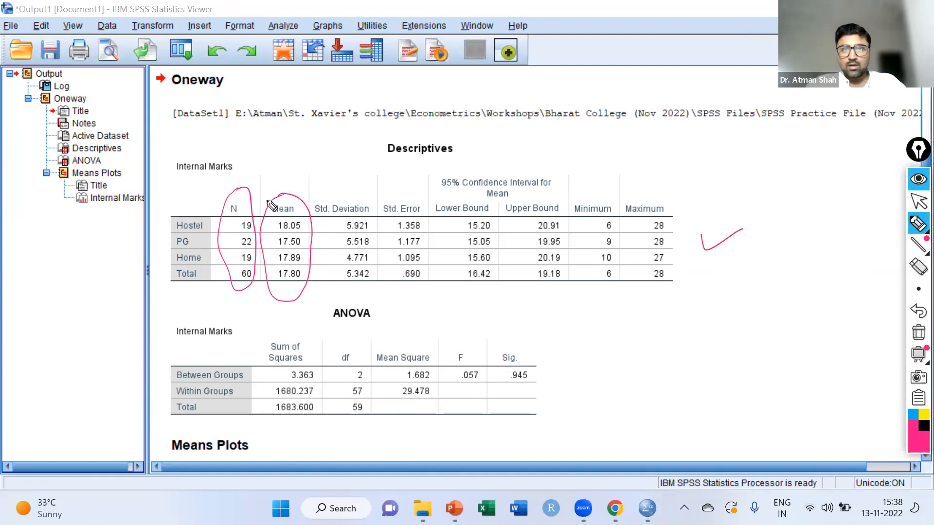
mouse_move(616, 180)
left_mouse_down()
mouse_move(574, 292)
mouse_move(614, 184)
mouse_move(573, 205)
left_mouse_up()
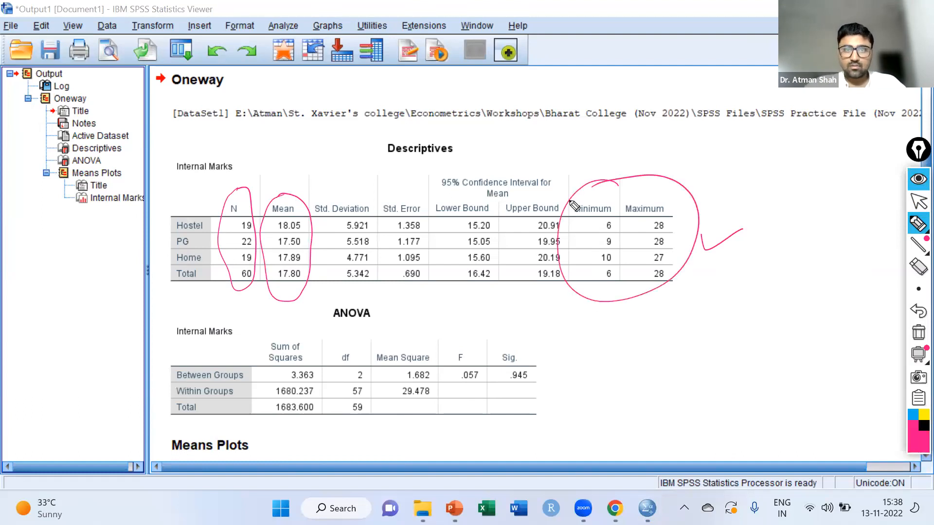
Draw a tick beside the ANOVA table, label its columns SS and MSS, and circle the F and Sig. values
mouse_move(581, 377)
left_mouse_down()
mouse_move(609, 380)
mouse_move(643, 349)
left_mouse_up()
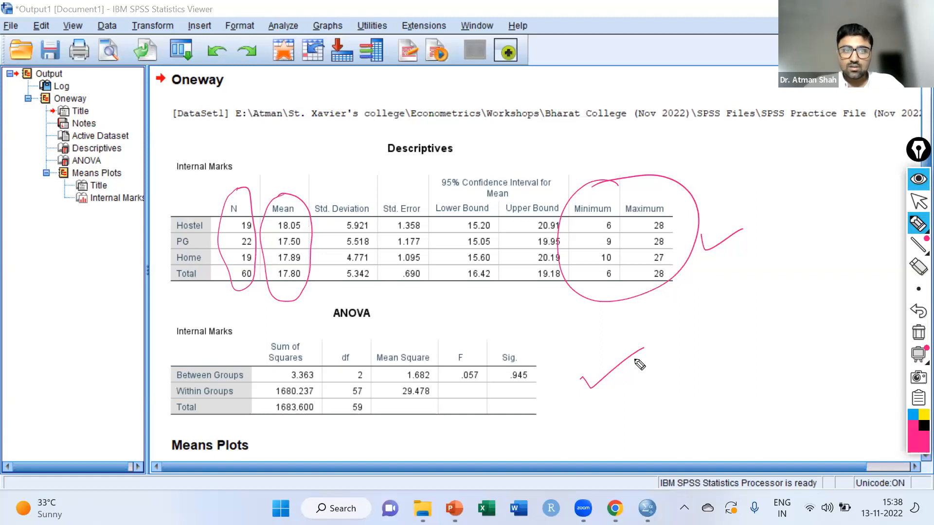
mouse_move(272, 320)
left_mouse_down()
mouse_move(265, 331)
mouse_move(279, 323)
left_mouse_up()
left_click_drag(391, 323, 408, 322)
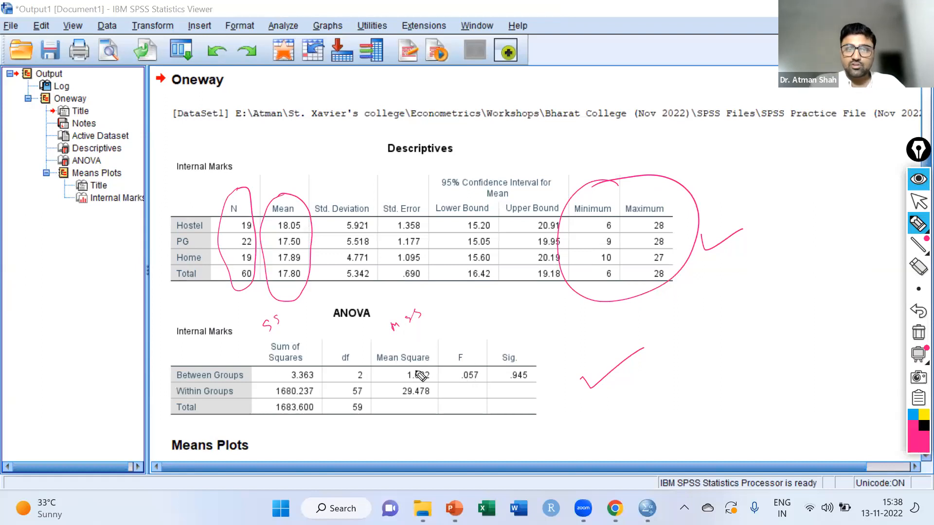
mouse_move(467, 334)
left_mouse_down()
mouse_move(446, 358)
mouse_move(481, 394)
mouse_move(455, 343)
mouse_move(501, 348)
mouse_move(510, 401)
mouse_move(538, 348)
mouse_move(516, 334)
left_mouse_up()
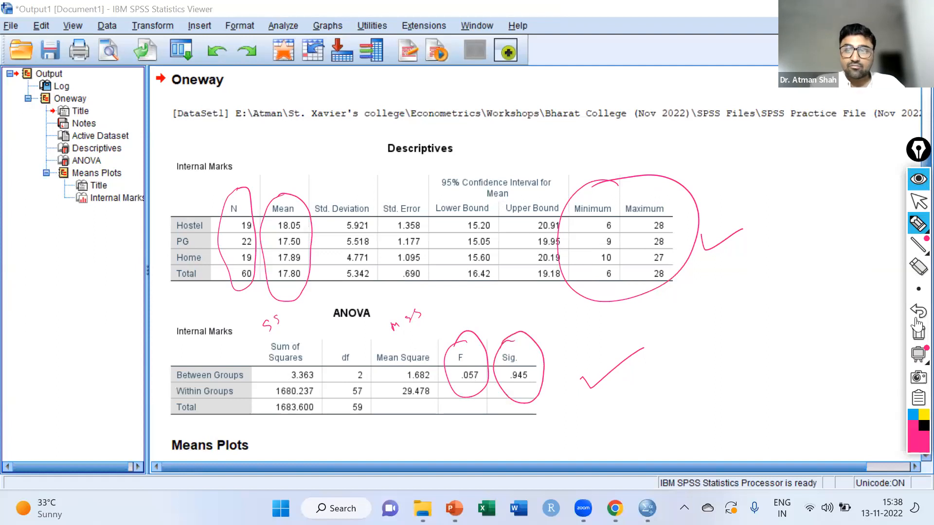
Erase the tick beside the ANOVA table and handwrite "> 0.05" next to the circled Sig. value
left_click(623, 360)
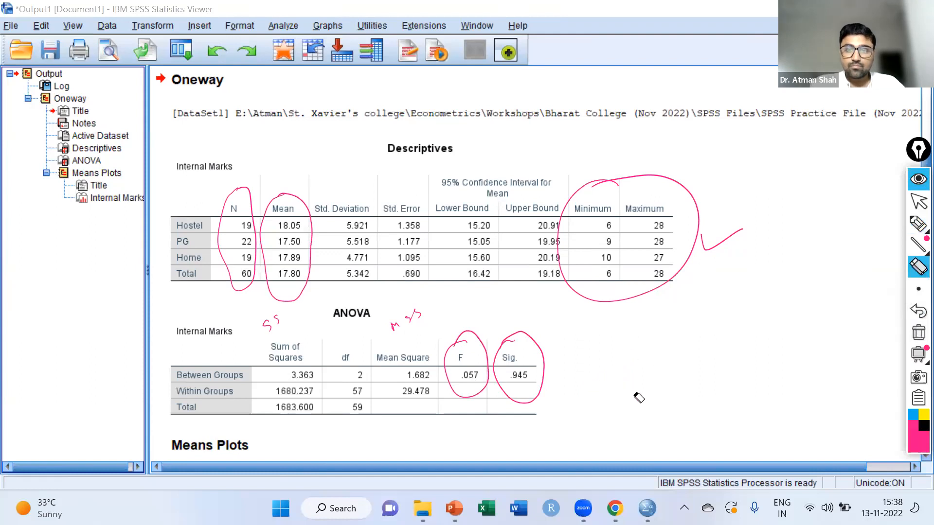
left_click(918, 223)
left_click(848, 225)
mouse_move(558, 363)
left_mouse_down()
mouse_move(573, 369)
mouse_move(565, 380)
mouse_move(635, 345)
left_mouse_up()
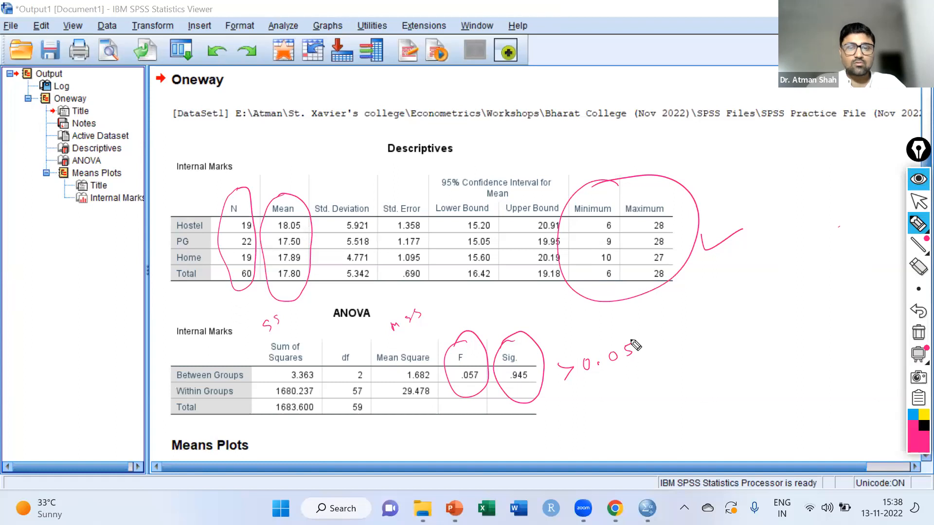
Handwrite "we fail to reject H0" following the 0.05 note beside the ANOVA table
mouse_move(662, 336)
left_mouse_down()
mouse_move(720, 342)
mouse_move(728, 323)
left_mouse_up()
left_click(686, 340)
left_click_drag(727, 335, 748, 337)
left_click(744, 327)
mouse_move(777, 316)
left_mouse_down()
mouse_move(774, 342)
mouse_move(784, 329)
left_mouse_up()
mouse_move(786, 326)
left_mouse_down()
mouse_move(827, 327)
mouse_move(827, 342)
mouse_move(851, 325)
mouse_move(854, 333)
left_mouse_up()
mouse_move(857, 312)
left_mouse_down()
mouse_move(857, 333)
mouse_move(861, 317)
left_mouse_up()
left_click_drag(694, 369, 693, 383)
left_click_drag(694, 377, 717, 384)
left_click_drag(717, 383, 720, 376)
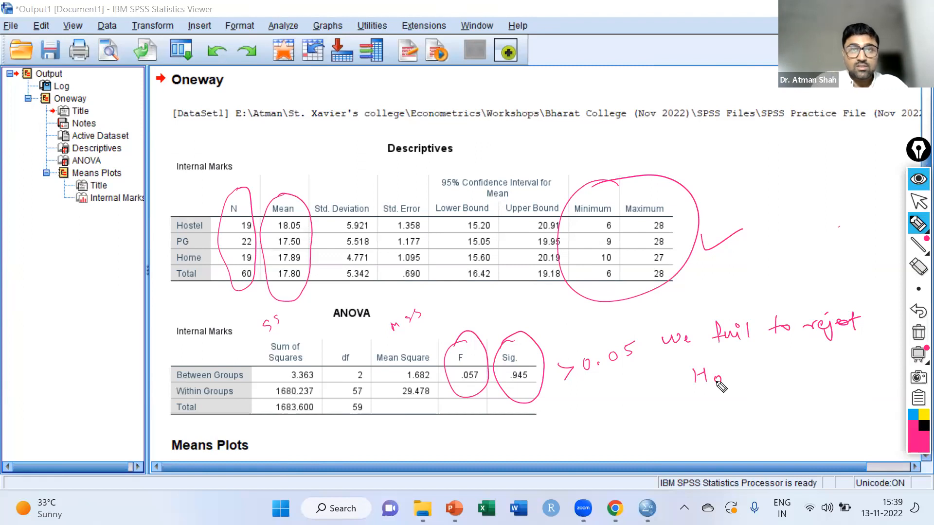
Handwrite "No significant difference between Hos, PG & Home Int." below the H0 conclusion
mouse_move(579, 427)
left_mouse_down()
mouse_move(579, 442)
mouse_move(590, 431)
left_mouse_up()
mouse_move(590, 422)
left_mouse_down()
mouse_move(592, 438)
mouse_move(601, 428)
left_mouse_up()
mouse_move(643, 424)
left_mouse_down()
mouse_move(637, 435)
mouse_move(661, 444)
mouse_move(699, 414)
mouse_move(787, 402)
mouse_move(881, 370)
left_mouse_up()
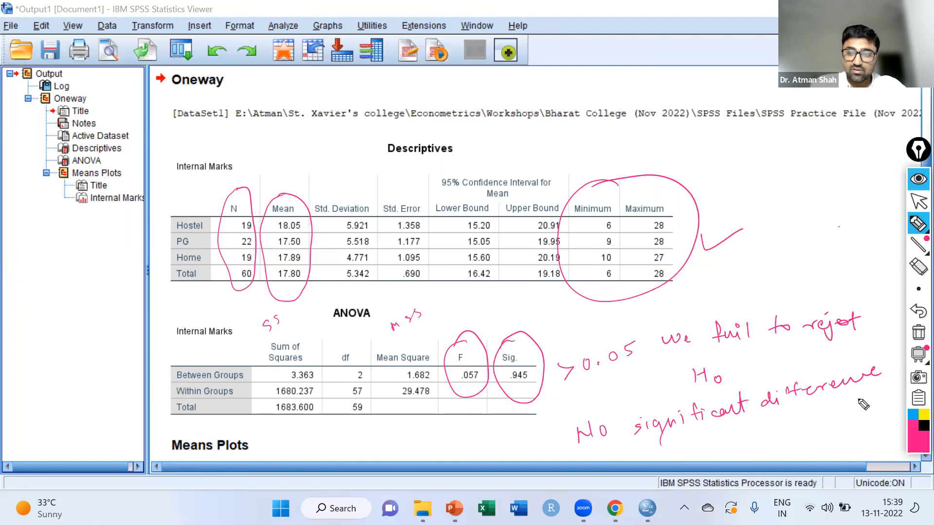
mouse_move(720, 436)
left_mouse_down()
mouse_move(729, 451)
mouse_move(823, 413)
mouse_move(881, 405)
mouse_move(826, 442)
mouse_move(861, 439)
mouse_move(899, 412)
left_mouse_up()
mouse_move(853, 454)
left_mouse_down()
mouse_move(862, 440)
mouse_move(883, 440)
mouse_move(894, 430)
mouse_move(888, 423)
left_mouse_up()
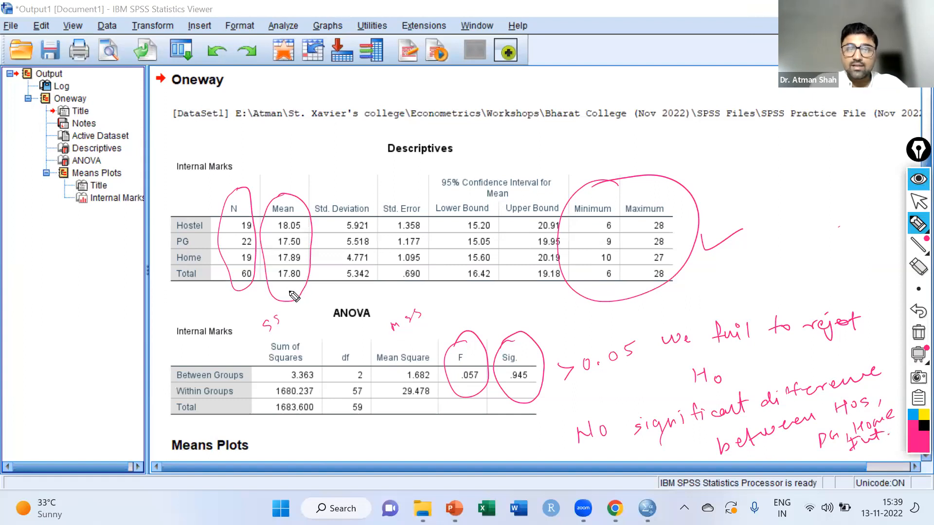
Mark the Mean column of the Descriptives table with a tick and an underline, and clear all annotations
left_click_drag(271, 176, 310, 154)
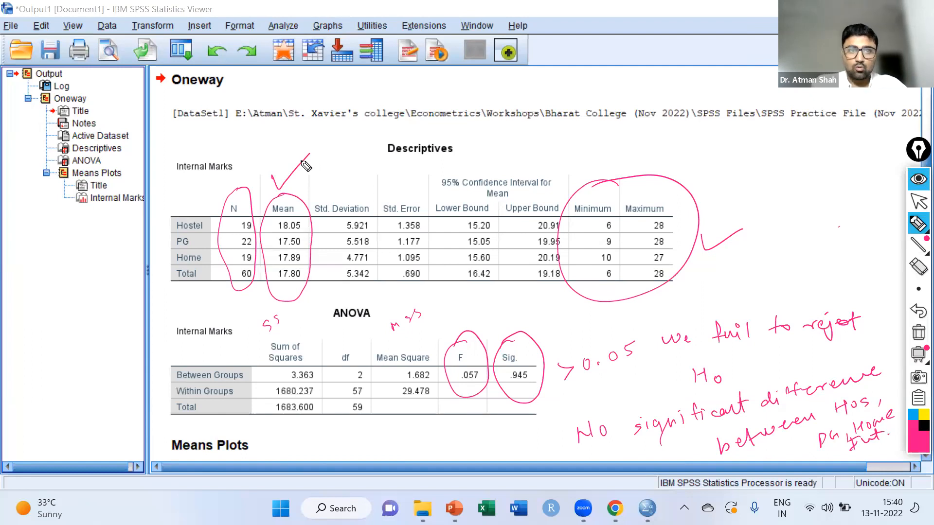
left_click_drag(285, 290, 277, 286)
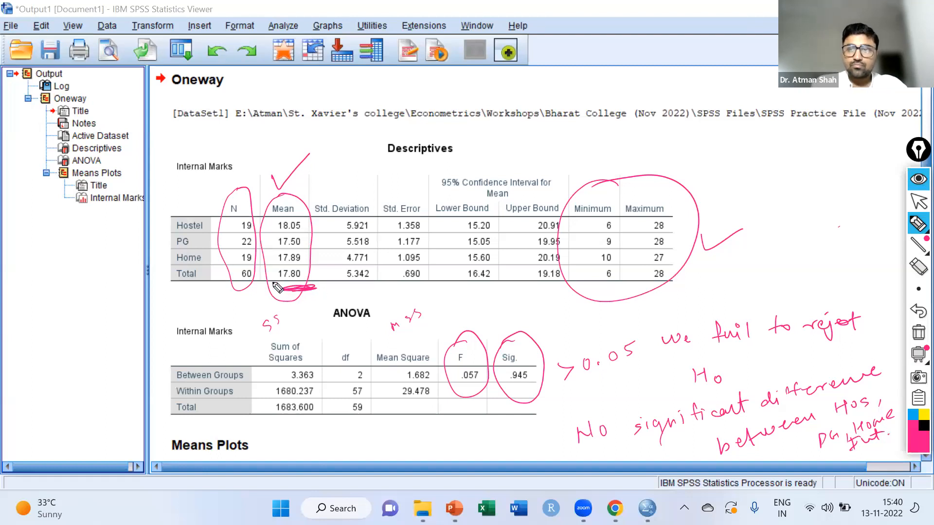
left_click(918, 332)
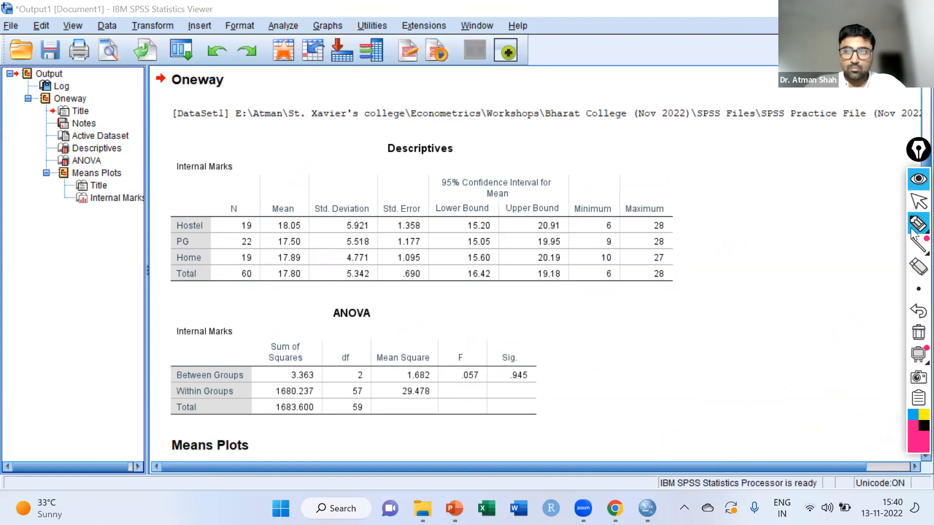
Shrink the Internal Marks means plot to about 700 pt wide and 295 pt high
left_click(918, 201)
scroll(485, 327, "down", 5)
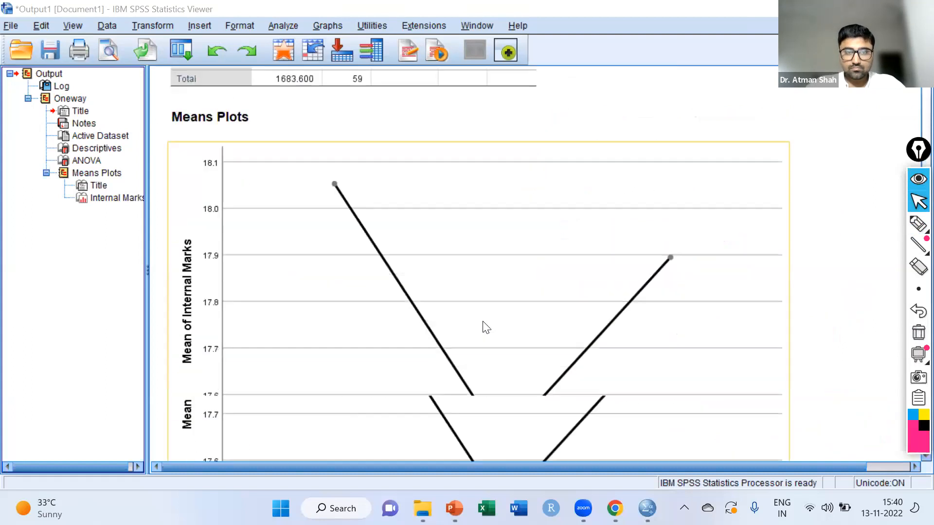
scroll(485, 327, "down", 2)
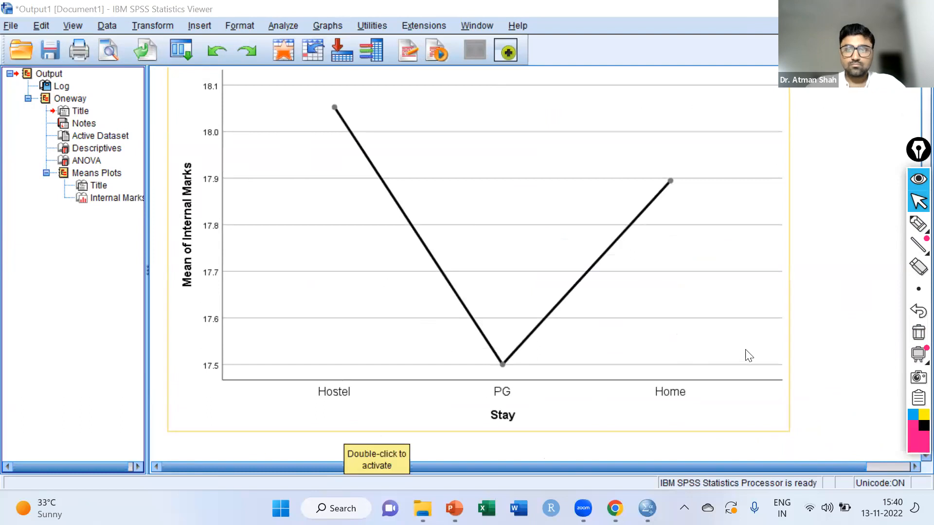
left_click(788, 431)
left_click_drag(731, 352, 673, 287)
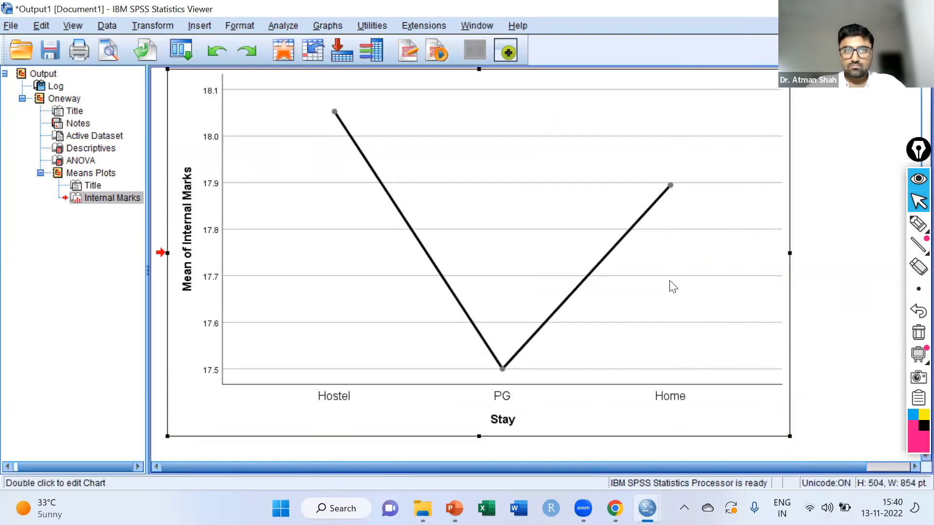
left_click(810, 307)
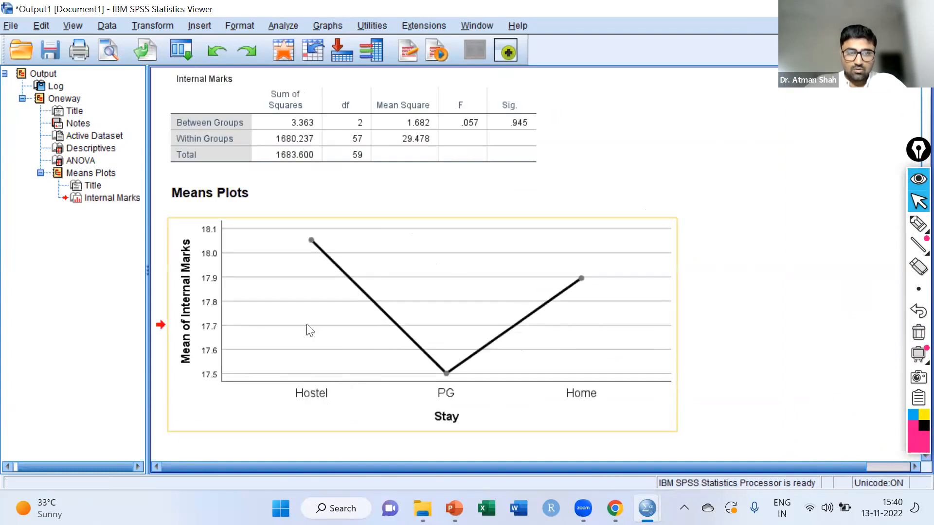
Add data labels showing the mean values to the means plot in the Chart Editor and close the editor
scroll(301, 127, "up", 3)
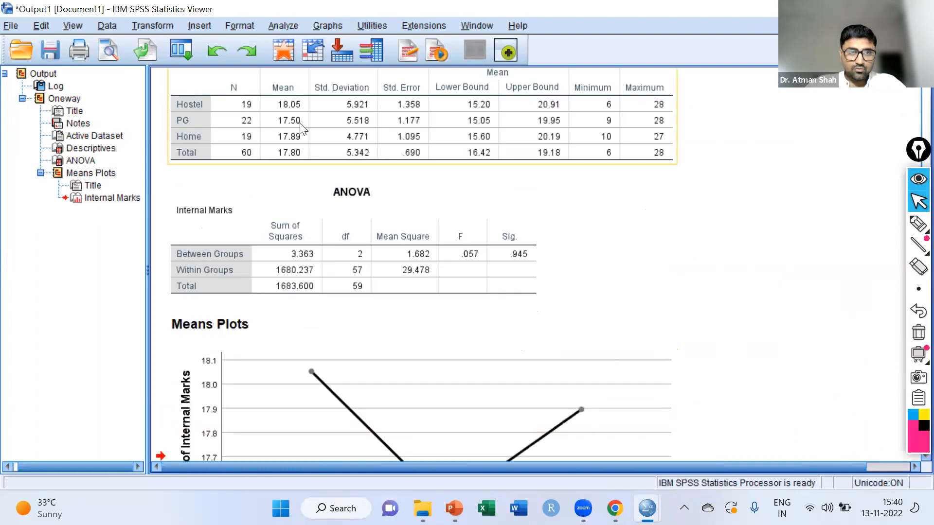
scroll(296, 117, "down", 3)
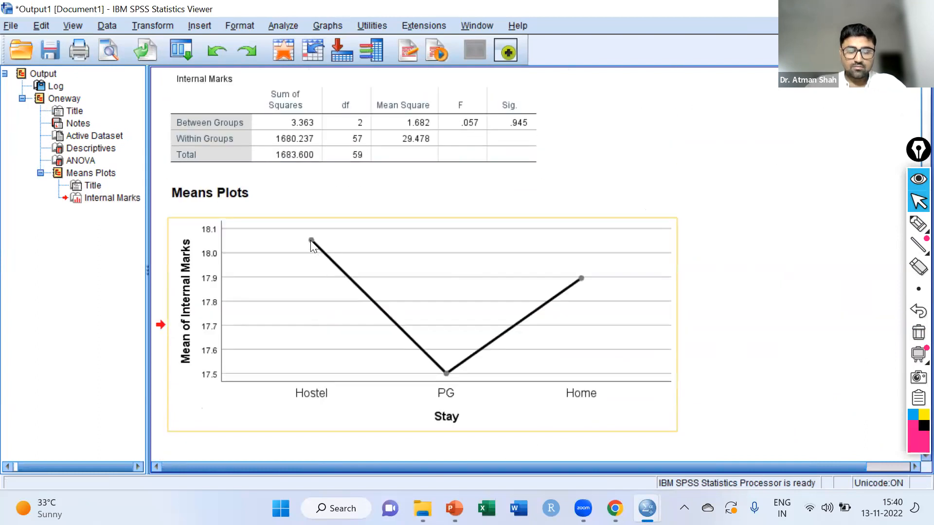
left_click(402, 250)
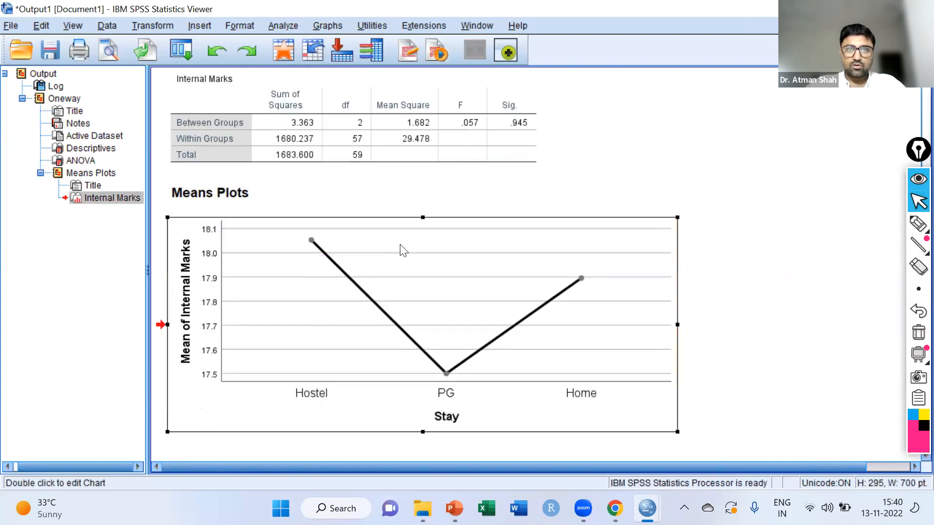
double_click(402, 250)
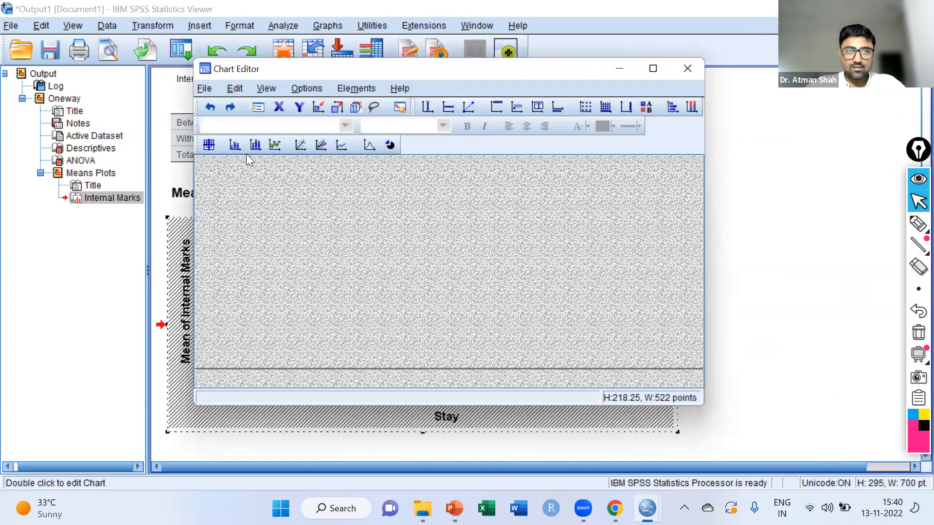
left_click(236, 145)
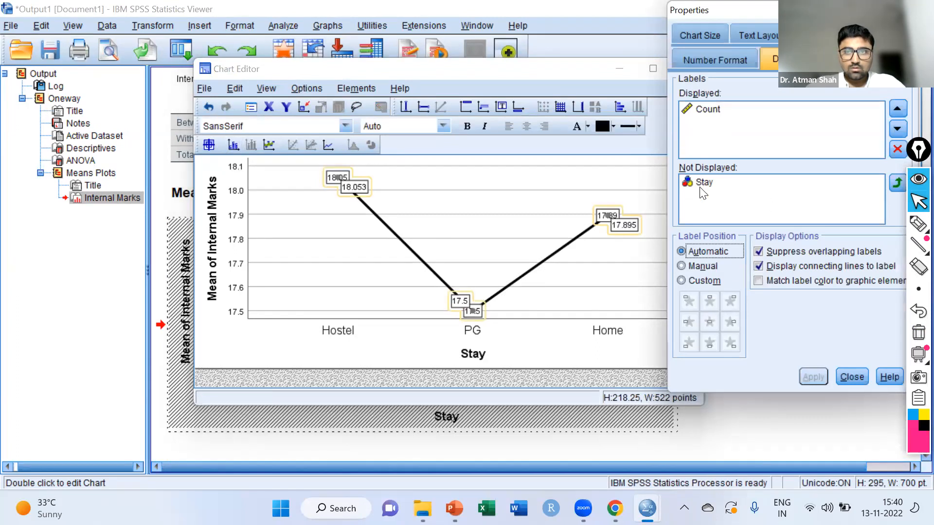
left_click(850, 377)
left_click(209, 144)
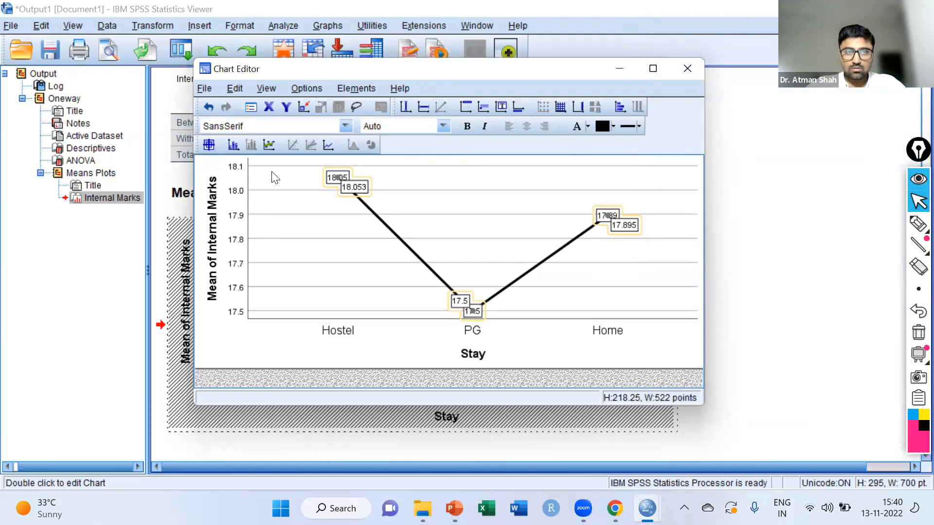
left_click(371, 208)
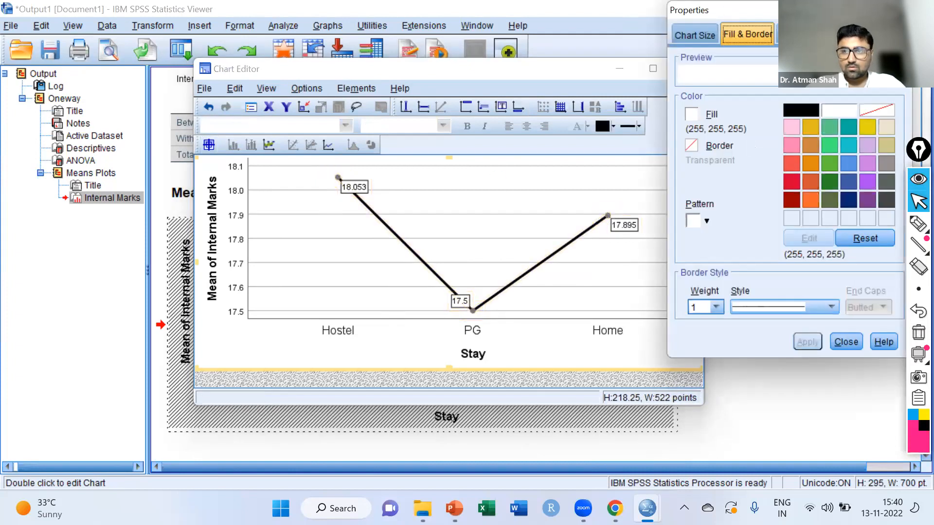
left_click(854, 341)
left_click(687, 68)
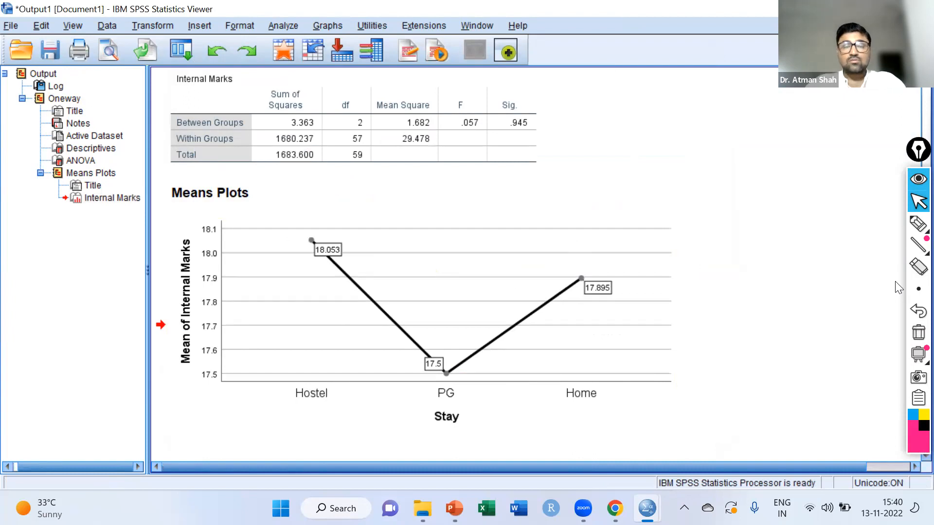
Circle the F and Sig. values together in the ANOVA table with the annotation pen
left_click(514, 141)
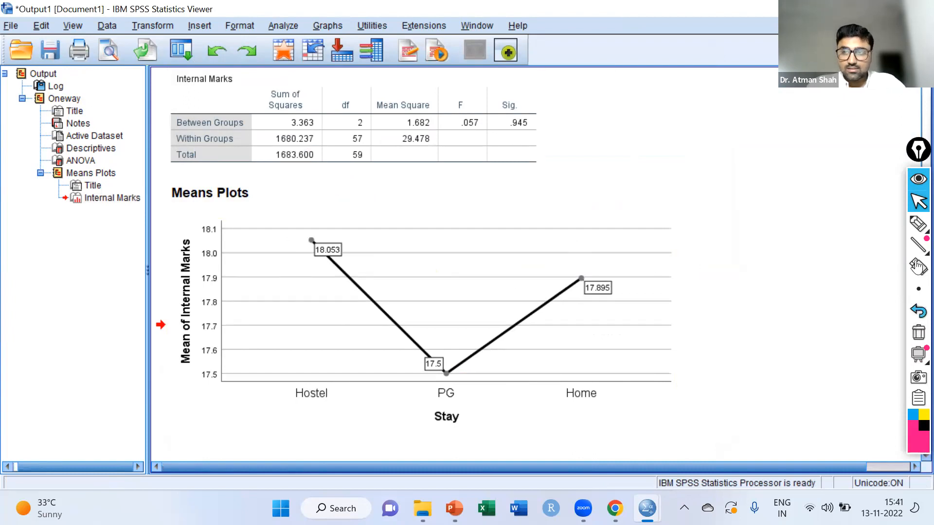
mouse_move(917, 224)
left_click(850, 222)
mouse_move(501, 83)
left_mouse_down()
mouse_move(516, 149)
mouse_move(497, 93)
left_mouse_up()
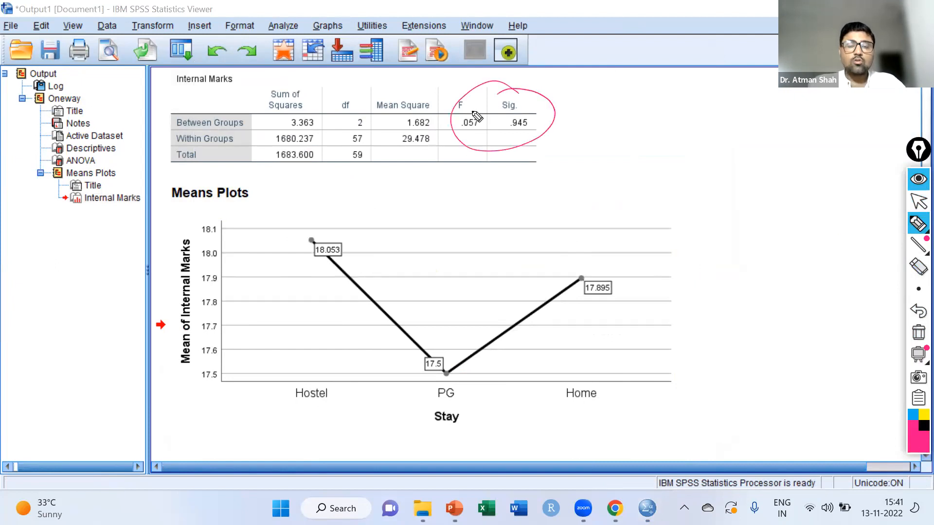
Handwrite "No need to Perform Post-Hoc test." beside the ANOVA table and means plot
left_click_drag(633, 158, 649, 146)
mouse_move(664, 141)
left_mouse_down()
mouse_move(693, 146)
mouse_move(820, 120)
left_mouse_up()
mouse_move(715, 179)
left_mouse_down()
mouse_move(718, 208)
mouse_move(825, 168)
left_mouse_up()
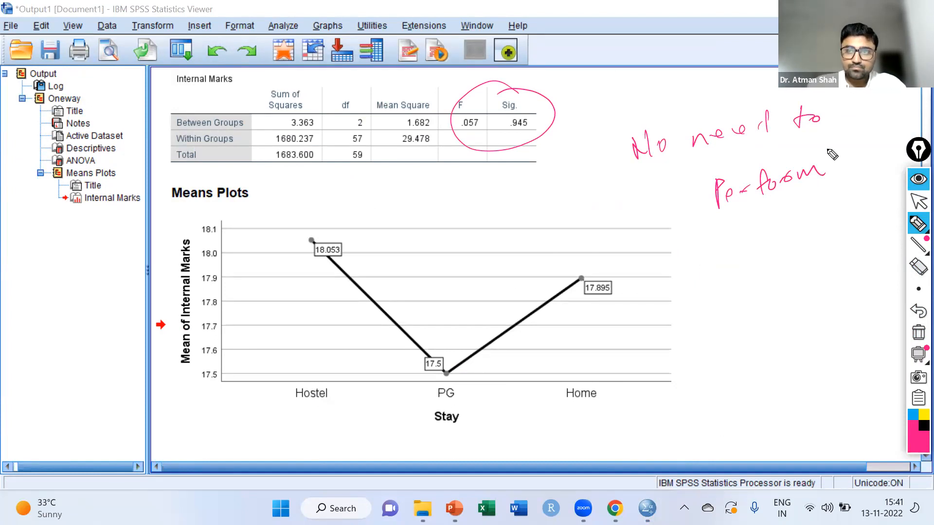
mouse_move(728, 257)
left_mouse_down()
mouse_move(756, 266)
mouse_move(821, 228)
mouse_move(841, 236)
left_mouse_up()
mouse_move(769, 316)
left_mouse_down()
mouse_move(797, 316)
mouse_move(812, 292)
left_mouse_up()
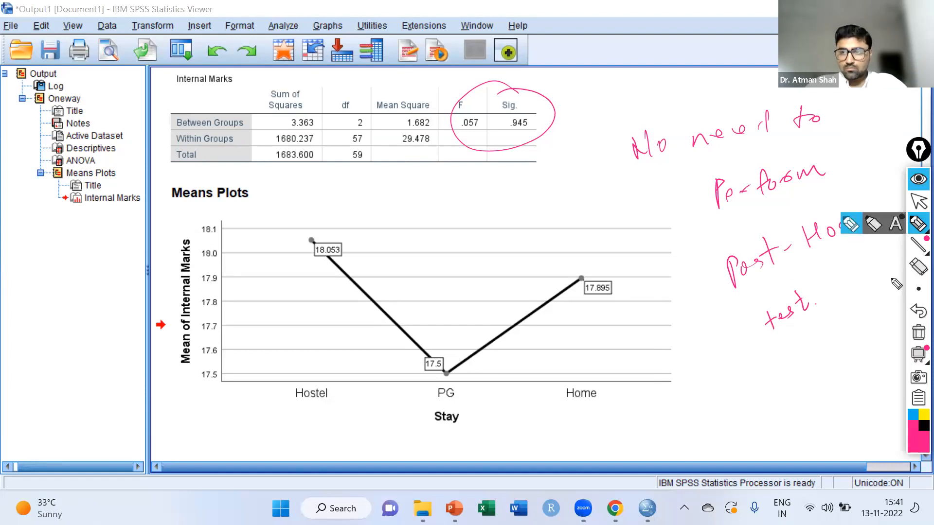
Clear the annotations, switch to the Data Editor and select student 5's Int value in the data
left_click(917, 335)
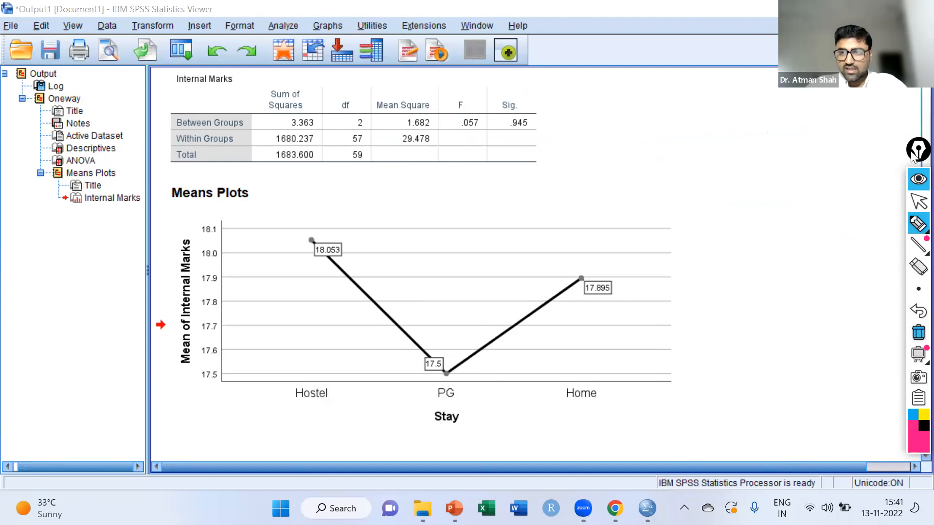
left_click(918, 200)
left_click(647, 508)
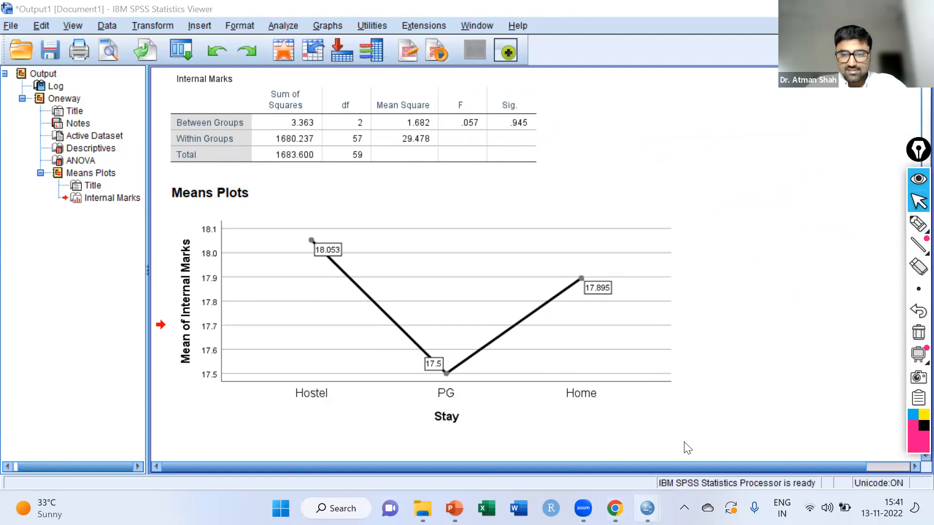
left_click(691, 455)
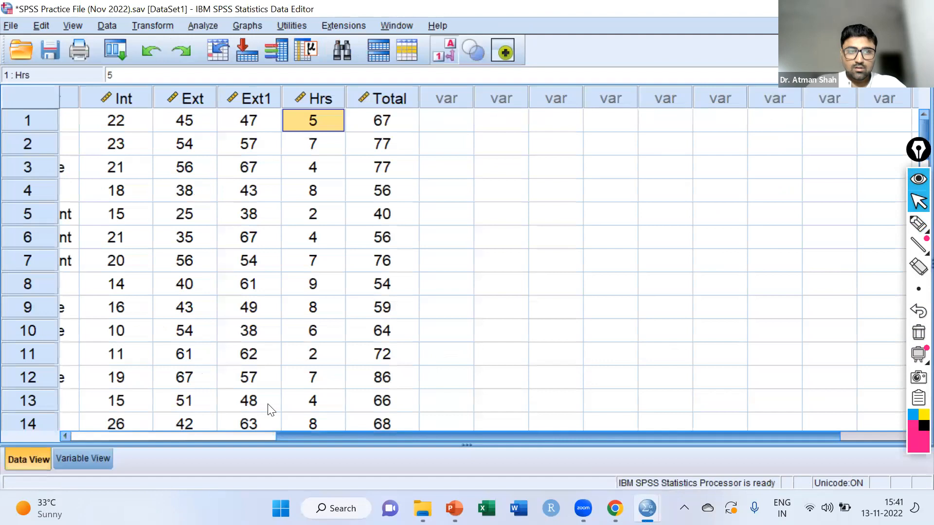
scroll(271, 410, "left", 4)
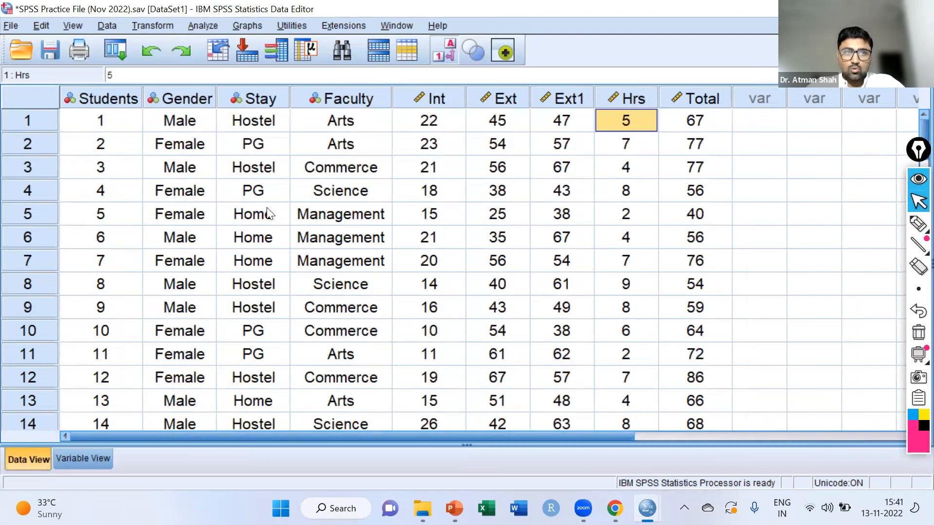
left_click(427, 214)
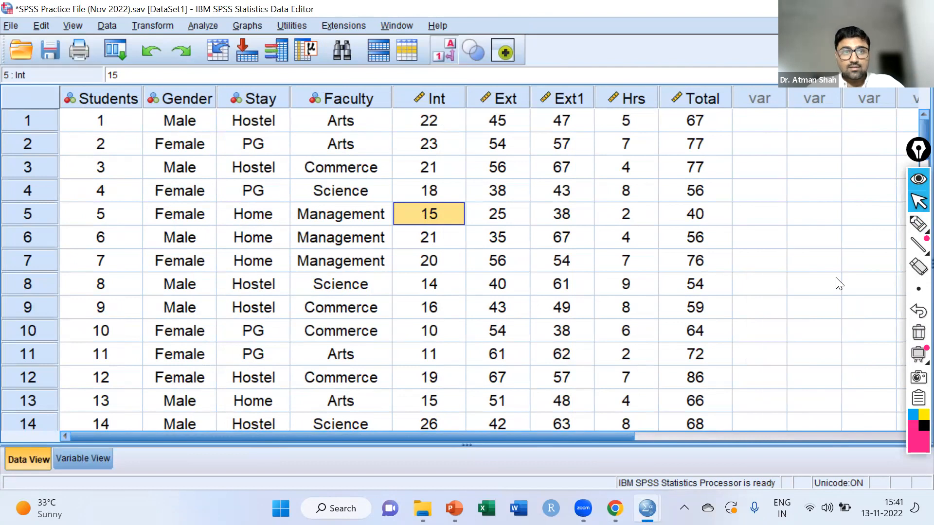
Set the Int values of the Home students in rows 5, 6 and 7 to 28, 27 and 29
type("28")
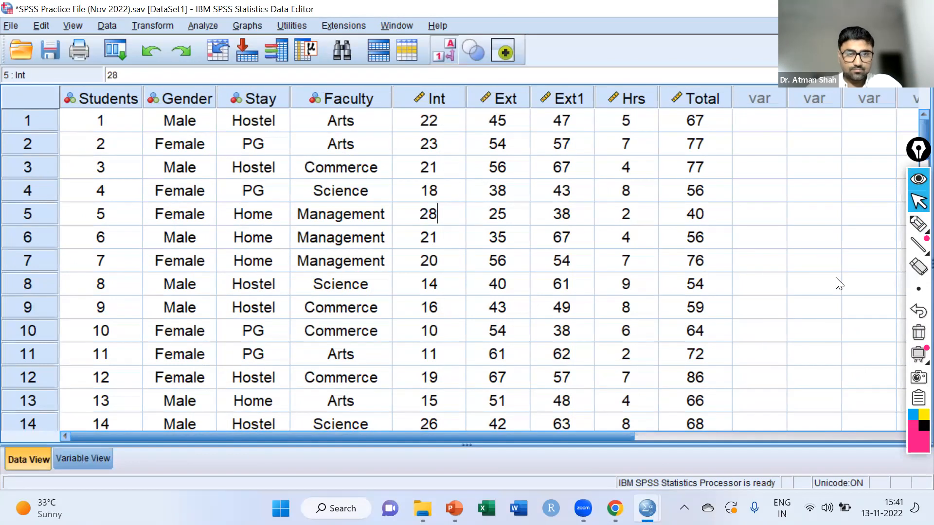
key("Return")
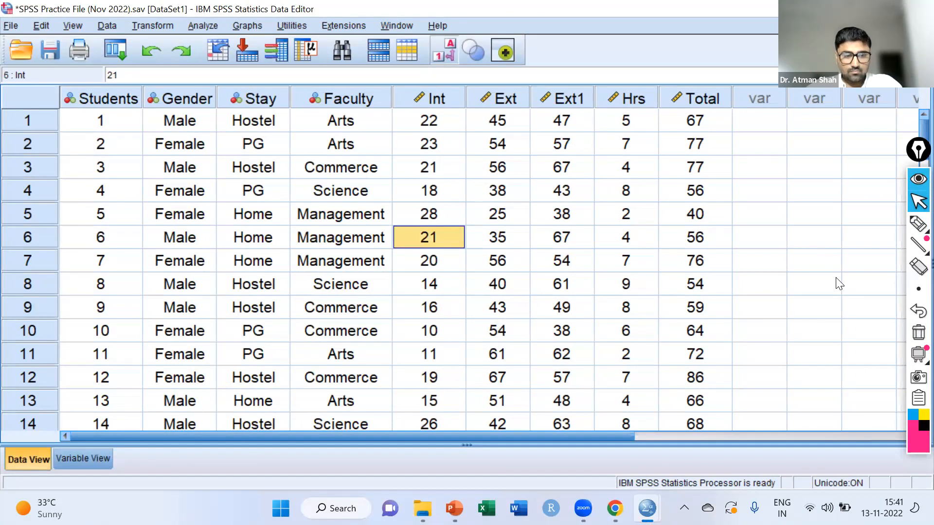
type("27")
key("Return")
type("29")
key("Return")
Set the Int values of the Home students in rows 13 and 16 to 27 and 26
key("Down")
key("Down")
key("Down")
key("Down")
key("Down")
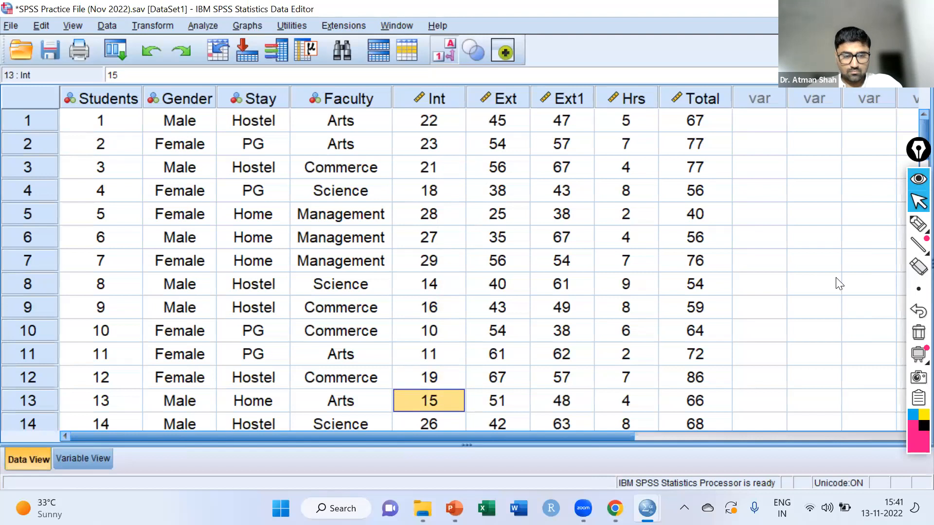
type("27")
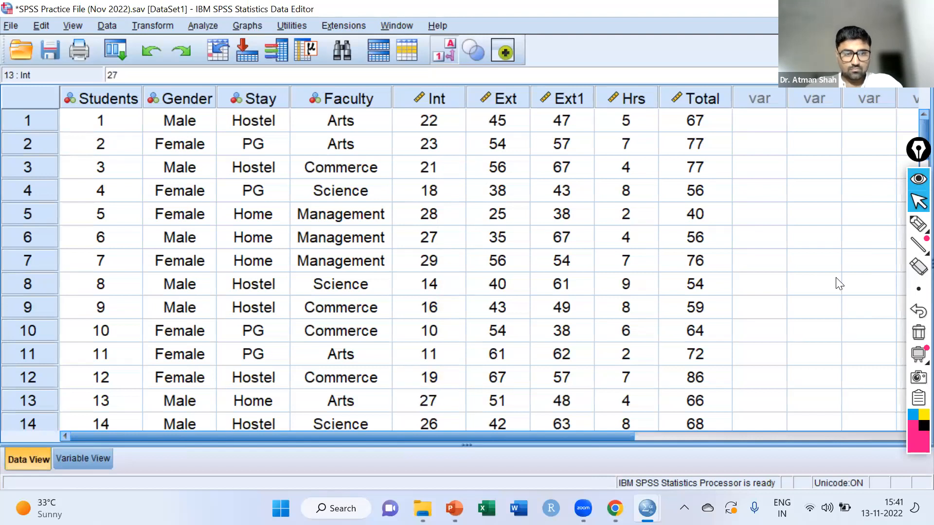
key("Return")
key("Down")
key("Down")
type("26")
key("Return")
Set the Int values of the Home students in rows 19 and 22 to 27 and 28
key("Down")
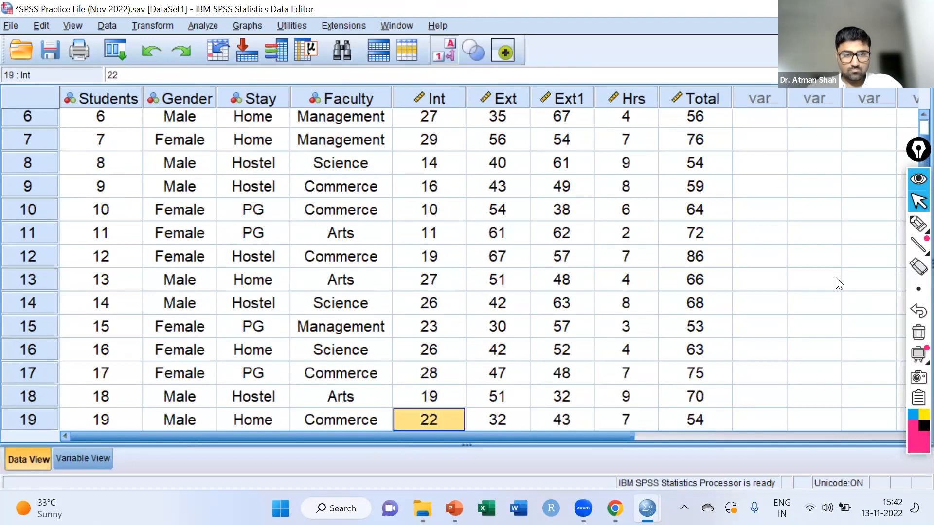
type("27")
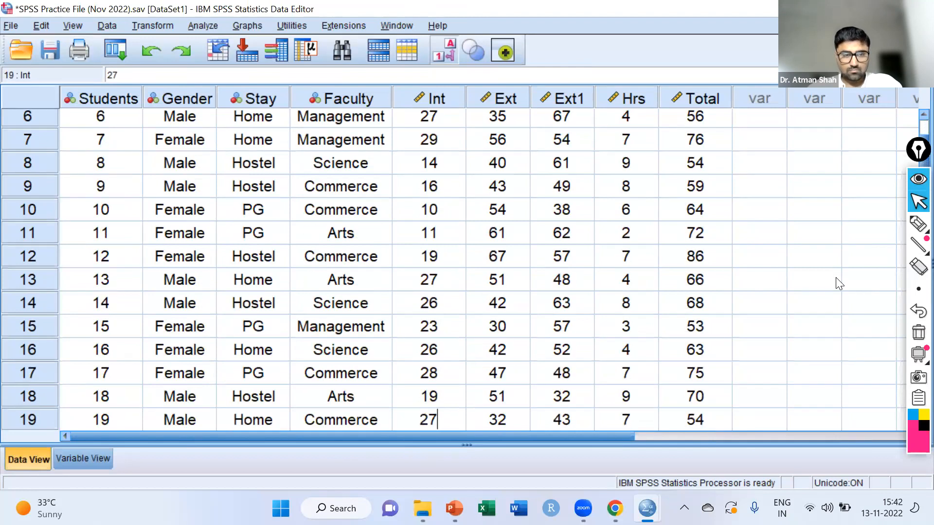
key("Down")
key("Down")
key("Down")
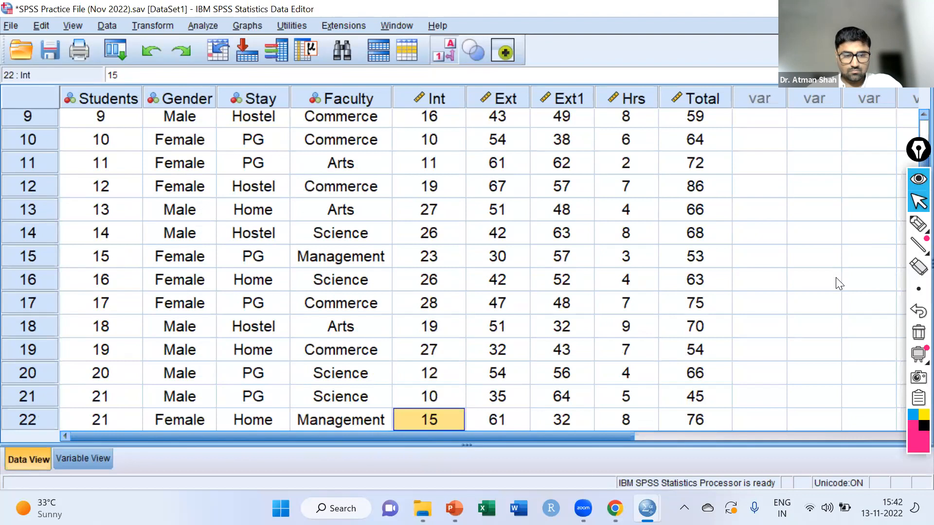
type("28")
key("Down")
Set the Int values of the Home students in rows 25 and 28 to 28 and 29
key("Down")
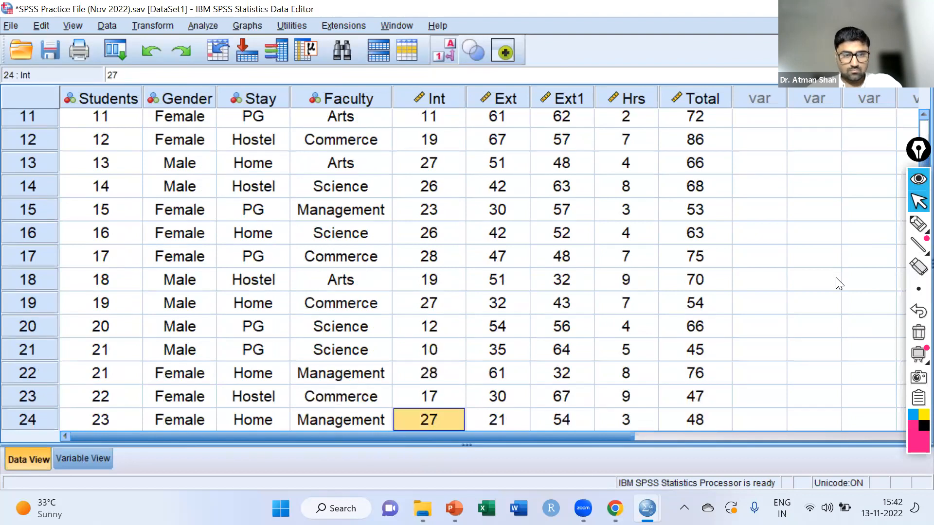
key("Down")
key("Up")
key("Down")
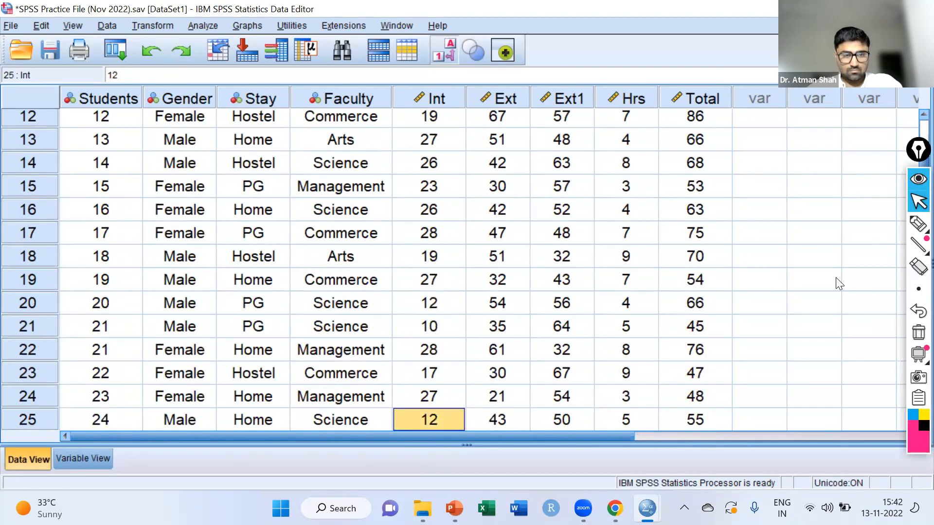
type("28")
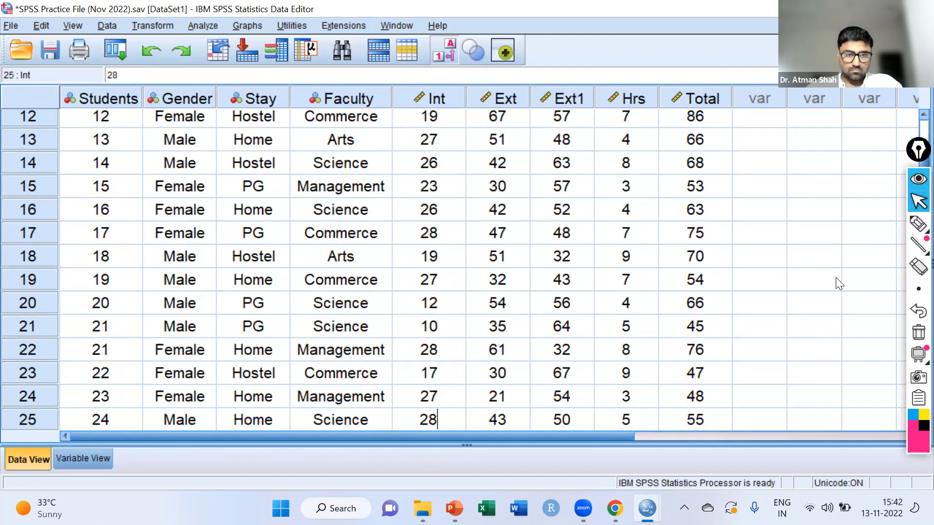
key("Down")
key("Down")
key("Down")
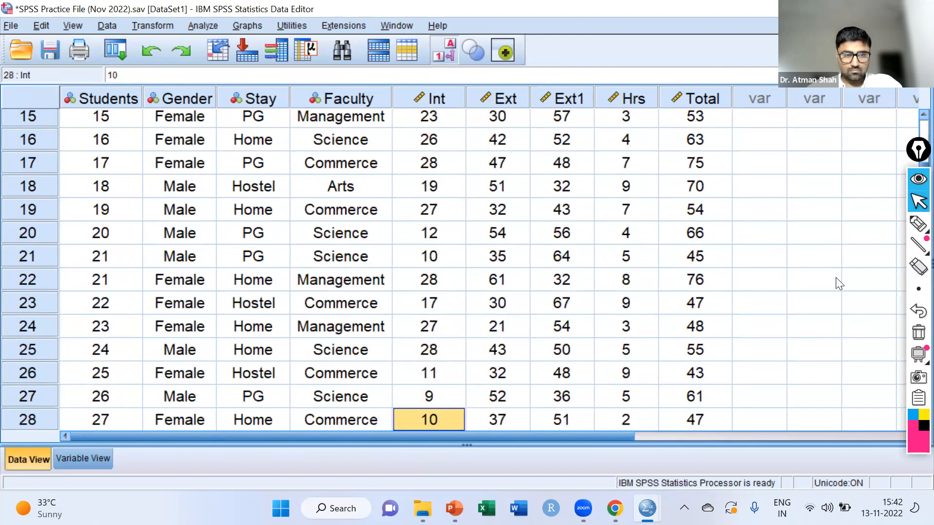
type("29")
key("Down")
Set the Int values of the Home students in rows 30 and 33 to 28 and 26
key("Down")
key("Down")
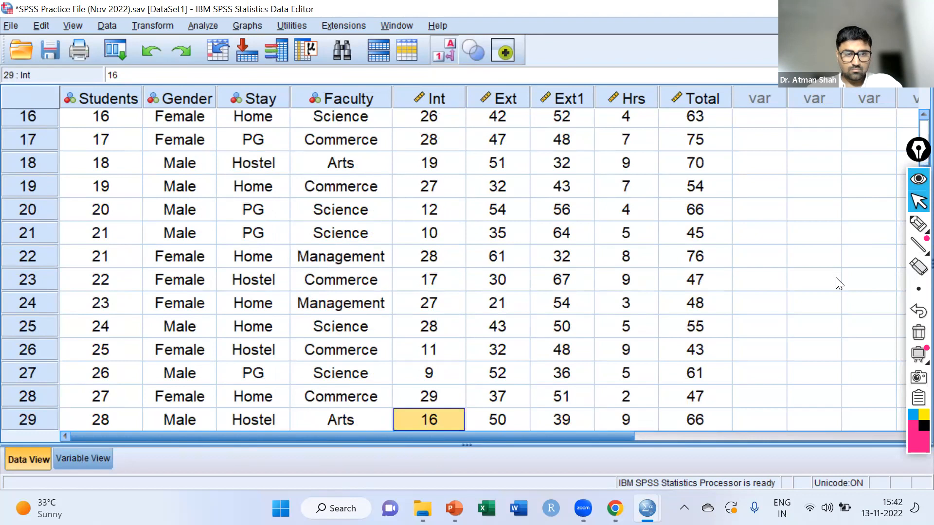
key("Up")
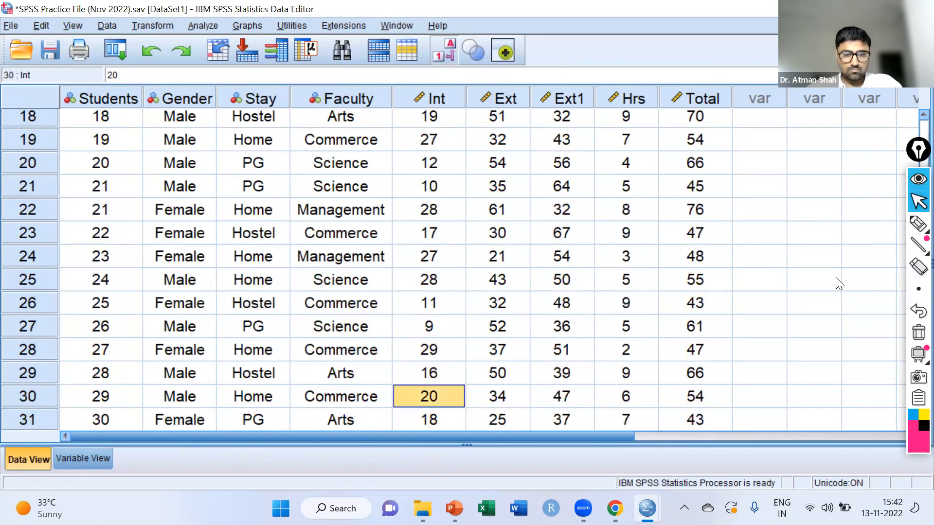
type("28")
key("Down")
key("Down")
key("Down")
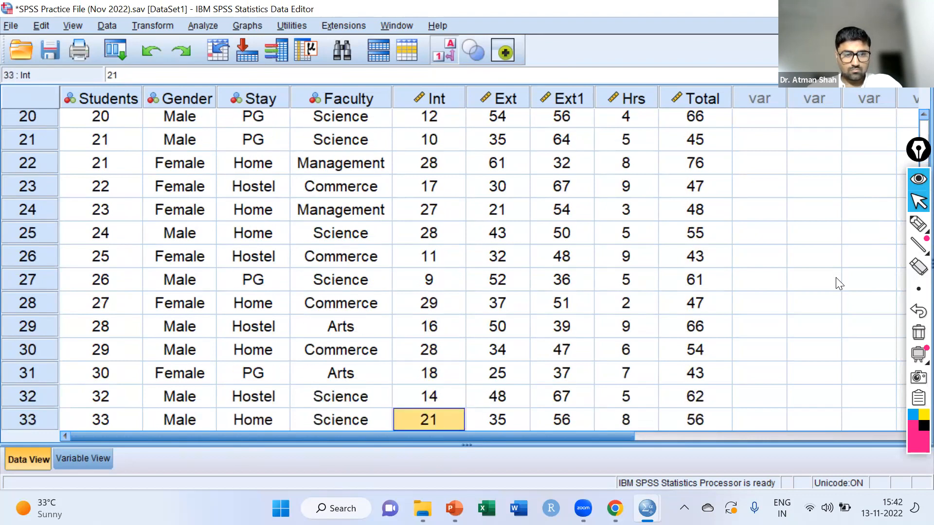
type("26")
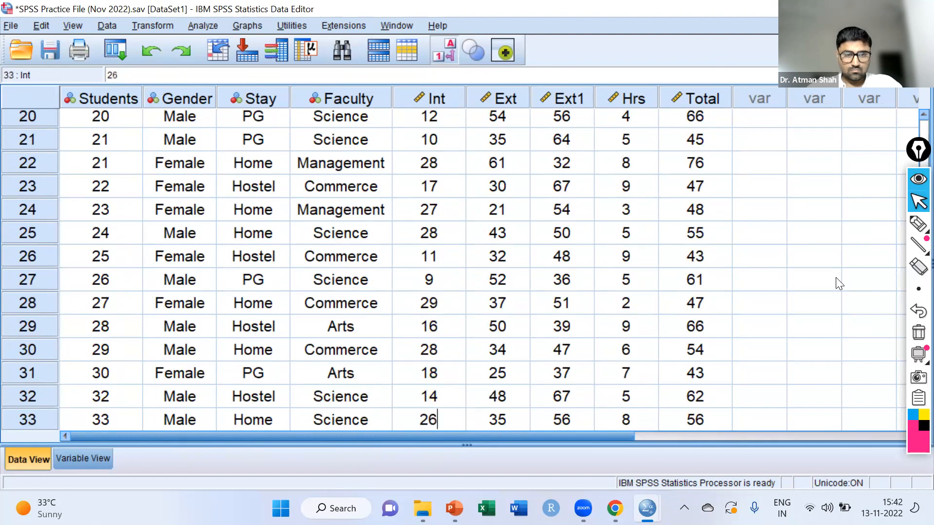
Set the Int values of the Home students in rows 39 and 41 to 29 and 27
key("Down")
key("Down")
key("Down")
key("Down")
key("Down")
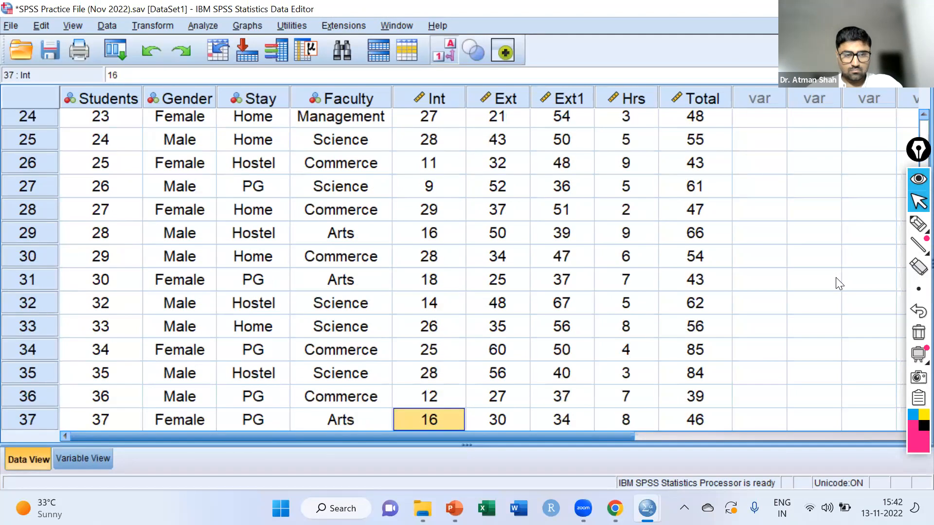
key("Down")
type("29")
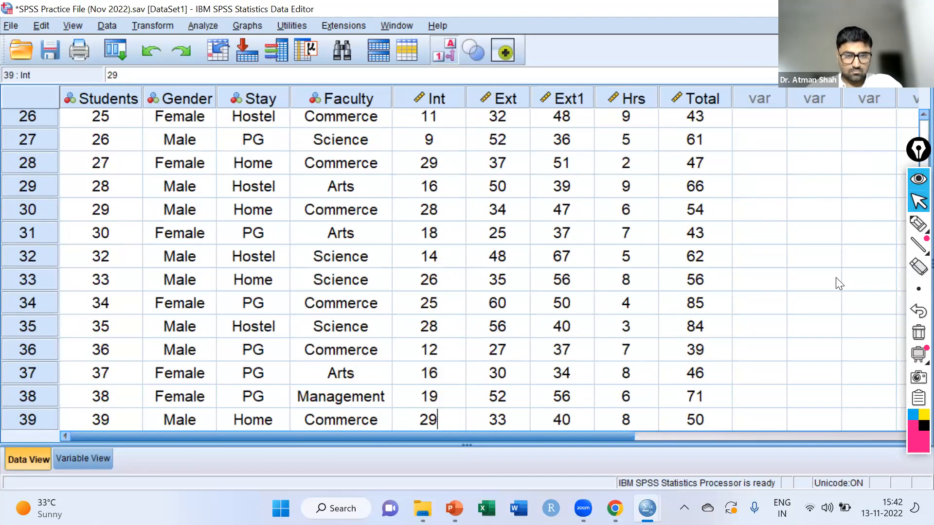
key("Down")
key("Down")
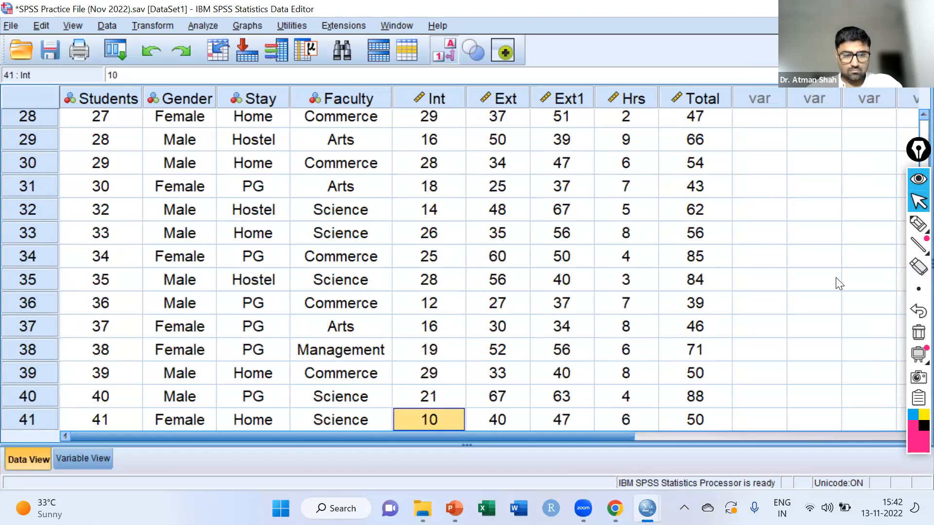
type("27")
key("Down")
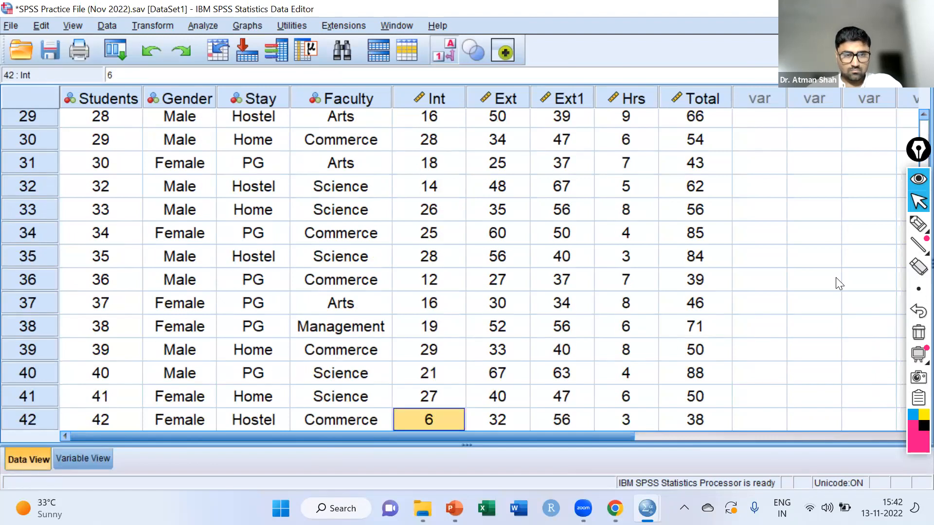
Set the Int values of the Home students in rows 44 and 46 to 27 and 29
key("Down")
key("Down")
key("Down")
key("Up")
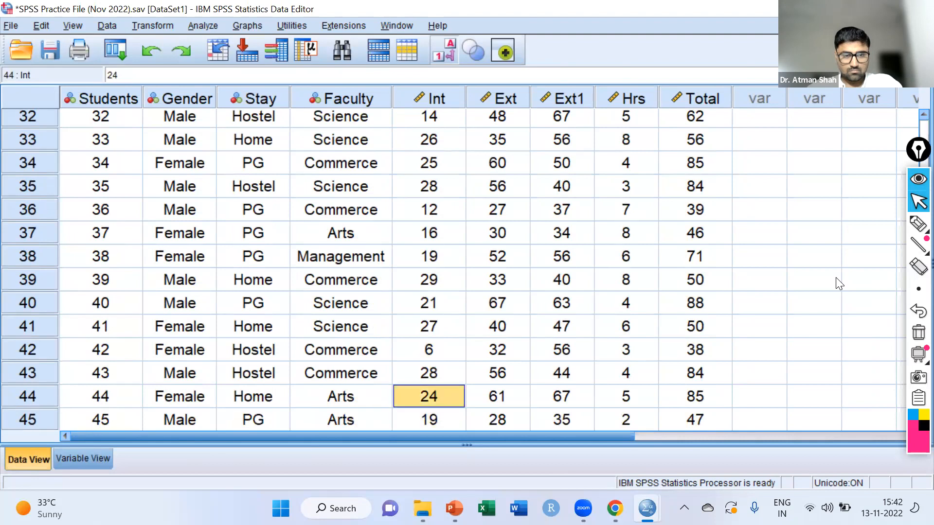
type("27")
key("Down")
key("Down")
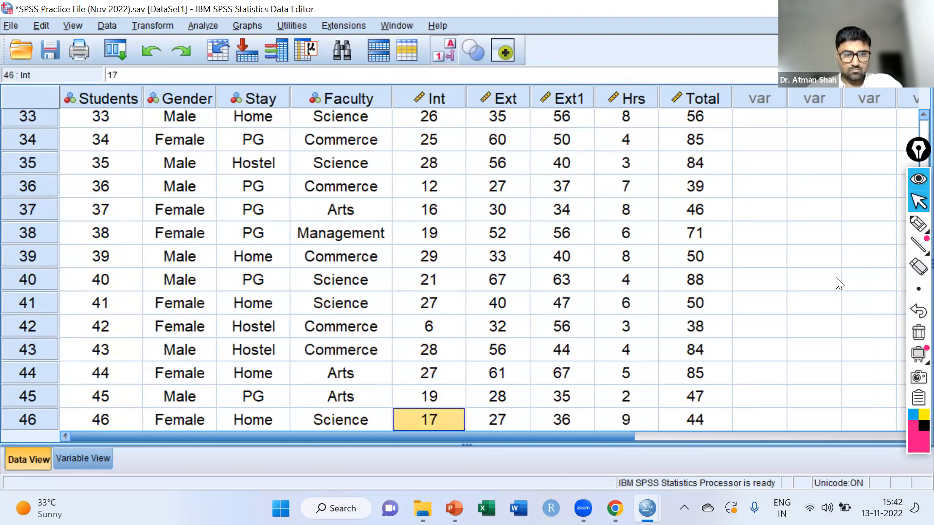
type("29")
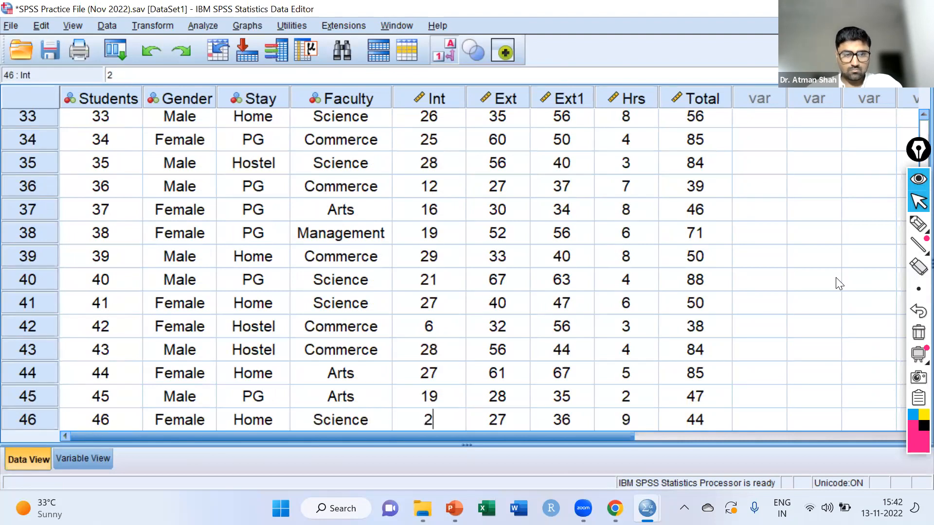
key("Down")
Set the Int values of the Home students in rows 49 and 53 to 27 and 26
key("Down")
key("Down")
type("27")
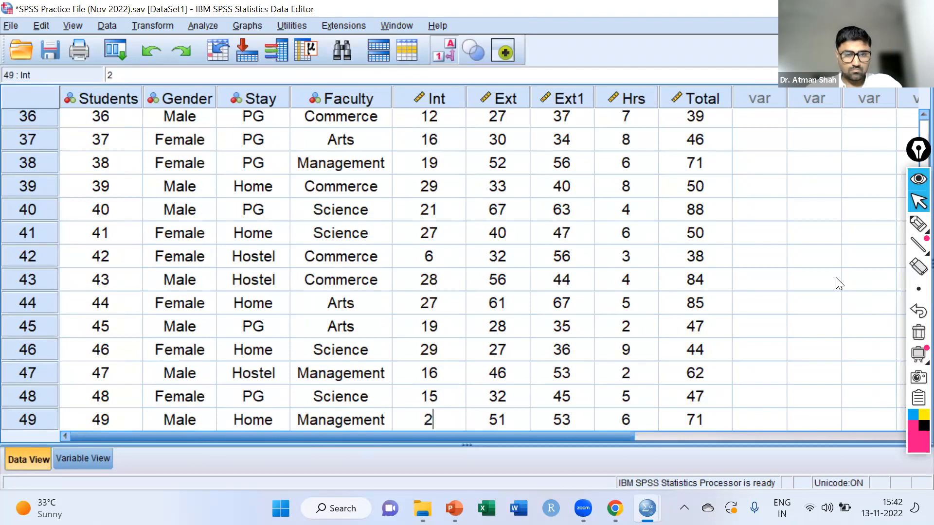
key("Down")
key("Down")
key("Down")
key("Down")
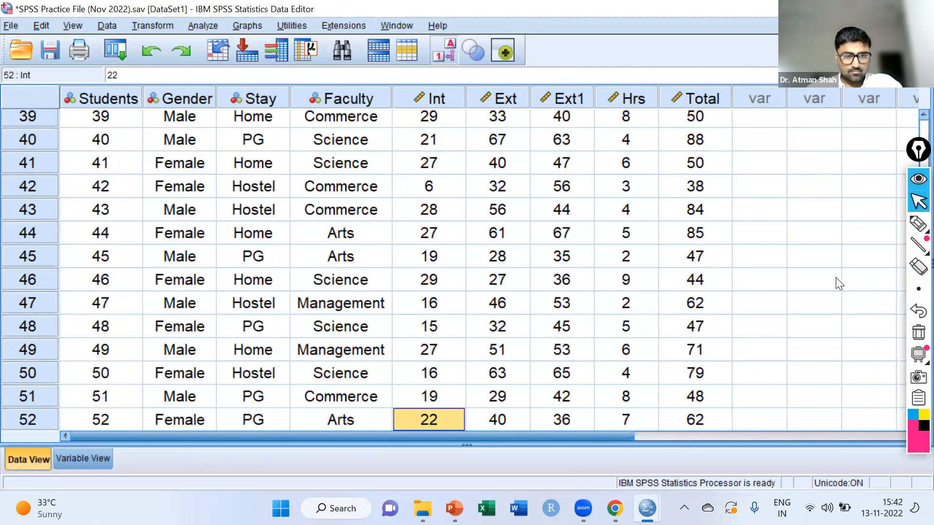
type("26")
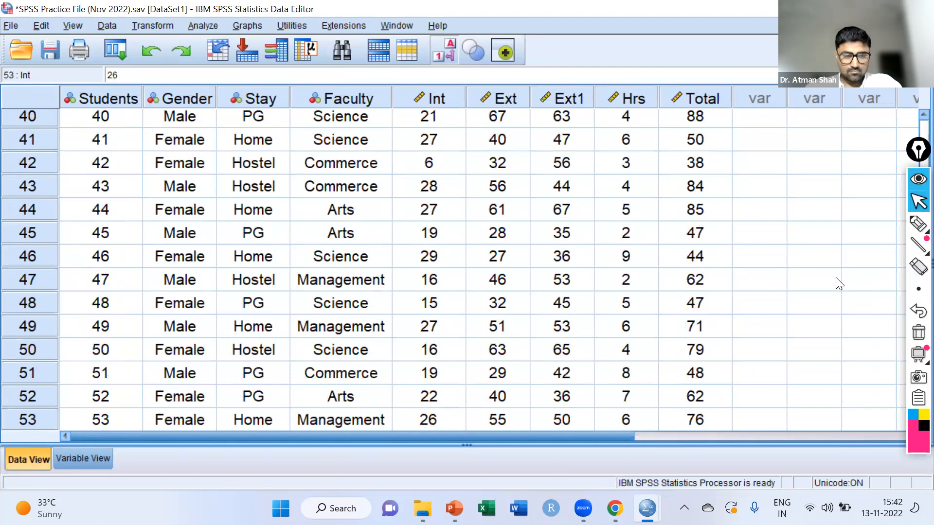
key("Down")
Set the Int value of the Home student in row 57 to 28 and check the remaining rows to the end of the data
key("Down")
key("Down")
key("Down")
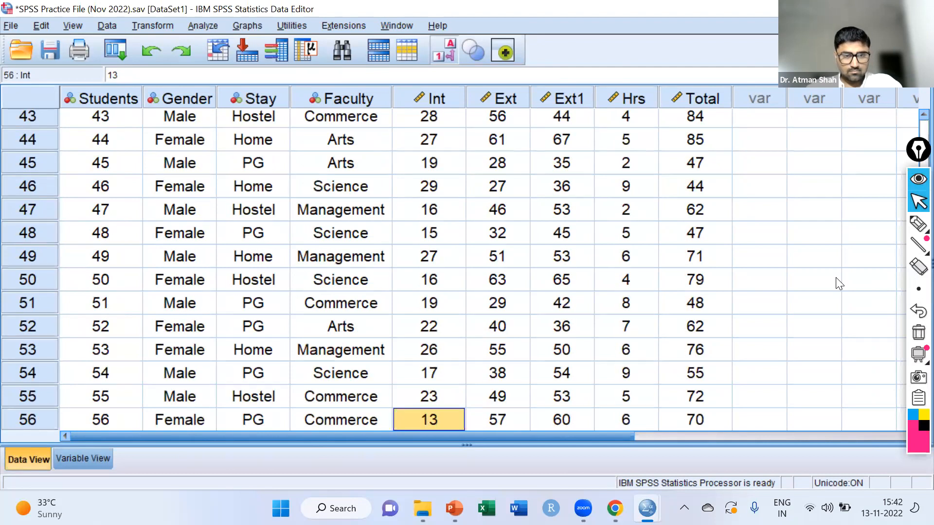
type("28")
key("Down")
key("Down")
key("Down")
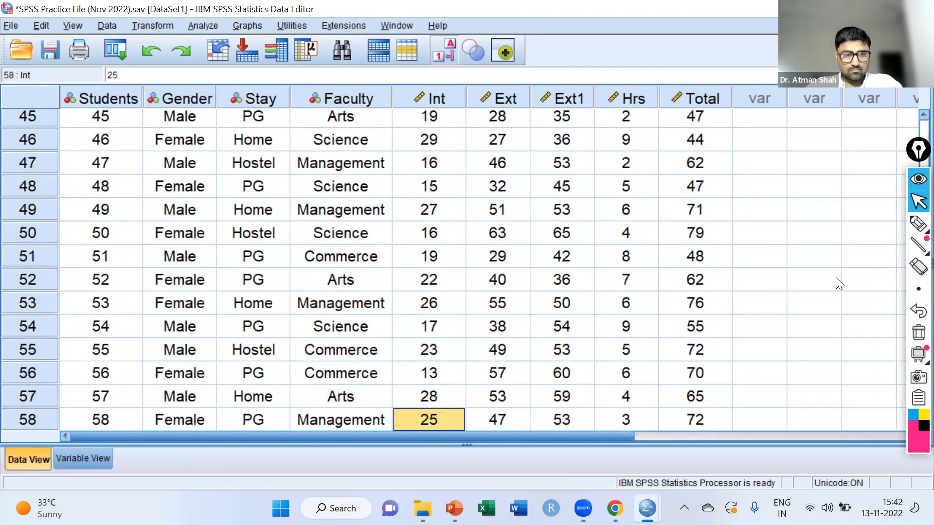
key("Down")
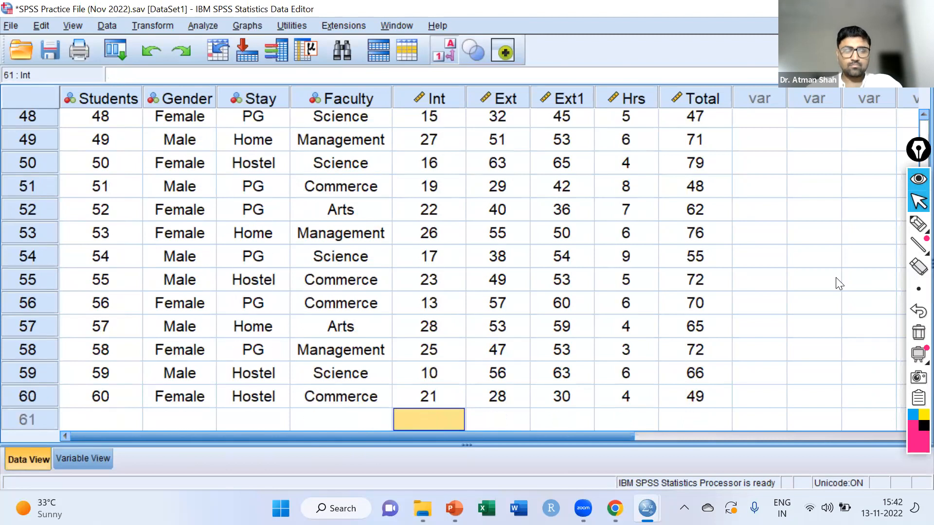
Rerun the One-Way ANOVA with Internal Marks as dependent variable and Stay as factor on the edited data
scroll(374, 220, "up", 8)
scroll(375, 218, "up", 8)
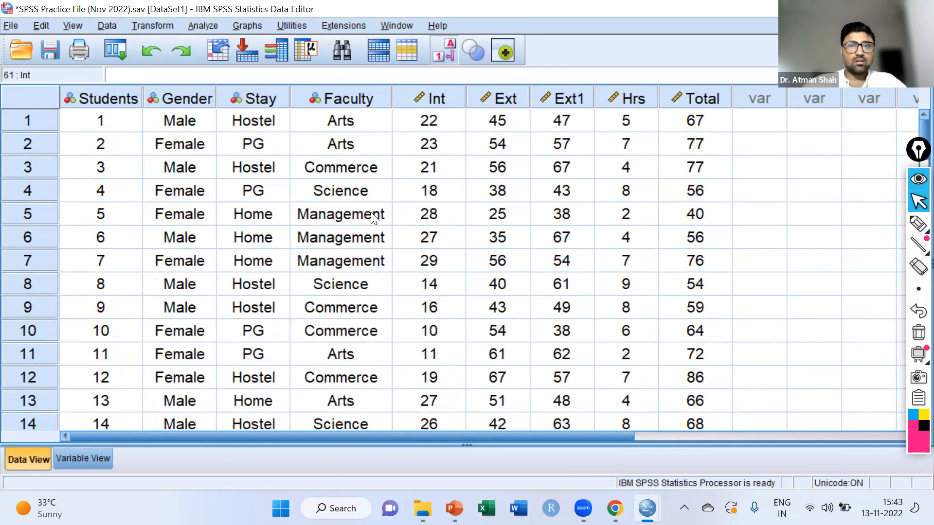
left_click(121, 53)
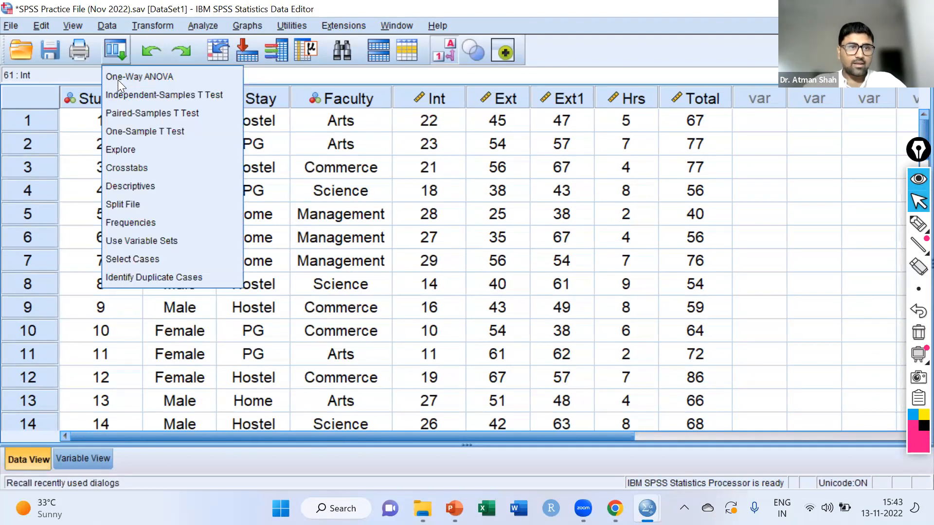
left_click(141, 76)
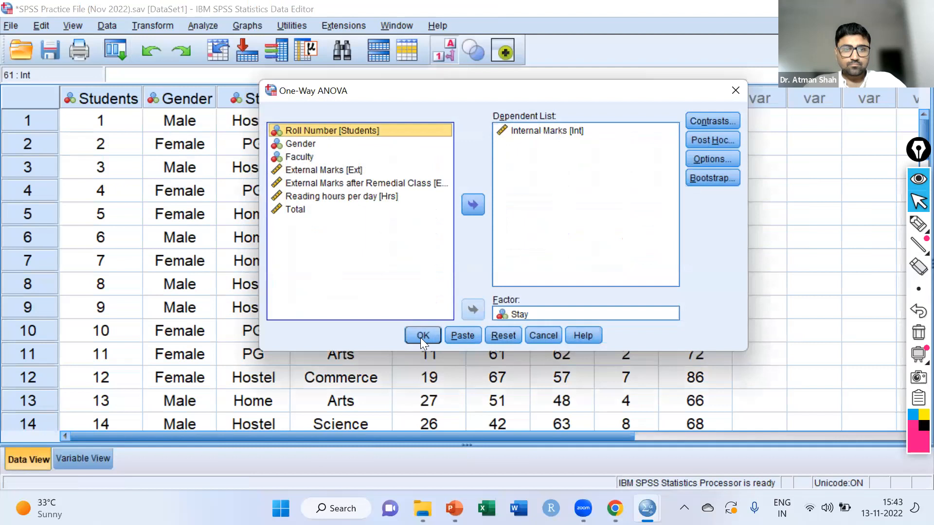
left_click(419, 336)
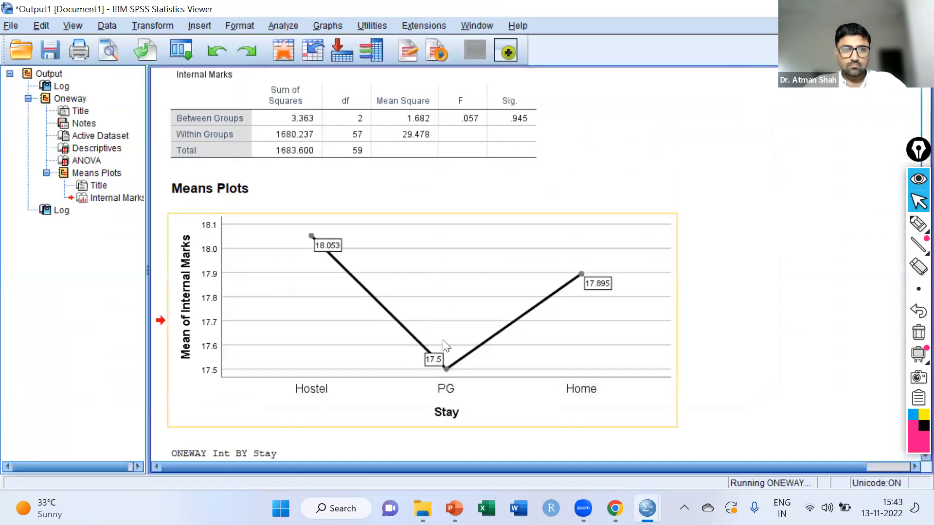
Review the new ANOVA output and select its Descriptives table to examine the group means
scroll(470, 330, "down", 10)
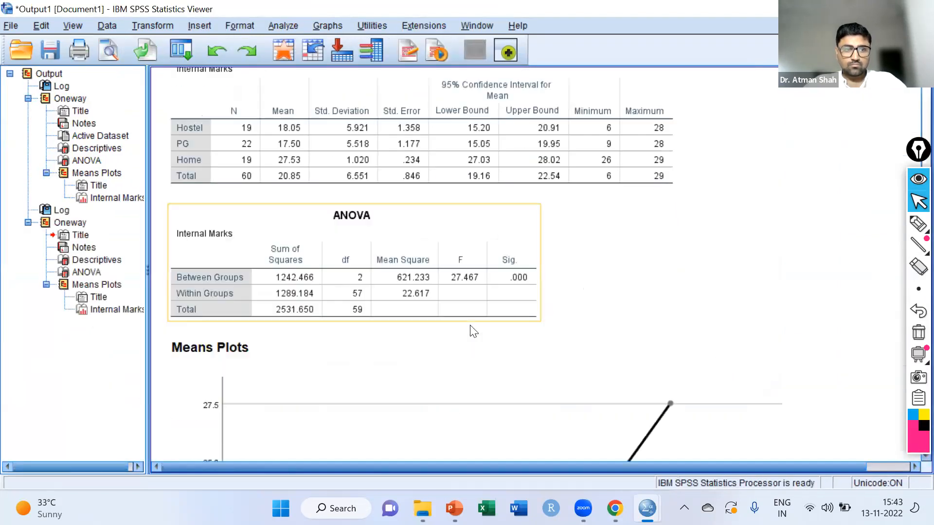
scroll(470, 326, "up", 10)
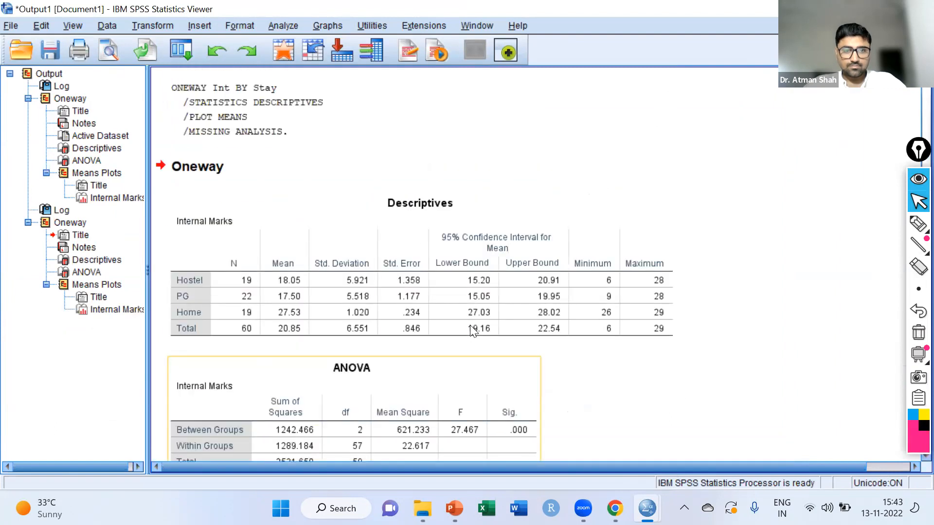
left_click(265, 304)
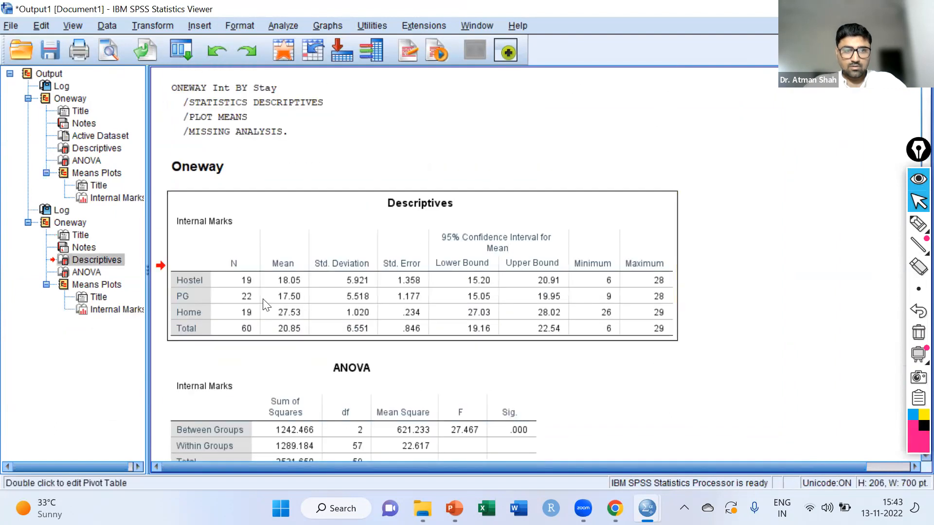
Mark the Home mean and the Mean column in the Descriptives table with the annotation pen, and erase the marks
left_click(918, 223)
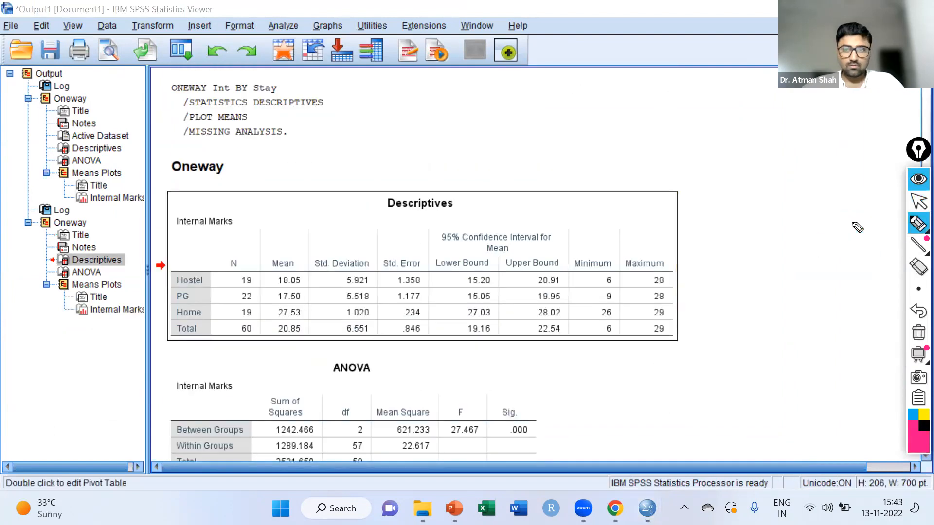
left_click_drag(712, 278, 751, 263)
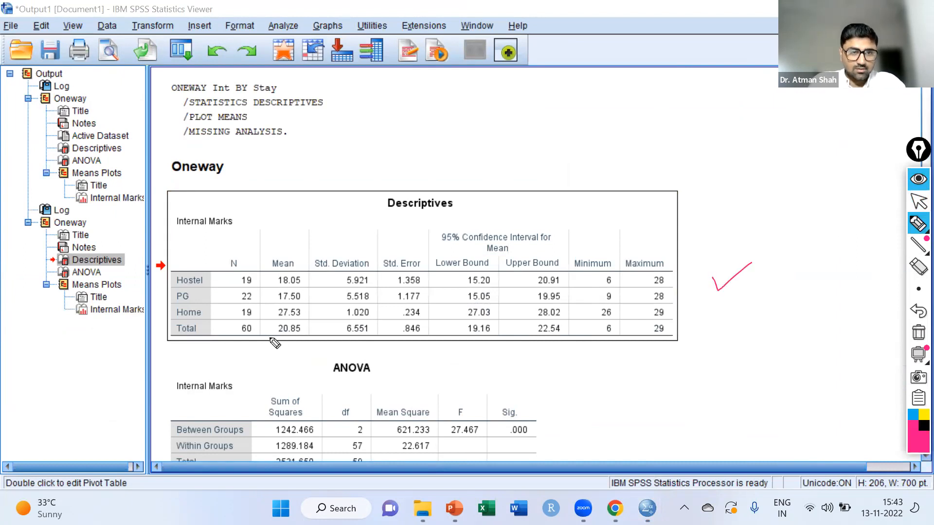
mouse_move(287, 306)
left_mouse_down()
mouse_move(271, 321)
mouse_move(292, 323)
mouse_move(305, 306)
mouse_move(267, 309)
left_mouse_up()
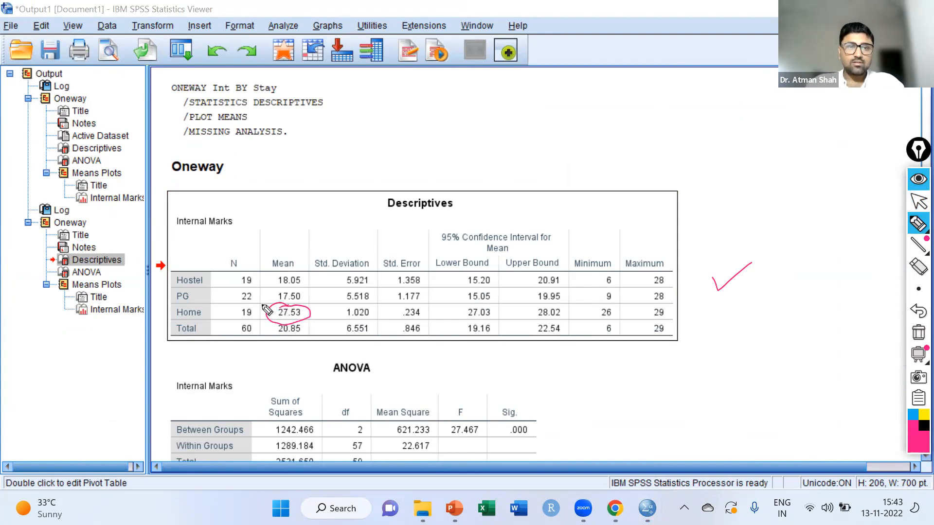
left_click_drag(275, 230, 302, 205)
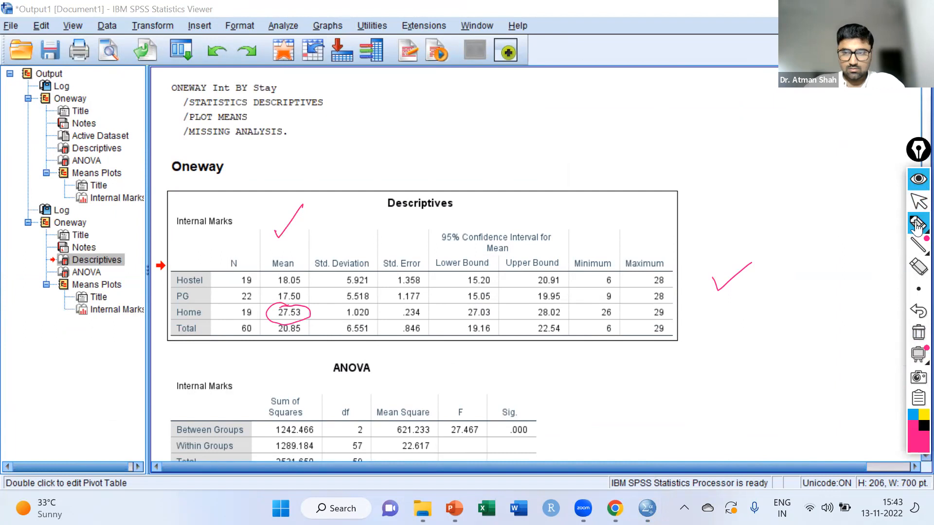
left_click(918, 202)
scroll(837, 270, "down", 3)
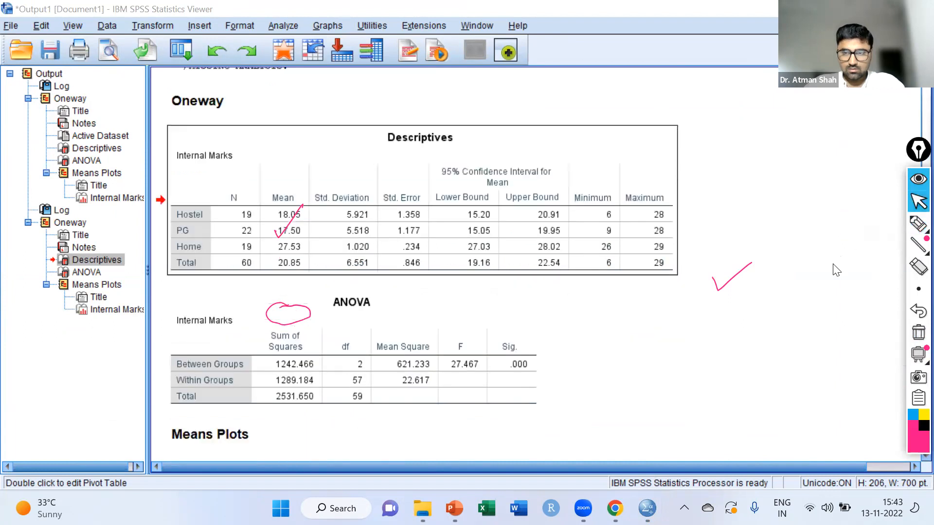
scroll(836, 270, "down", 3)
left_click(918, 333)
scroll(634, 342, "down", 9)
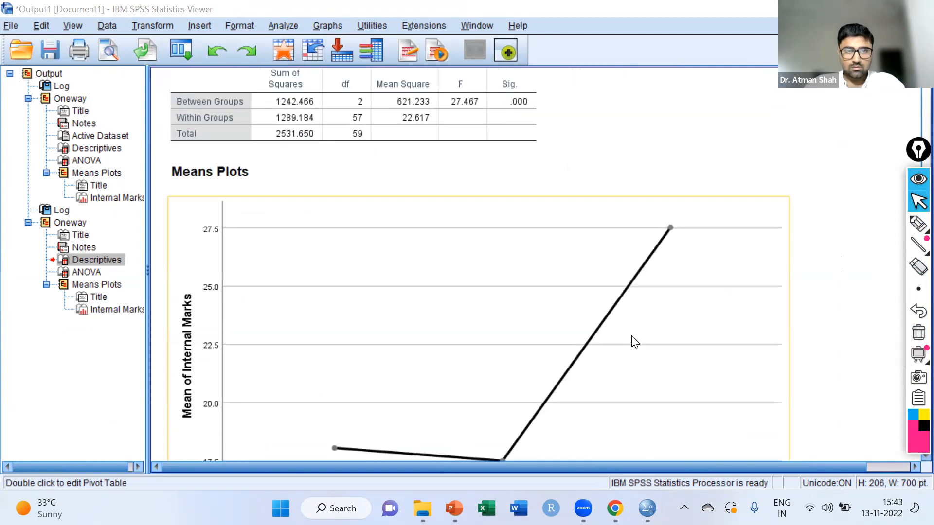
Shrink the Internal Marks means plot so that it fits on screen together with the ANOVA table
scroll(632, 341, "up", 3)
left_click(701, 368)
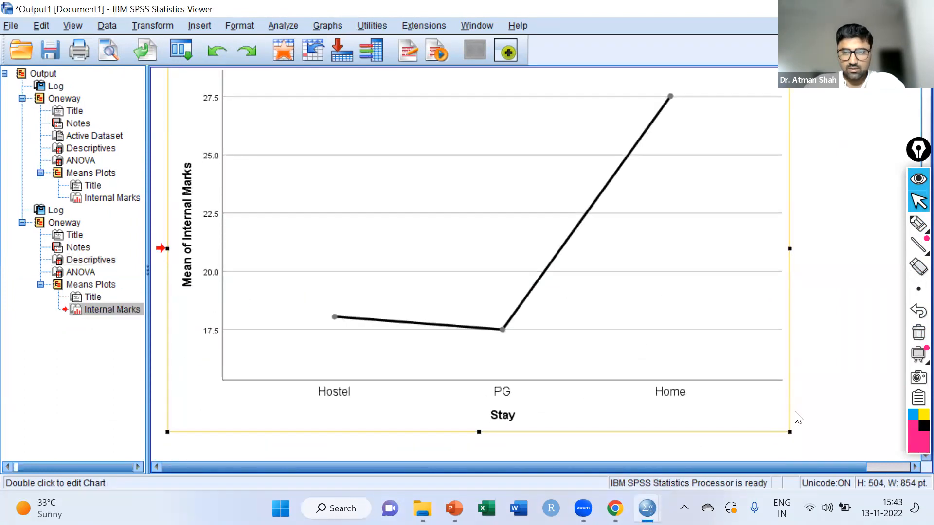
left_click_drag(788, 430, 690, 267)
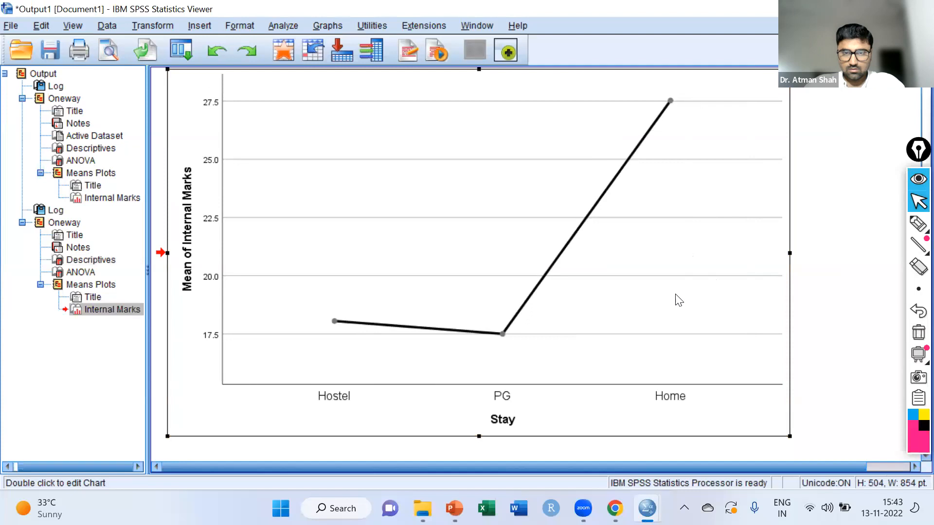
scroll(674, 296, "down", 1)
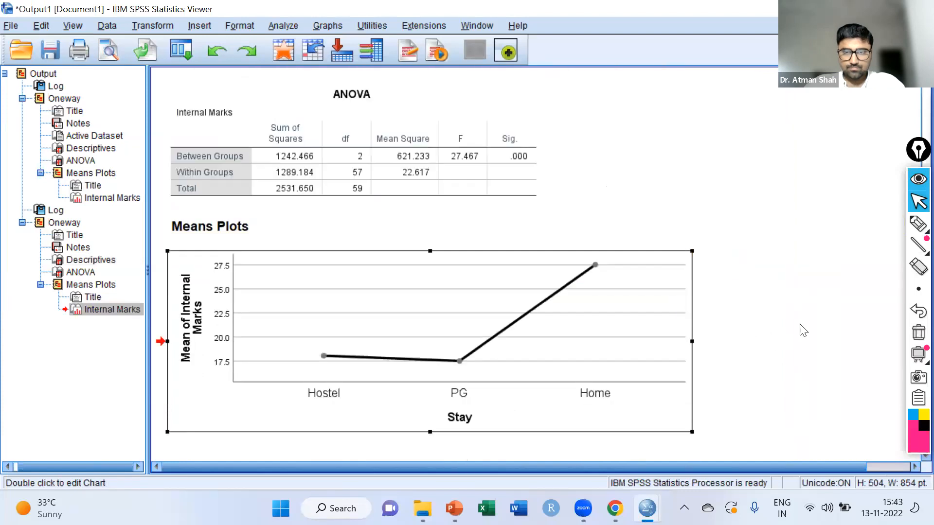
Circle the F and Sig. values of the ANOVA table with the pen and write "<0.05" with a tick beside them
mouse_move(912, 228)
left_click(850, 224)
mouse_move(554, 155)
left_mouse_down()
mouse_move(563, 168)
mouse_move(607, 143)
left_mouse_up()
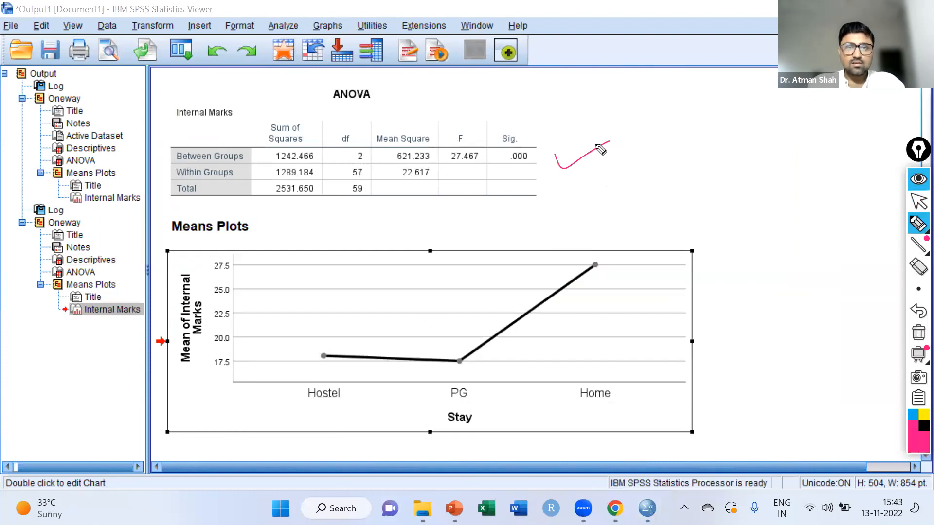
mouse_move(466, 122)
left_mouse_down()
mouse_move(474, 175)
mouse_move(482, 131)
mouse_move(466, 121)
mouse_move(534, 171)
mouse_move(516, 120)
mouse_move(572, 124)
mouse_move(617, 104)
mouse_move(626, 87)
left_mouse_up()
left_click(596, 112)
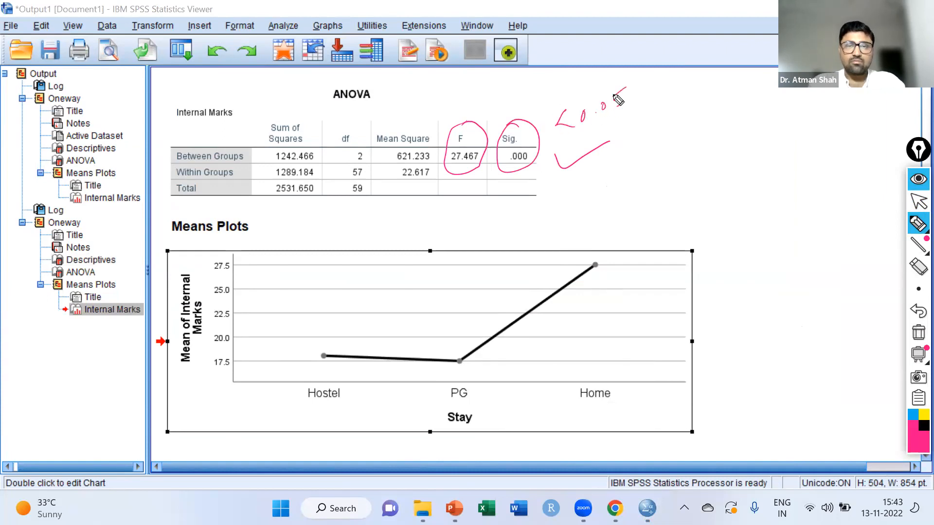
Handwrite the conclusions "we reject H0" and "significant difference in Int." beside the ANOVA table, separated by a line
mouse_move(639, 127)
left_mouse_down()
mouse_move(704, 115)
mouse_move(711, 95)
mouse_move(748, 108)
mouse_move(754, 92)
mouse_move(771, 127)
mouse_move(794, 122)
left_mouse_up()
left_click_drag(633, 175, 830, 144)
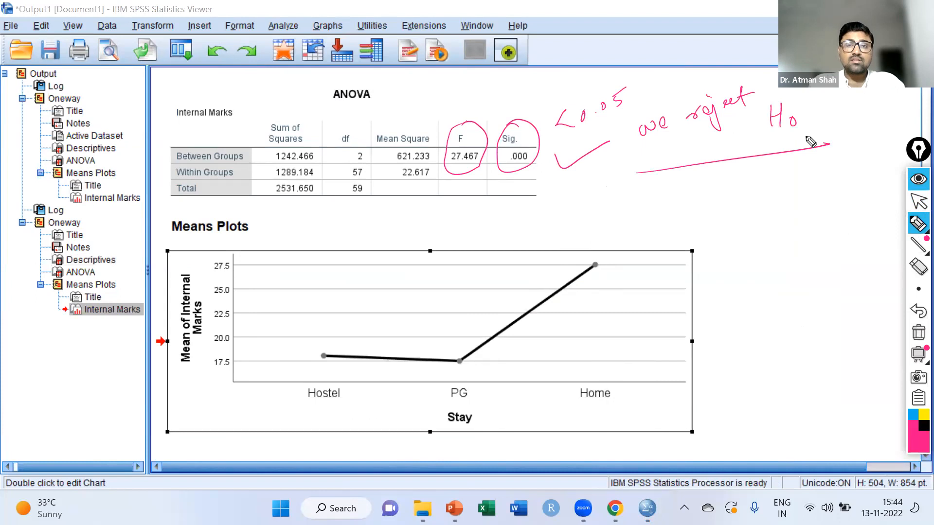
mouse_move(593, 201)
left_mouse_down()
mouse_move(586, 218)
mouse_move(644, 209)
mouse_move(660, 194)
mouse_move(682, 197)
mouse_move(708, 182)
mouse_move(782, 182)
mouse_move(817, 164)
left_mouse_up()
mouse_move(737, 215)
left_mouse_down()
mouse_move(732, 231)
mouse_move(792, 221)
mouse_move(829, 192)
mouse_move(848, 204)
mouse_move(845, 194)
left_mouse_up()
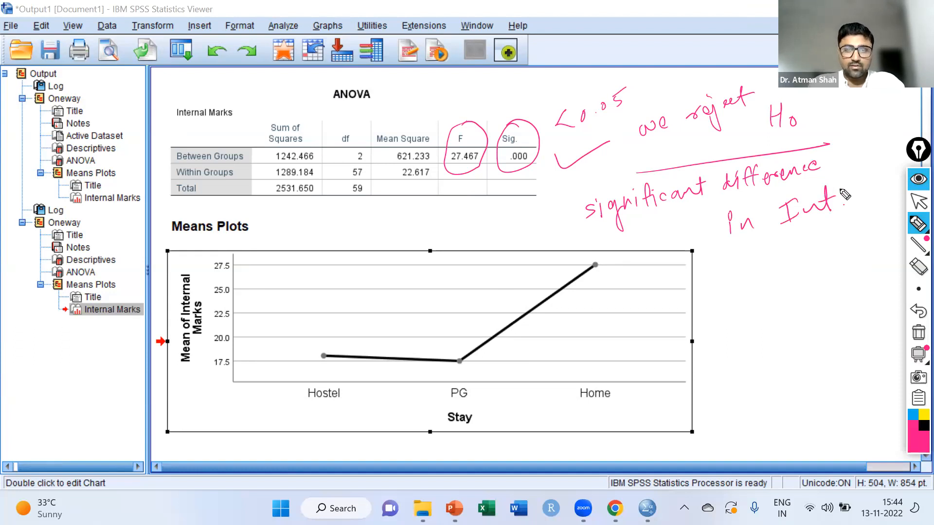
Tick the means plot and circle its Home point with the pen, and erase all annotations
left_click_drag(700, 312, 749, 288)
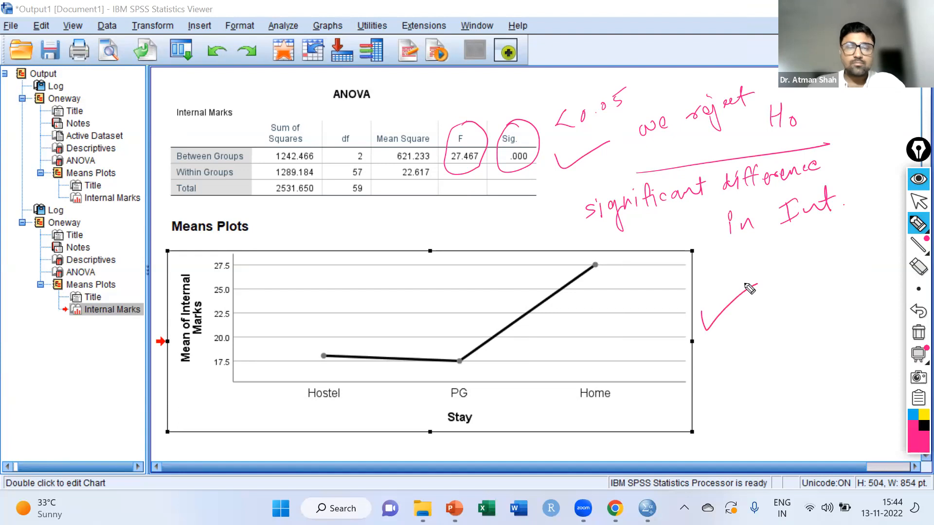
mouse_move(598, 247)
left_mouse_down()
mouse_move(607, 243)
mouse_move(584, 253)
left_mouse_up()
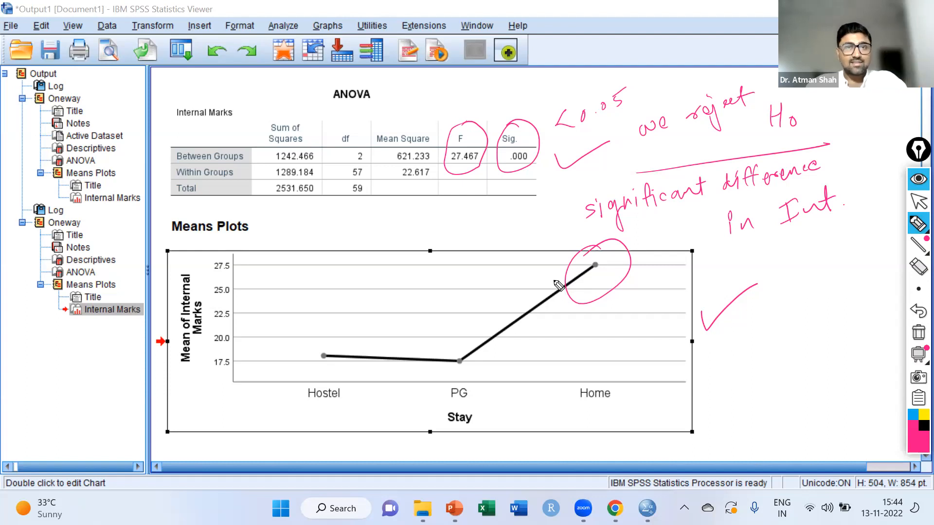
left_click(916, 335)
left_click(917, 205)
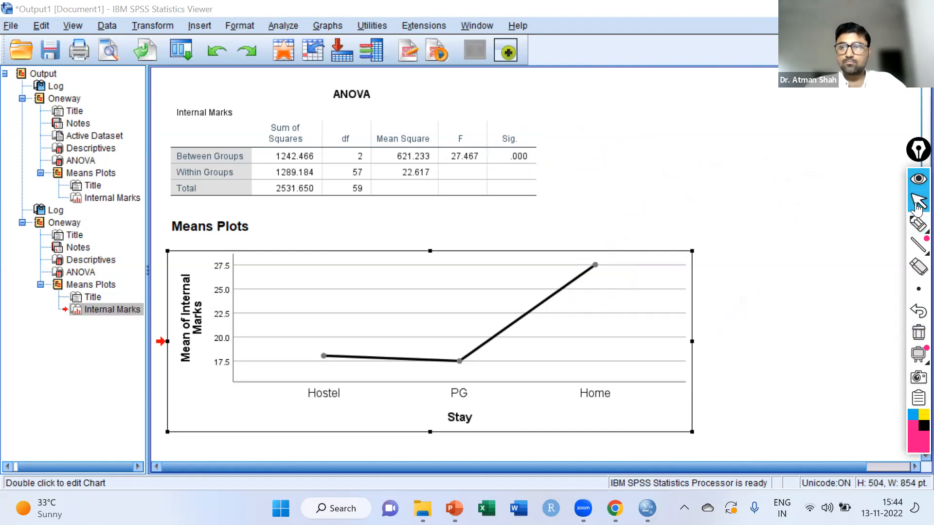
Rerun the One-Way ANOVA of Internal Marks by Stay with the Tukey post hoc test added
left_click(269, 25)
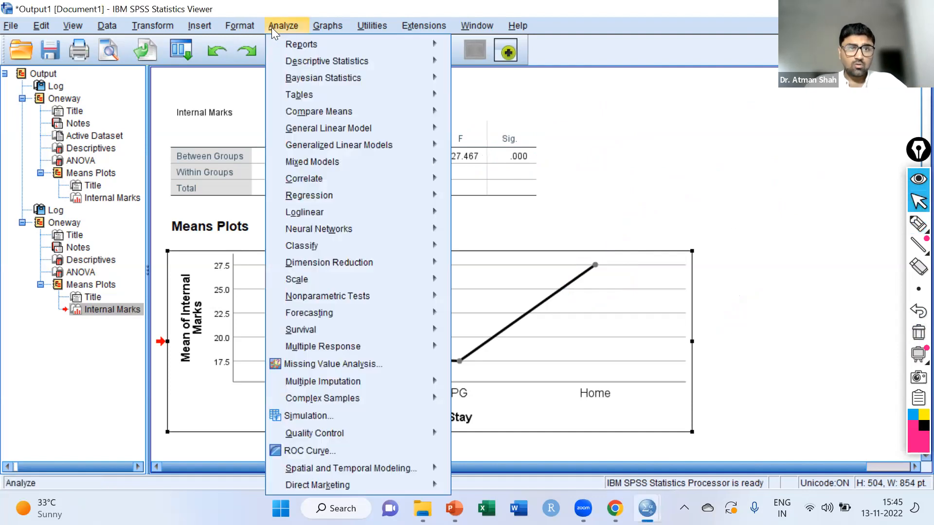
left_click(101, 92)
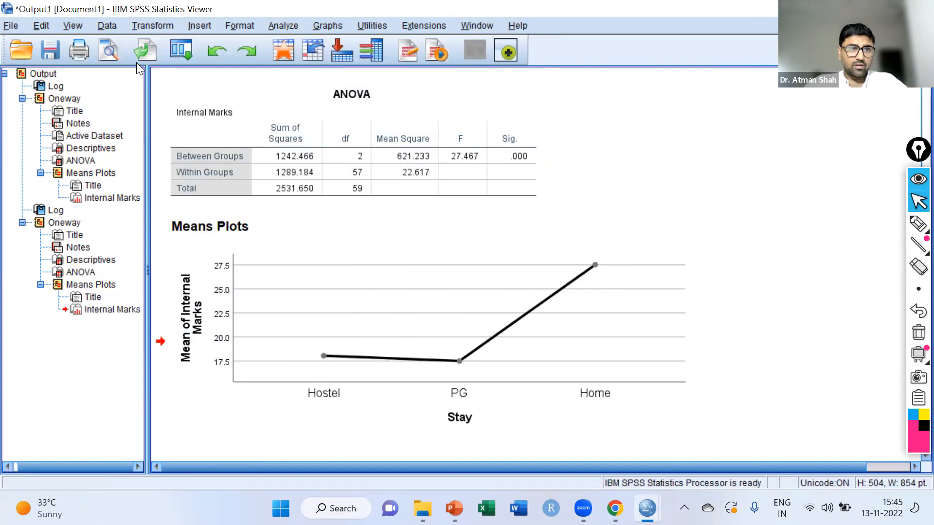
left_click(177, 52)
left_click(184, 76)
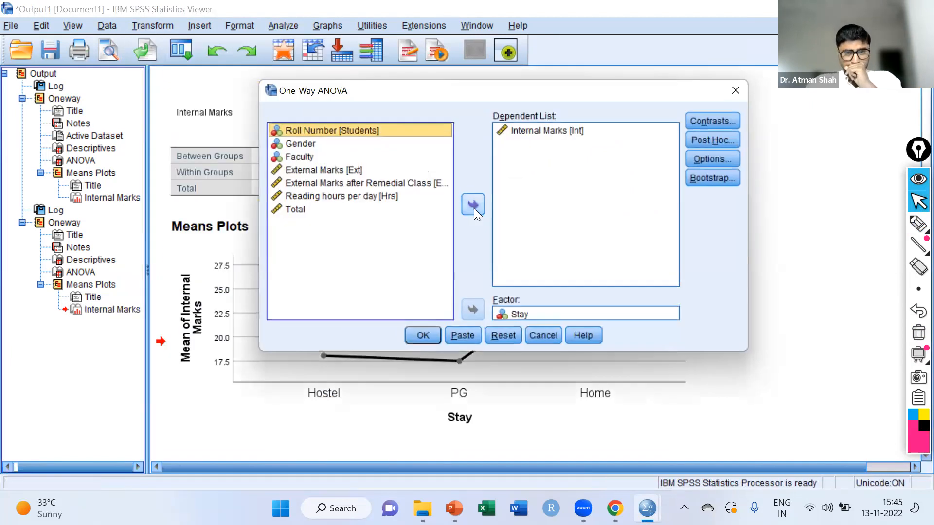
left_click(737, 143)
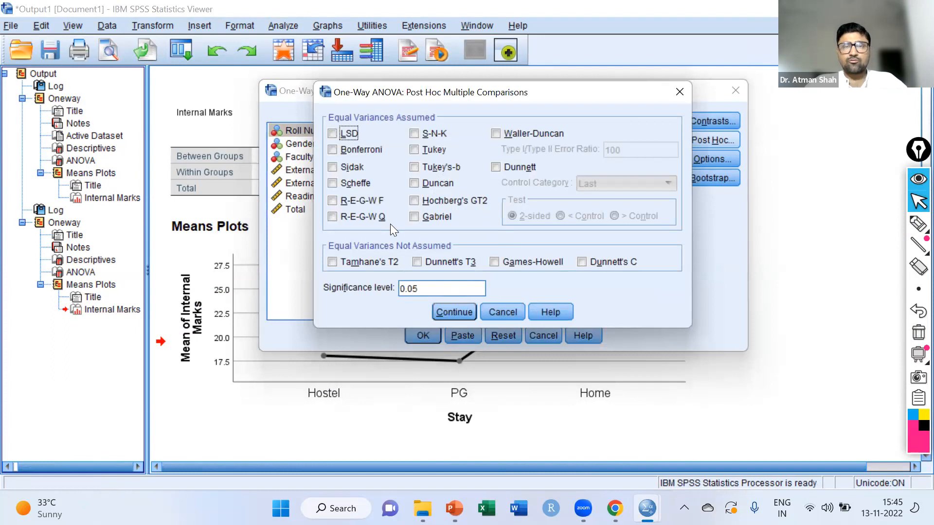
left_click(414, 150)
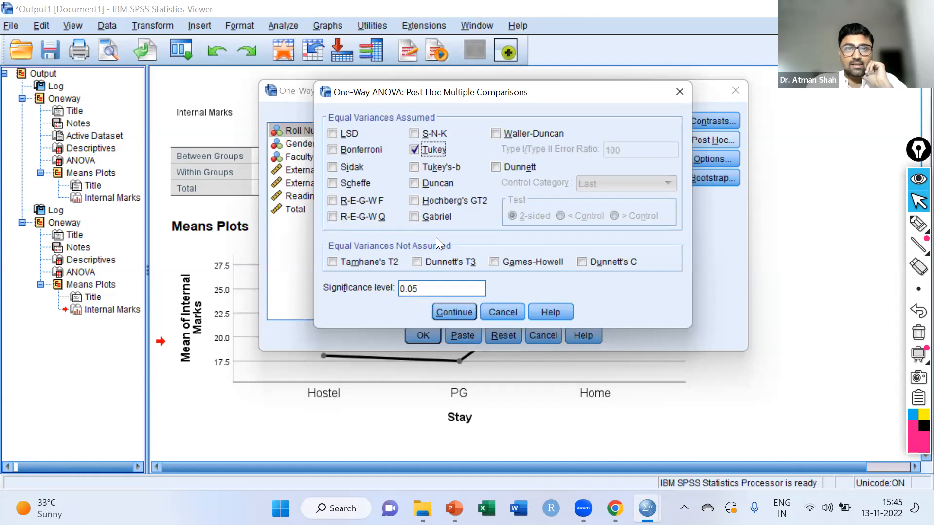
left_click_drag(437, 292, 384, 289)
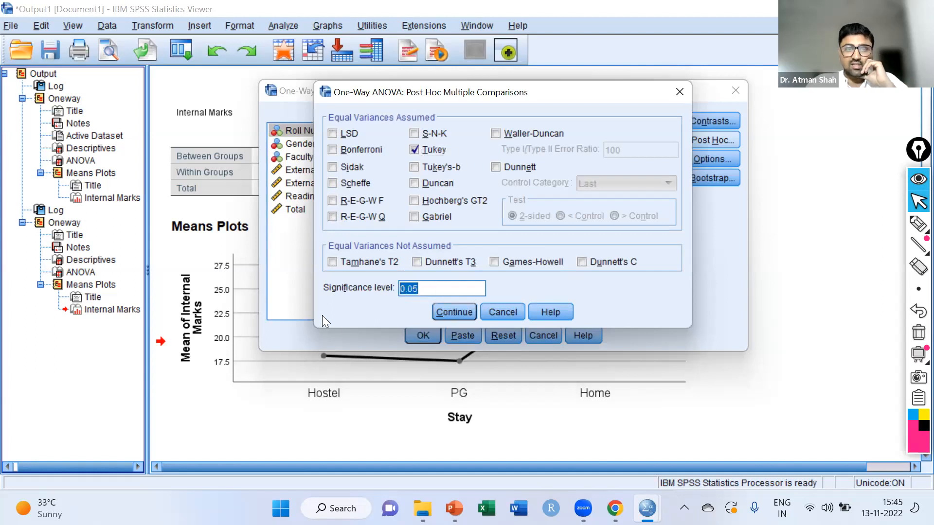
left_click(447, 317)
left_click(418, 335)
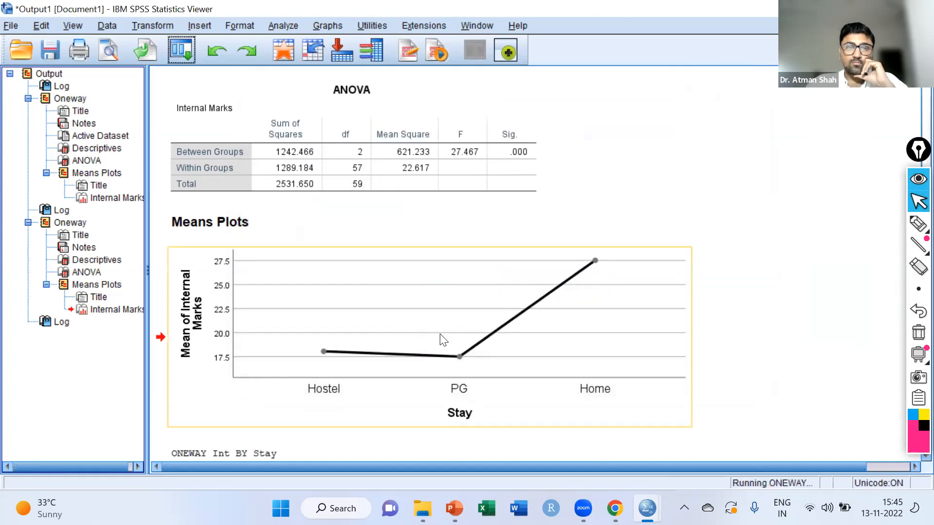
Copy the Tukey HSD Multiple Comparisons table from the output into a new blank Word document
scroll(445, 335, "down", 5)
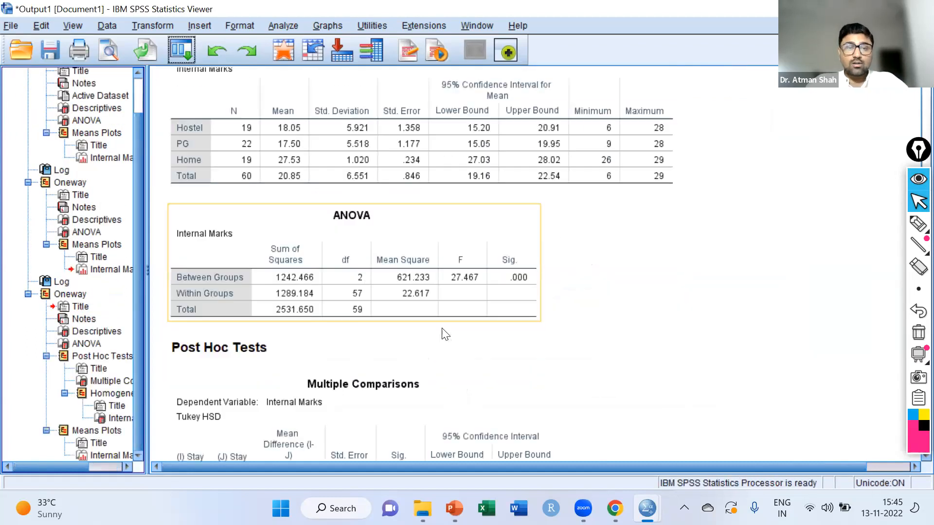
scroll(444, 334, "down", 1)
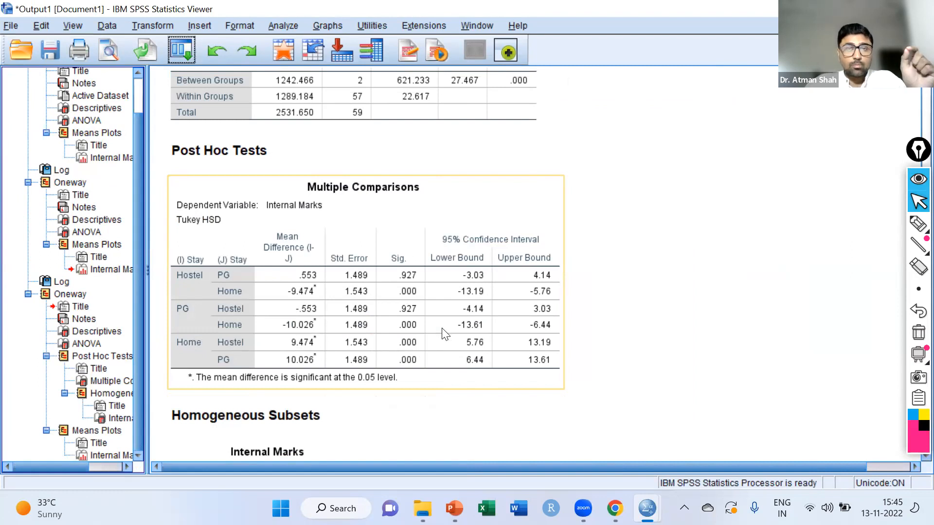
left_click(374, 253)
right_click(373, 253)
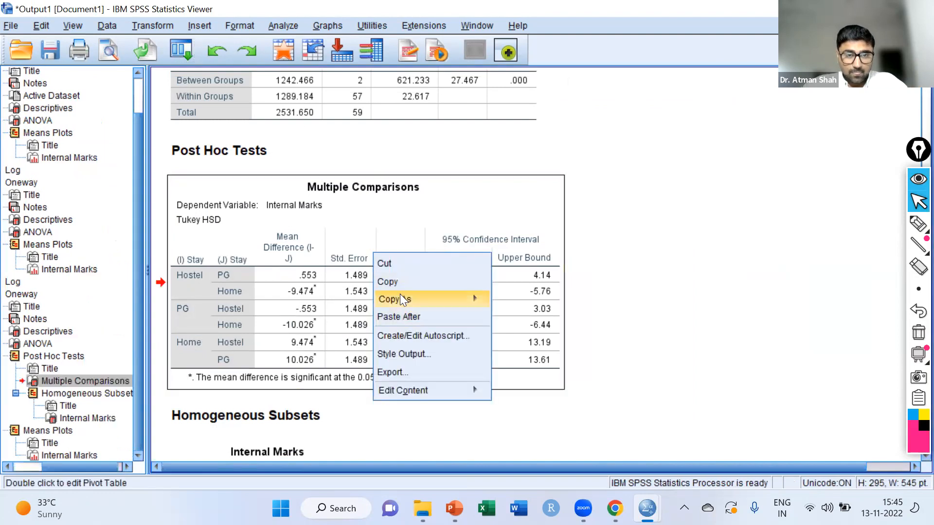
left_click(393, 281)
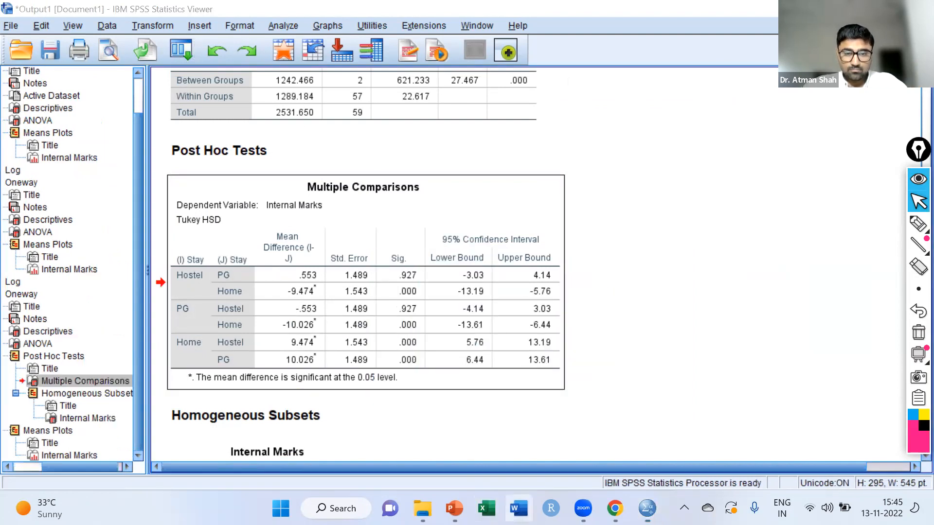
left_click(518, 508)
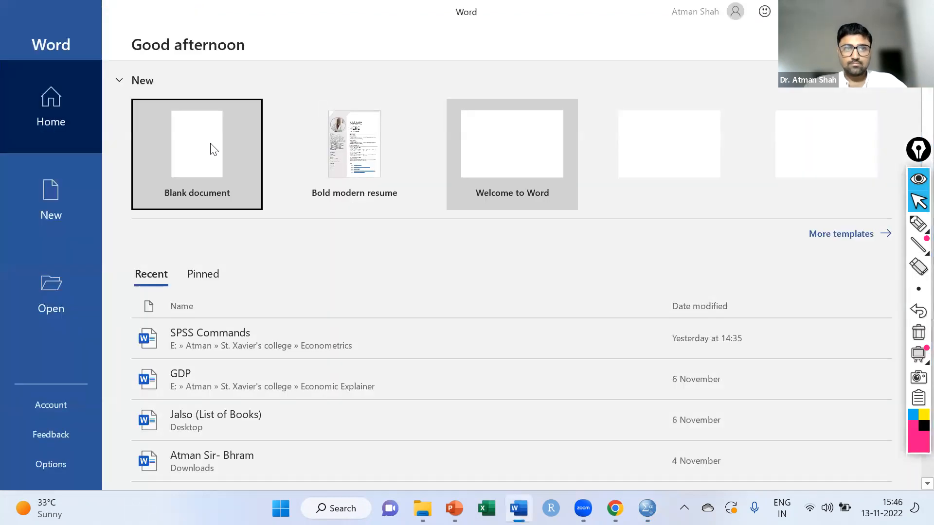
left_click(210, 147)
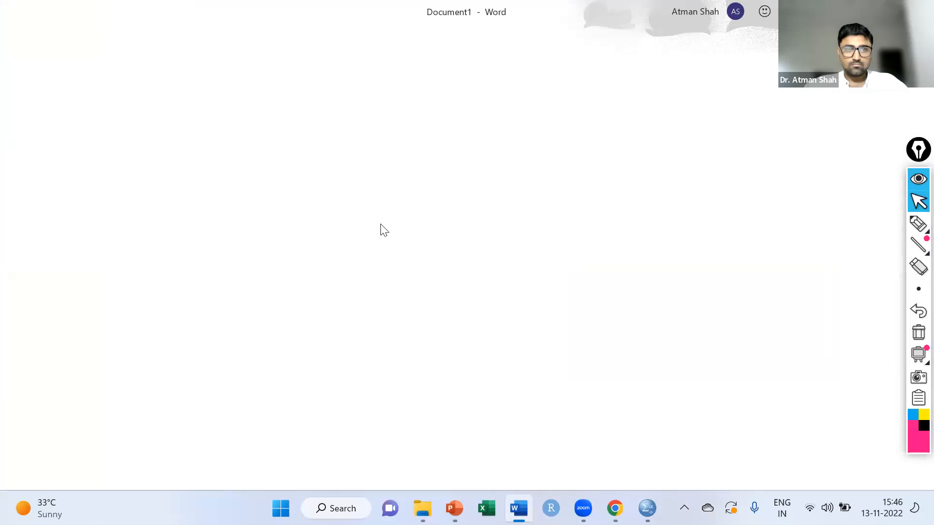
key("ctrl+v")
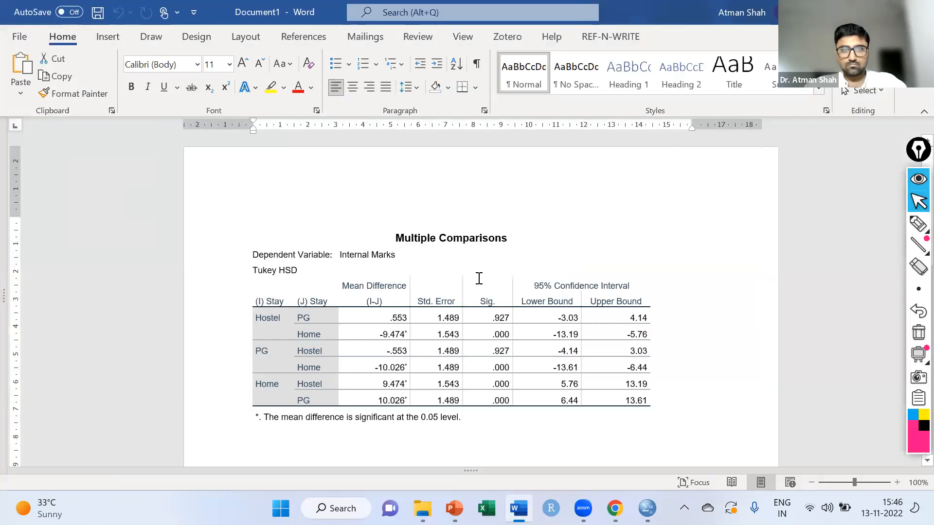
Apply all borders to the whole Multiple Comparisons table and enlarge its text to 14 pt
key("ctrl+a")
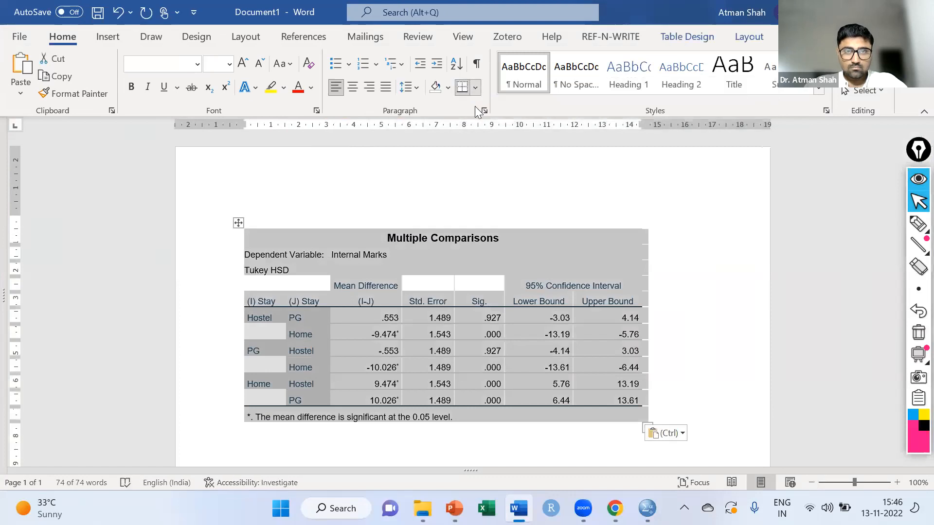
left_click(475, 87)
left_click(496, 210)
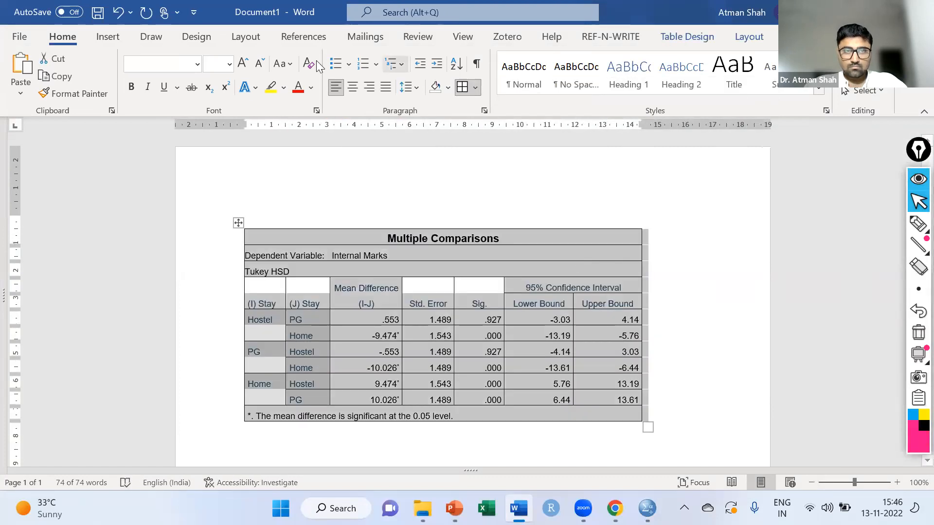
left_click(246, 64)
left_click(247, 63)
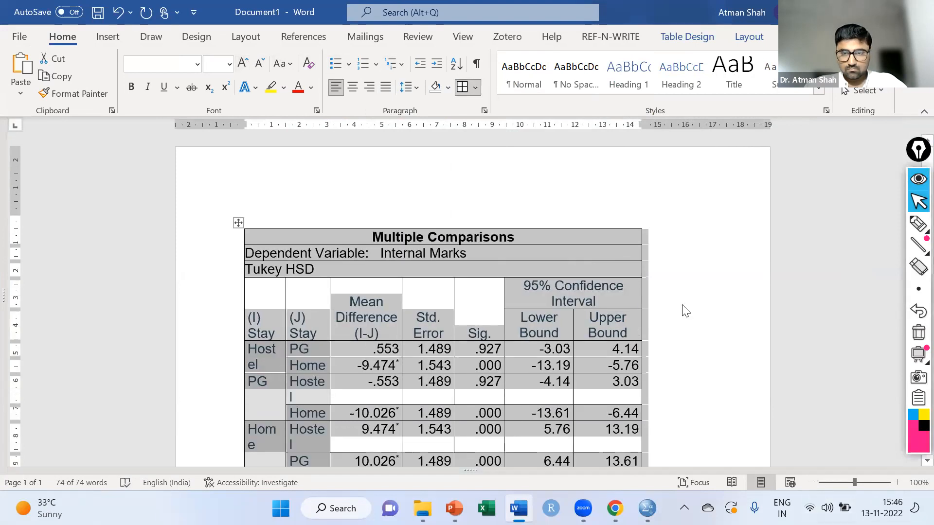
Widen the Multiple Comparisons table and redistribute its Mean Difference, Std. Error, Sig., Lower Bound and Upper Bound columns
left_click_drag(642, 268, 705, 269)
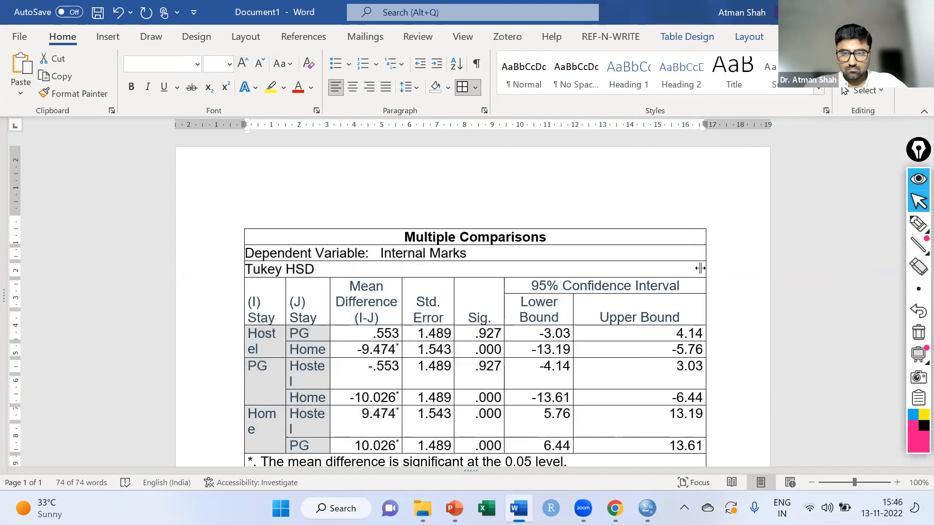
left_click(699, 269)
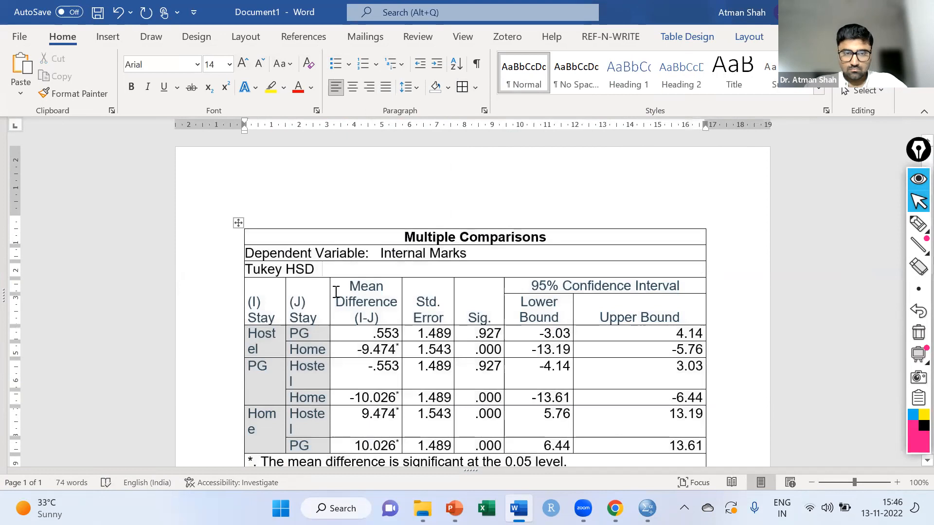
double_click(573, 305)
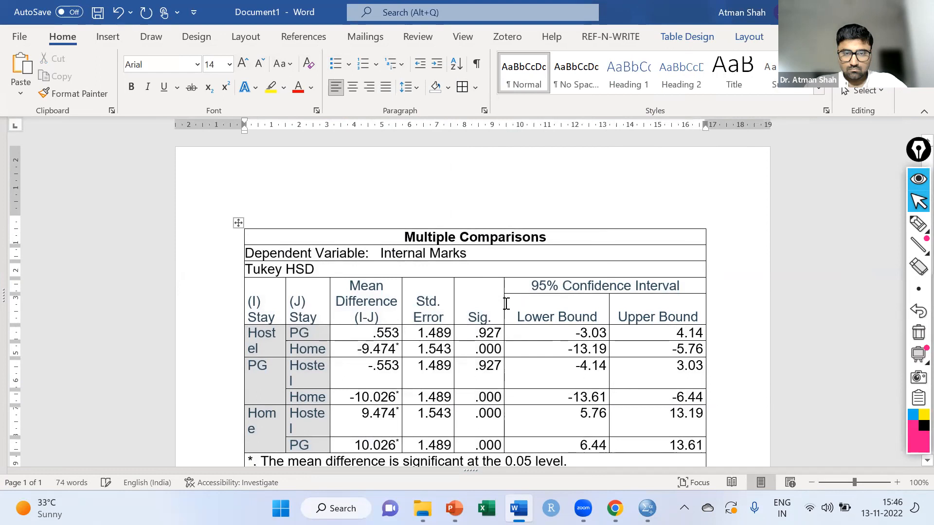
left_click_drag(504, 303, 526, 303)
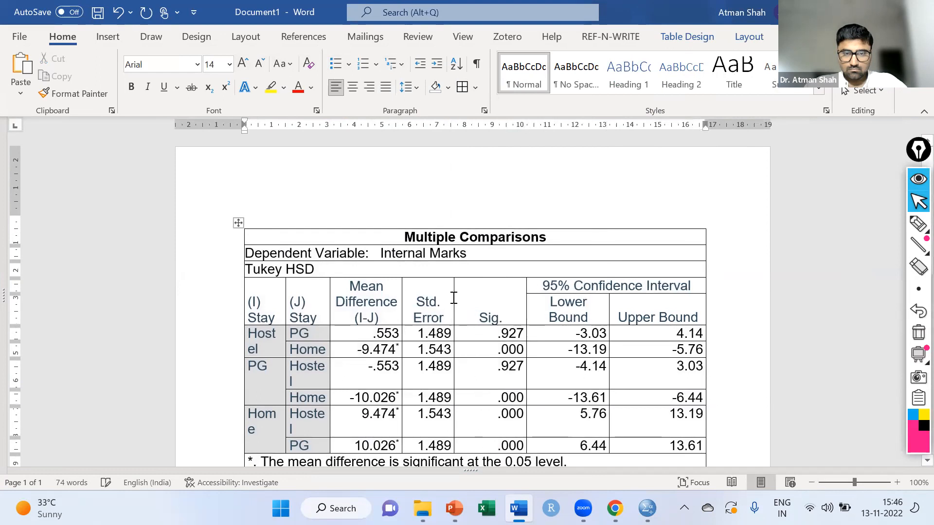
left_click_drag(454, 298, 478, 298)
left_click_drag(402, 298, 430, 292)
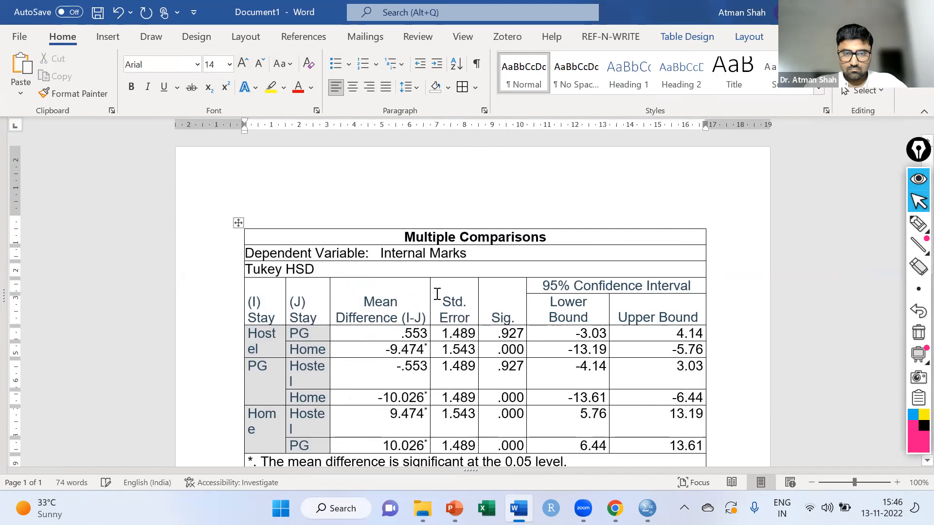
Widen the (J) Stay and (I) Stay columns so every group name fits on one line, and narrow the Mean Difference column
scroll(430, 294, "down", 3)
left_click_drag(329, 237, 341, 237)
scroll(428, 243, "up", 2)
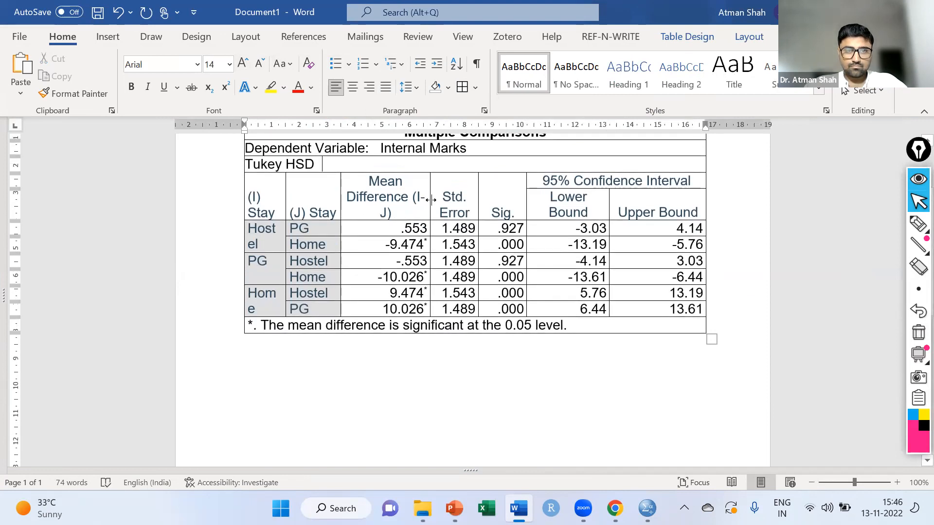
left_click_drag(430, 199, 423, 199)
left_click(480, 384)
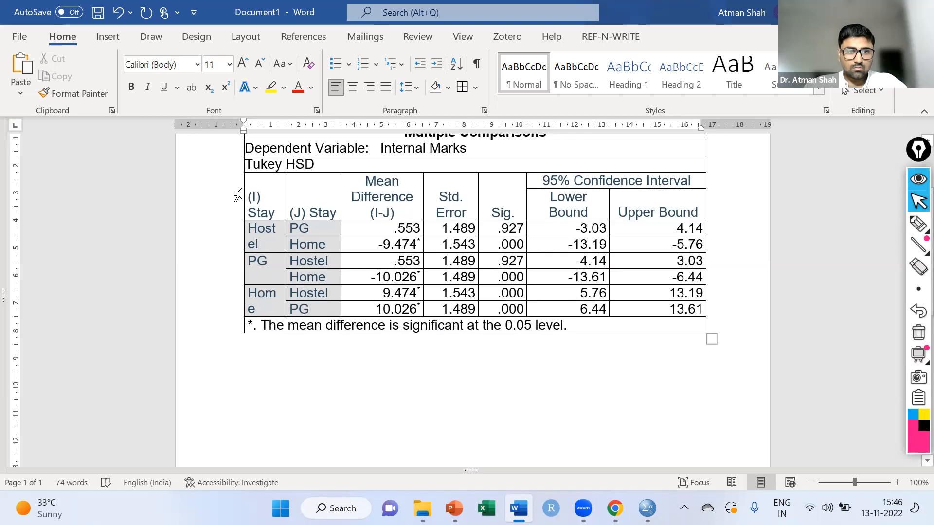
left_click_drag(243, 184, 225, 200)
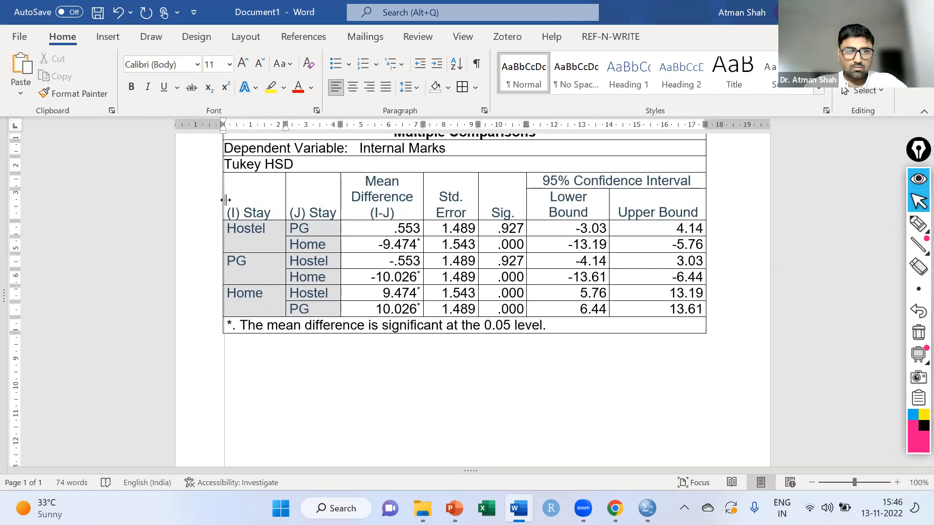
scroll(460, 343, "up", 2)
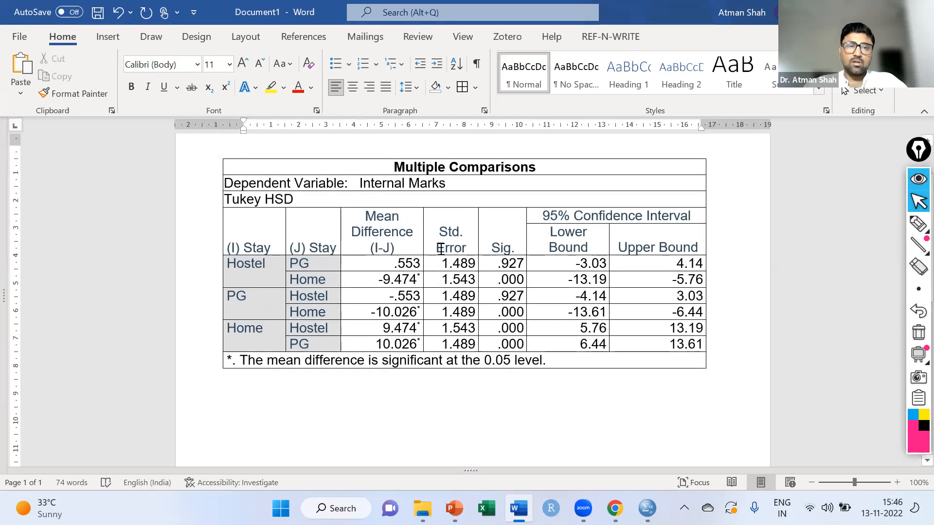
Set the line spacing of the whole Multiple Comparisons table to 1.5 lines
left_click(217, 152)
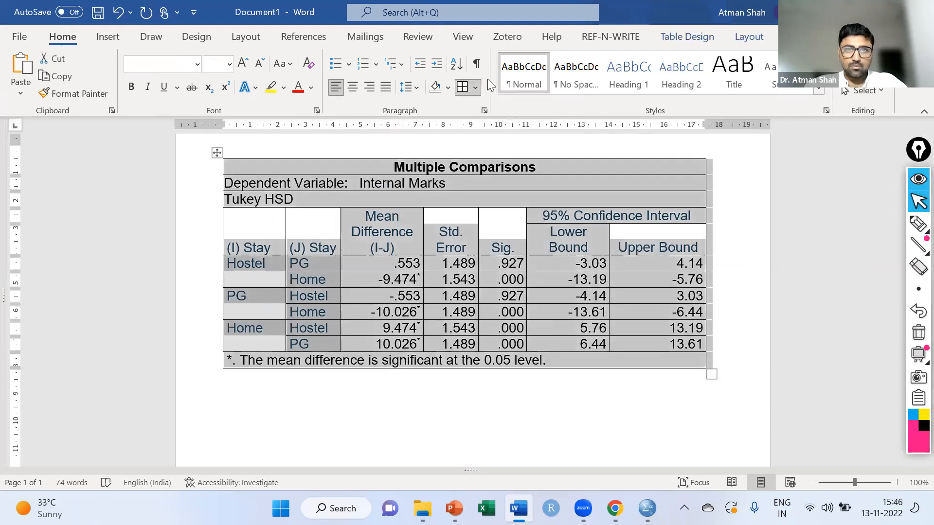
left_click(484, 111)
left_click(548, 275)
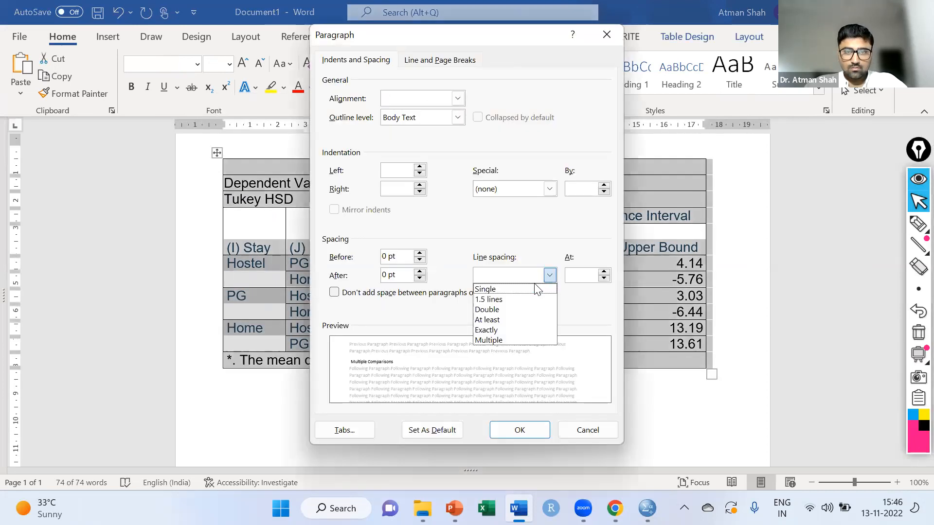
left_click(533, 299)
left_click(520, 431)
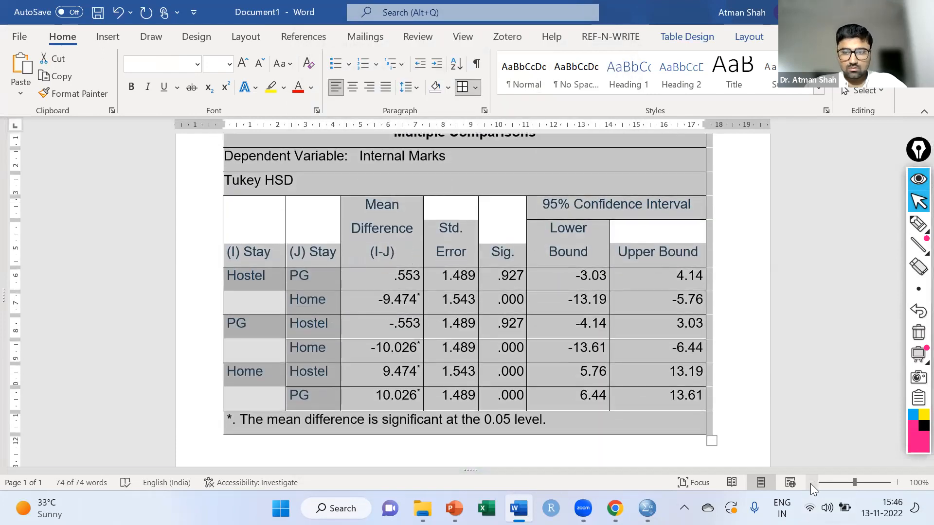
left_click(810, 483)
left_click(311, 354)
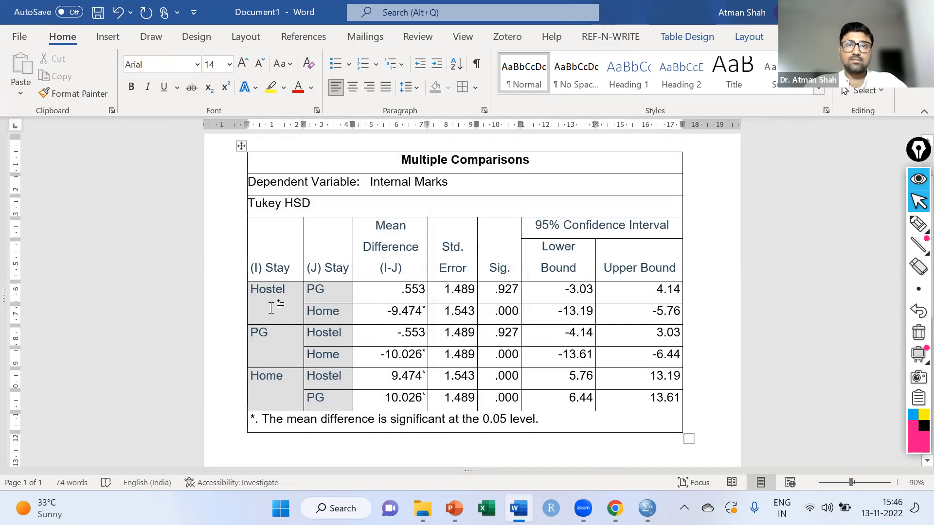
Select the Hostel entry in the (I) Stay column to point out the first comparison group
left_click(251, 289)
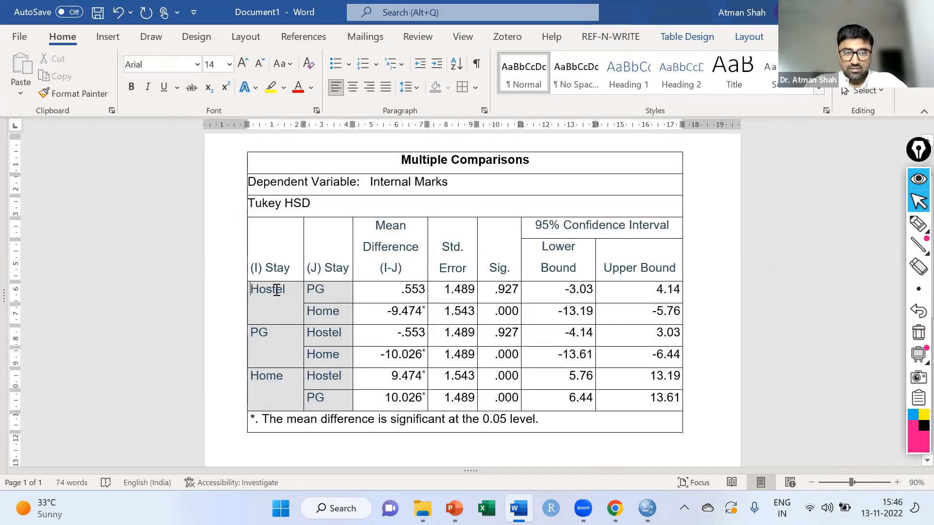
double_click(276, 290)
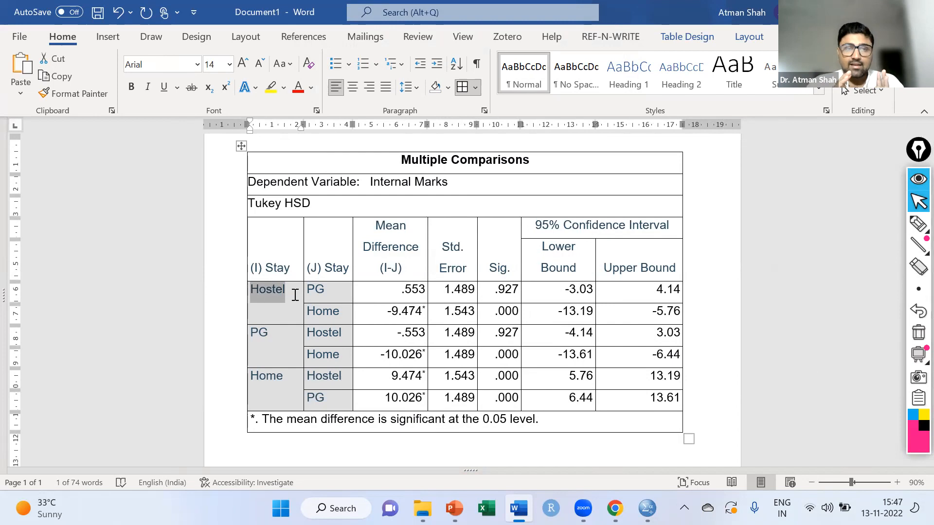
left_click(265, 301)
Shade the two Hostel comparison rows light gold, undoing the yellow text highlight tried first
left_click_drag(318, 306, 635, 317)
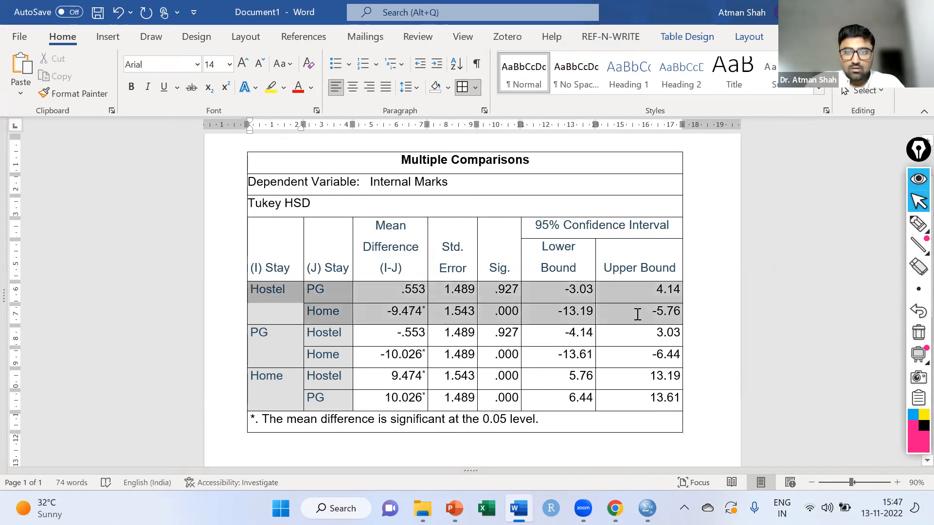
left_click(270, 88)
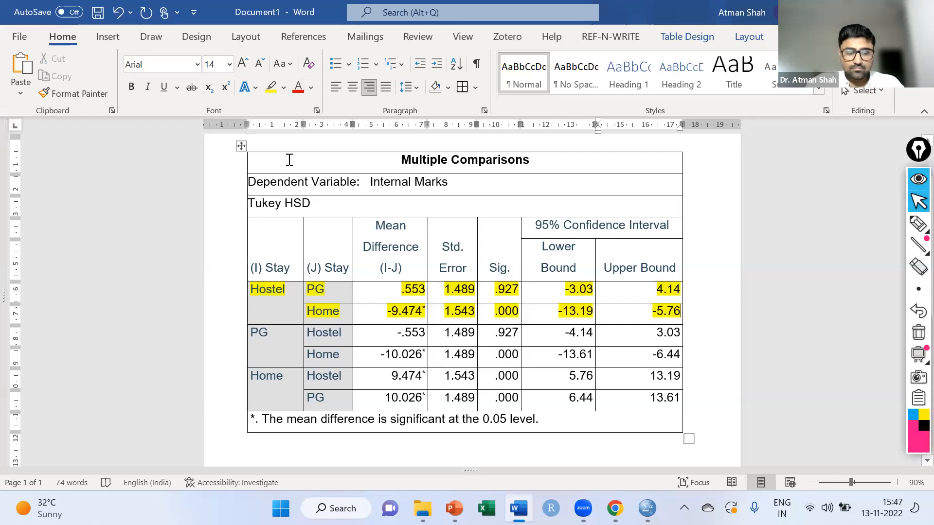
key("ctrl+z")
left_click(688, 37)
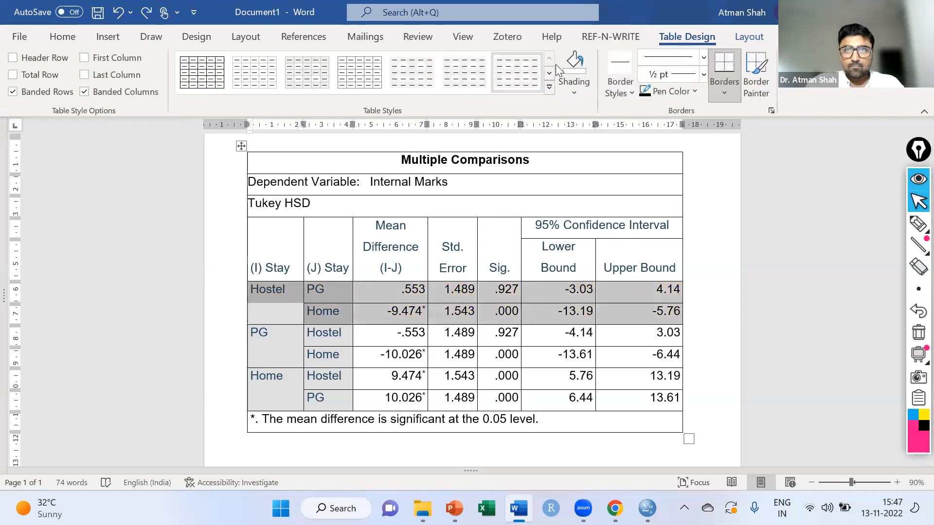
left_click(574, 83)
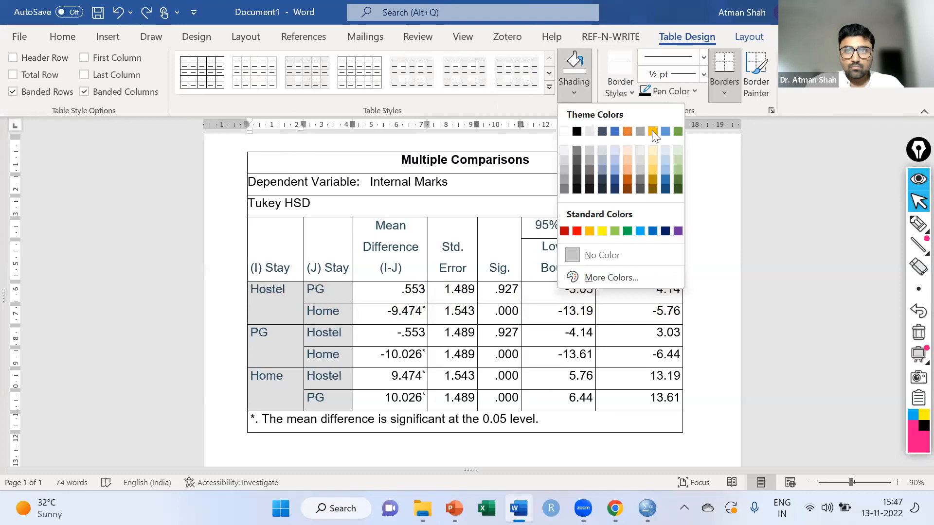
left_click(768, 337)
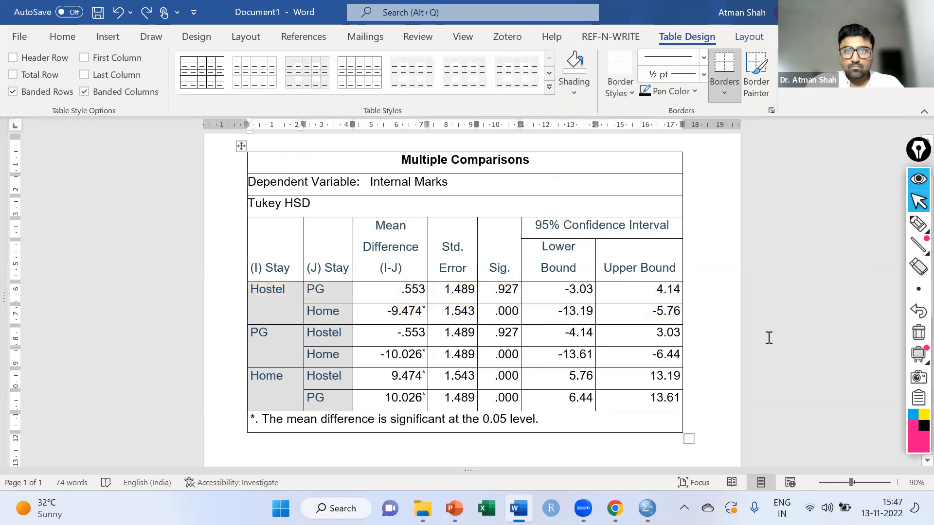
left_click(776, 343)
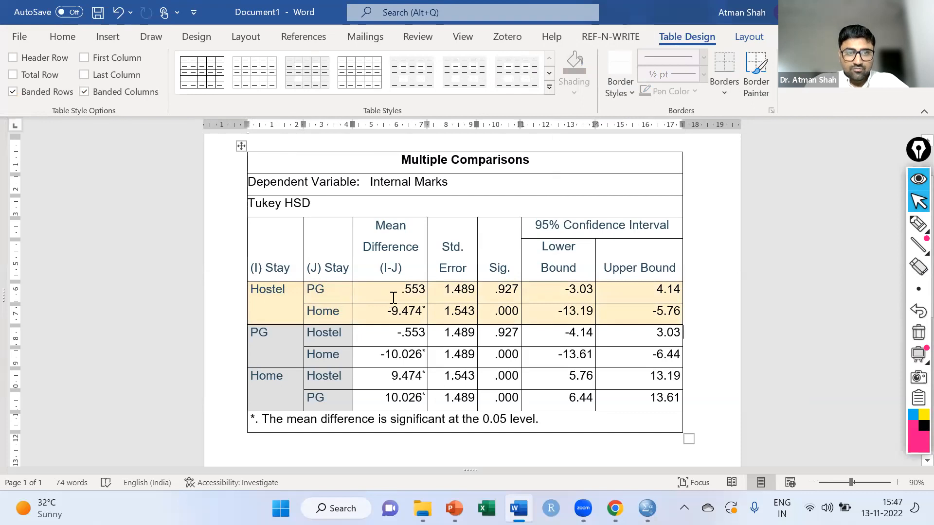
Check the Hostel–PG mean difference against the group means in the Descriptives table of the SPSS output, and return to Word
left_click_drag(399, 294, 426, 293)
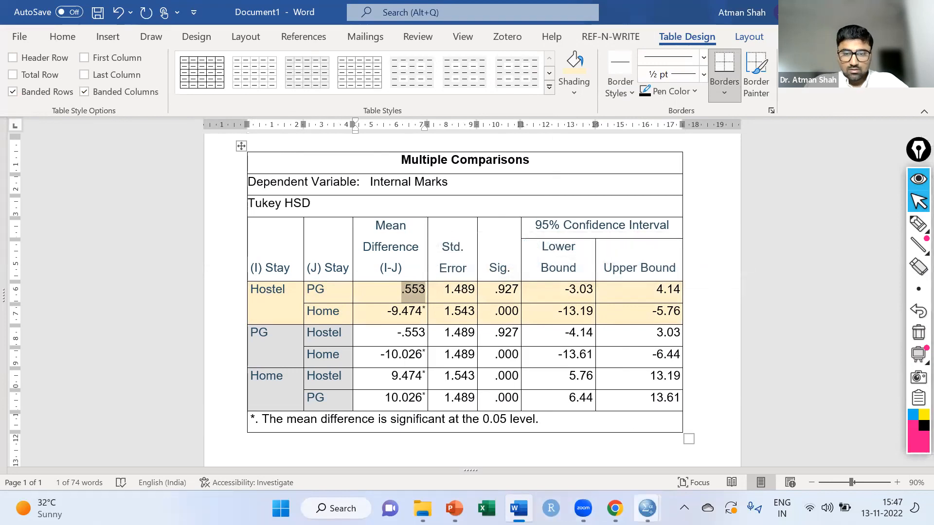
left_click(648, 508)
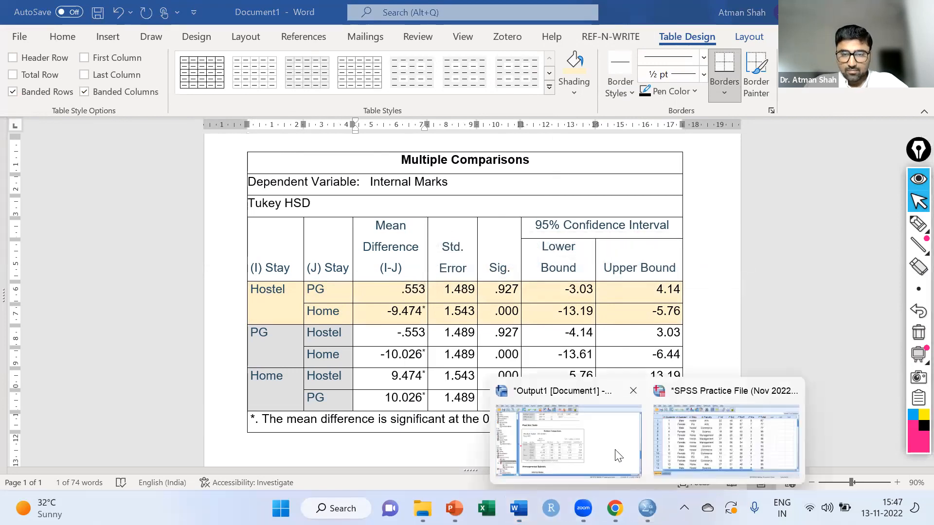
left_click(607, 459)
scroll(270, 229, "up", 3)
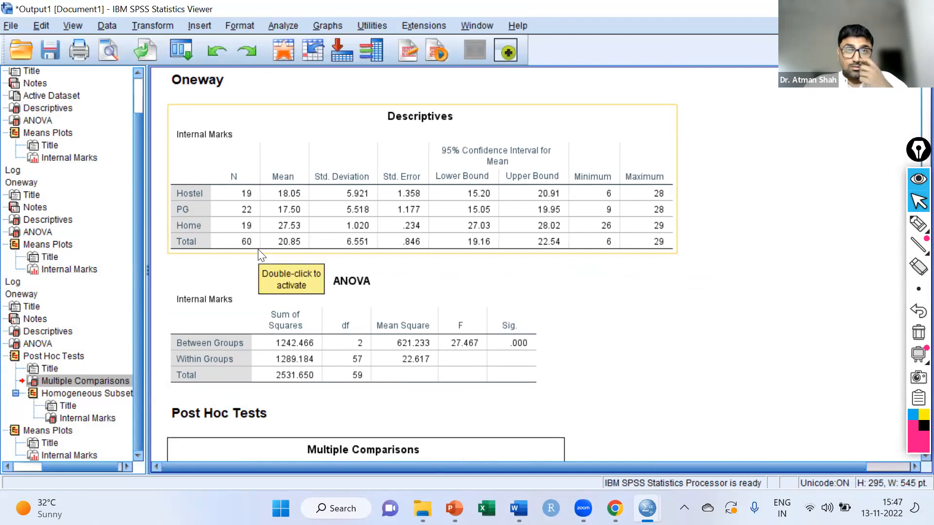
mouse_move(583, 508)
left_click(519, 508)
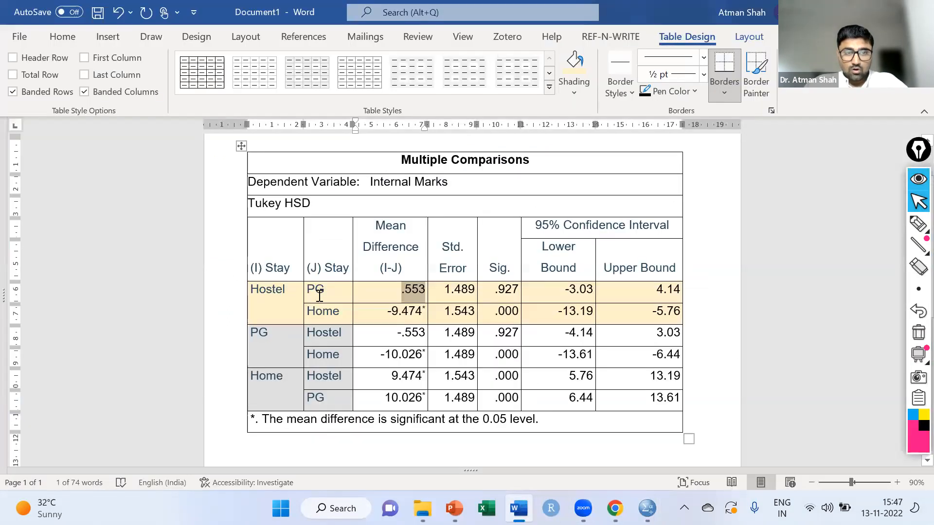
mouse_move(647, 508)
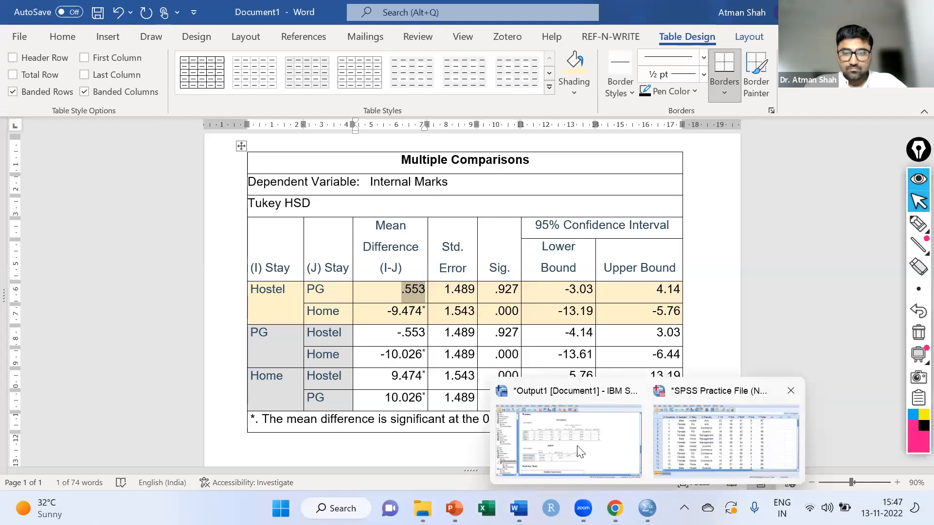
left_click(559, 438)
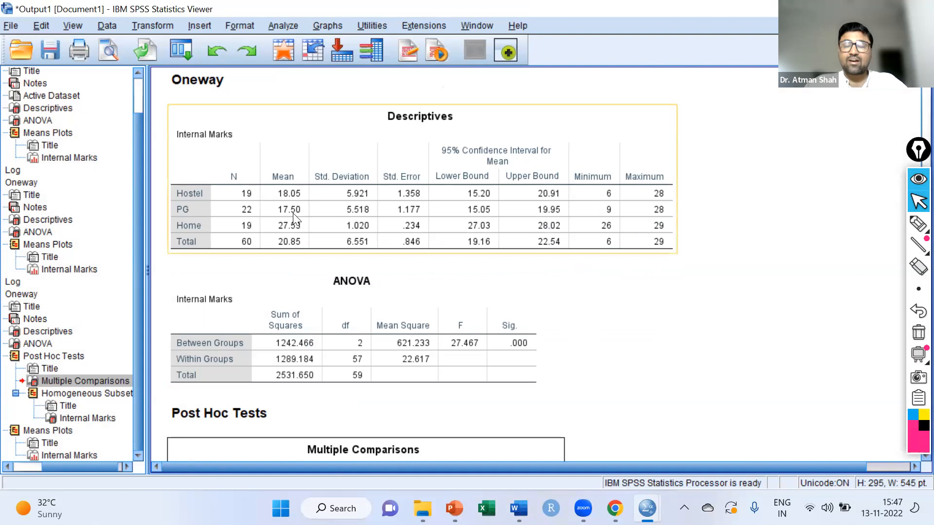
mouse_move(583, 508)
left_click(518, 508)
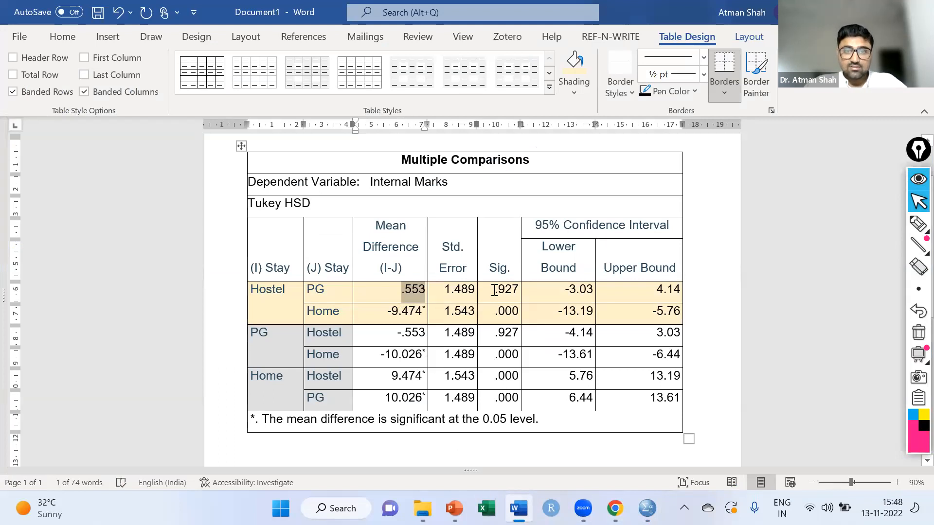
Examine the Hostel–PG significance value, and the mean difference and significance of the Hostel–Home comparison
double_click(513, 291)
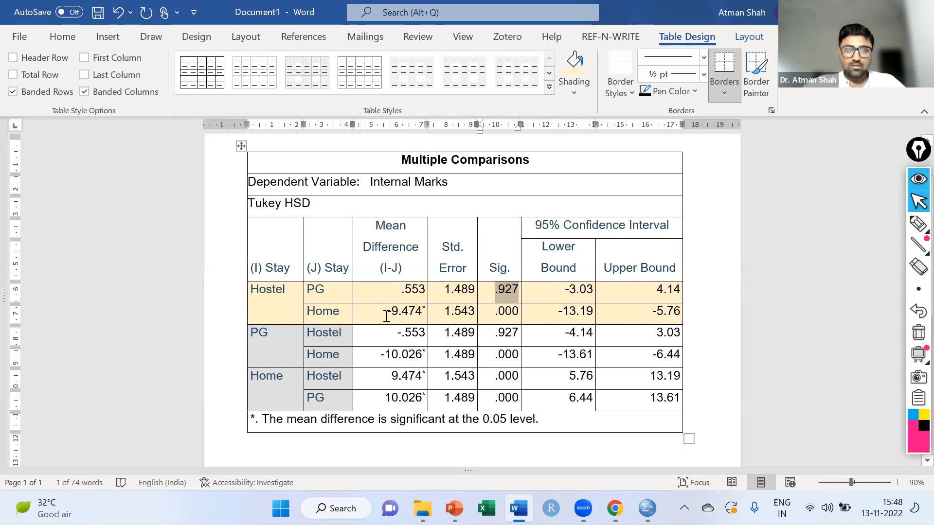
left_click_drag(388, 314, 422, 313)
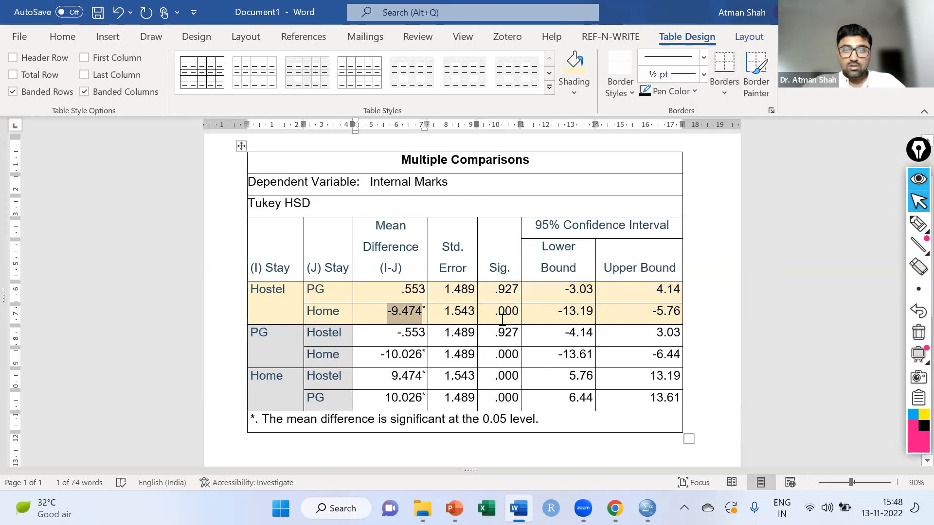
left_click_drag(520, 316, 495, 313)
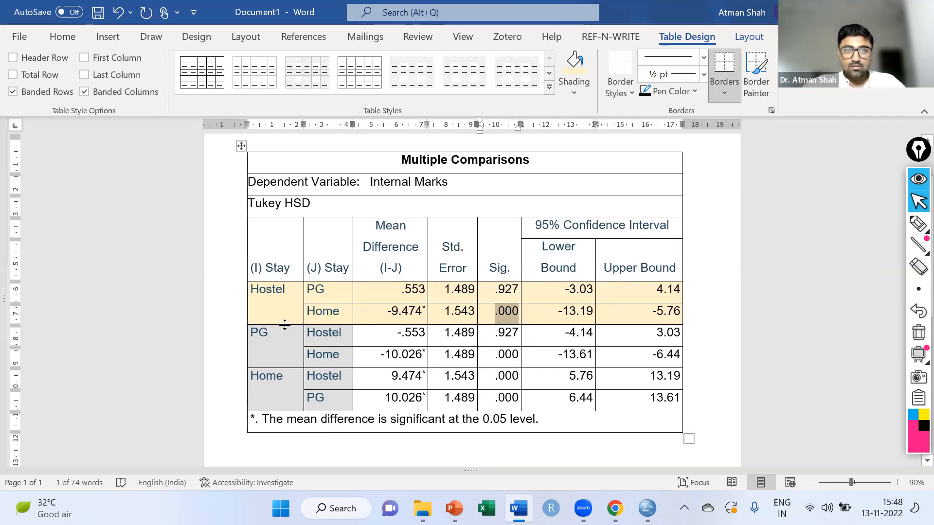
Make the Home row of the Hostel group bold and red from the (J) Stay column to Upper Bound
left_click_drag(398, 312, 648, 313)
left_click(62, 37)
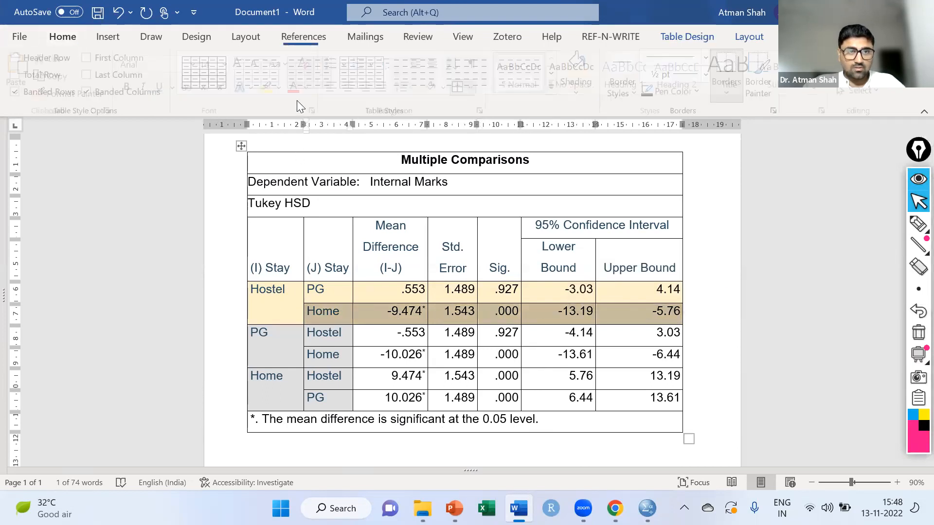
left_click(298, 87)
left_click(131, 86)
left_click(771, 348)
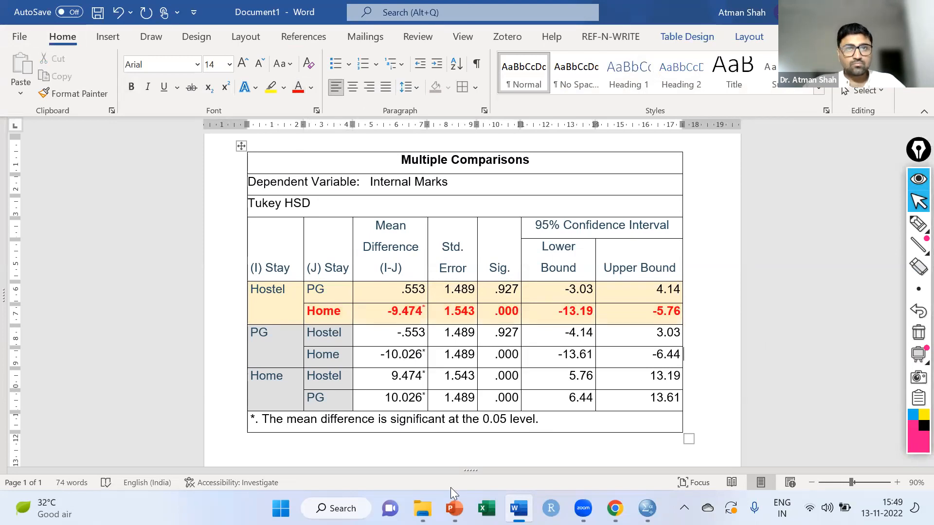
Shade the two PG comparison rows with Green, Accent 6, Lighter 60%
left_click_drag(258, 339, 689, 364)
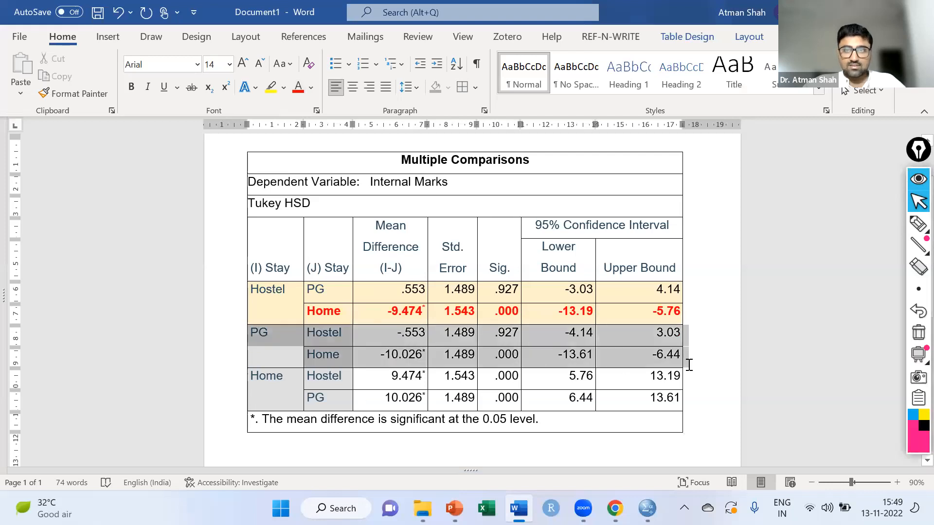
left_click(690, 36)
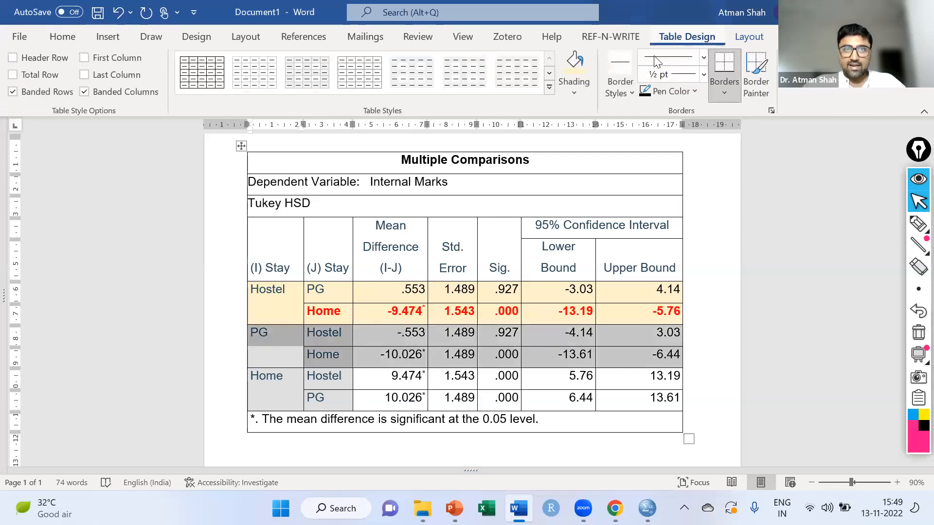
left_click(574, 94)
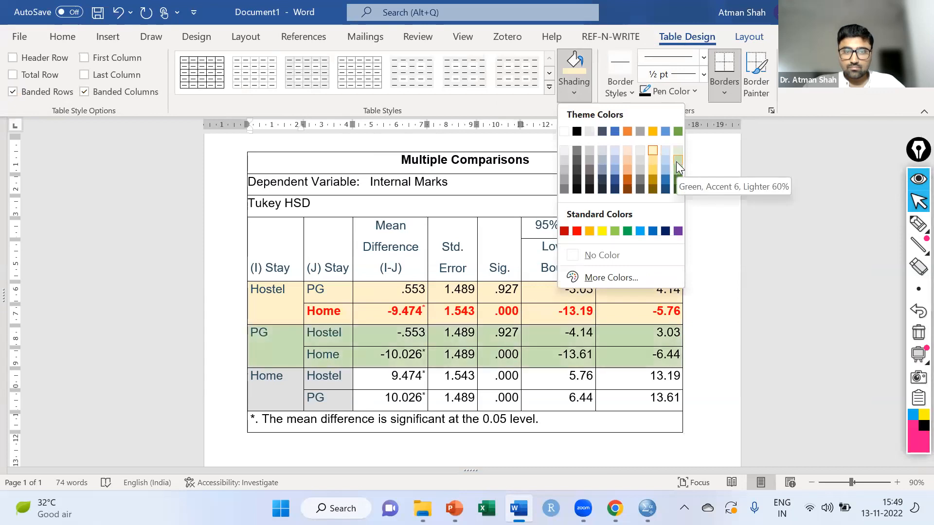
left_click(676, 161)
left_click(791, 386)
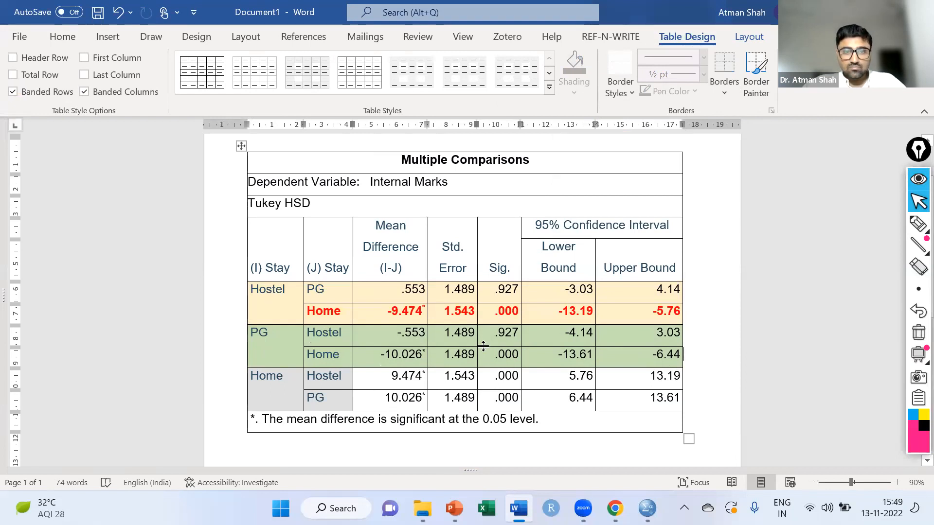
Compare the Hostel–PG and PG group mean differences, and make the PG group's Home row bold and red from (J) Stay to Upper Bound
left_click_drag(396, 289, 431, 290)
left_click_drag(396, 333, 421, 335)
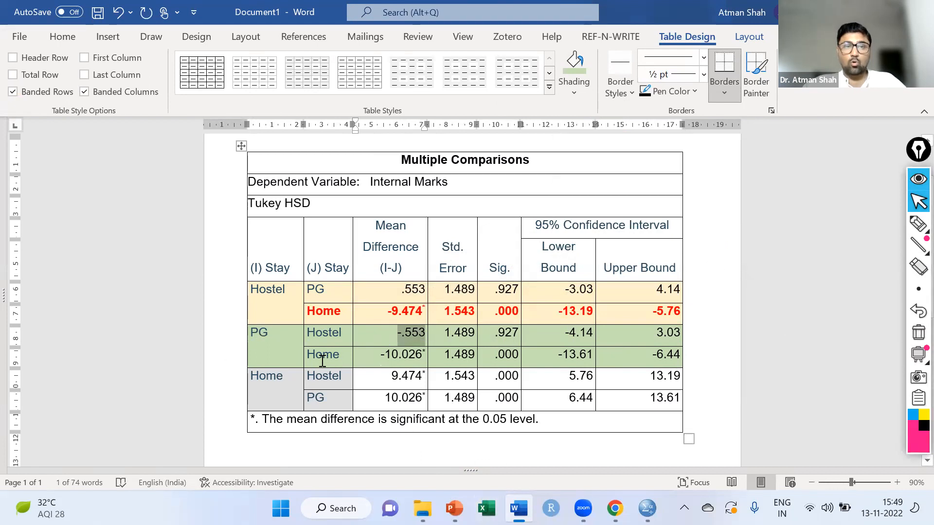
left_click_drag(379, 357, 422, 356)
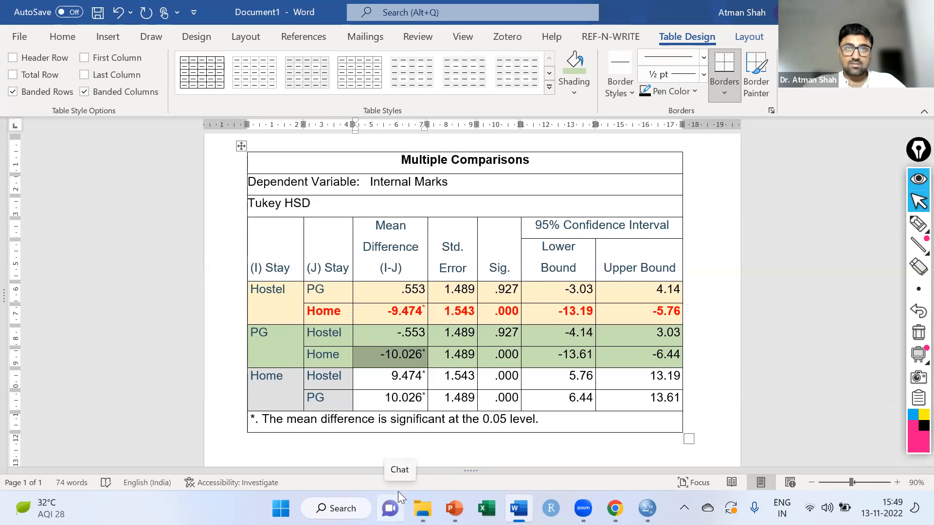
left_click_drag(392, 367, 661, 362)
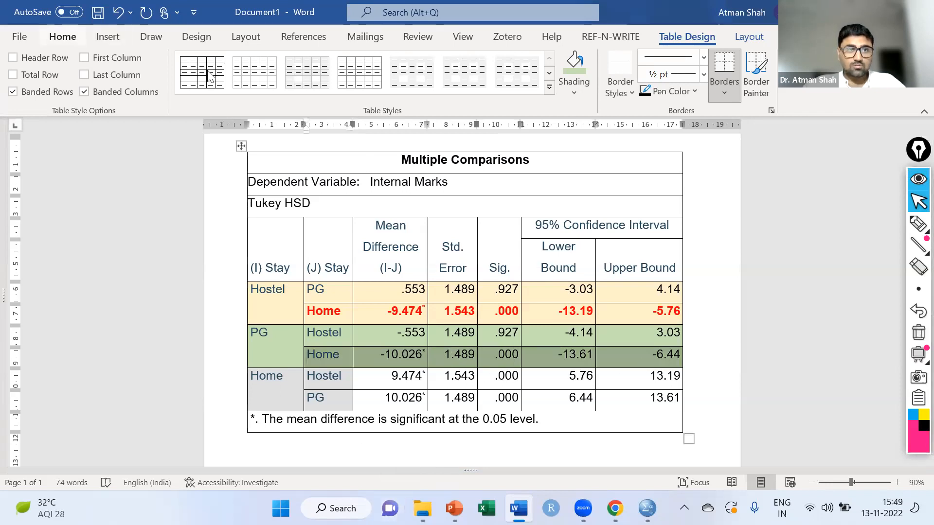
left_click(63, 37)
left_click(298, 88)
left_click(131, 90)
left_click(767, 362)
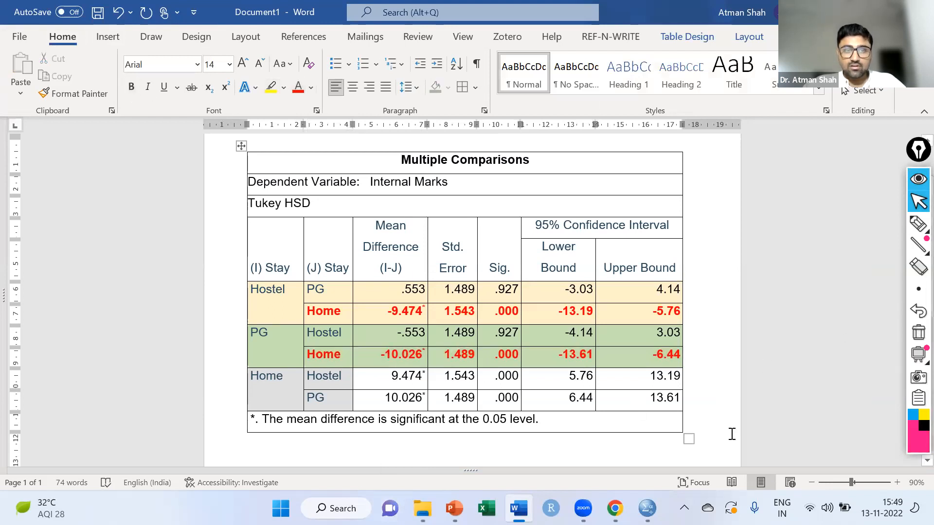
Shade the two comparison rows of the Home group light blue
left_click_drag(282, 390, 671, 404)
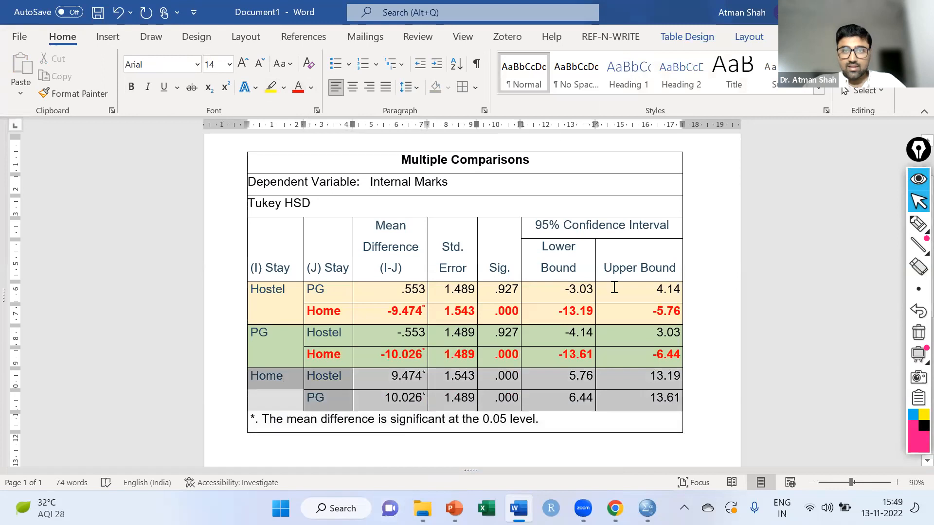
left_click(701, 41)
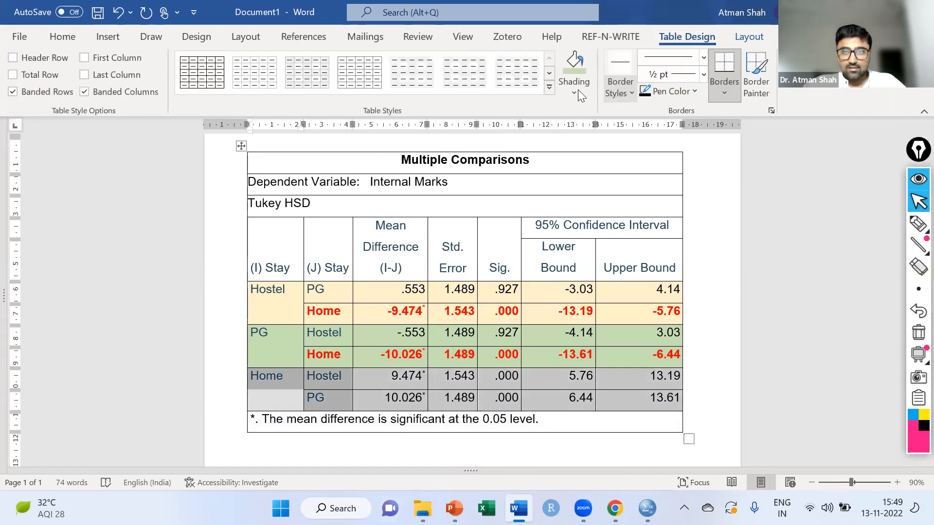
left_click(575, 90)
left_click(614, 148)
left_click(769, 339)
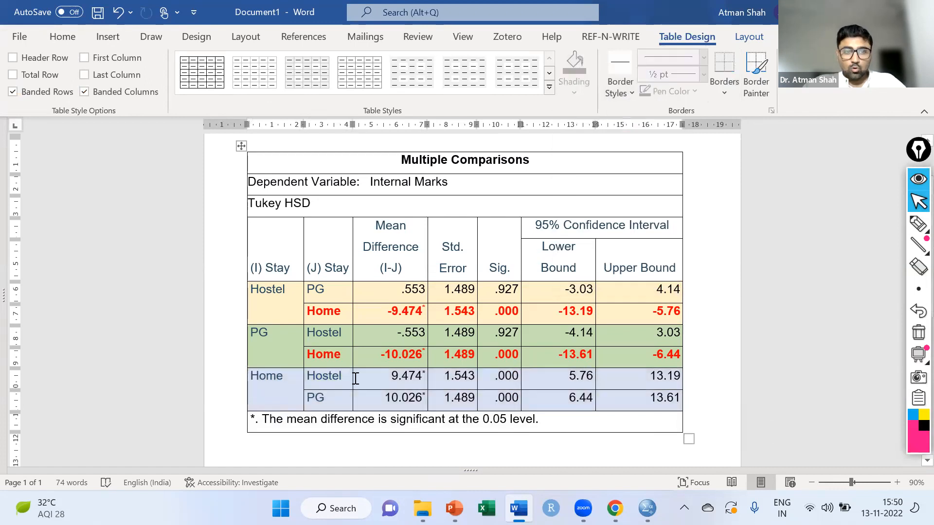
left_click(285, 300)
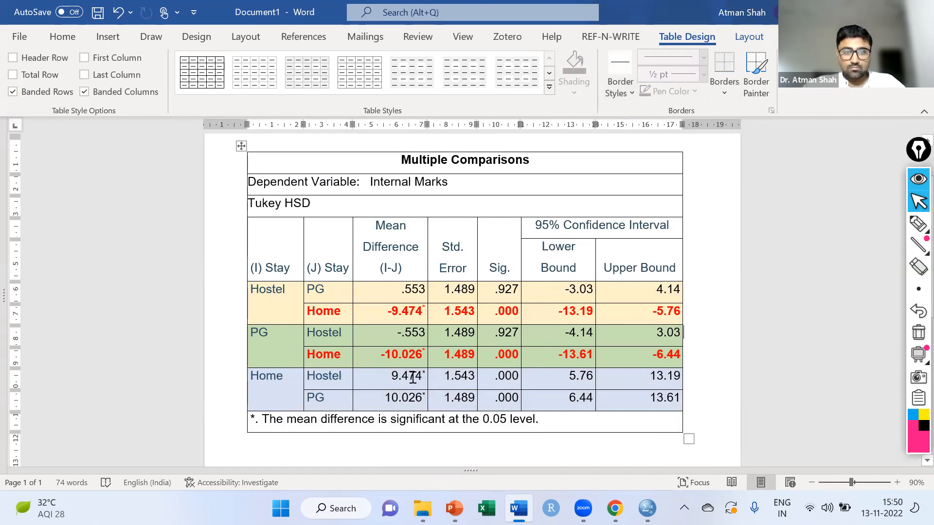
Make the Hostel and PG rows of the Home group bold and red from the (J) Stay column to Upper Bound, and examine their significance values
left_click_drag(320, 378, 637, 378)
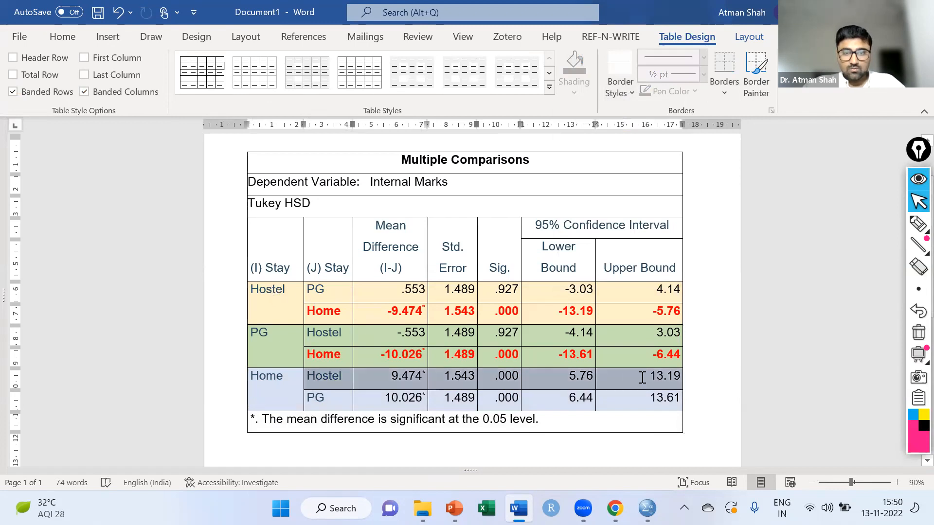
left_click(68, 37)
left_click(298, 92)
left_click(133, 87)
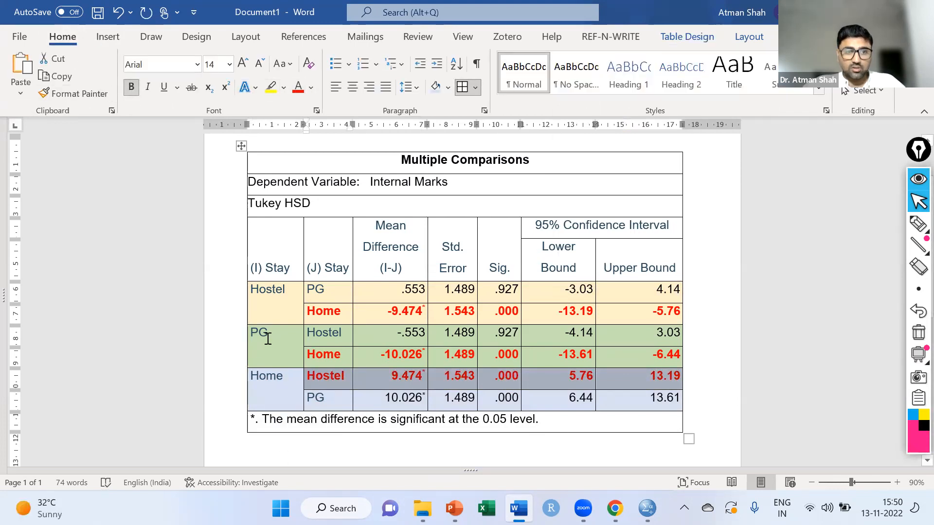
left_click(311, 397)
left_click_drag(460, 403, 652, 400)
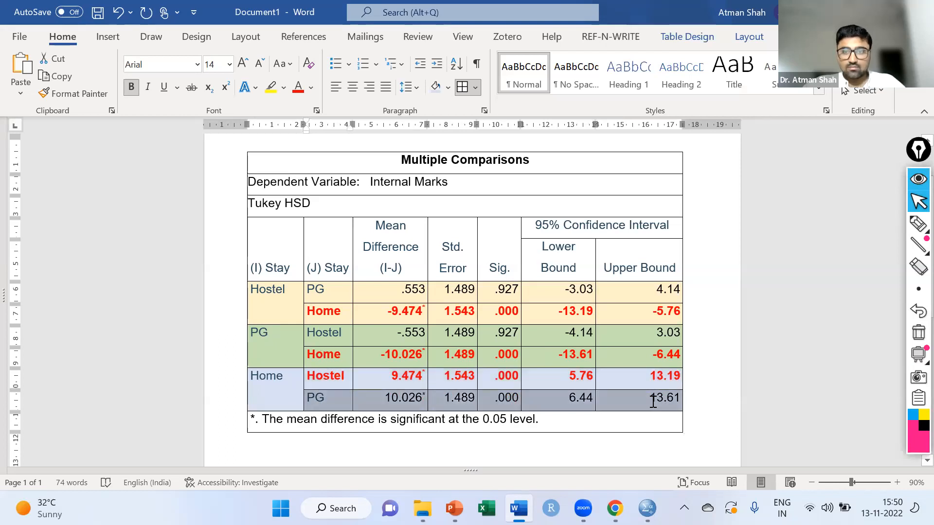
left_click(298, 88)
left_click(130, 87)
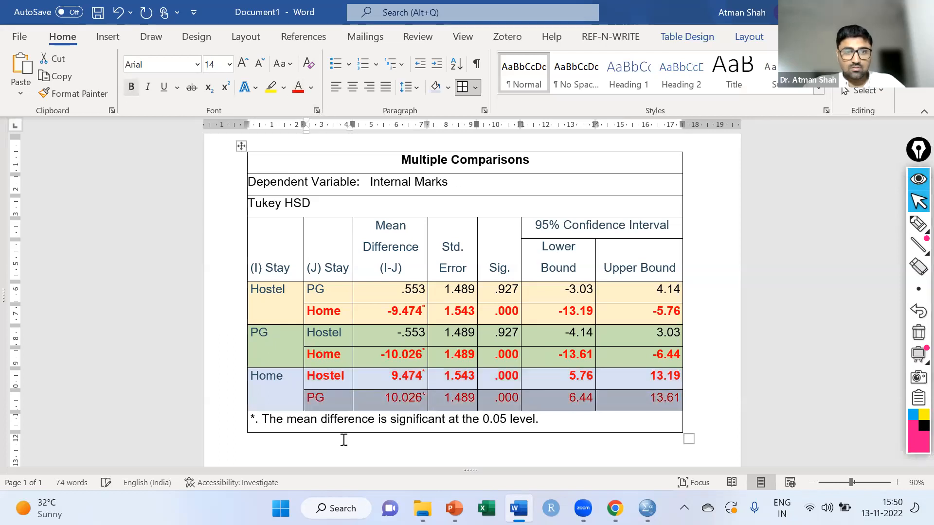
left_click_drag(486, 380, 514, 405)
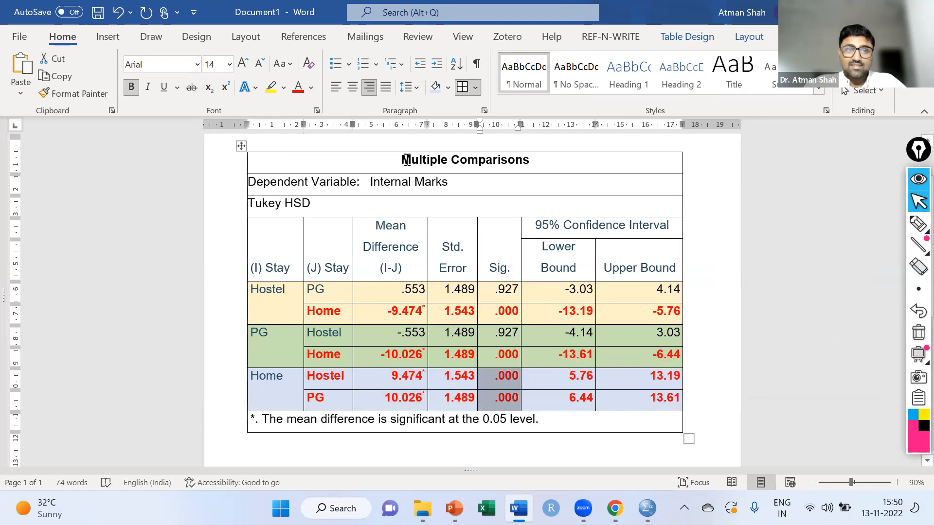
Start a numbered list in 16-point text below the table with the first item "Home and PG:"
scroll(360, 219, "down", 1)
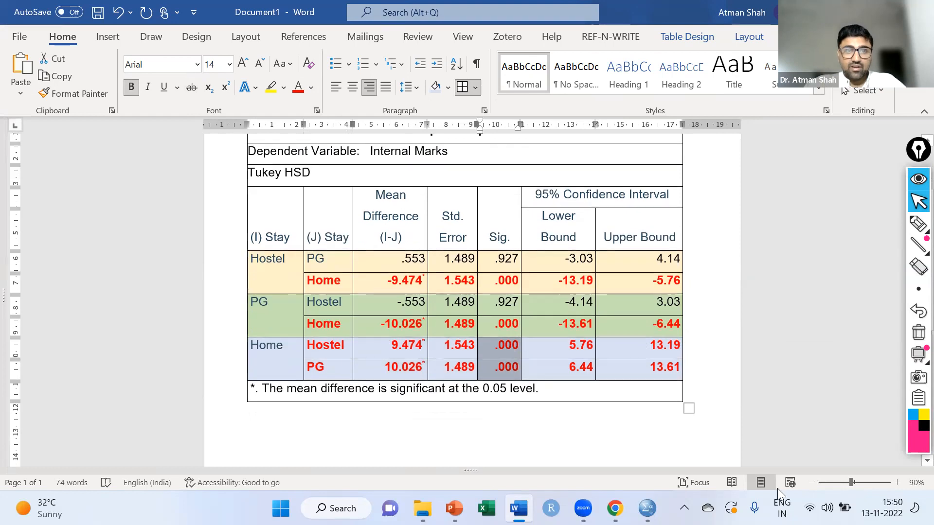
left_click(812, 483)
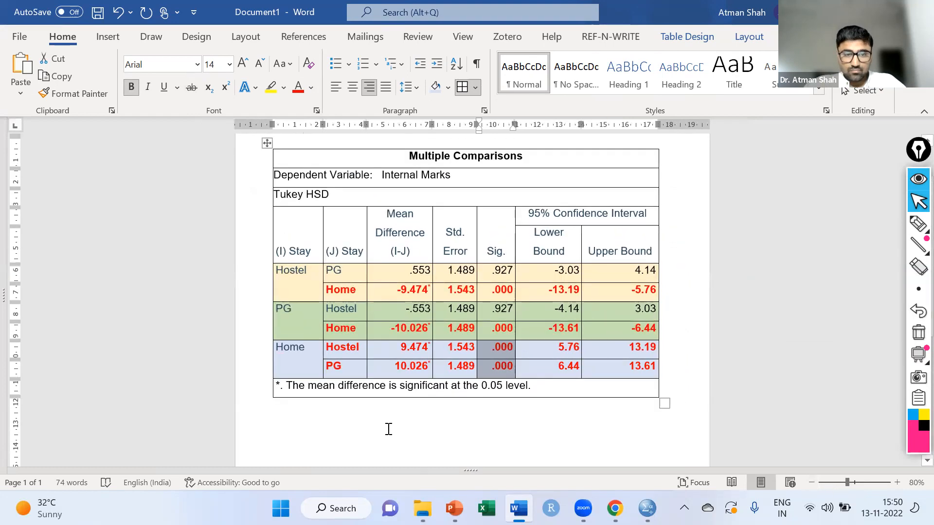
left_click(388, 429)
type("1. ")
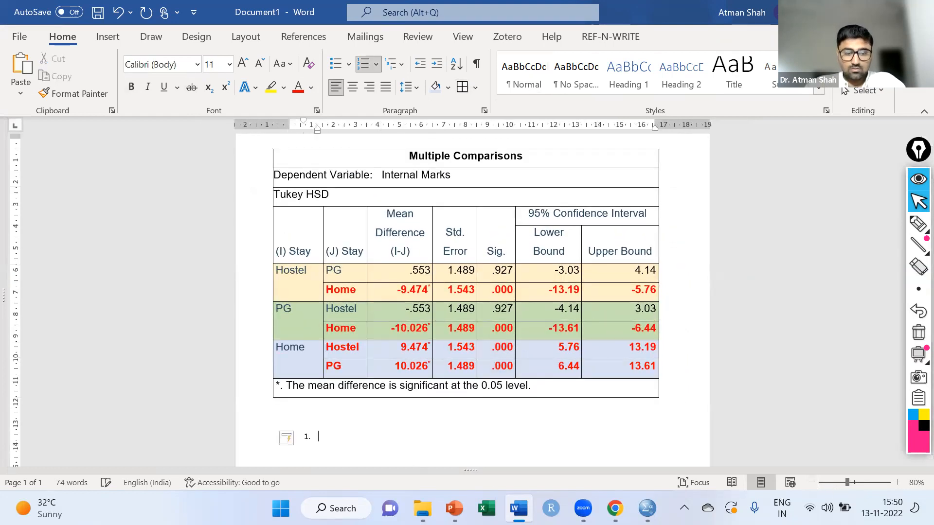
type("H")
key("BackSpace")
key("BackSpace")
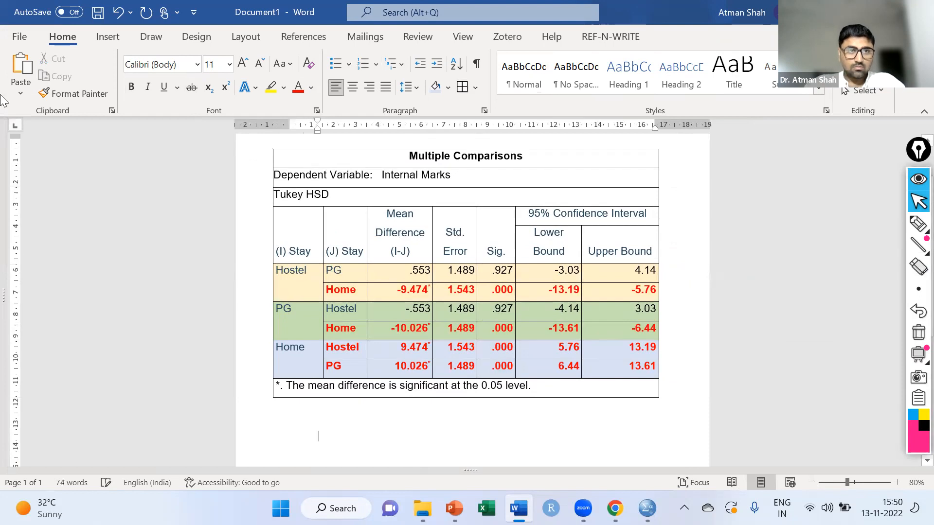
type("1. Ho")
type("e")
type("me and ")
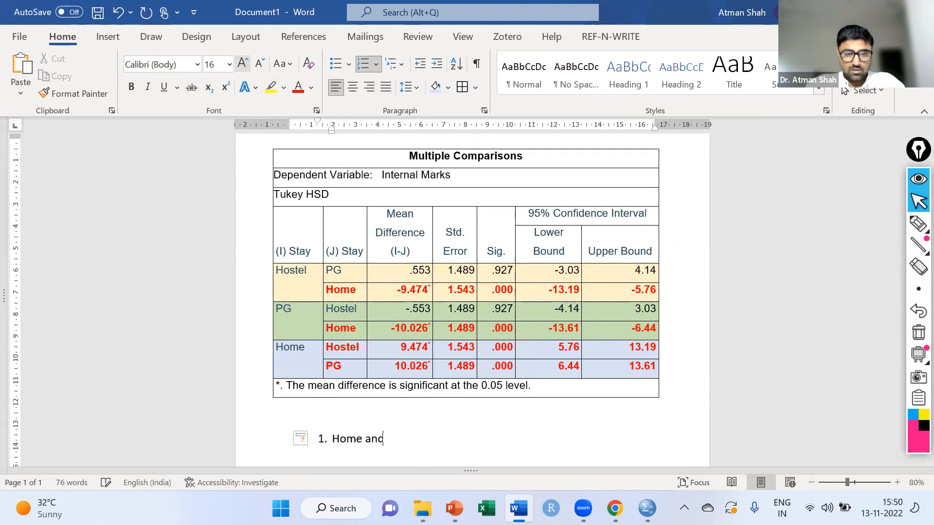
type("PG:")
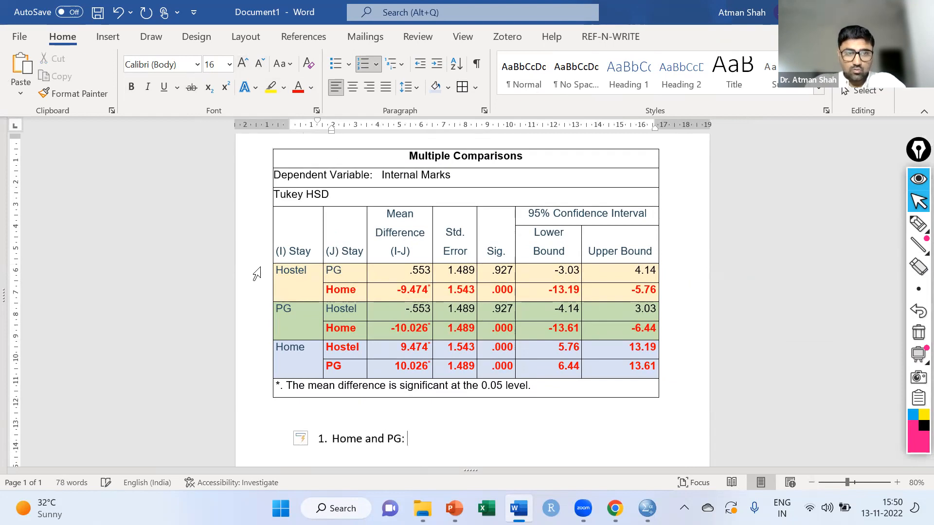
Reword the first list item to "Hostel and PG:"
key("BackSpace")
key("BackSpace")
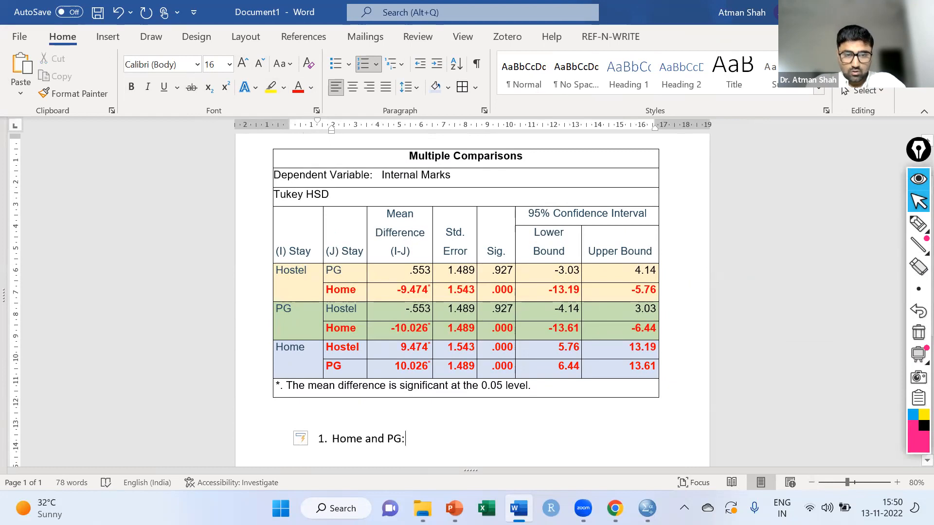
key("BackSpace")
key("BackSpace")
key("BackSpace")
key("BackSpace")
key("BackSpace")
key("BackSpace")
key("BackSpace")
key("BackSpace")
key("BackSpace")
key("BackSpace")
type("stel and PG")
type(": ")
Complete the Hostel and PG item with "same (Mean difference is not significant)" and start a second list item
type("ar")
key("BackSpace")
key("BackSpace")
type("same (No")
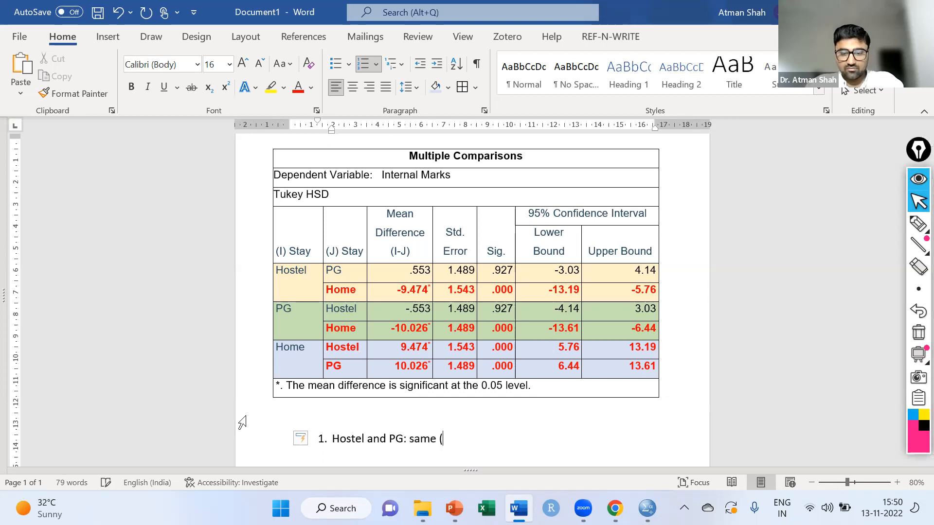
key("BackSpace")
key("BackSpace")
type("(")
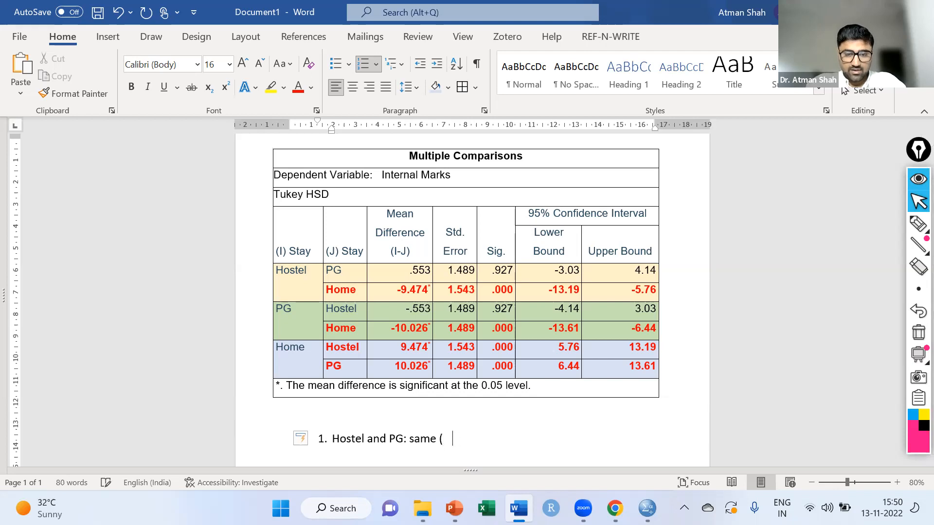
type("Mean difference is not ")
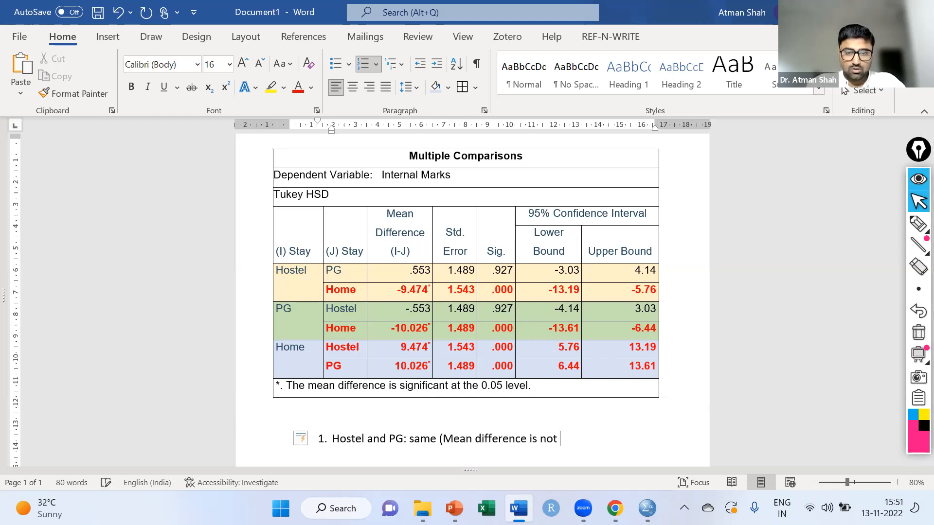
type("significant)")
key("Return")
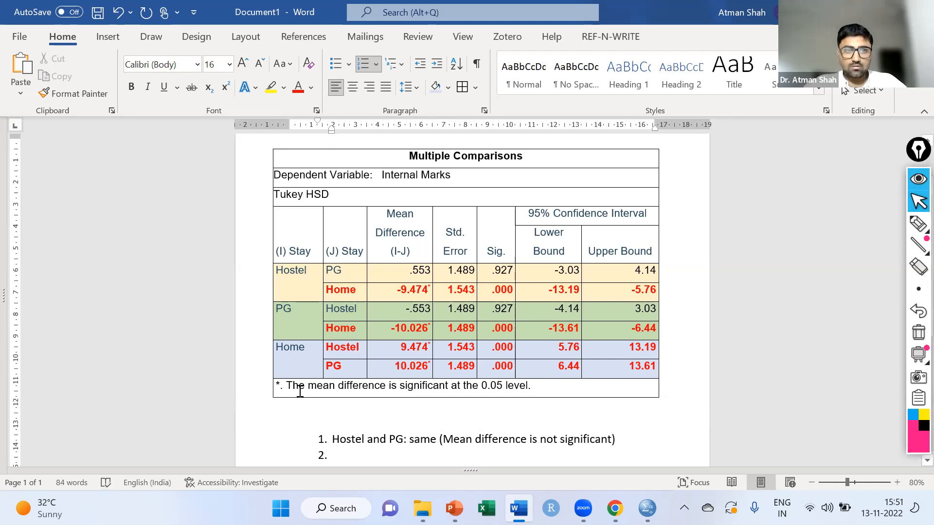
Write "PG and Home: Mean difference is significant" as the second list item and check it against the PG rows of the table
scroll(300, 390, "down", 3)
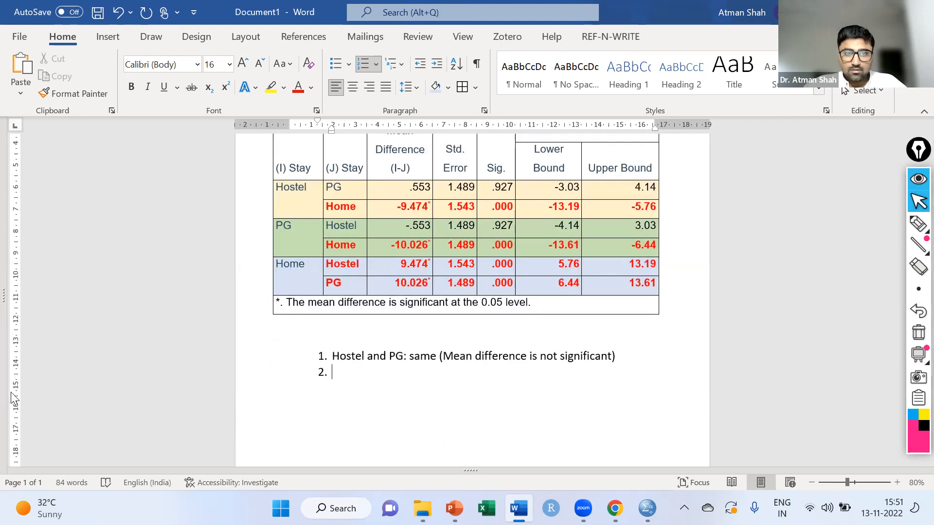
type("PG and Home: Mean")
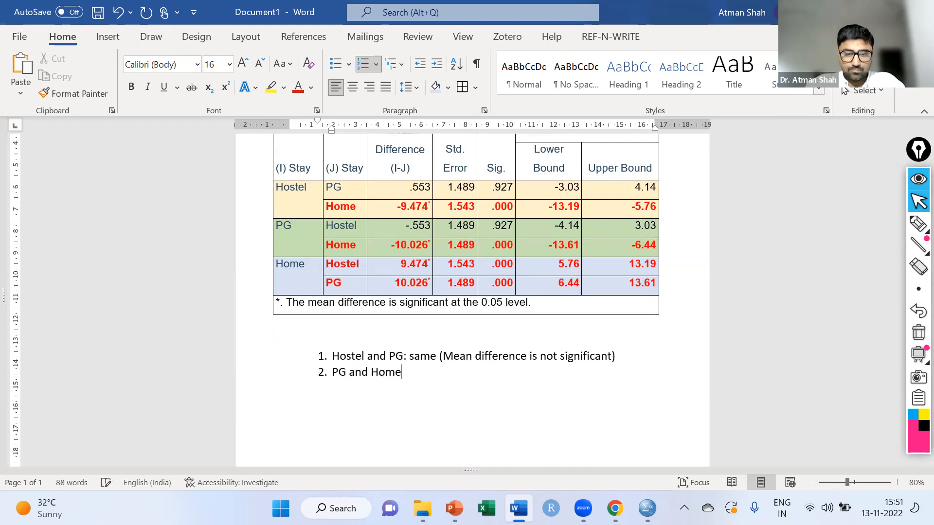
key("BackSpace")
key("BackSpace")
key("BackSpace")
key("BackSpace")
key("BackSpace")
type("MEan")
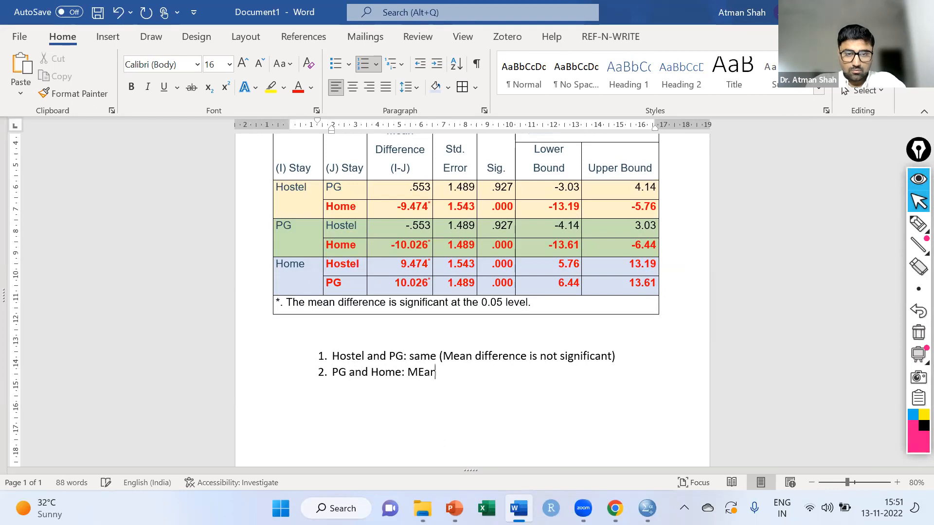
type(" differen")
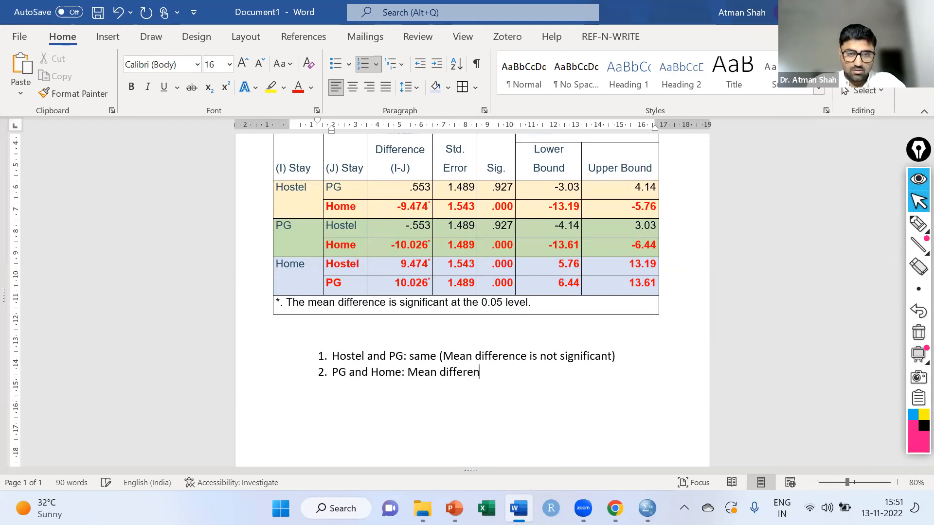
type("ce is significant")
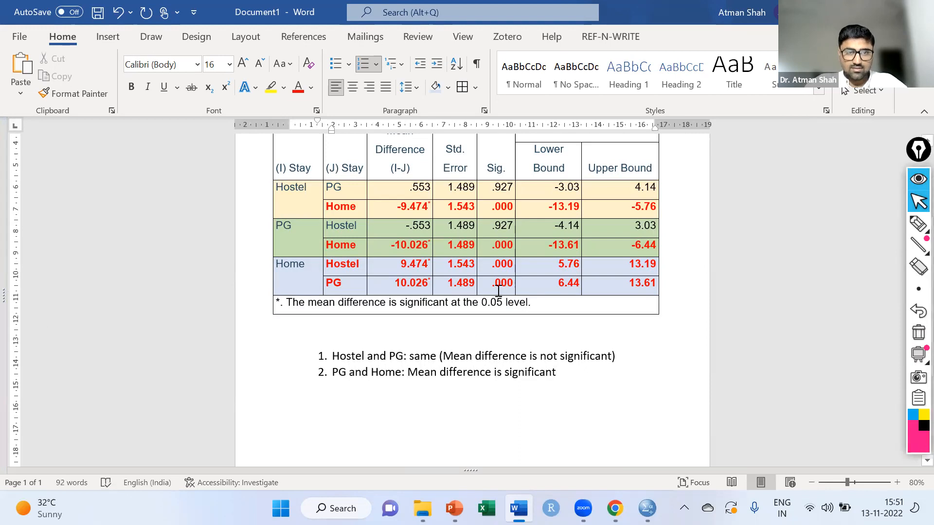
left_click_drag(288, 229, 617, 244)
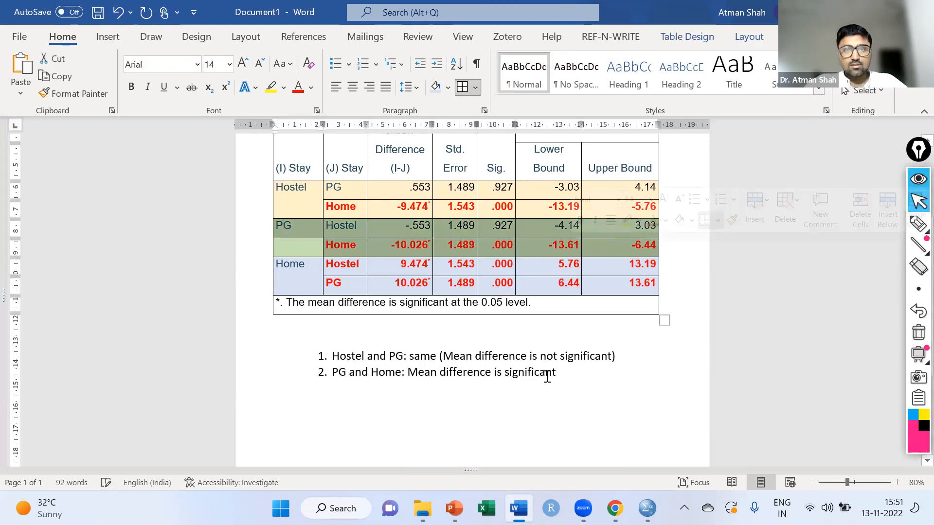
Add the third list item "Home and Hostel: Mean difference is significant" and start a fourth item
left_click(588, 371)
key("Return")
type("Home")
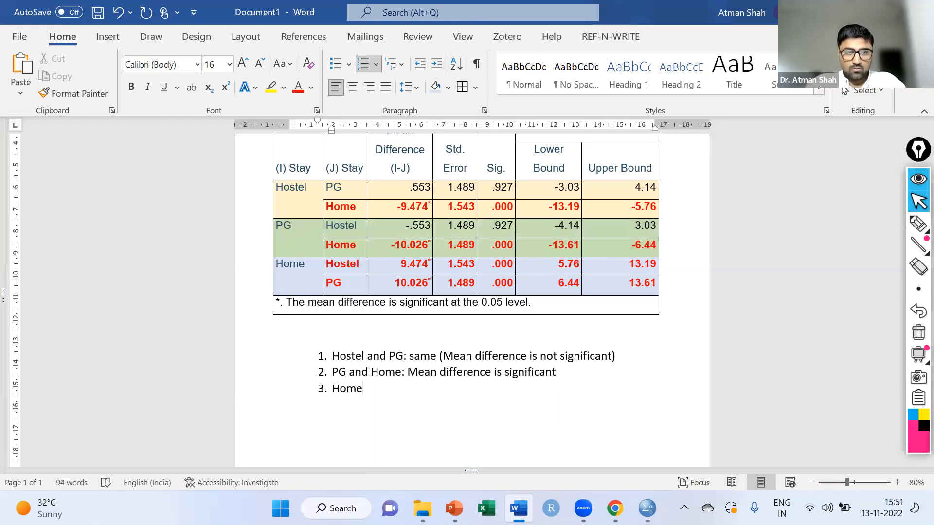
type(" and Hostel")
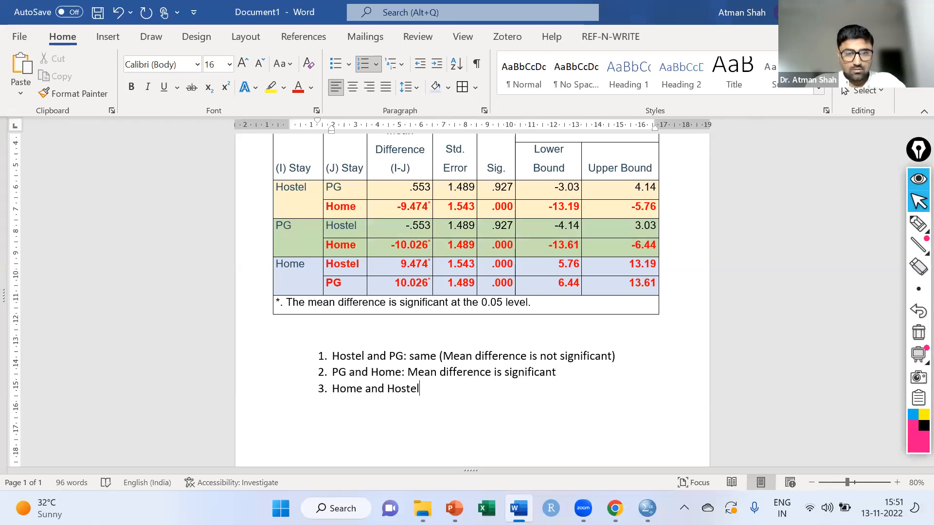
type(": MEan")
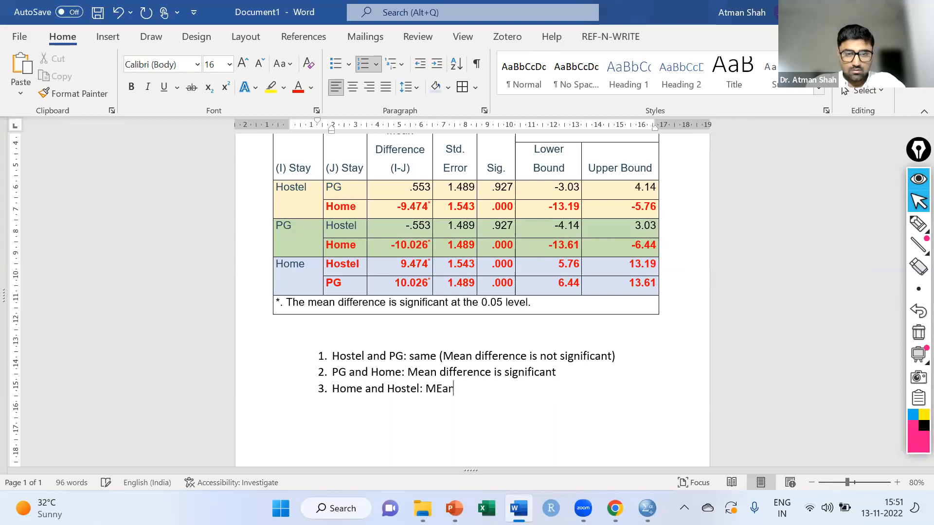
type(" differenc")
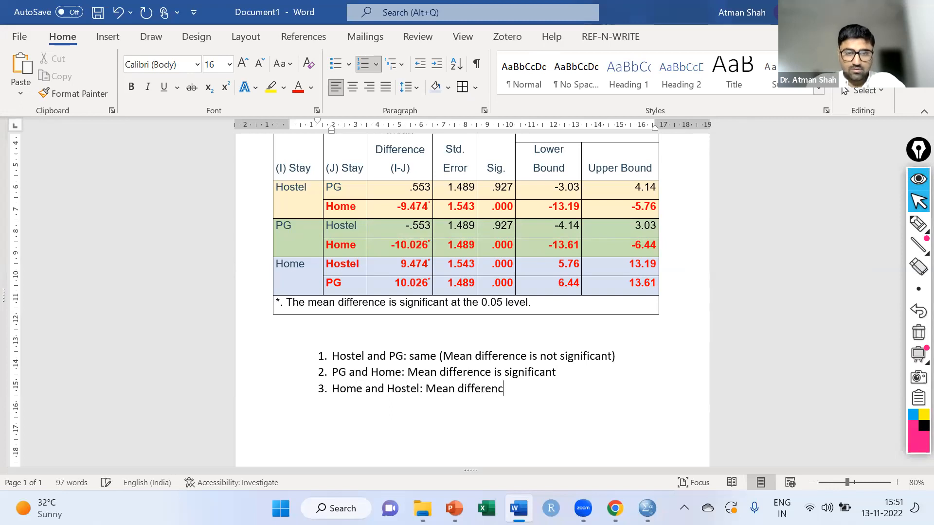
type("e is significant")
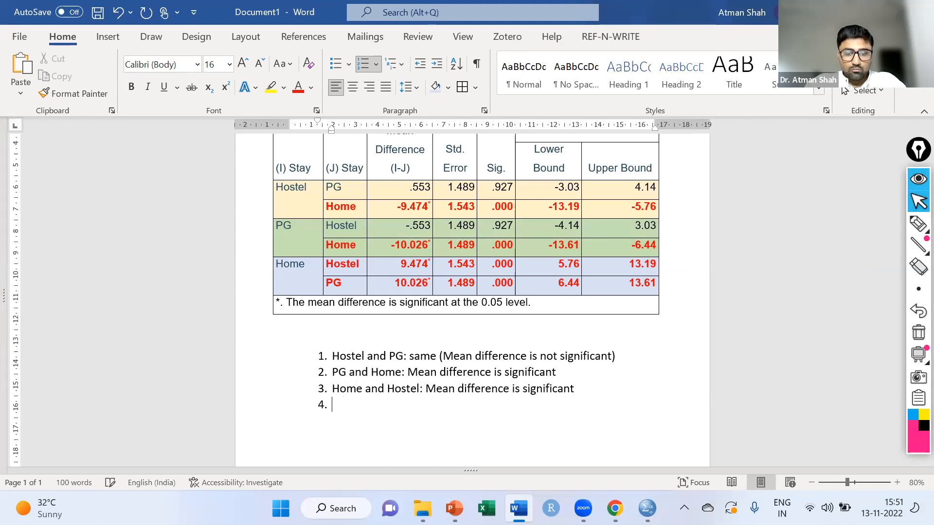
Write "Overall: Home is different from PG and Hostel" as the fourth list item
key("BackSpace")
type("Overall: Home is different fr")
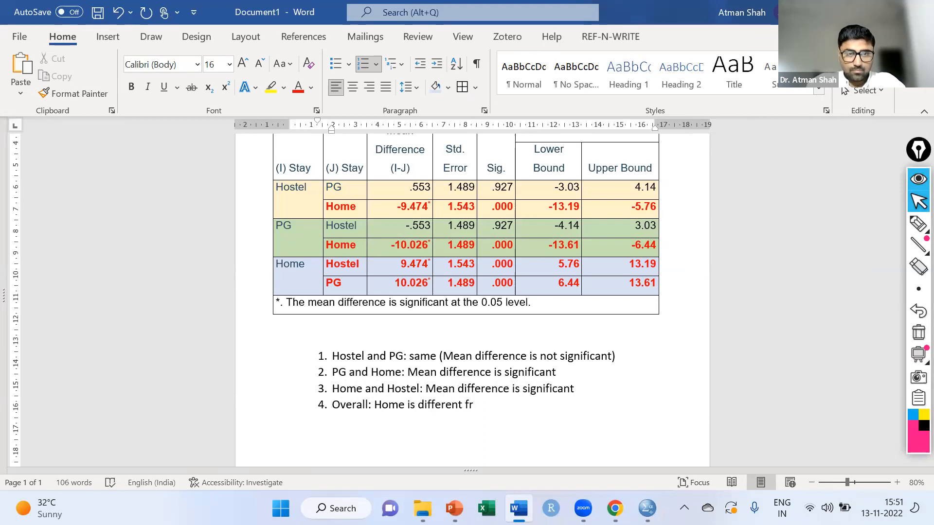
type("om PG and ")
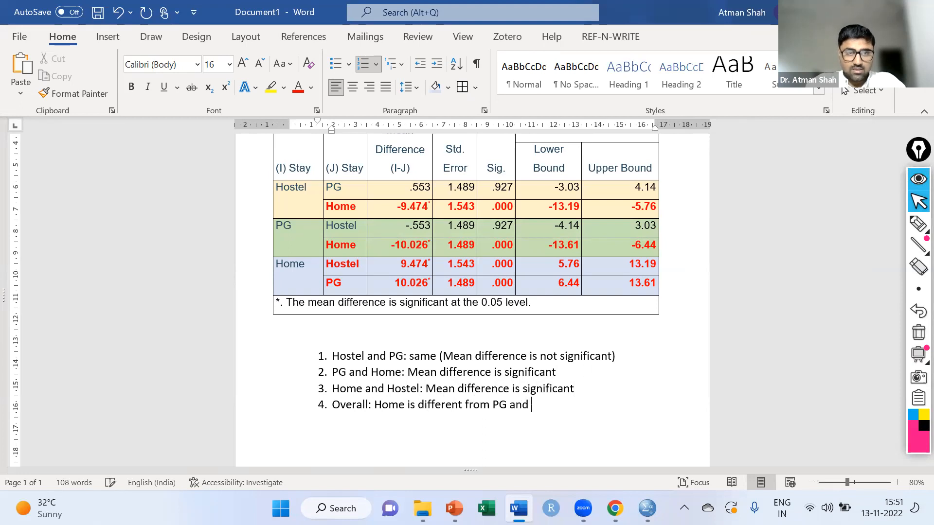
type("Ho")
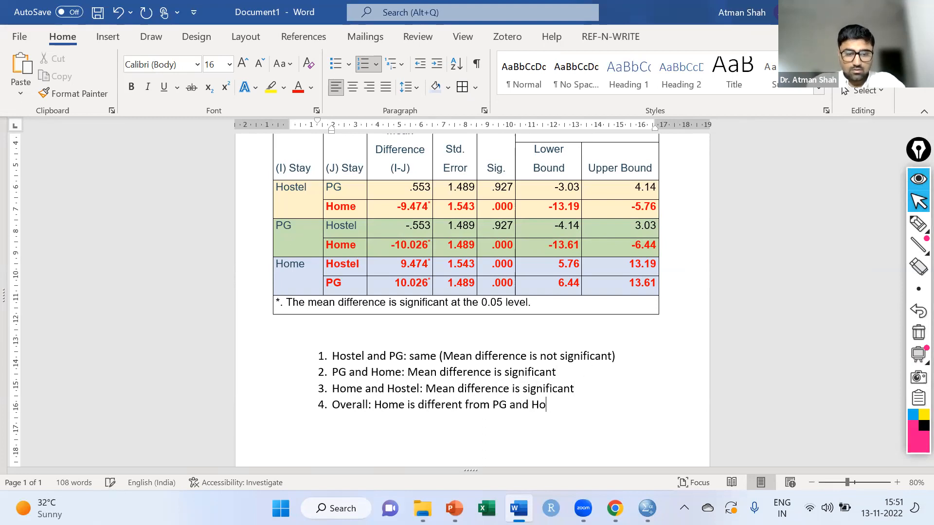
type("stel")
key("Return")
key("BackSpace")
key("BackSpace")
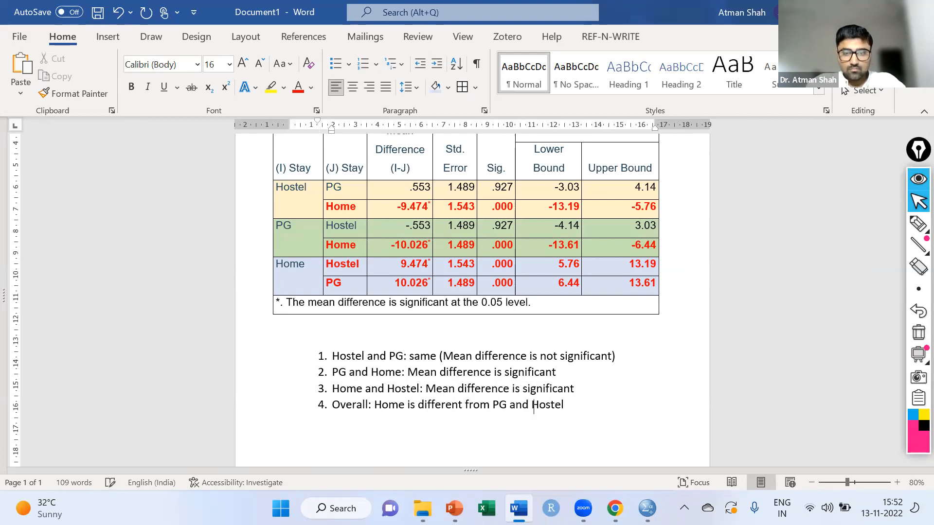
key("BackSpace")
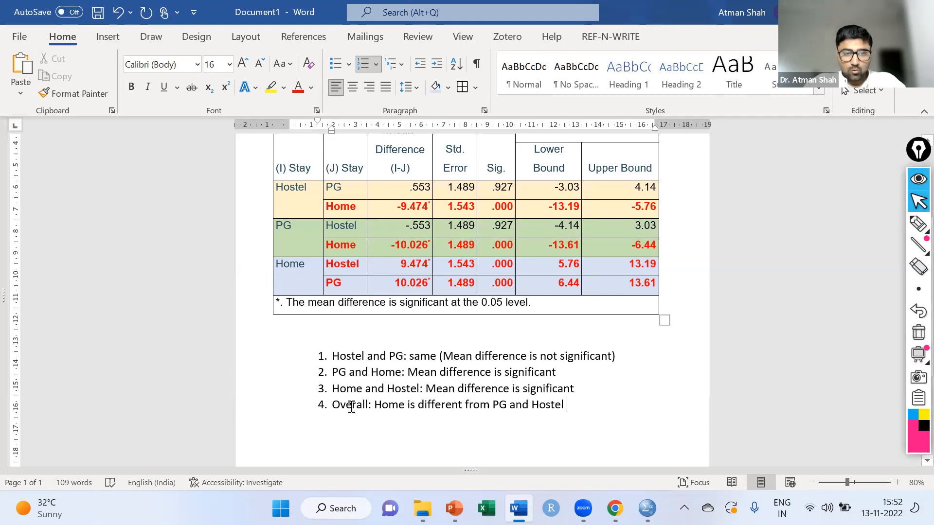
Format the Overall conclusion in bold red text and enlarge it by two font sizes
left_click_drag(333, 405, 648, 432)
key("ctrl+b")
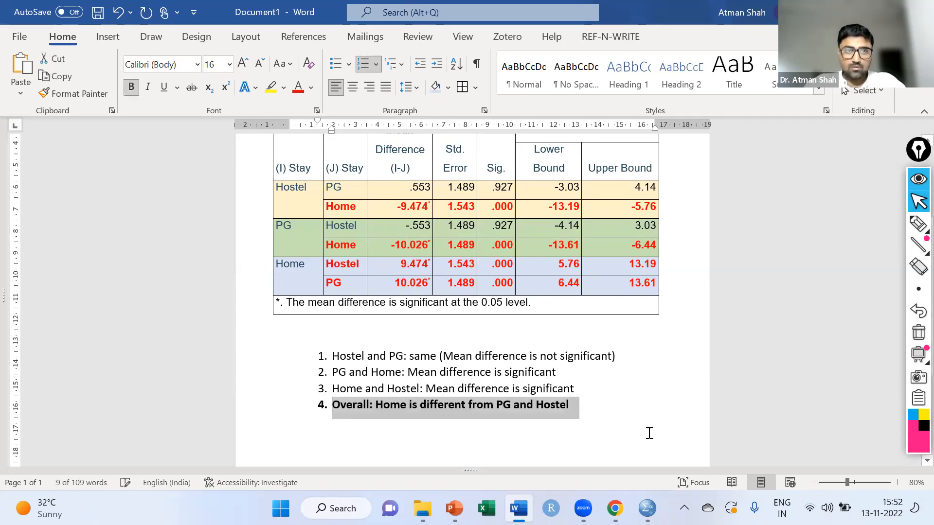
left_click(298, 88)
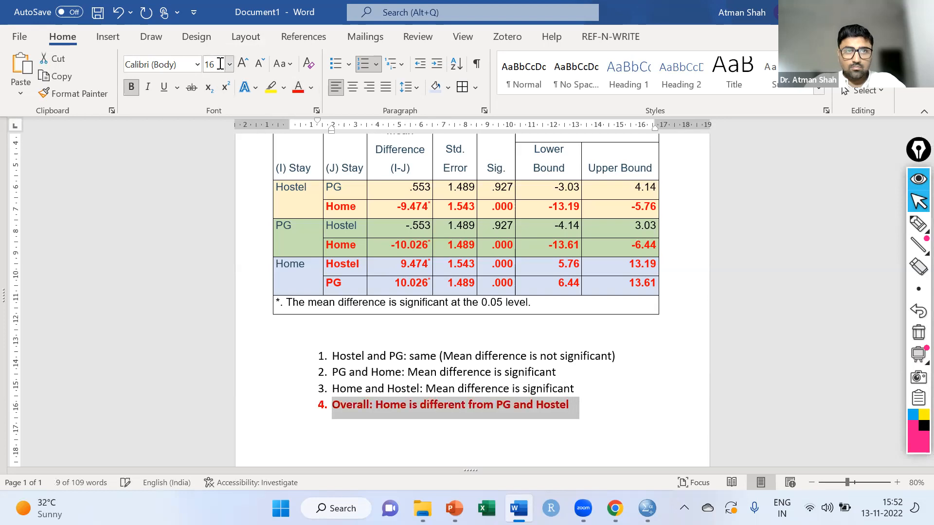
left_click(242, 63)
left_click(242, 63)
left_click(666, 396)
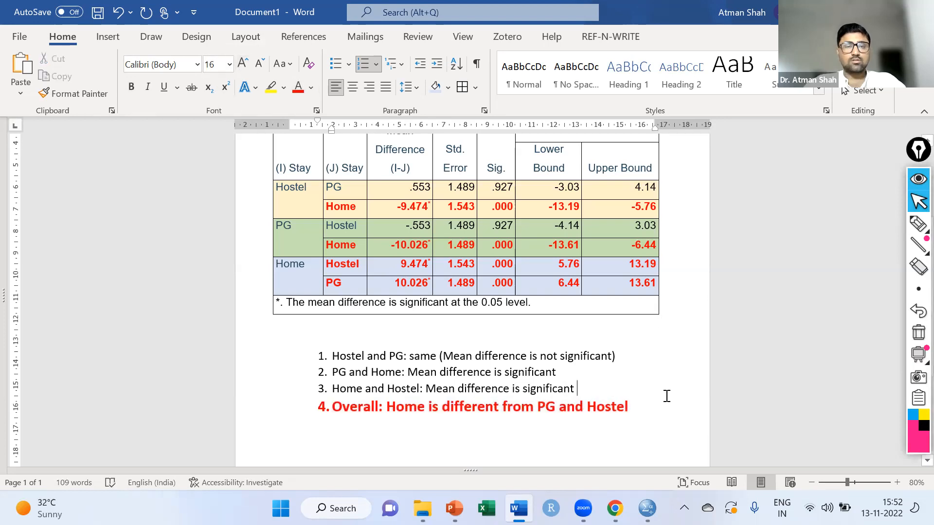
Switch to the SPSS output and select the Internal Marks table under Homogeneous Subsets
left_click(647, 508)
left_click(559, 424)
scroll(480, 341, "down", 5)
scroll(479, 341, "down", 5)
left_click(298, 267)
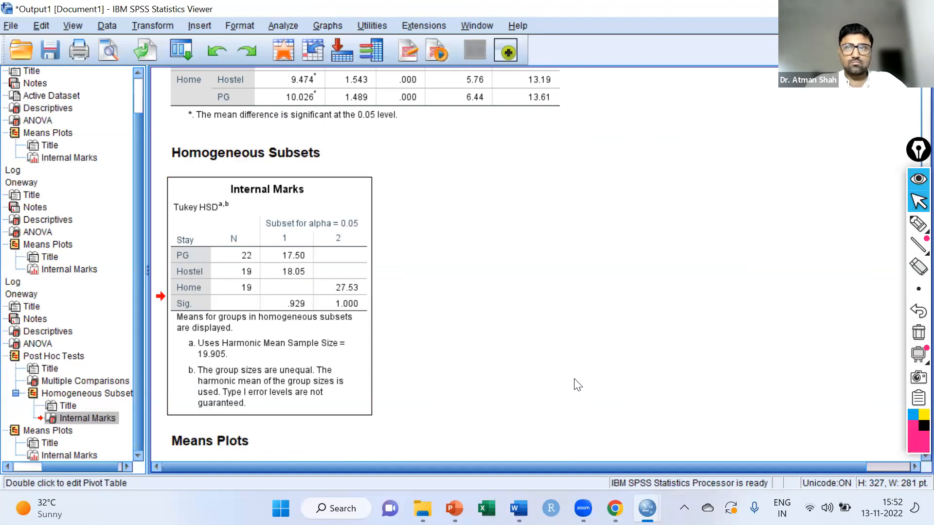
Mark up the Homogeneous Subsets table with the pen: circle both subset numbers, bracket PG and Hostel, and circle the Home mean
left_click(917, 224)
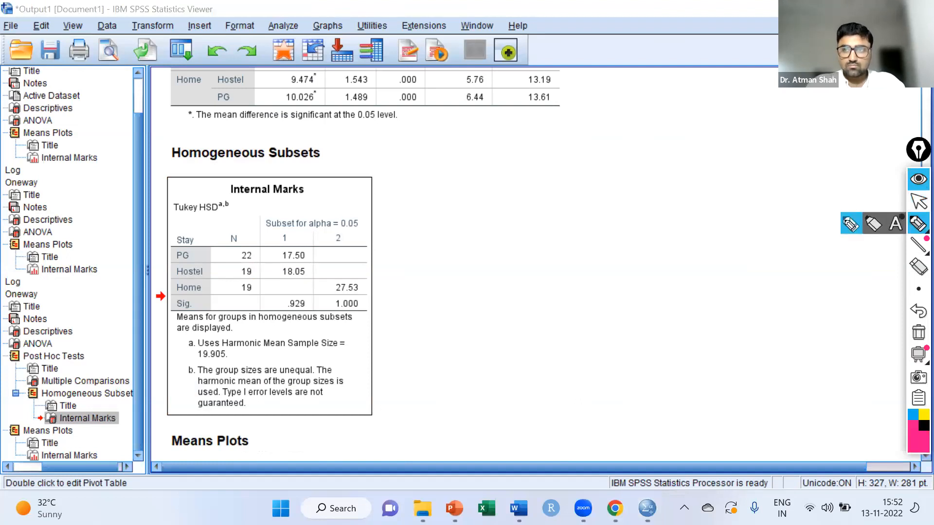
left_click_drag(393, 272, 461, 241)
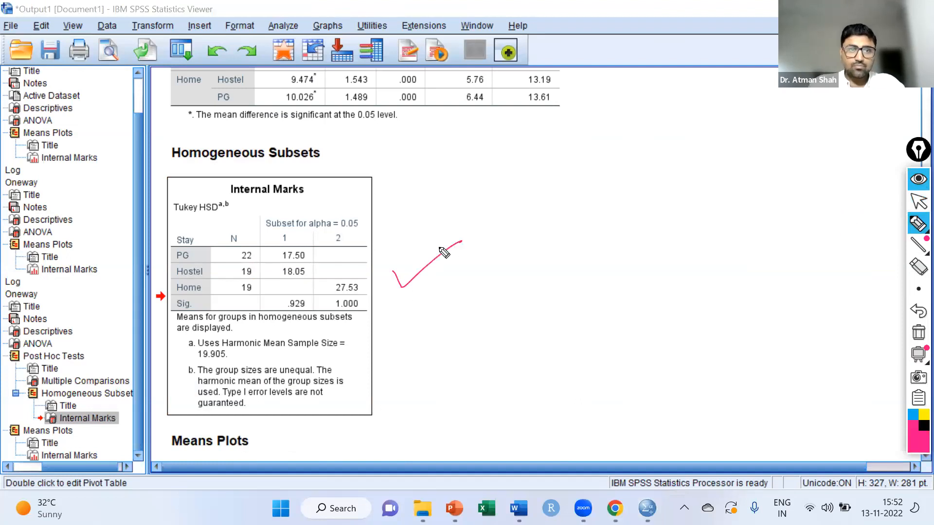
mouse_move(263, 237)
left_mouse_down()
mouse_move(292, 241)
mouse_move(268, 239)
left_mouse_up()
mouse_move(350, 229)
left_mouse_down()
mouse_move(335, 241)
mouse_move(340, 225)
left_mouse_up()
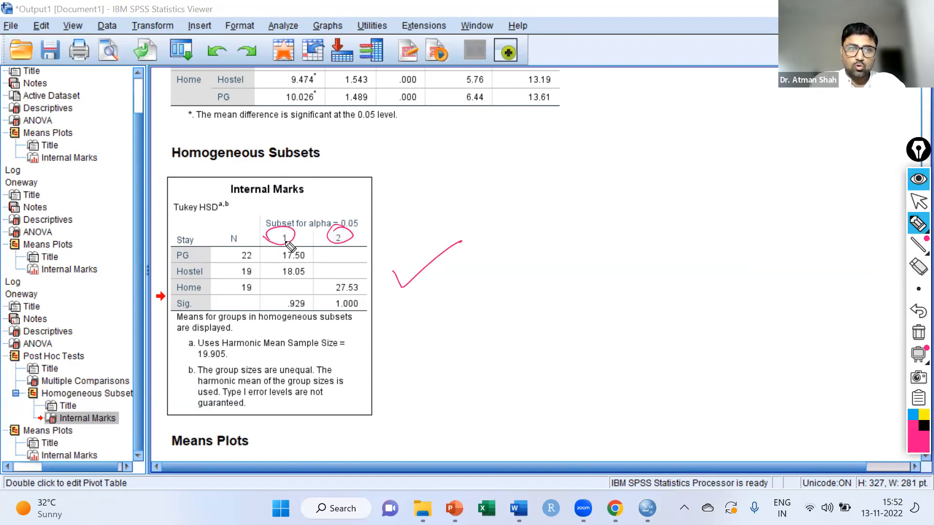
left_click_drag(217, 256, 210, 280)
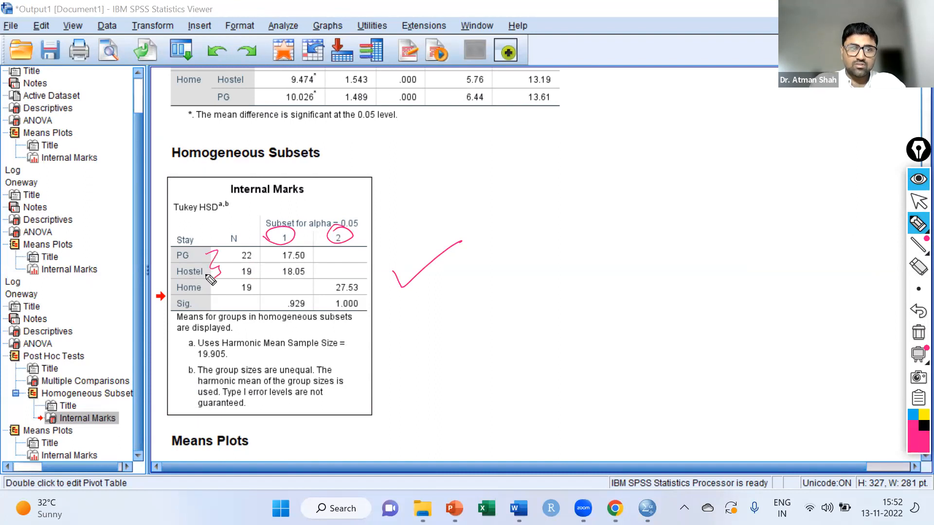
mouse_move(371, 286)
left_mouse_down()
mouse_move(362, 298)
mouse_move(325, 297)
left_mouse_up()
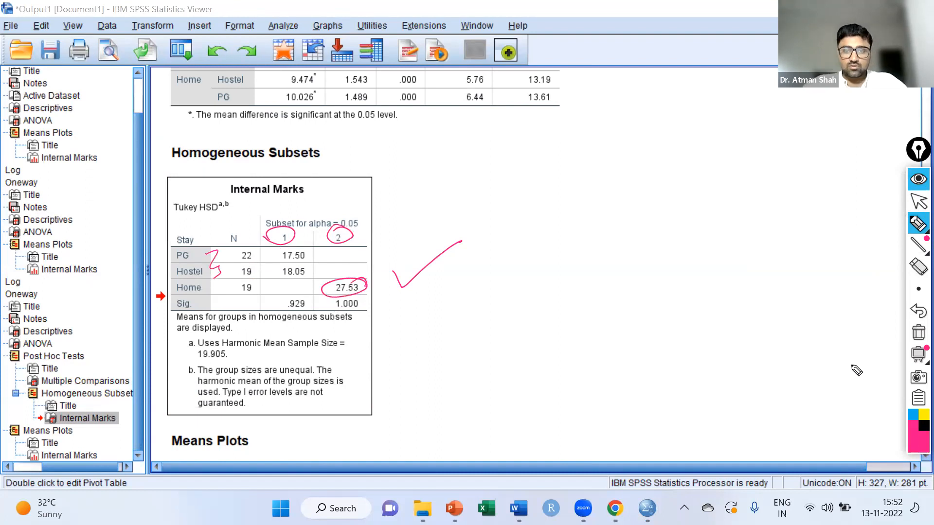
left_click(918, 202)
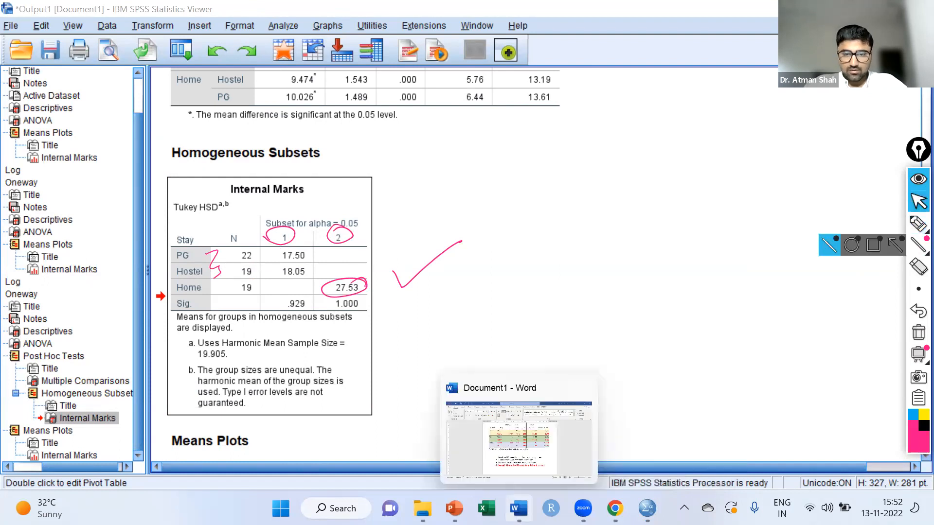
Review the conclusions in the Word document, and return to the ANOVA table in the SPSS output
left_click(516, 506)
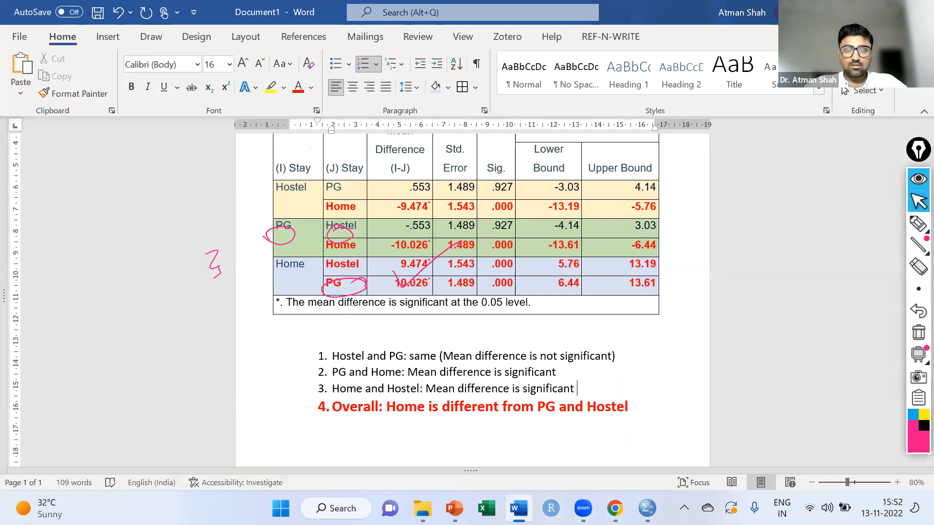
mouse_move(647, 508)
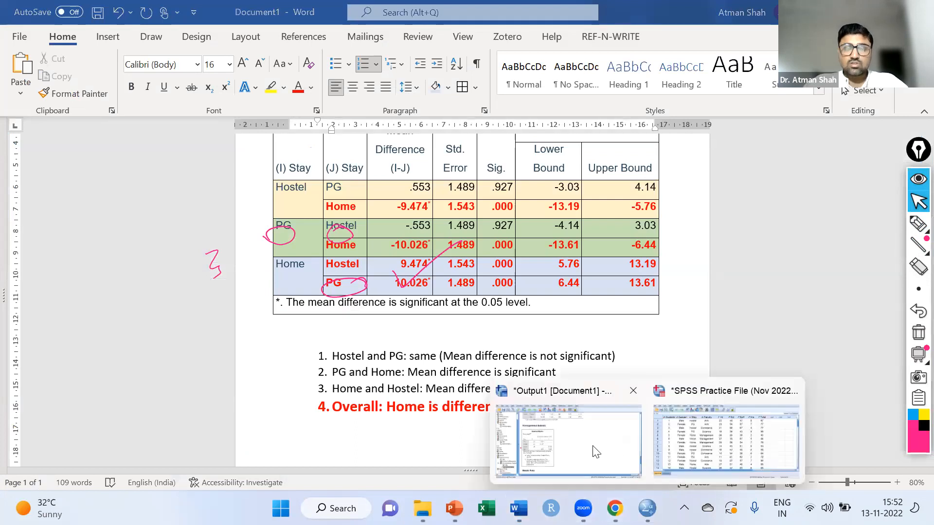
left_click(596, 452)
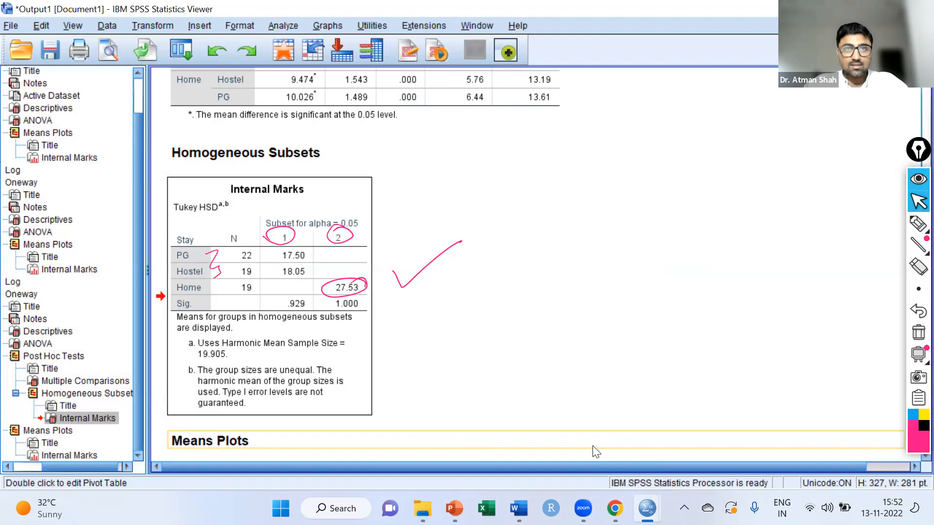
scroll(494, 285, "up", 4)
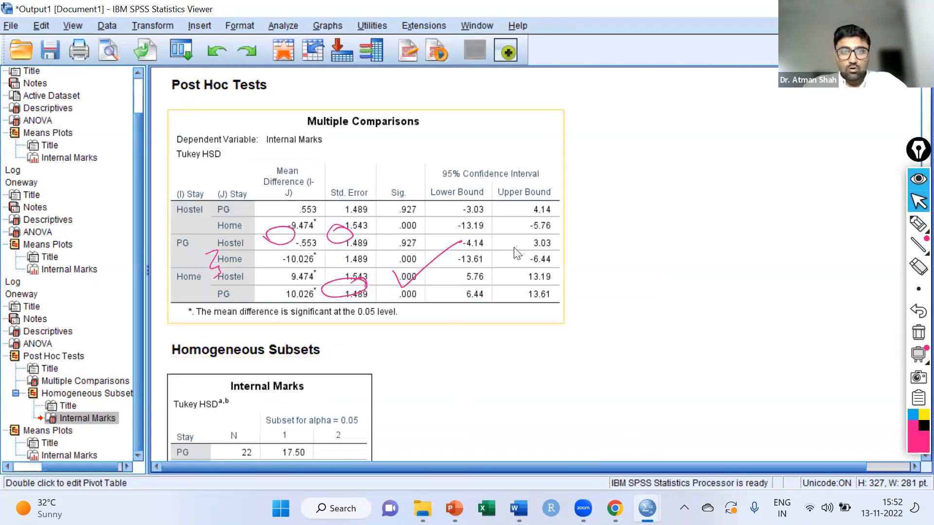
scroll(456, 342, "up", 3)
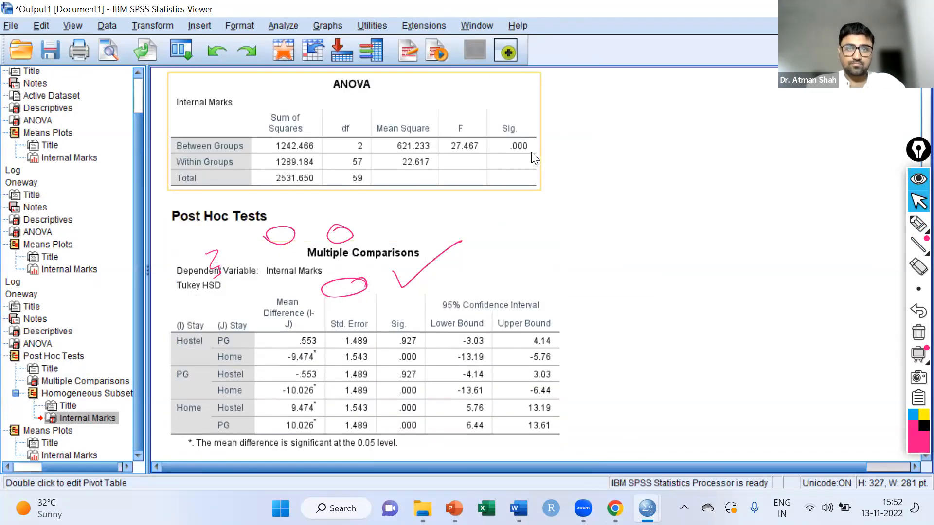
Circle the F and Sig. values of the ANOVA table with the pen, and clear all pen marks from the screen
left_click(918, 224)
left_click(847, 225)
left_click_drag(578, 150, 651, 126)
mouse_move(518, 102)
left_mouse_down()
mouse_move(521, 157)
mouse_move(489, 113)
left_mouse_up()
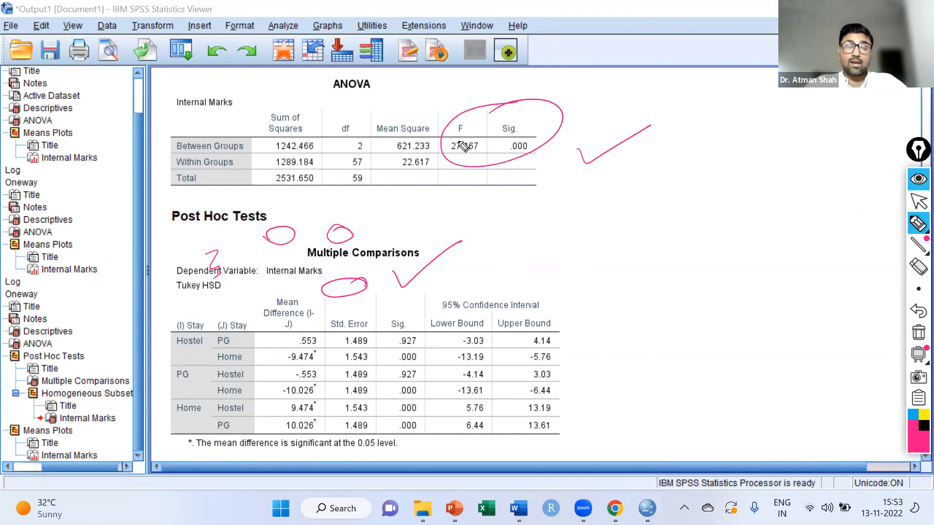
left_click(917, 204)
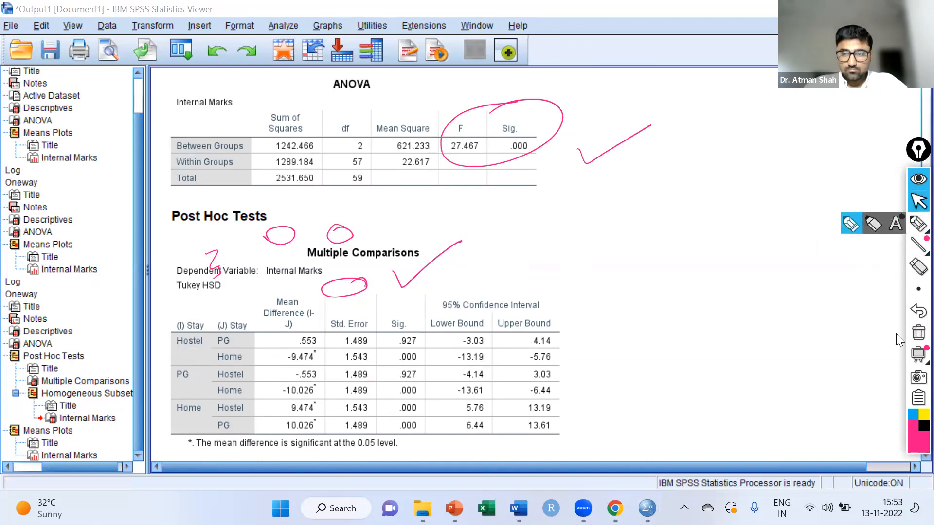
left_click(918, 333)
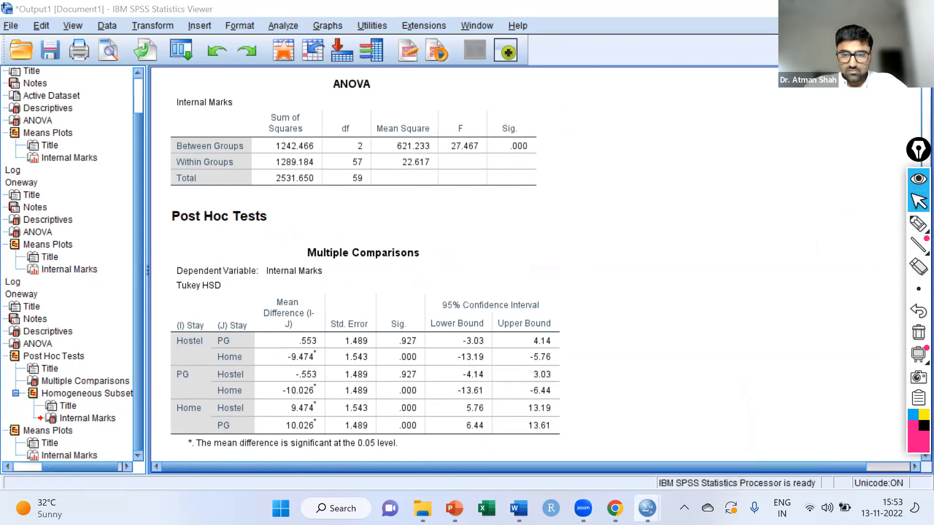
Switch to the SPSS Data Editor and set the Int mark of student 1, a Hostel case, to 6
mouse_move(646, 508)
left_click(702, 444)
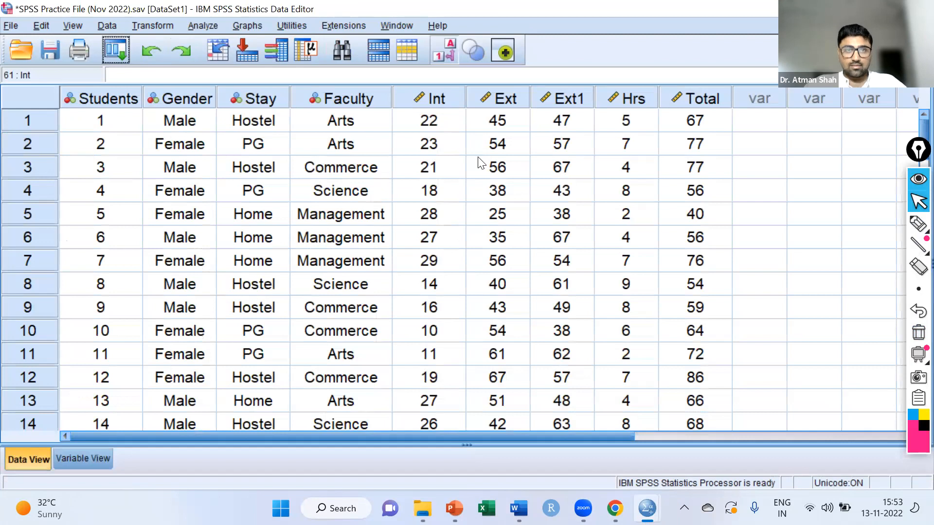
left_click(429, 121)
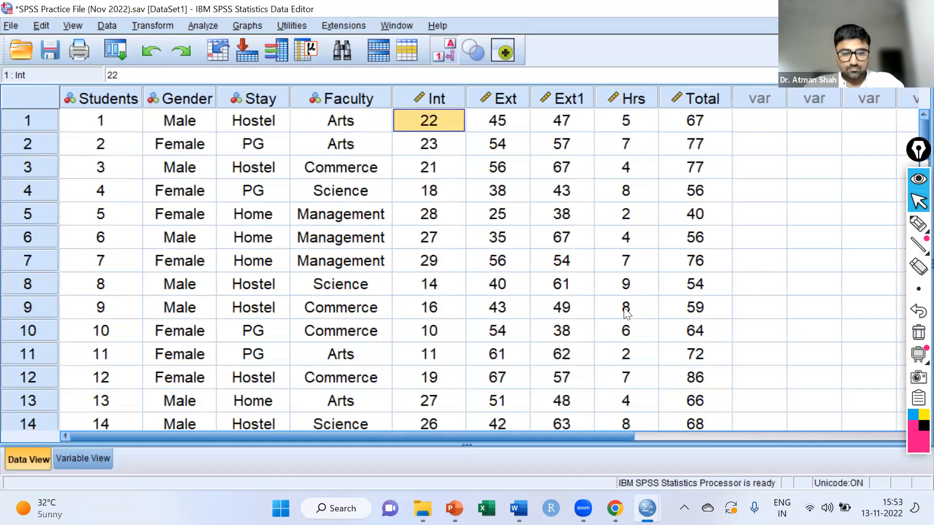
type("6")
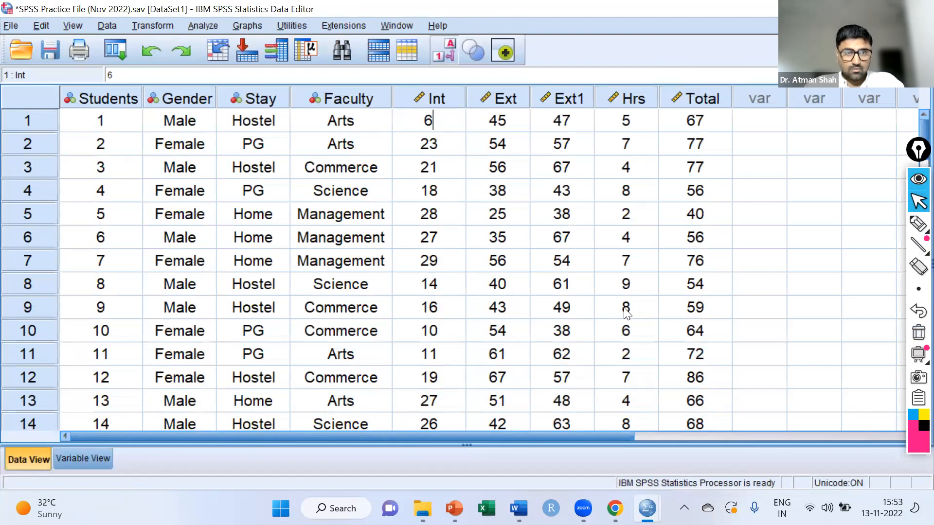
key("Return")
Set the Int mark of the Hostel student in row 8 to 6
key("Return")
key("Down")
key("Down")
key("Down")
key("Down")
key("Down")
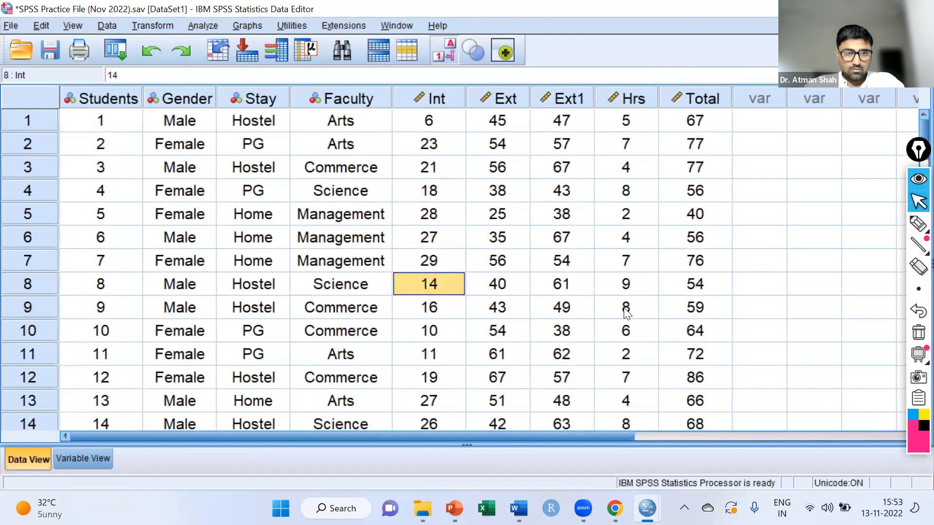
type("6")
key("Return")
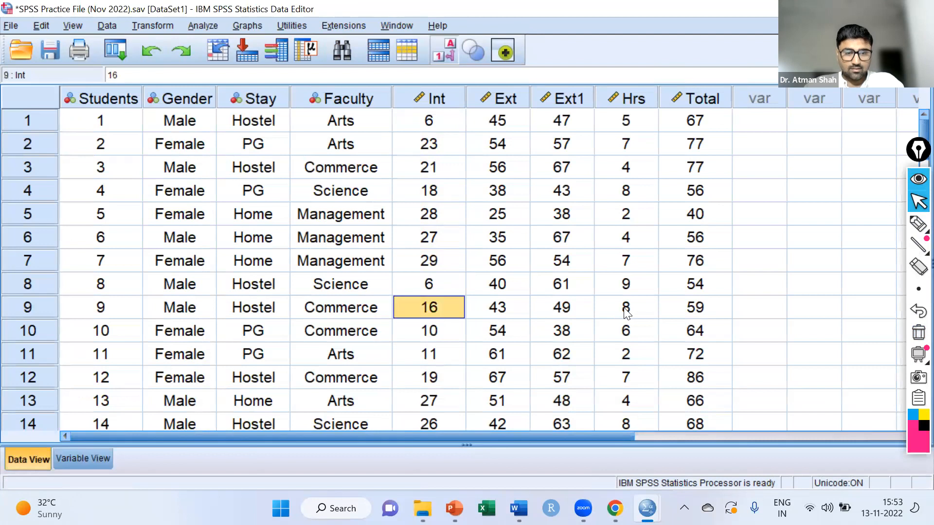
Set the Int marks of the Hostel students in rows 9 and 12 to 7 and 5
type("7")
key("Return")
key("Return")
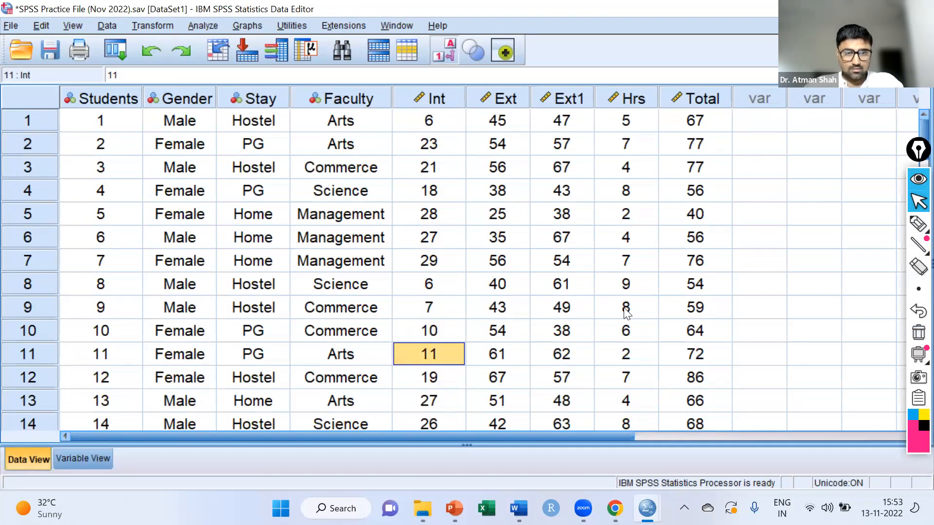
key("Return")
type("5")
key("Return")
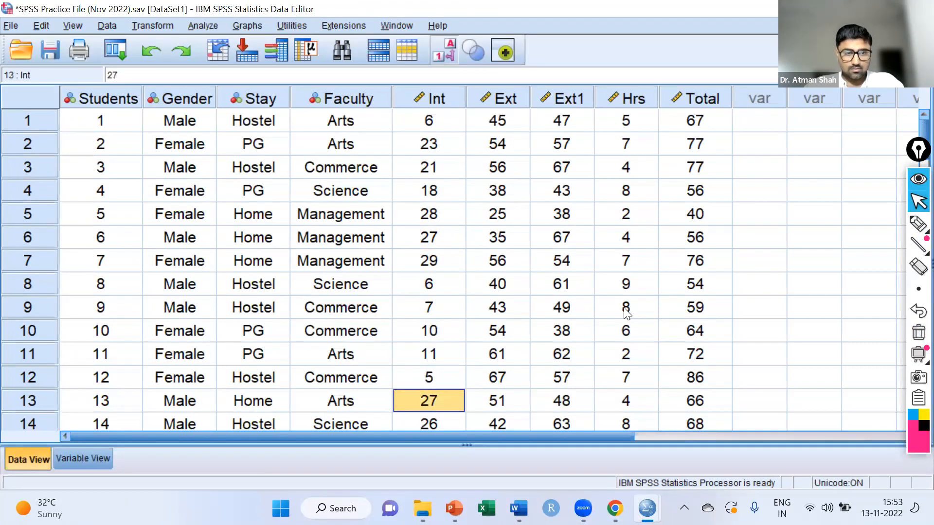
key("Return")
key("Up")
type("6")
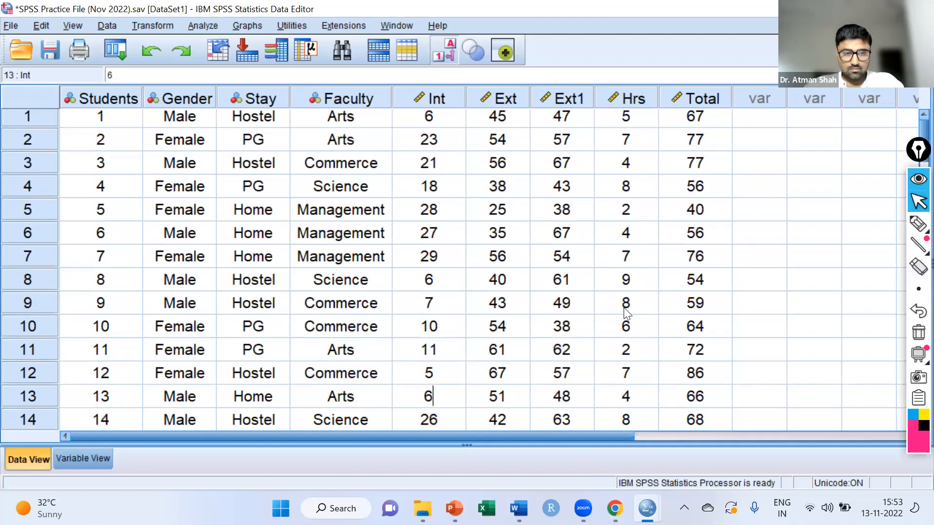
key("Return")
key("ctrl+z")
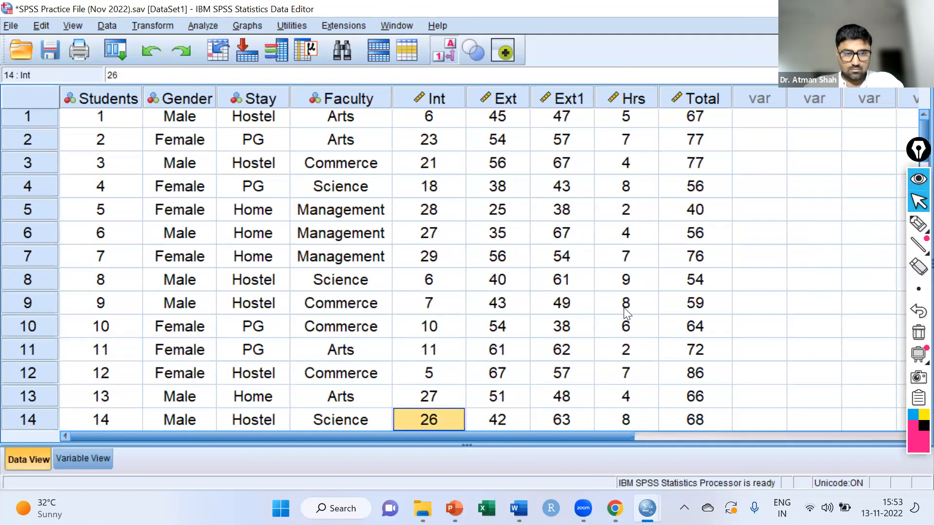
Set the Int marks of the Hostel students in rows 14 and 18 to 6 and 7
type("6")
key("Return")
key("Return")
key("Up")
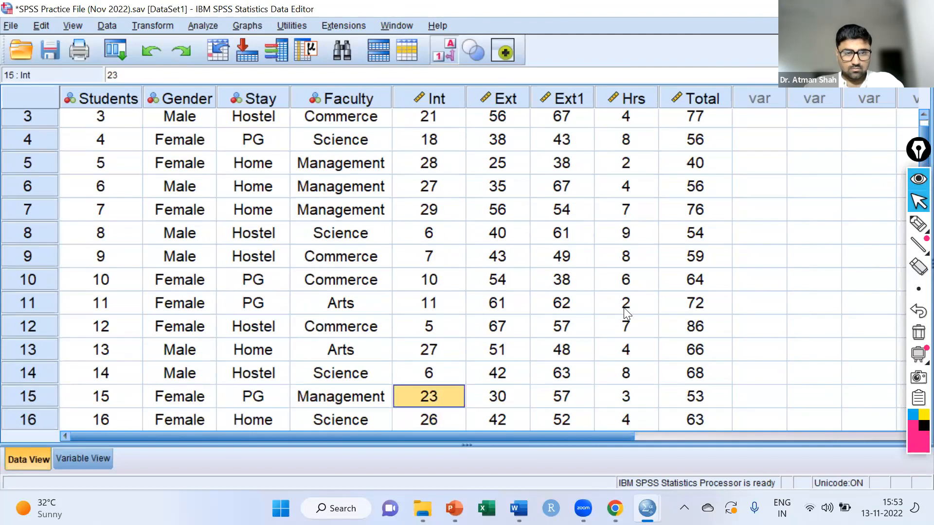
key("Down")
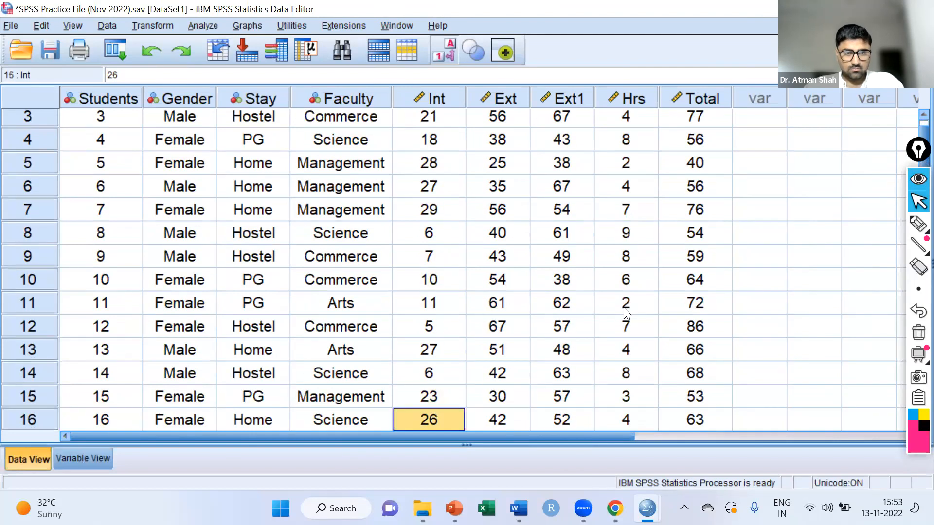
key("Down")
key("Down")
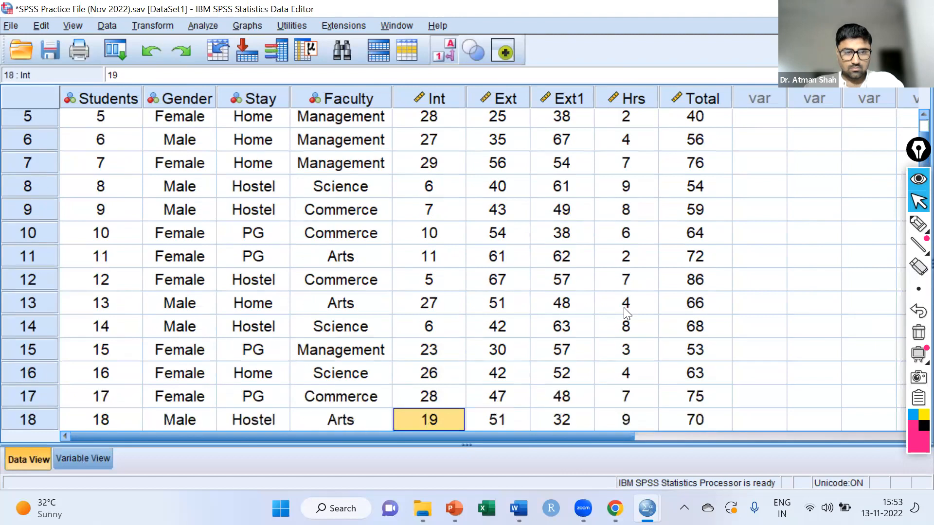
type("7")
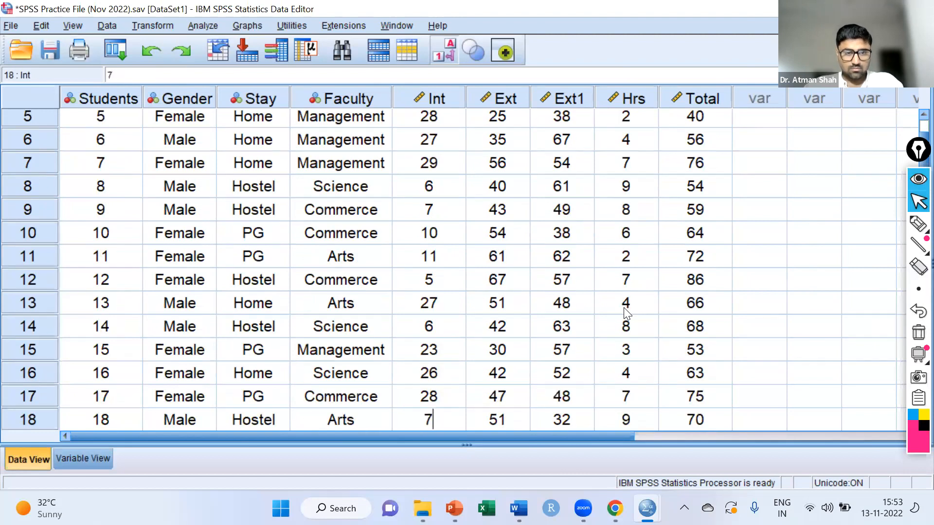
key("Down")
Set the Int marks of the Hostel students in rows 23 and 26 to 9 and 8
key("Down")
key("Down")
key("Down")
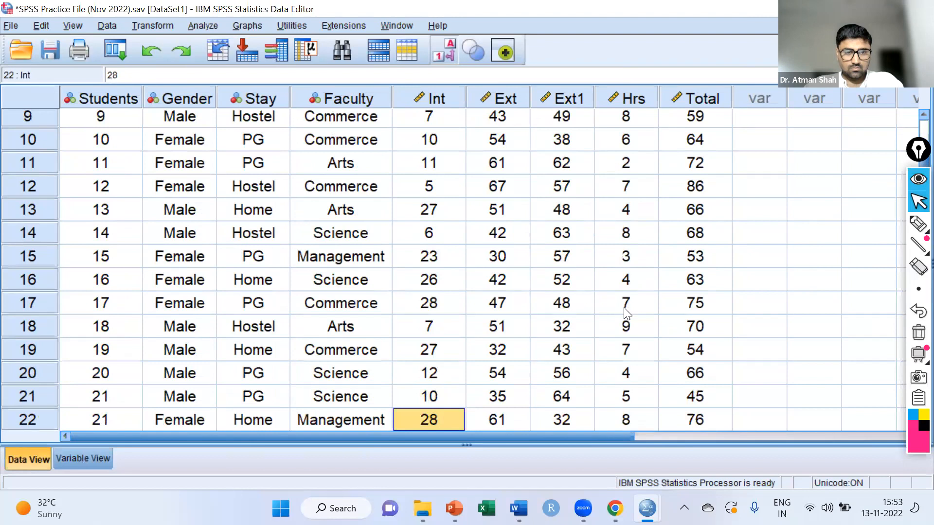
key("Down")
key("Down")
key("Up")
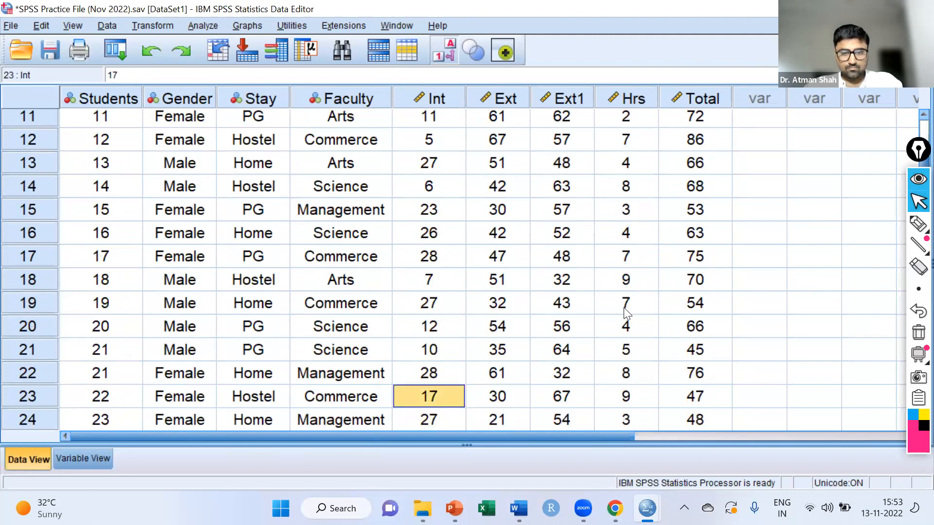
type("9")
key("Down")
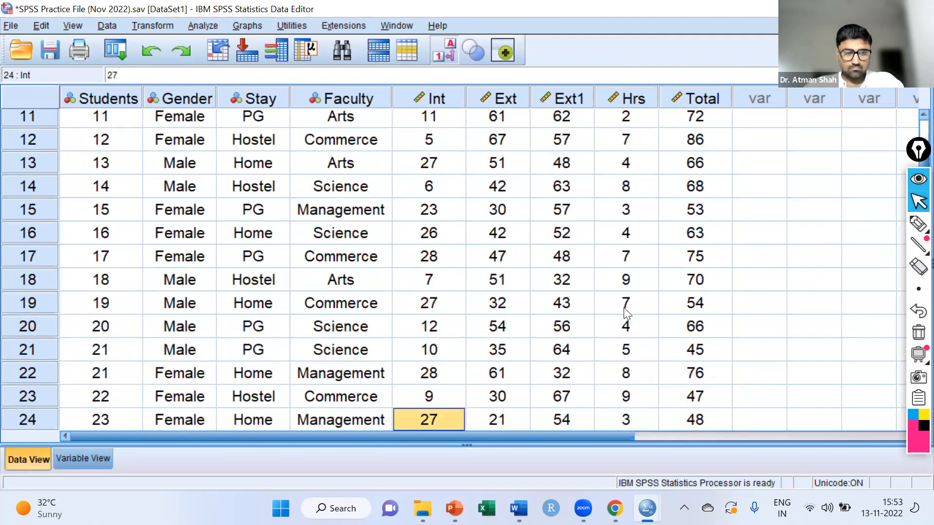
key("Down")
key("Down")
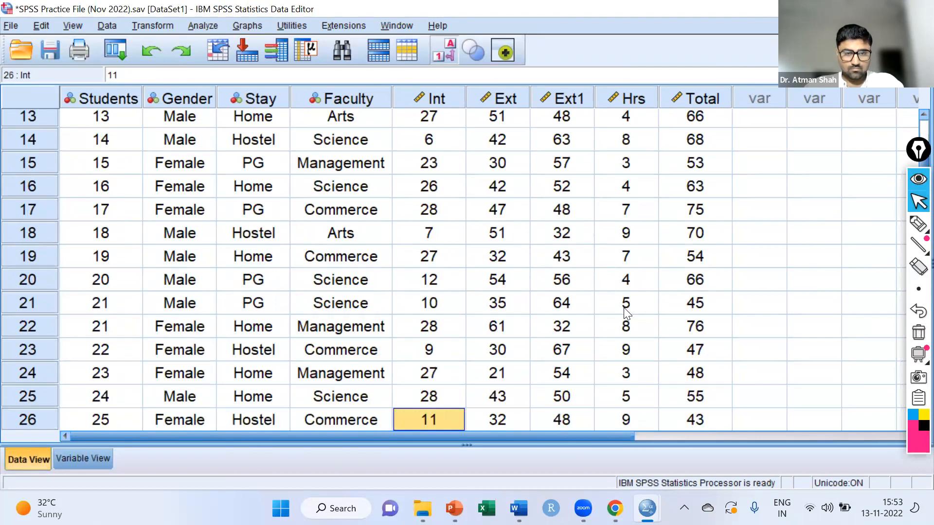
type("8")
key("Down")
Set the Int marks of the Hostel students in rows 29 and 32 to 7 and 6
key("Down")
key("Down")
key("Down")
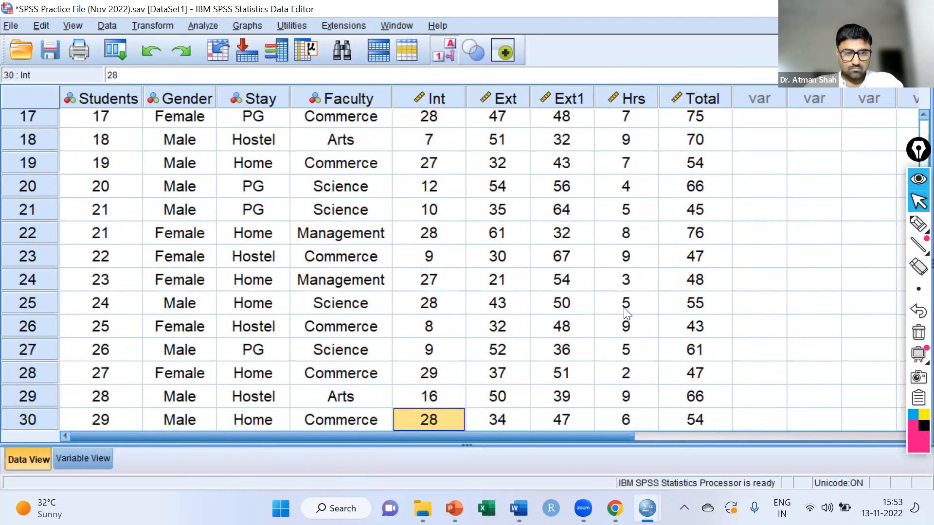
key("Up")
type("7")
key("Down")
key("Down")
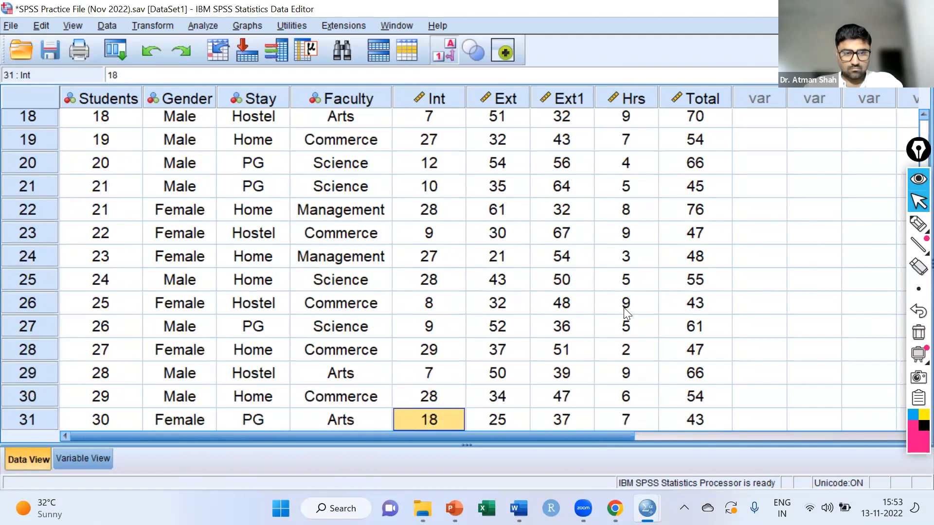
key("Down")
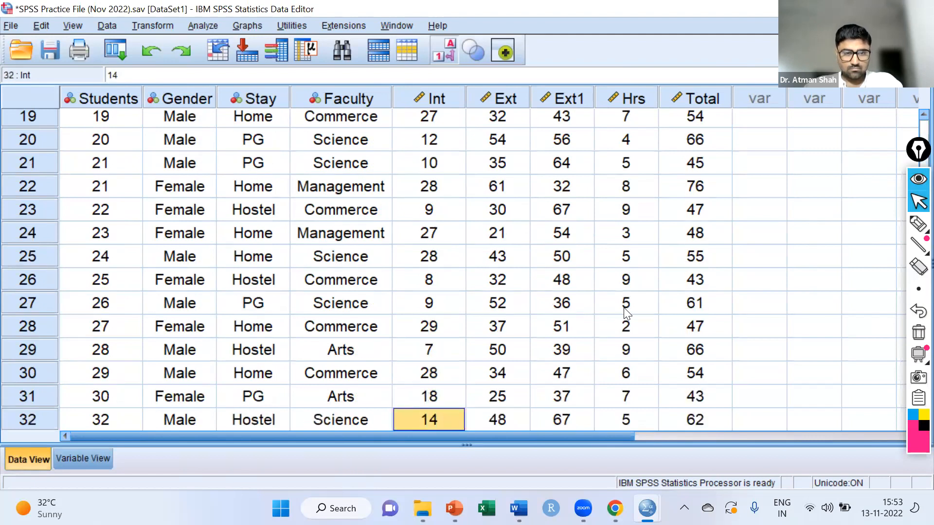
type("6")
key("Down")
Set the Int mark of the Hostel student in row 35 to 7
key("Down")
key("Down")
type("7")
key("Down")
Set the Int marks of the Hostel students in rows 42 and 43 to 8 and 7
key("Down")
key("Down")
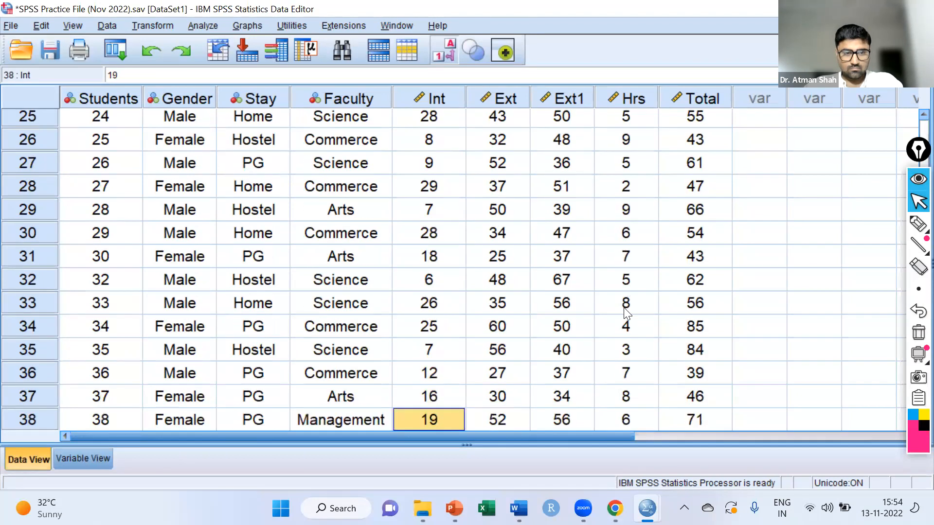
key("Down")
key("Down")
key("Down")
key("Down")
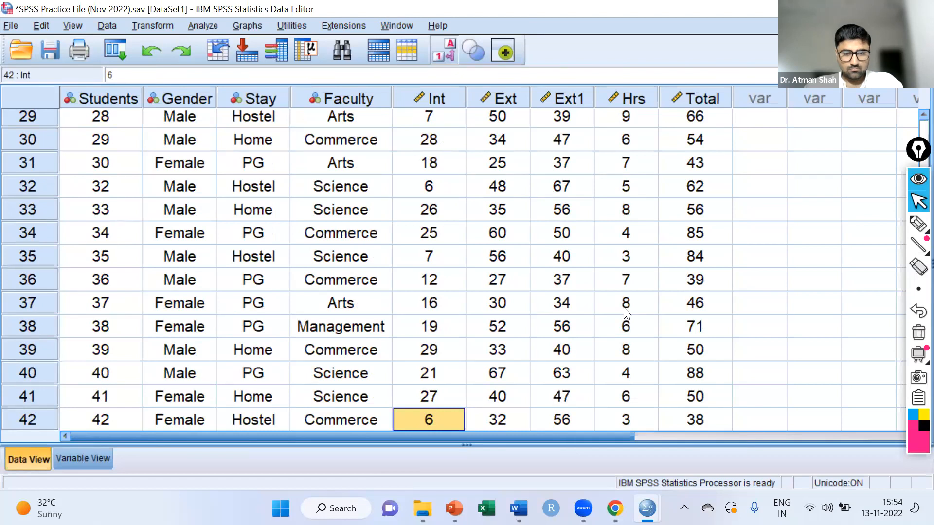
type("8")
key("Down")
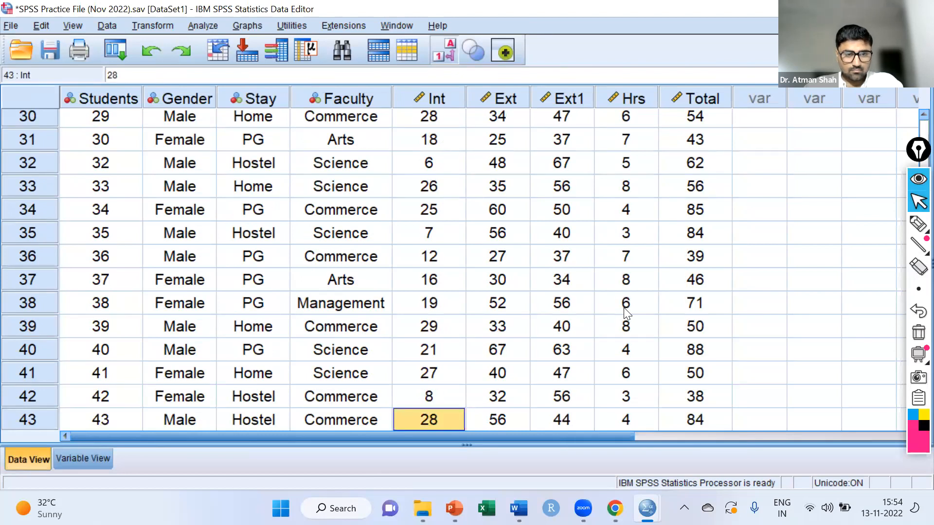
type("7")
key("Down")
Set the Int marks of the Hostel students in rows 47 and 50 to 6 and 5
key("Down")
key("Down")
key("Down")
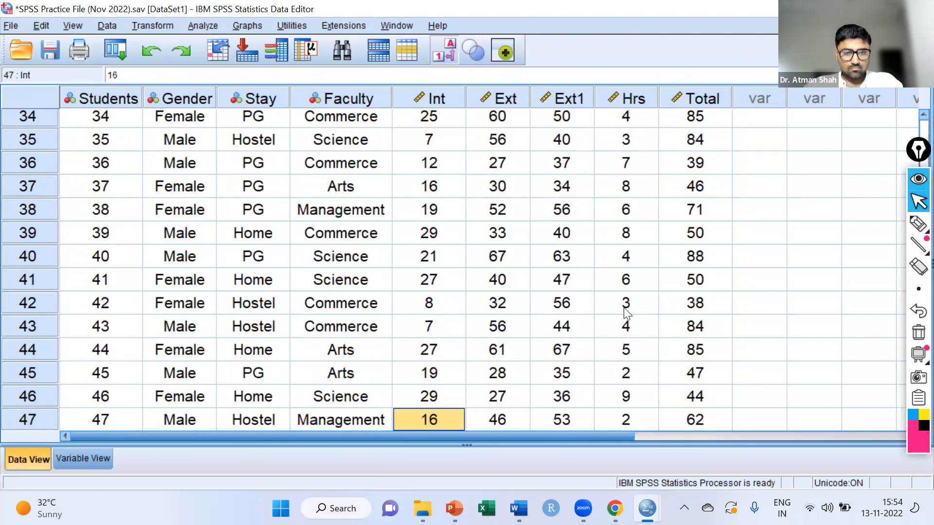
type("6")
key("Down")
key("Down")
key("Down")
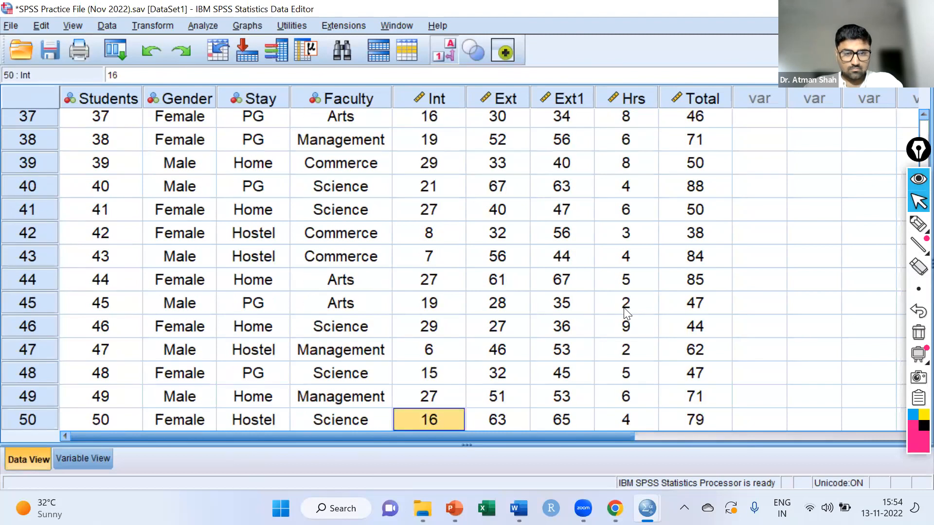
type("5")
key("Down")
Set the Int mark of the Hostel student in row 55 to 7
key("Down")
key("Down")
key("Down")
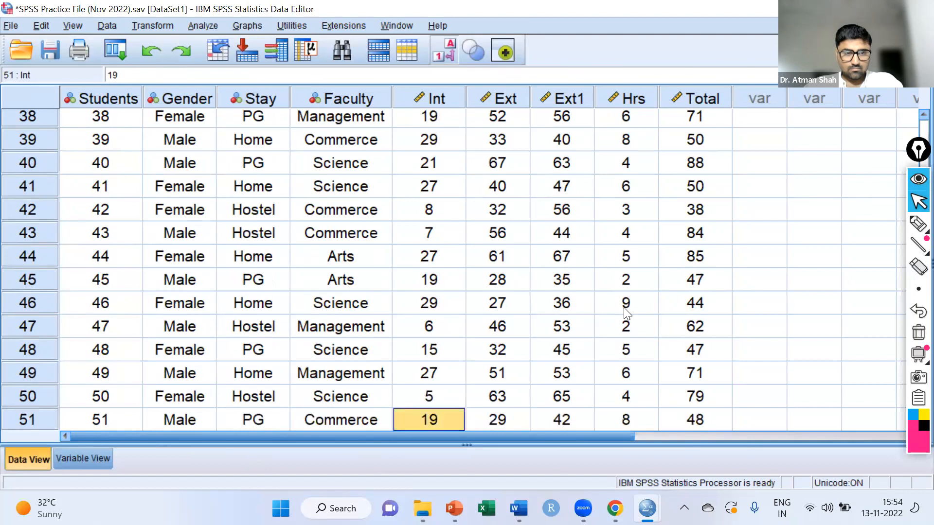
key("Down")
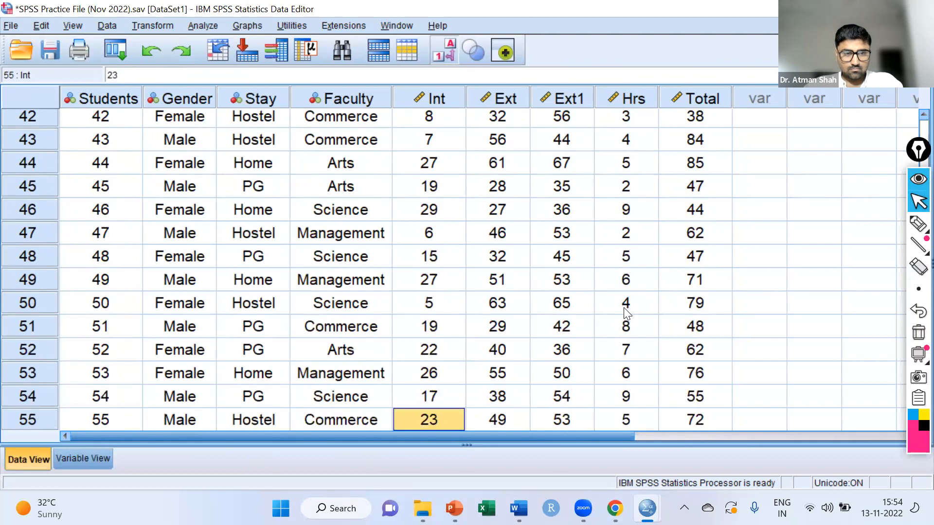
type("7")
key("Down")
Set the Int marks of the Hostel students in rows 59 and 60 to 8 and 6
key("Down")
key("Down")
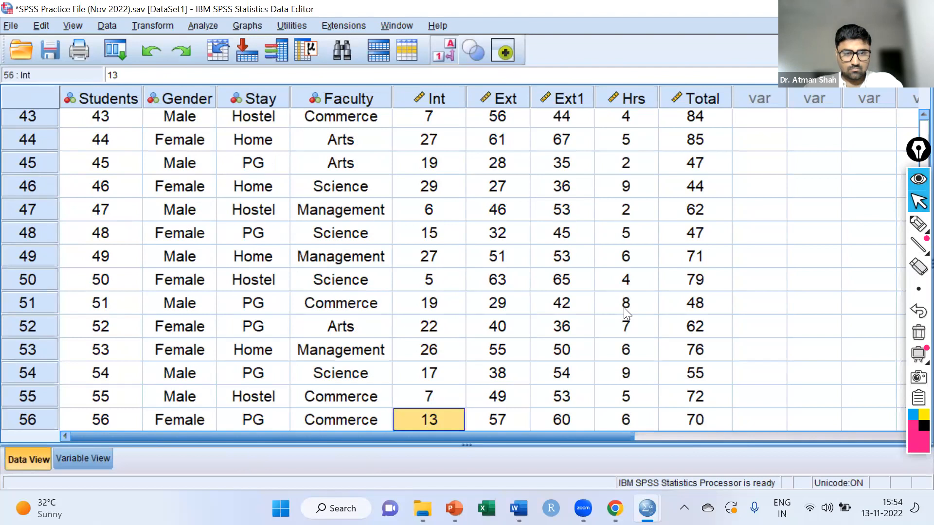
key("Down")
type("8")
key("Down")
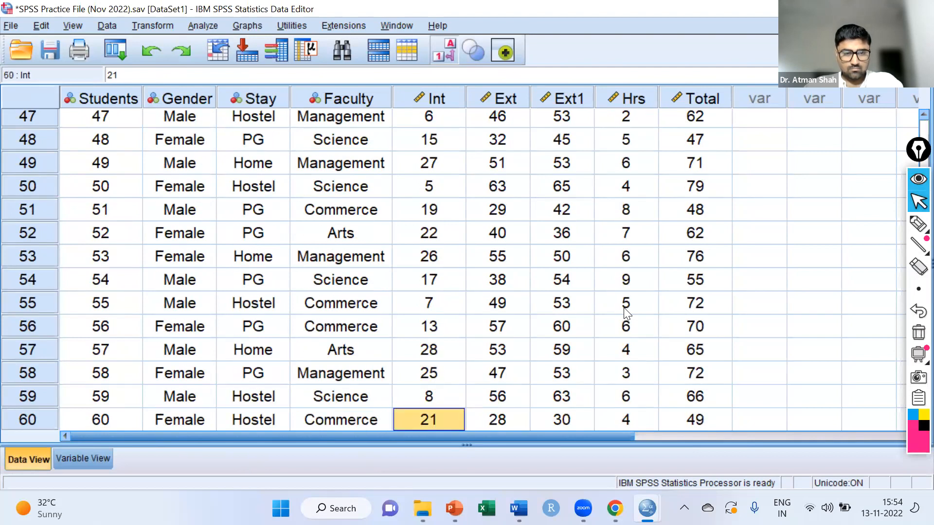
type("6")
key("Down")
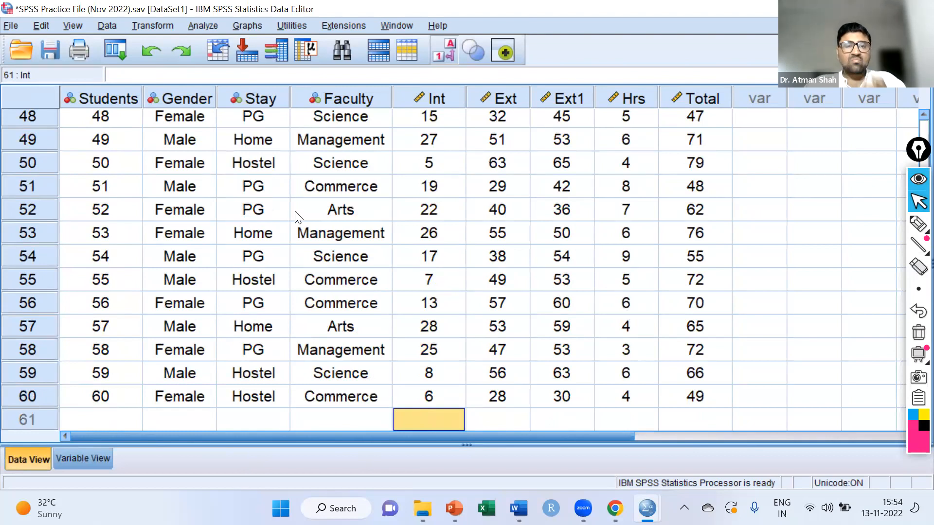
Rerun the One-Way ANOVA with Internal Marks as the dependent variable and Stay as the factor, keeping the existing settings
scroll(296, 216, "up", 5)
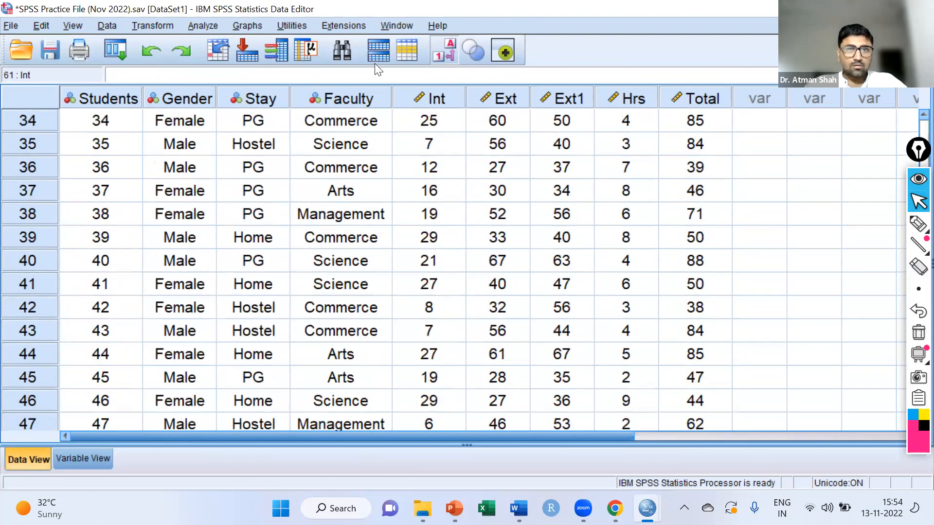
left_click(121, 59)
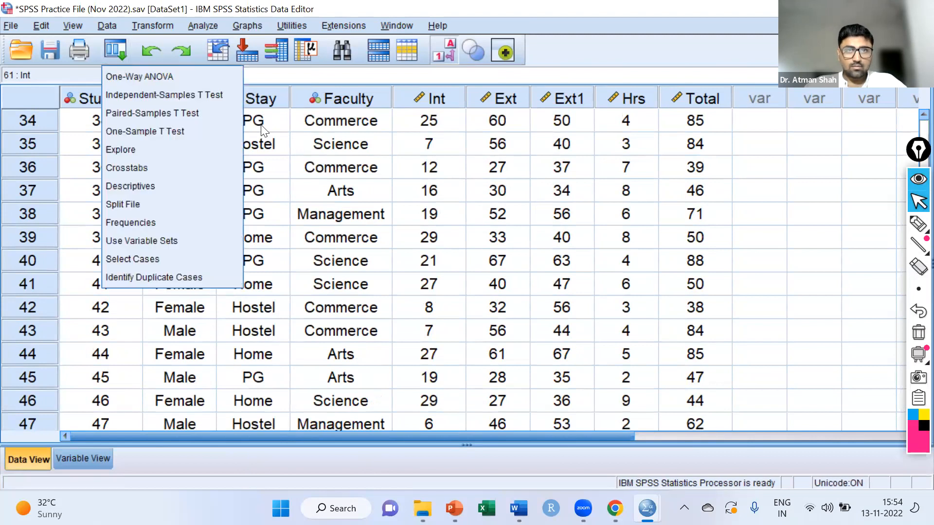
left_click(123, 65)
left_click(123, 64)
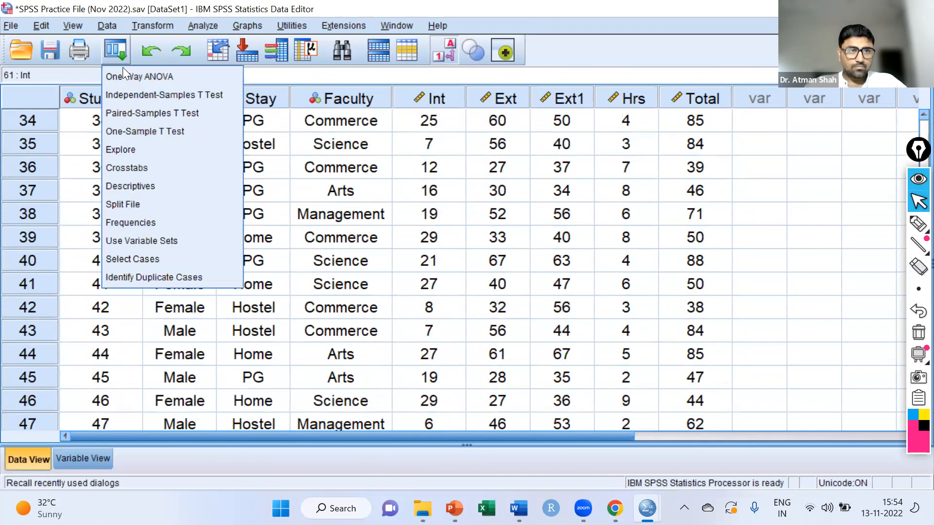
left_click(125, 73)
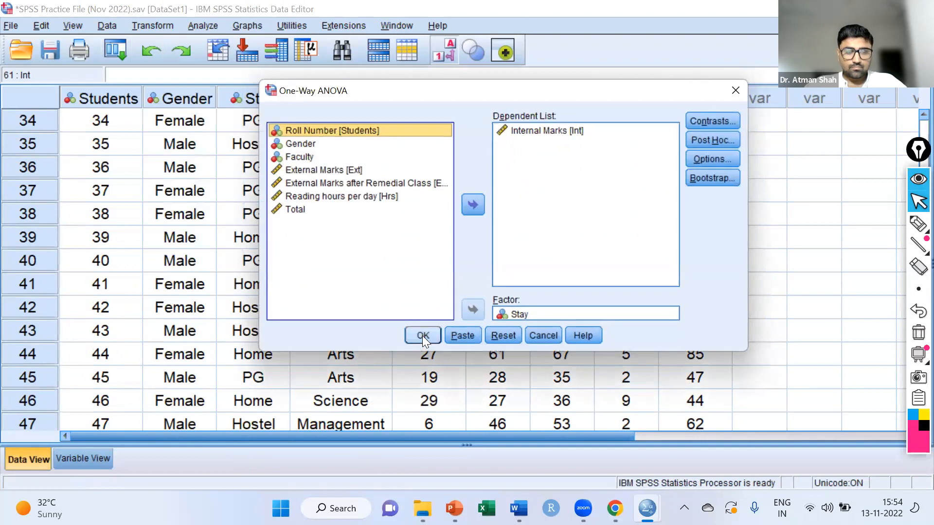
key("Return")
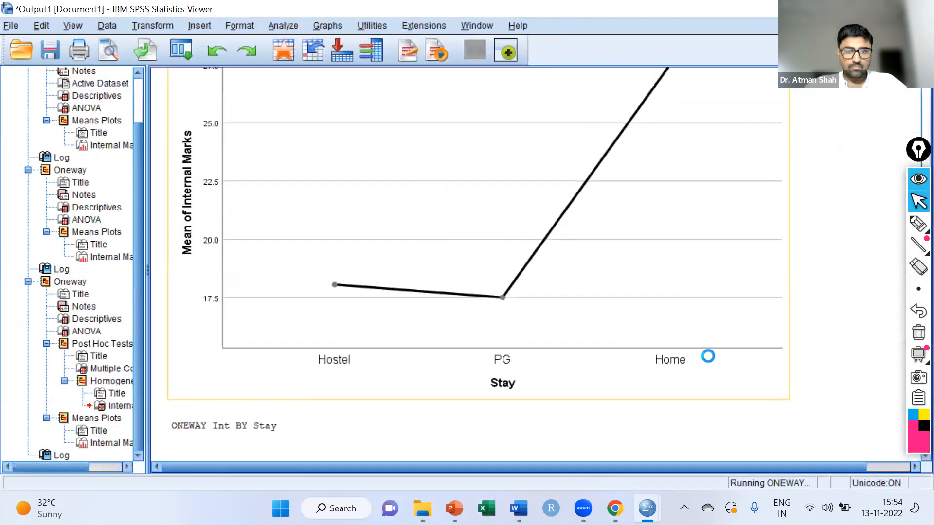
Draw a pen tick beside the new ANOVA table's Sig. value, and clear the pen mark from the screen
scroll(710, 362, "down", 4)
scroll(709, 363, "up", 7)
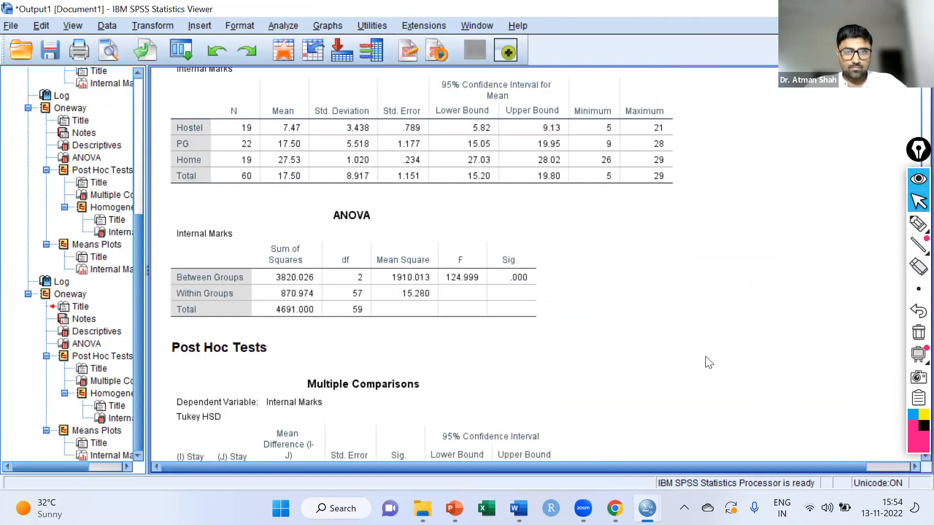
scroll(708, 363, "up", 2)
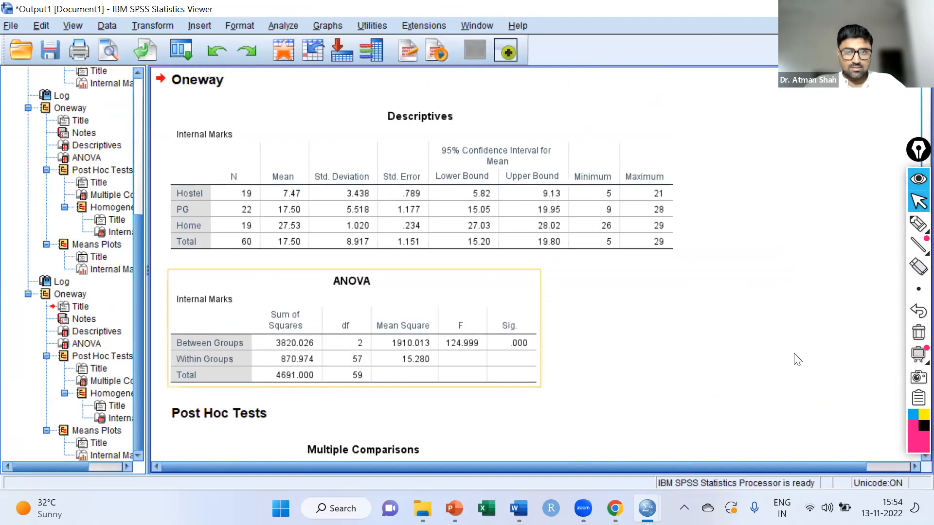
left_click(917, 223)
left_click_drag(560, 346, 621, 316)
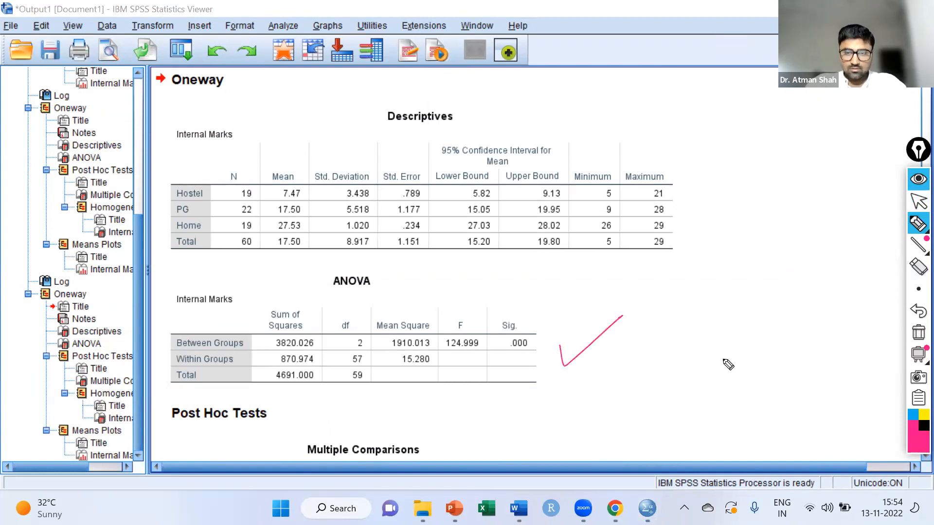
mouse_move(917, 223)
left_click(917, 332)
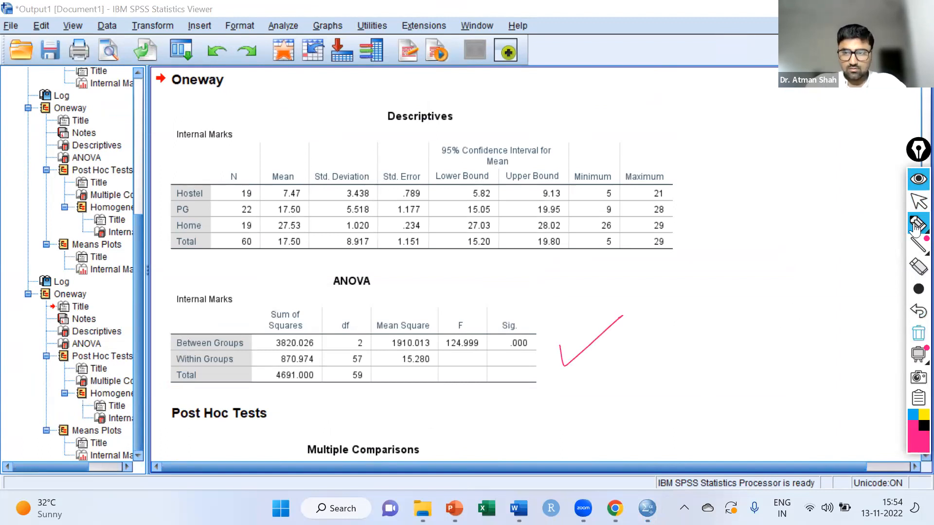
Mark the Sig. column of the new Tukey HSD Multiple Comparisons table with the pen
left_click(917, 202)
scroll(504, 360, "down", 5)
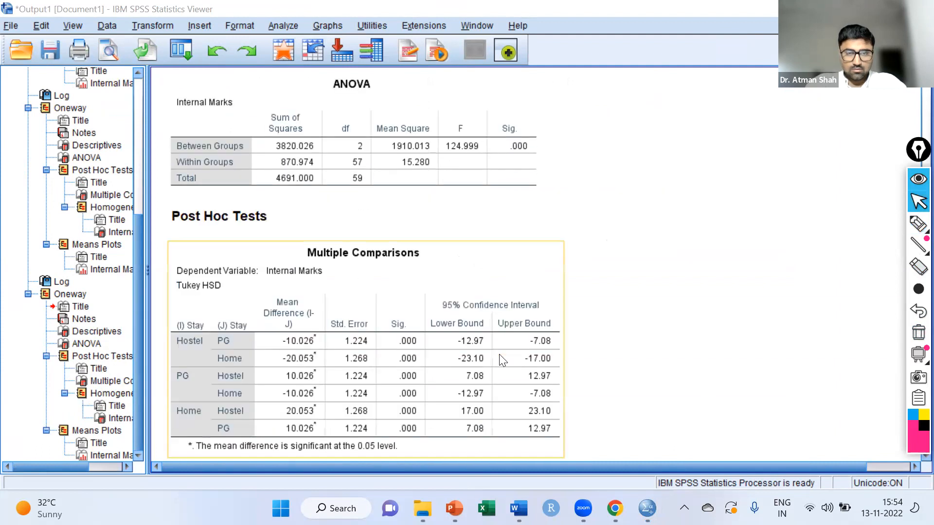
scroll(501, 360, "down", 5)
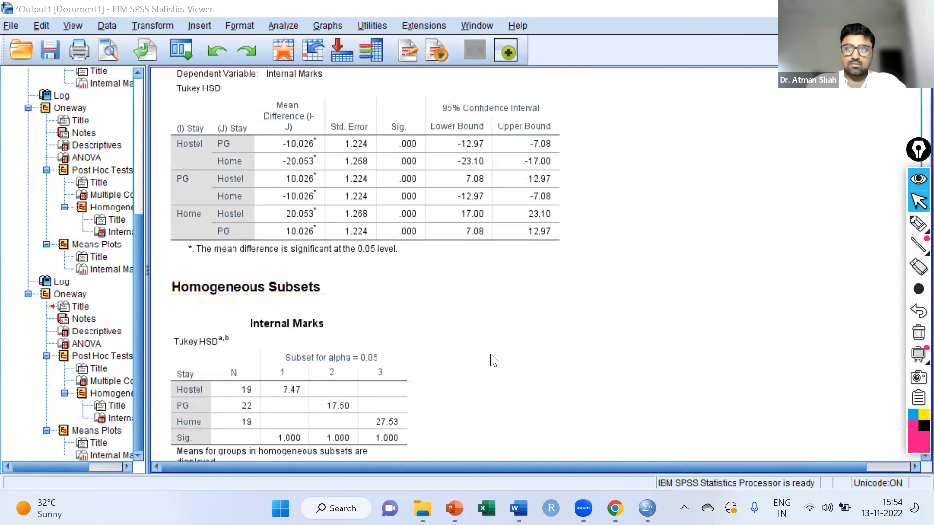
mouse_move(918, 225)
left_click(847, 224)
mouse_move(400, 110)
left_mouse_down()
mouse_move(384, 181)
mouse_move(430, 251)
mouse_move(431, 232)
left_mouse_up()
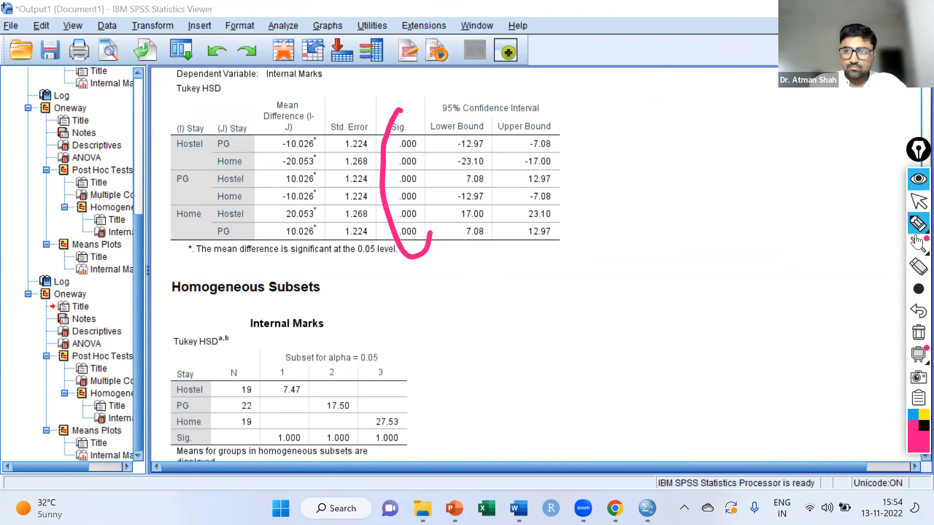
Undo the pen mark on the Tukey HSD table, set the pen to its thinnest size, and circle the Sig. column
left_click(918, 314)
mouse_move(917, 290)
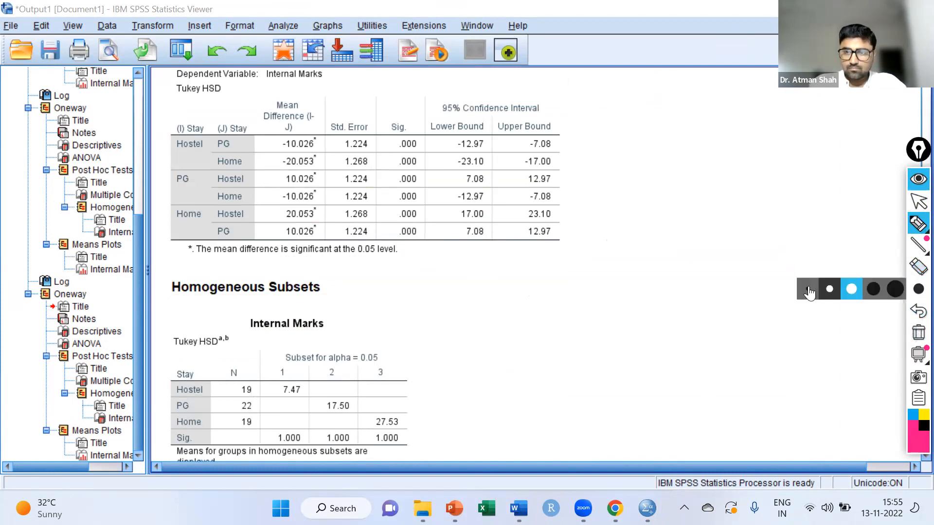
left_click(809, 292)
mouse_move(916, 226)
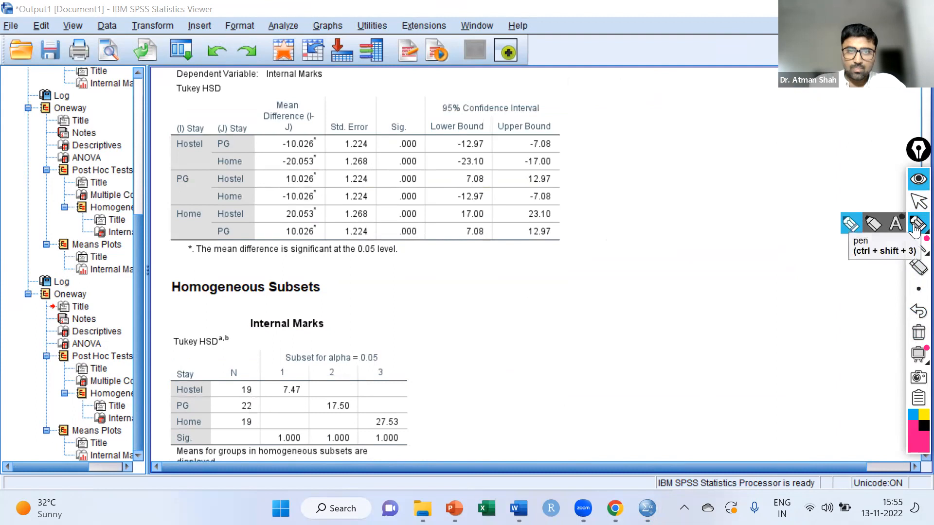
left_click_drag(428, 122, 382, 136)
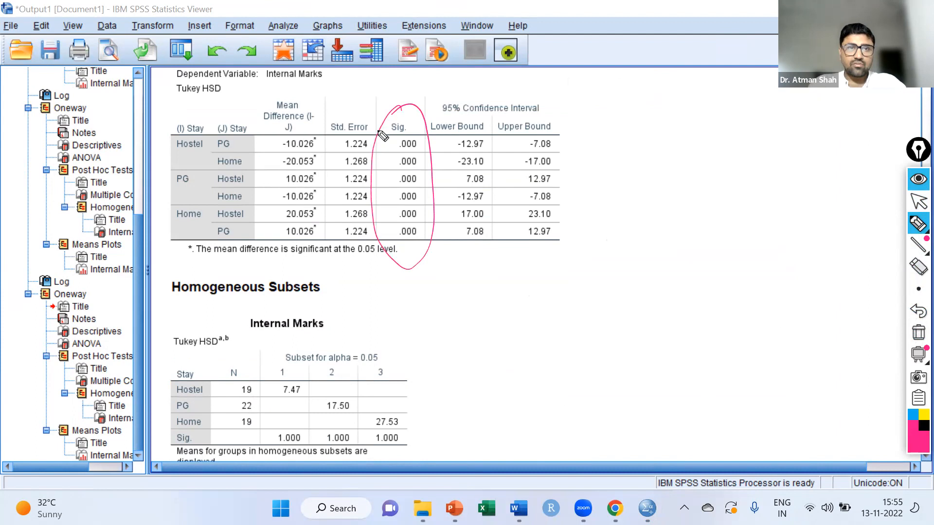
left_click_drag(721, 327, 721, 371)
left_click(905, 308)
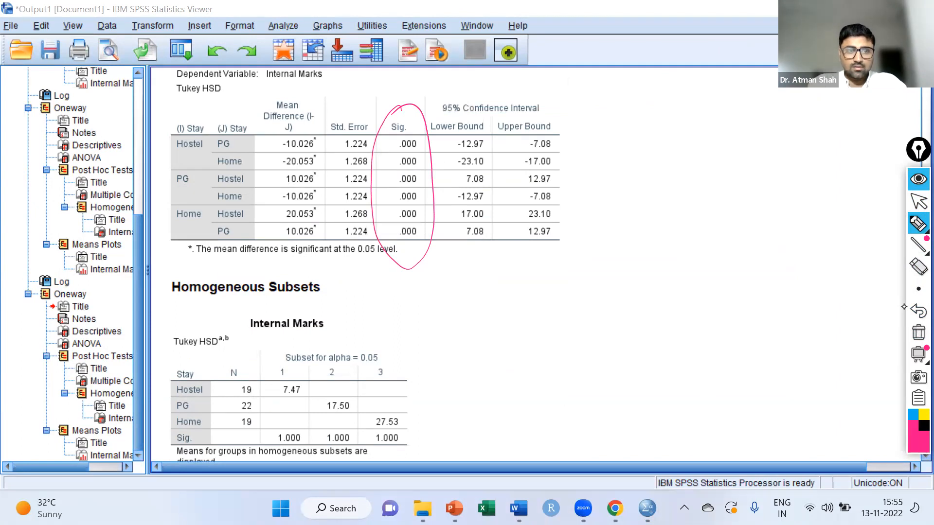
Tick the Homogeneous Subsets table and circle the three subset means, and clear all pen marks and leave drawing mode
left_click_drag(440, 388, 501, 359)
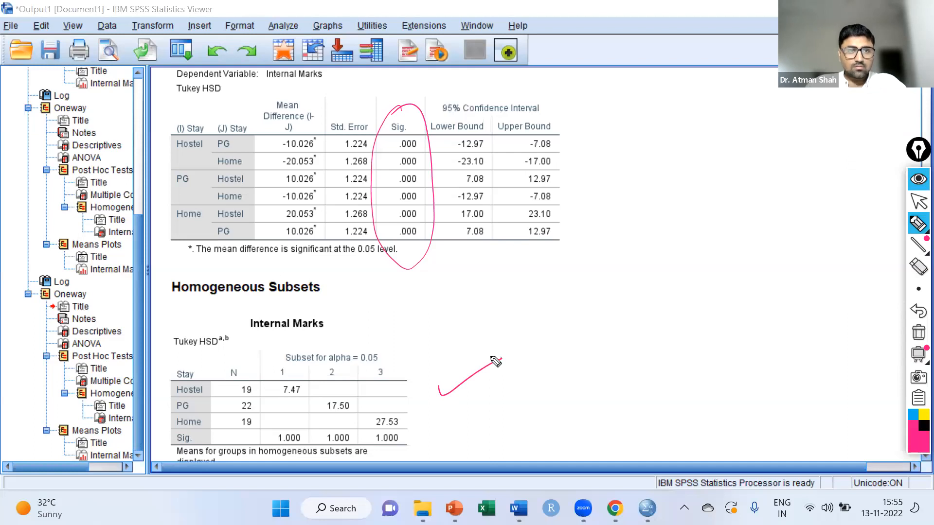
mouse_move(284, 369)
left_mouse_down()
mouse_move(283, 405)
mouse_move(271, 375)
left_mouse_up()
mouse_move(335, 390)
left_mouse_down()
mouse_move(343, 423)
mouse_move(341, 389)
mouse_move(413, 413)
mouse_move(372, 404)
left_mouse_up()
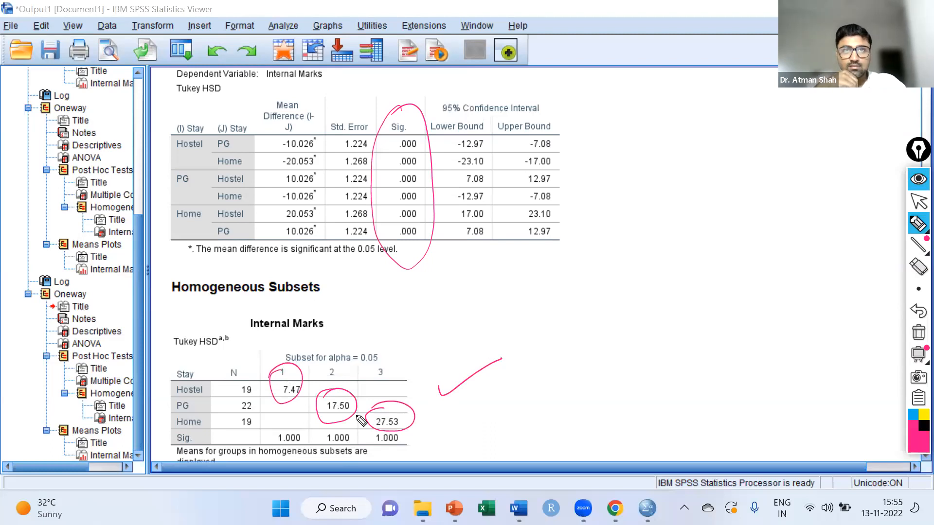
left_click(918, 333)
left_click(917, 201)
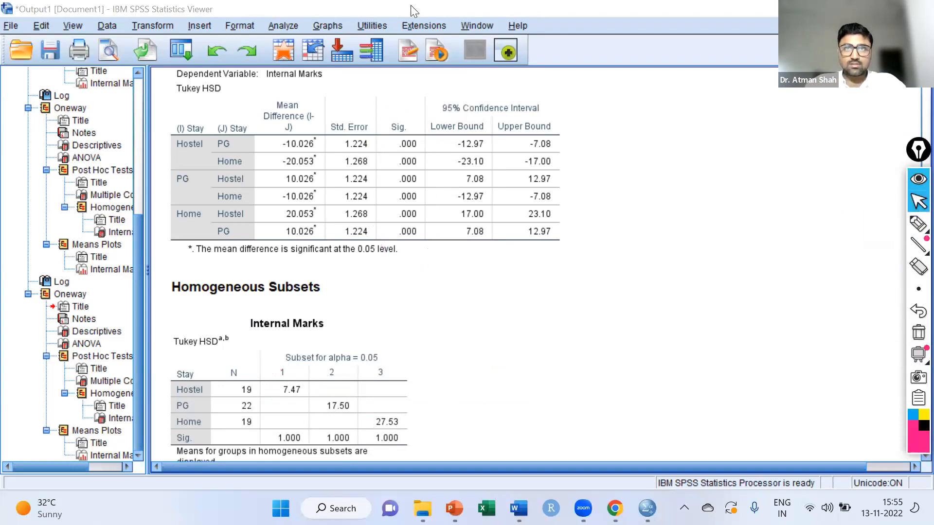
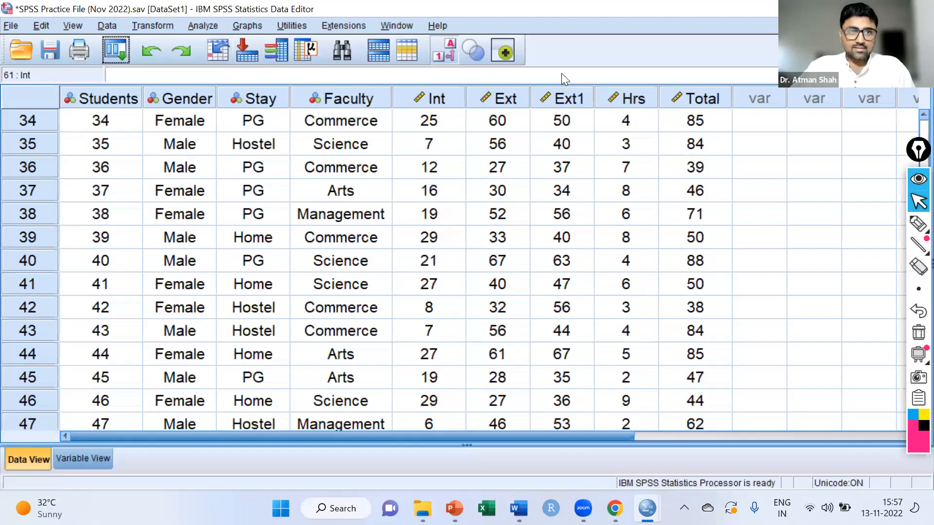
Highlight the Stay and Ext columns in the data, and the Faculty column on its own
left_click(258, 101)
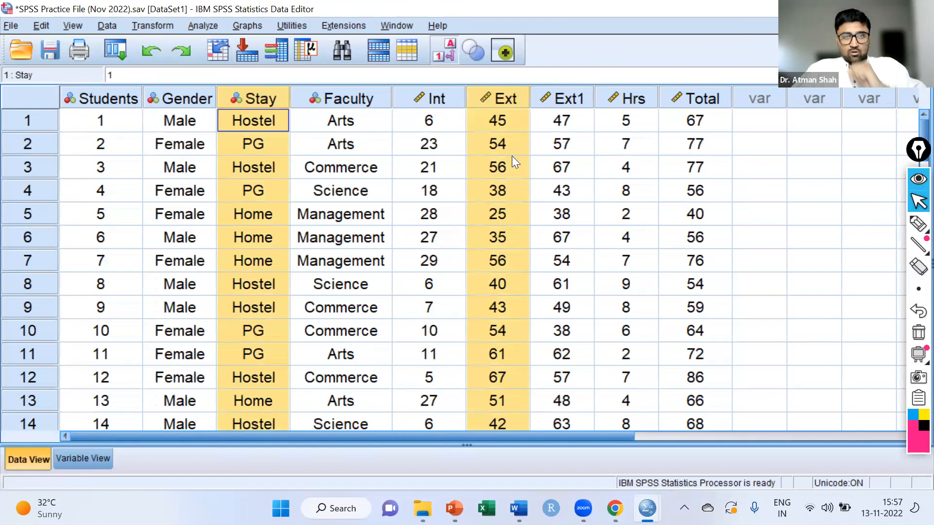
mouse_move(489, 95)
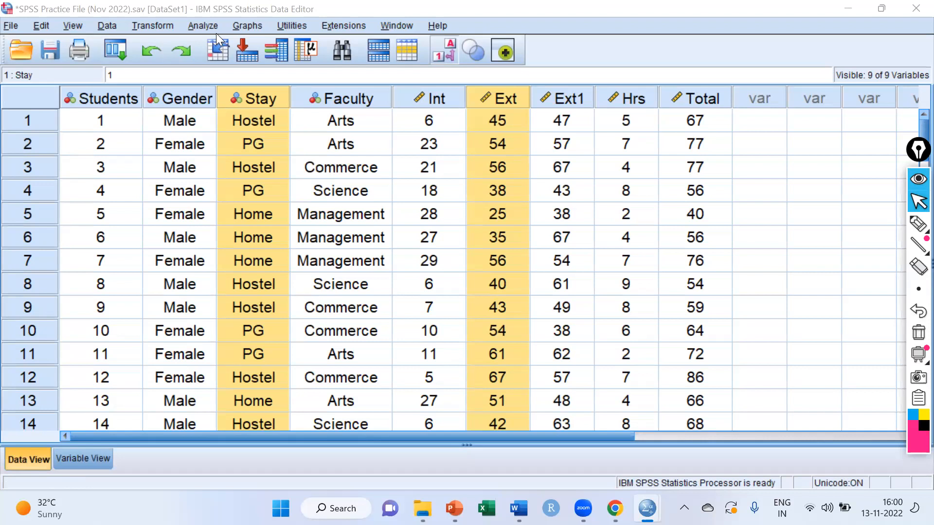
left_click(779, 287)
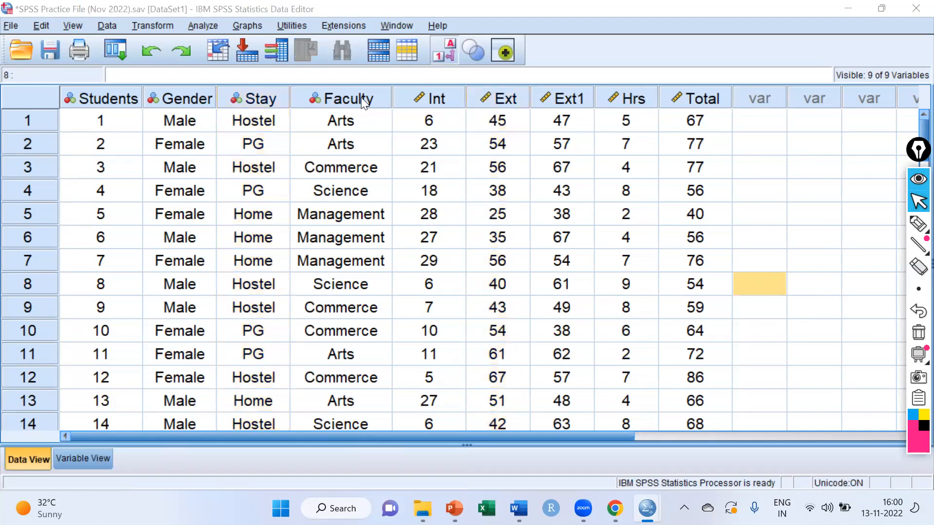
left_click(348, 96)
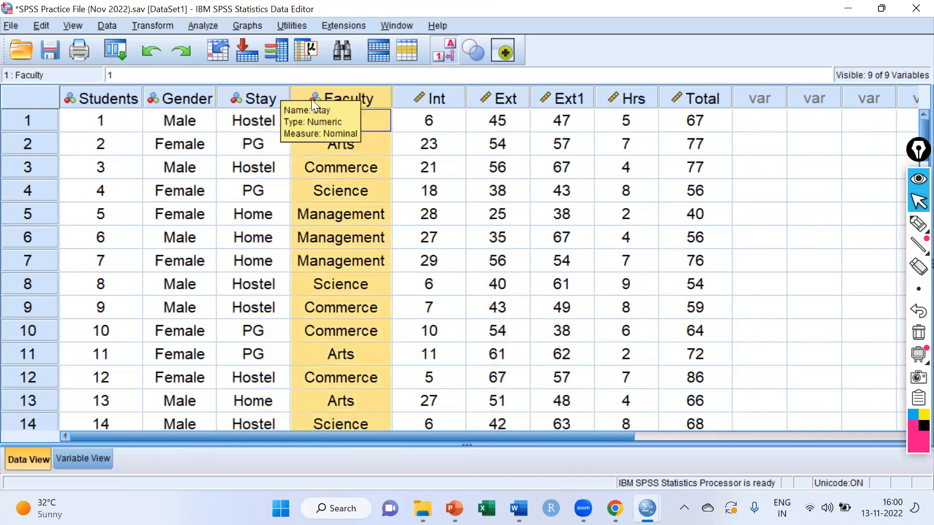
Rerun the One-Way ANOVA on Internal Marks with Faculty replacing Stay as the factor
left_click(115, 50)
left_click(120, 76)
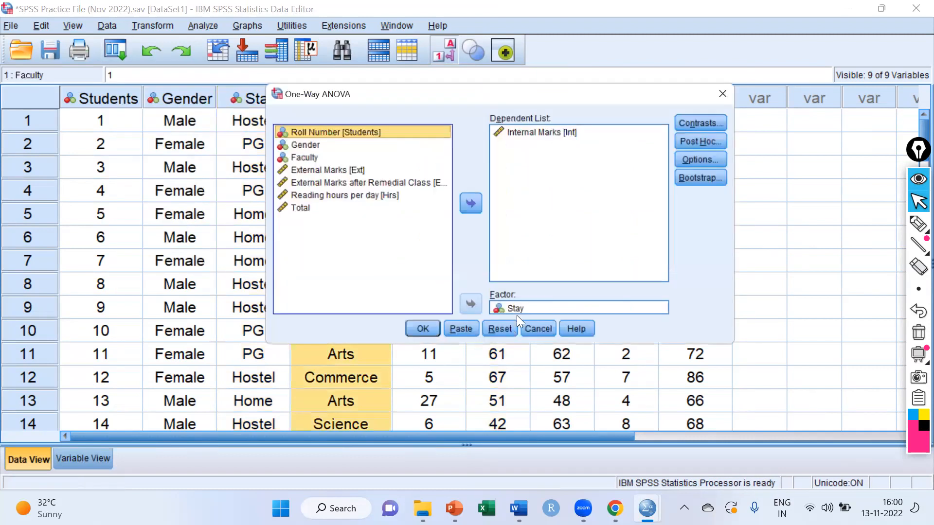
left_click(479, 307)
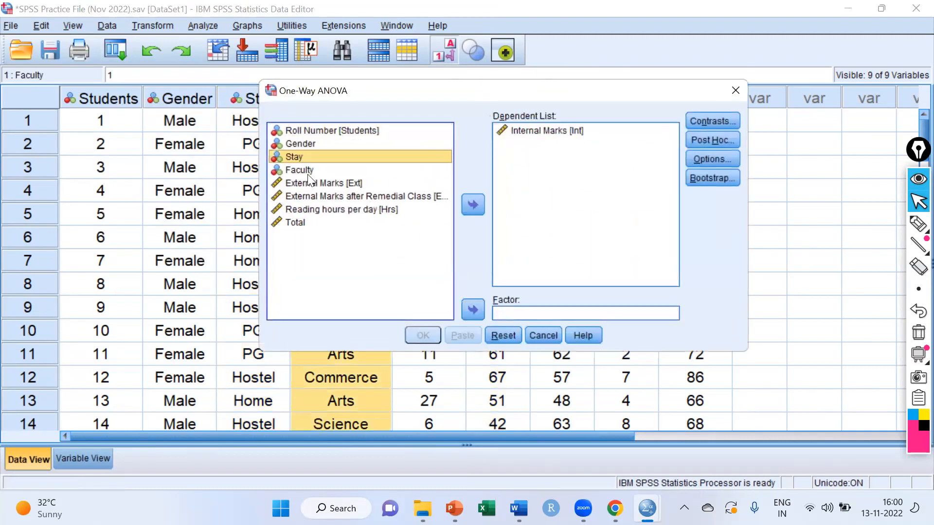
left_click(296, 172)
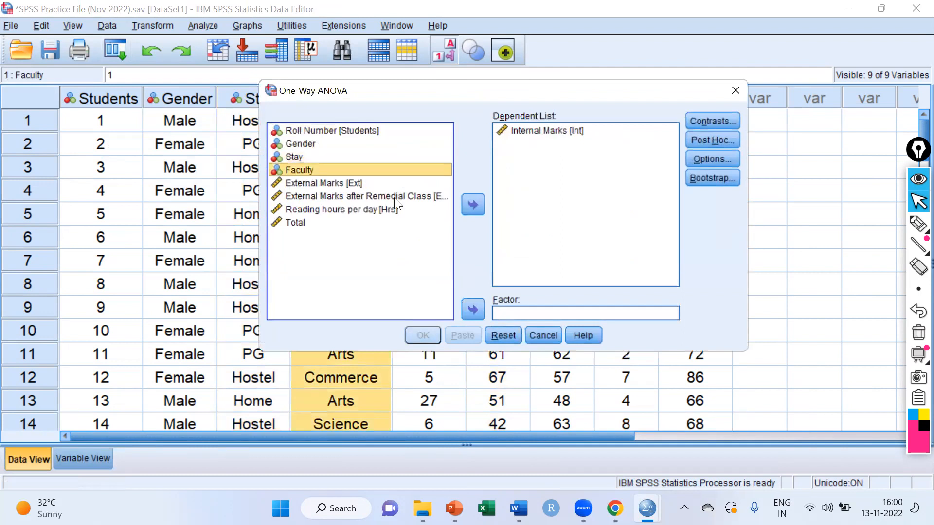
left_click(472, 308)
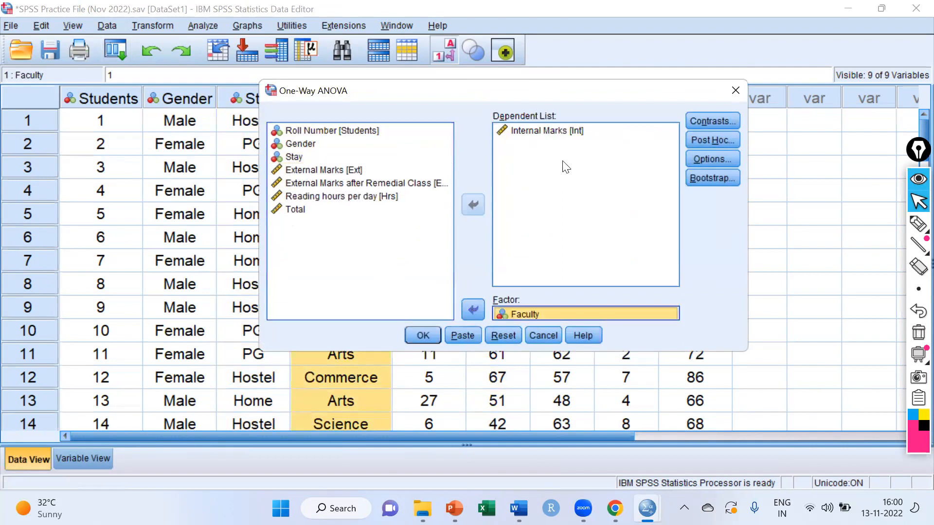
left_click(421, 334)
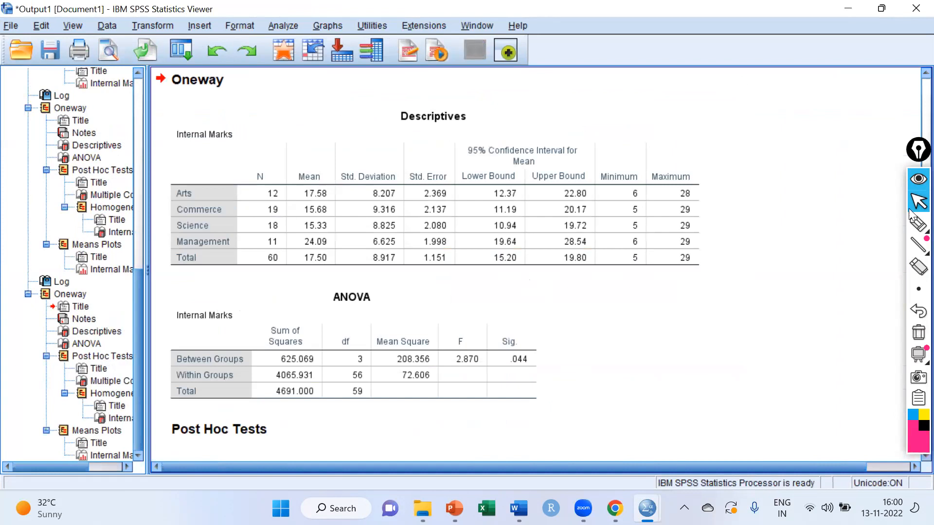
Circle the Mean column of the Descriptives table and the F and Sig. values of the ANOVA table with the pen
left_click(918, 223)
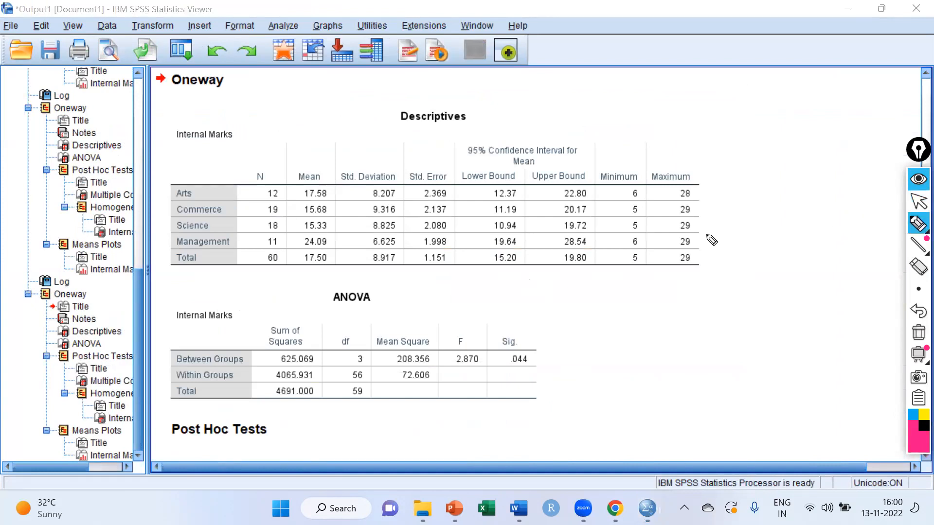
mouse_move(311, 153)
left_mouse_down()
mouse_move(341, 214)
mouse_move(311, 153)
mouse_move(325, 164)
left_mouse_up()
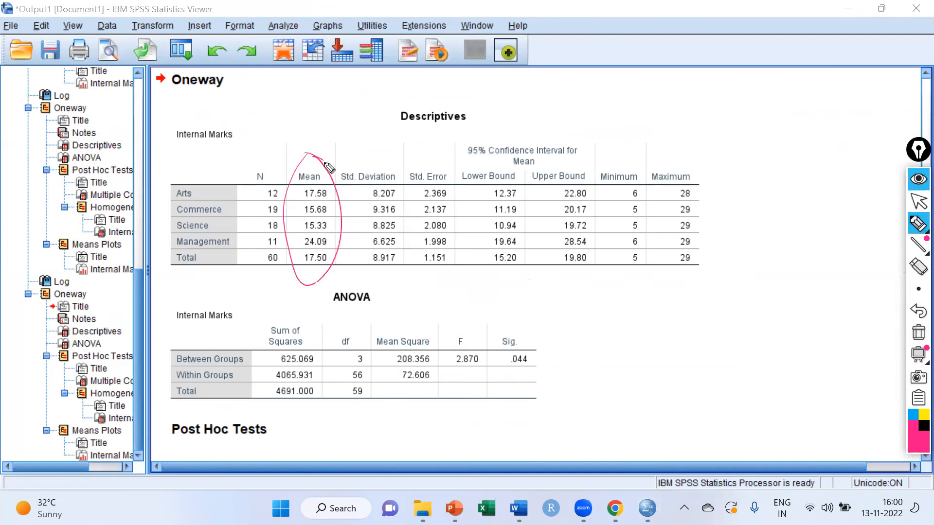
mouse_move(476, 321)
left_mouse_down()
mouse_move(466, 391)
mouse_move(551, 335)
mouse_move(466, 331)
left_mouse_up()
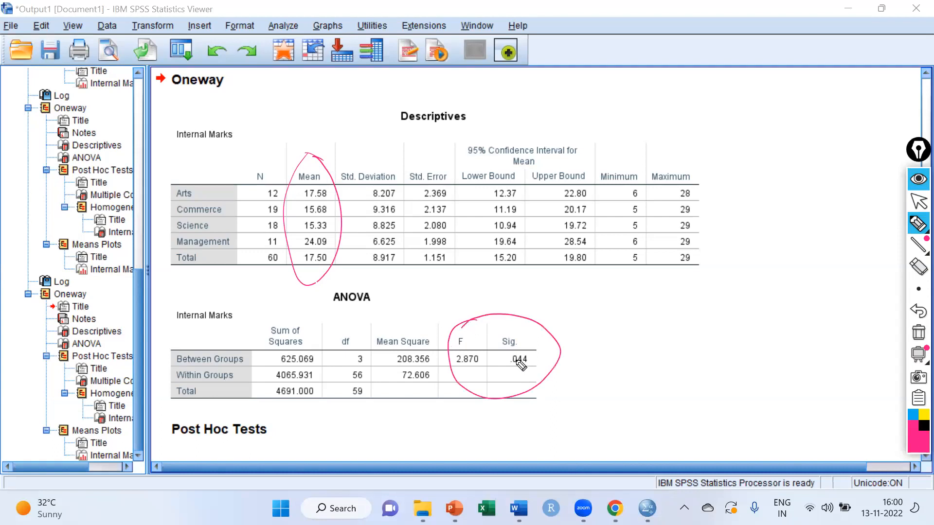
Write "<0.05 reject H0" beside the ANOVA table with the pen, and clear all marks and leave drawing mode
mouse_move(582, 338)
left_mouse_down()
mouse_move(576, 359)
mouse_move(593, 354)
left_mouse_up()
left_click_drag(603, 342, 621, 335)
mouse_move(640, 319)
left_mouse_down()
mouse_move(601, 367)
mouse_move(640, 381)
mouse_move(700, 343)
mouse_move(736, 297)
mouse_move(733, 315)
mouse_move(746, 309)
left_mouse_up()
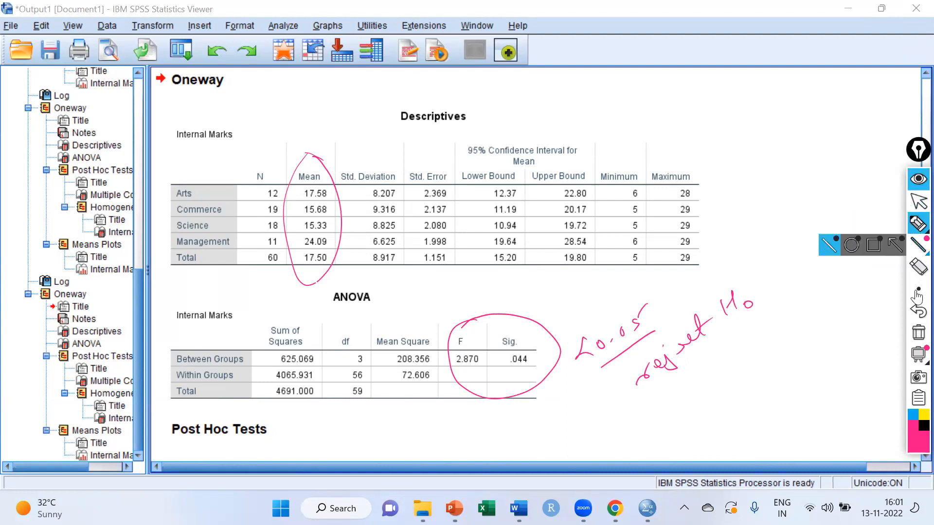
left_click(918, 332)
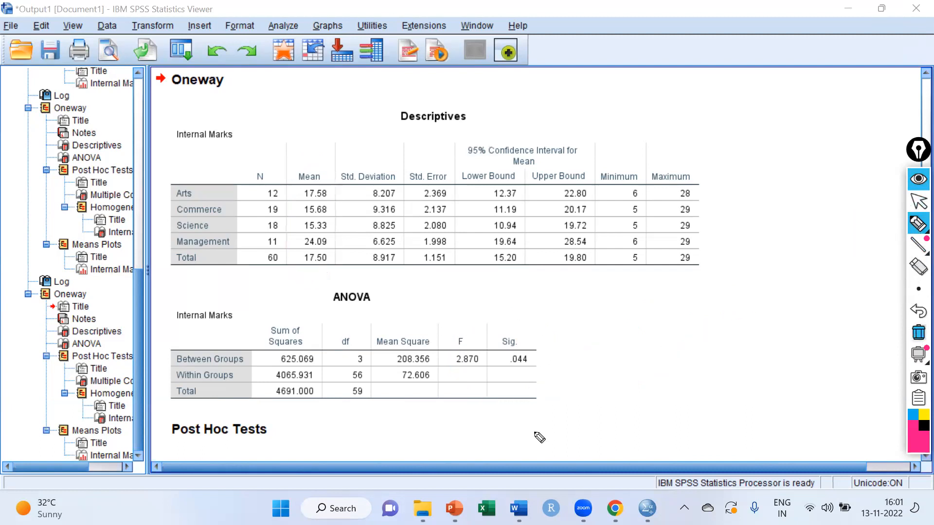
left_click(918, 202)
Mark the Sig. values of the Arts and Commerce comparisons in the Faculty Tukey HSD table with the pen
scroll(426, 335, "down", 10)
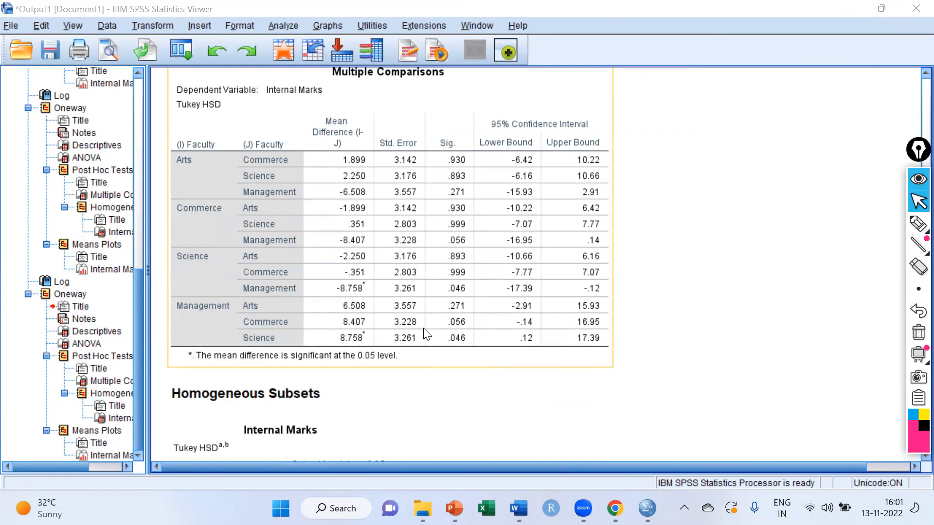
left_click(918, 224)
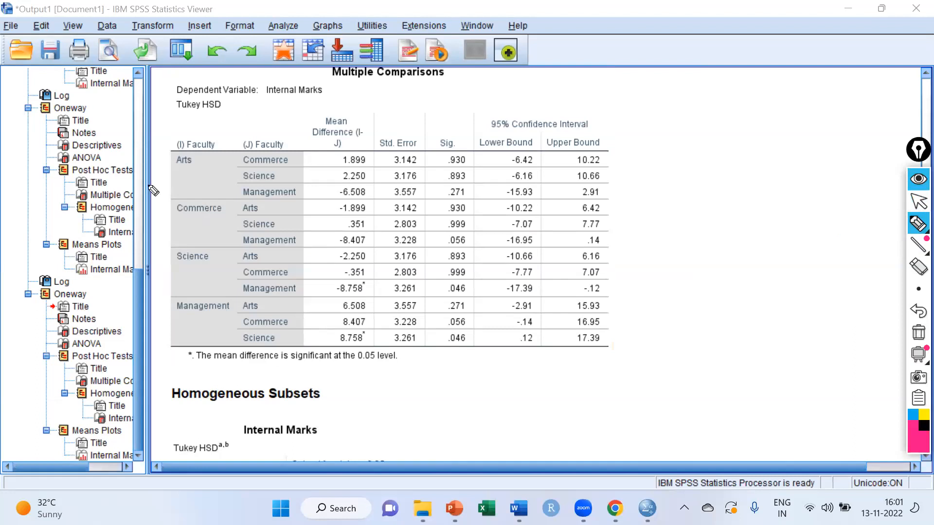
left_click_drag(140, 184, 164, 180)
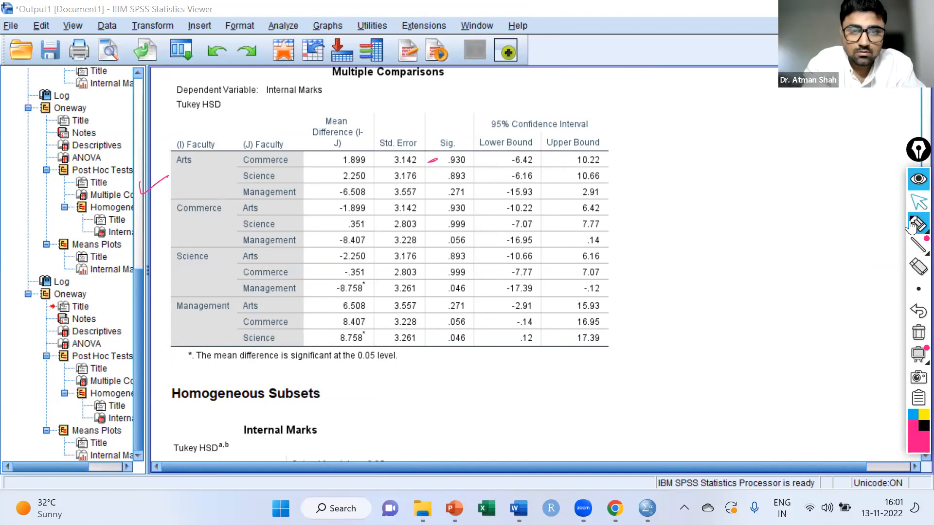
left_click_drag(429, 181, 439, 178)
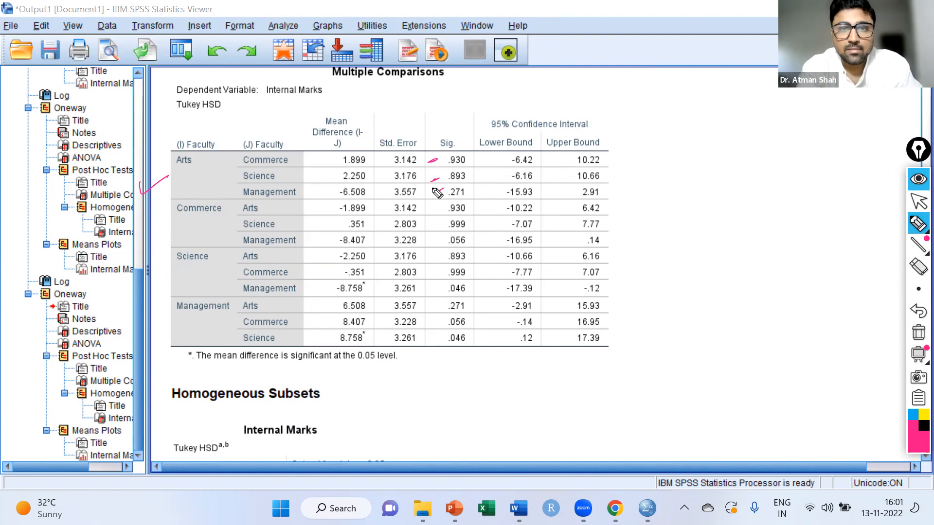
mouse_move(435, 194)
left_mouse_down()
mouse_move(443, 188)
mouse_move(440, 237)
left_mouse_up()
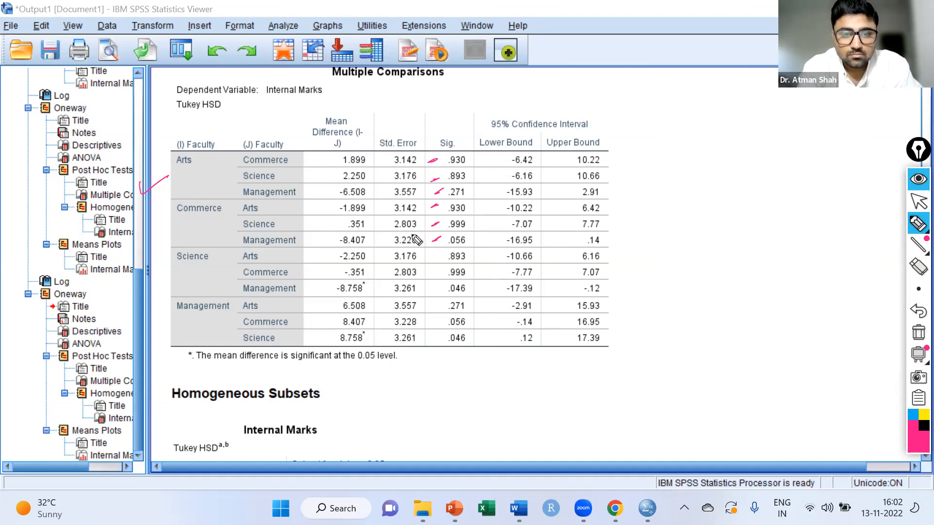
Tick the Commerce and Science groups in the Multiple Comparisons table, plus the three significance values of the Science group, with the pen
left_click_drag(160, 219, 186, 210)
left_click_drag(152, 269, 180, 261)
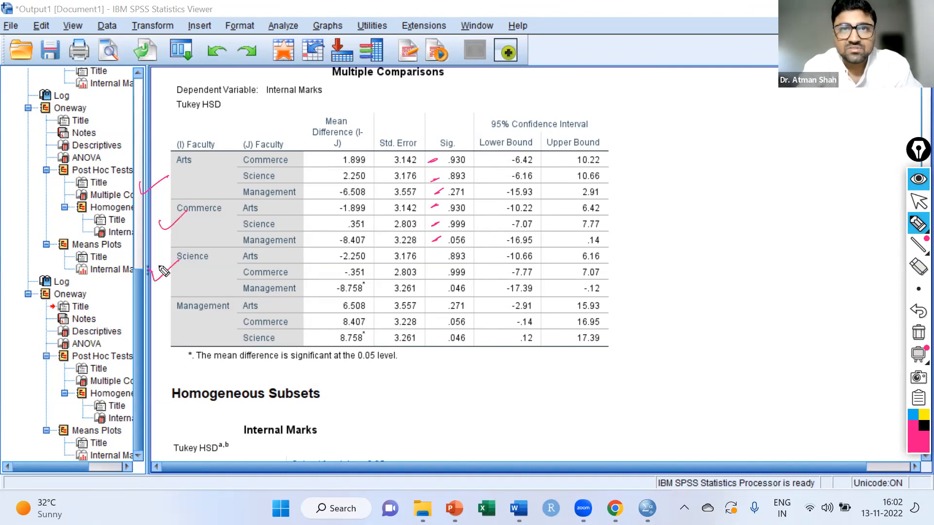
left_click_drag(433, 260, 441, 254)
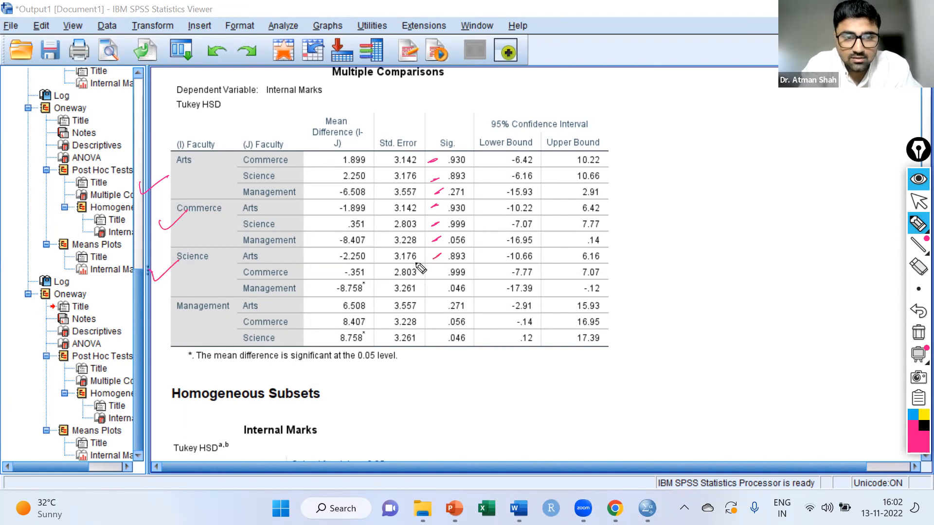
left_click_drag(431, 276, 441, 269)
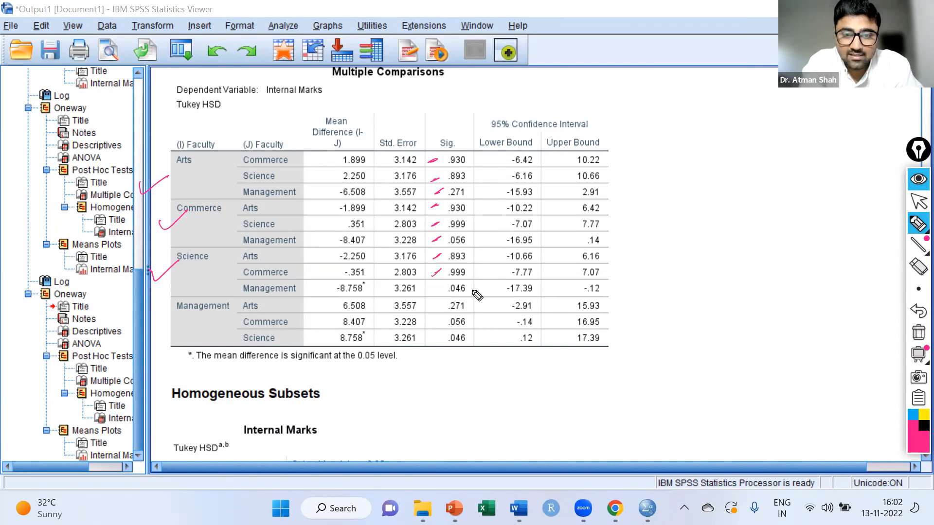
left_click_drag(471, 286, 485, 280)
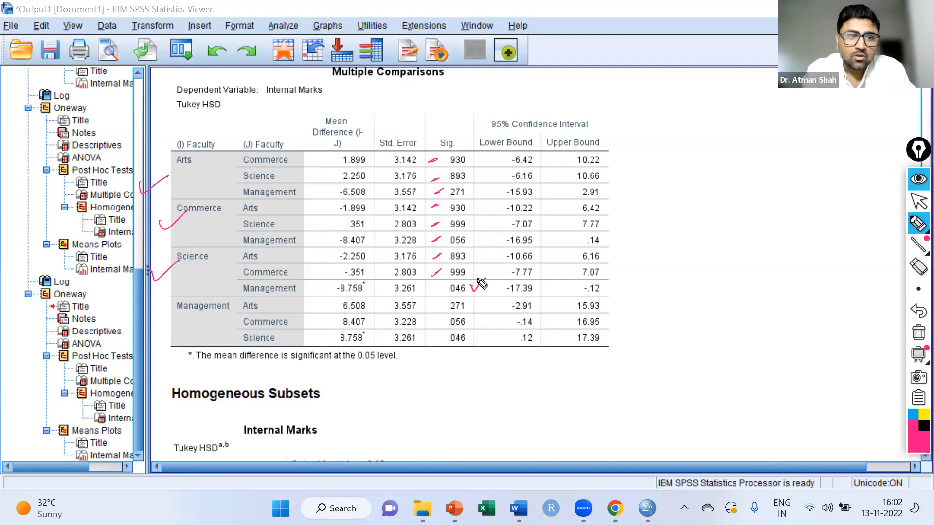
Tick the Management group and its three significance values in the Multiple Comparisons table with the pen
mouse_move(139, 325)
left_mouse_down()
mouse_move(145, 334)
mouse_move(167, 313)
left_mouse_up()
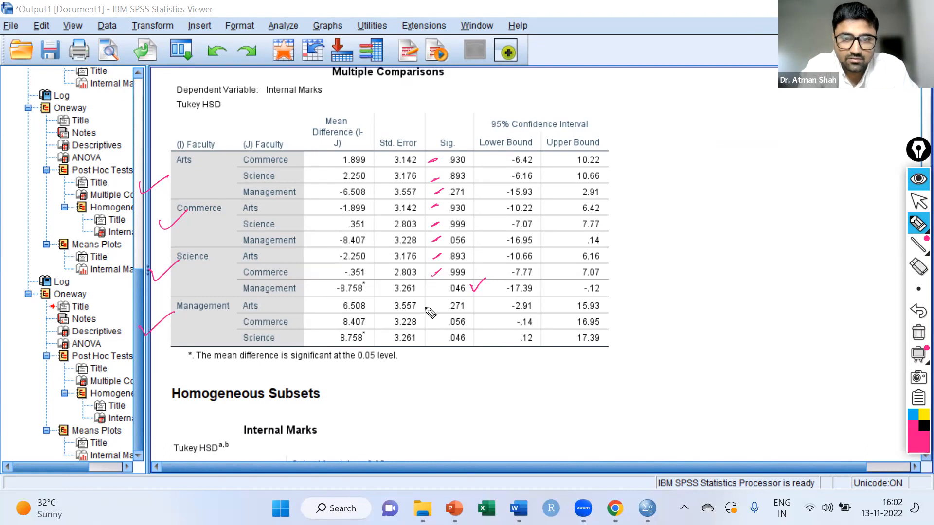
left_click_drag(430, 309, 438, 305)
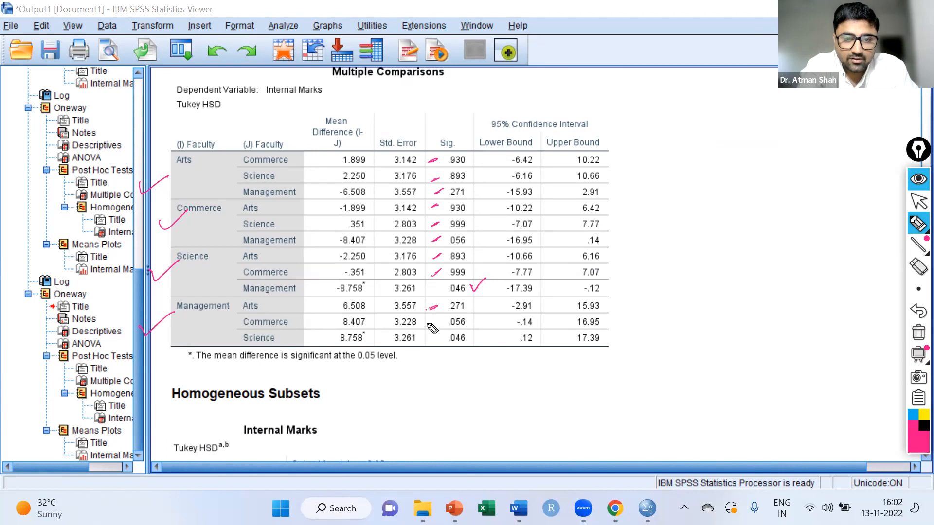
mouse_move(431, 323)
left_mouse_down()
mouse_move(476, 339)
mouse_move(486, 331)
left_mouse_up()
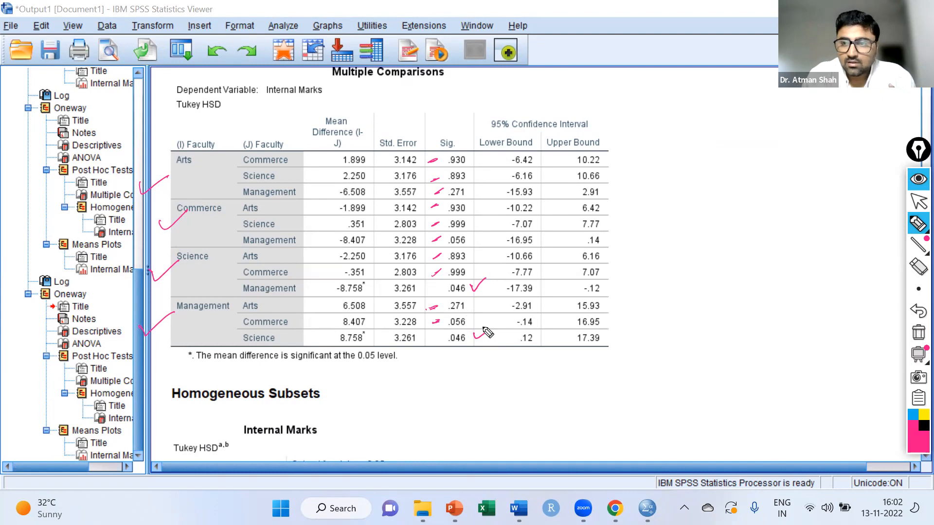
Bring up the Homogeneous Subsets table and clear all pen marks from the screen
left_click(915, 200)
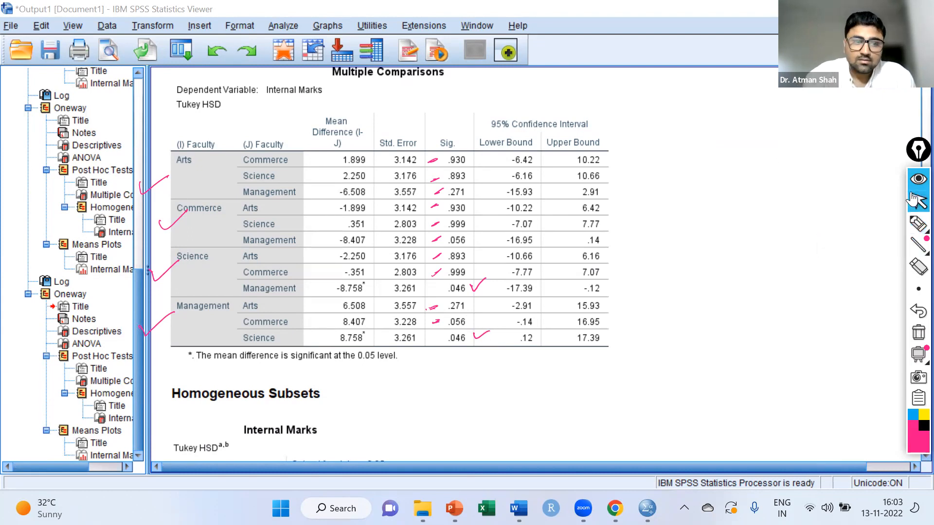
scroll(913, 272, "down", 5)
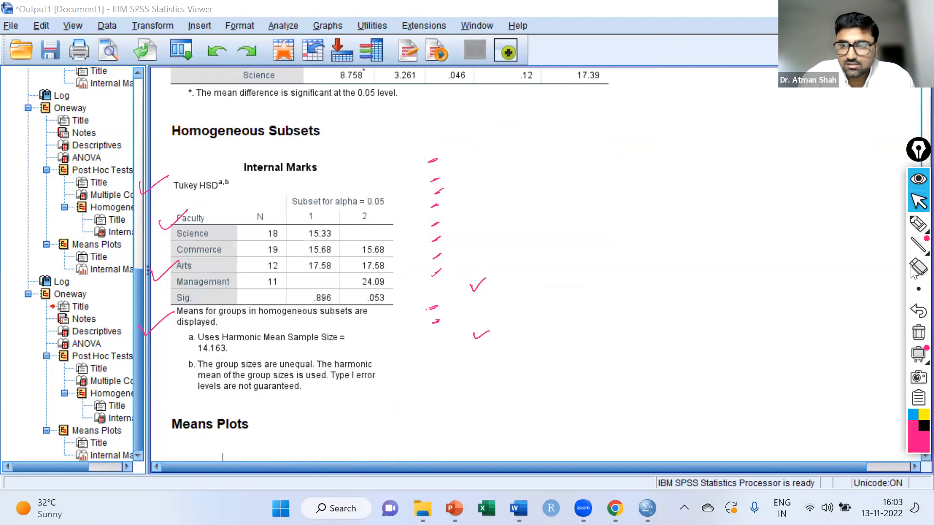
left_click(916, 335)
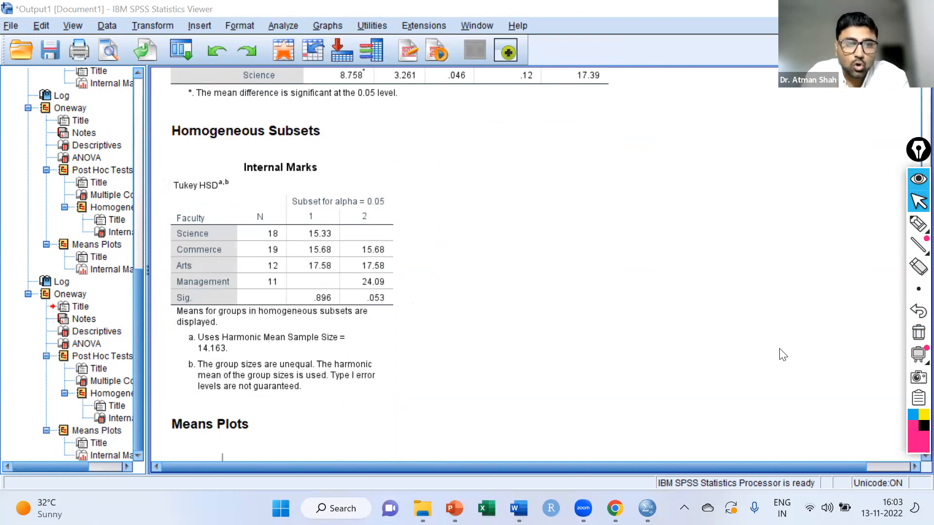
Bracket the Commerce and Arts rows with the pen and circle the subset 1 means in the Homogeneous Subsets table
left_click(918, 224)
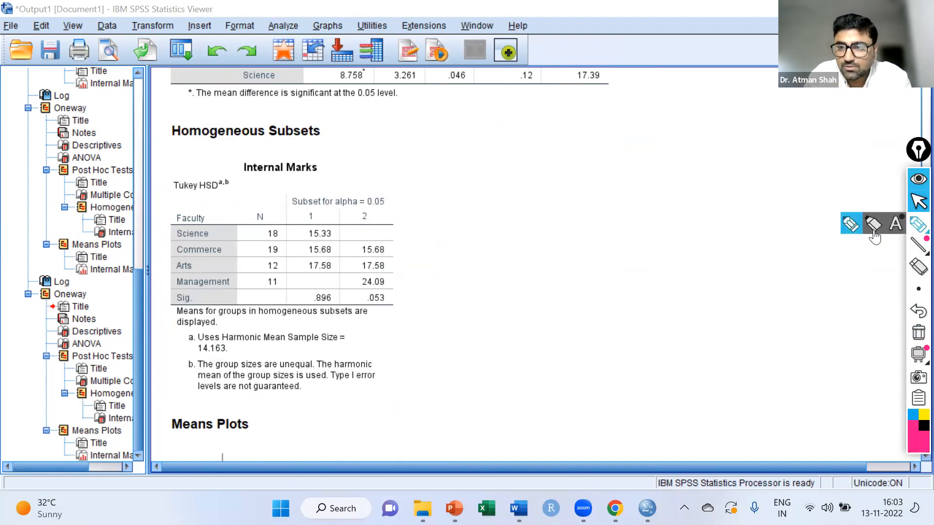
left_click(874, 228)
left_click_drag(170, 247, 165, 275)
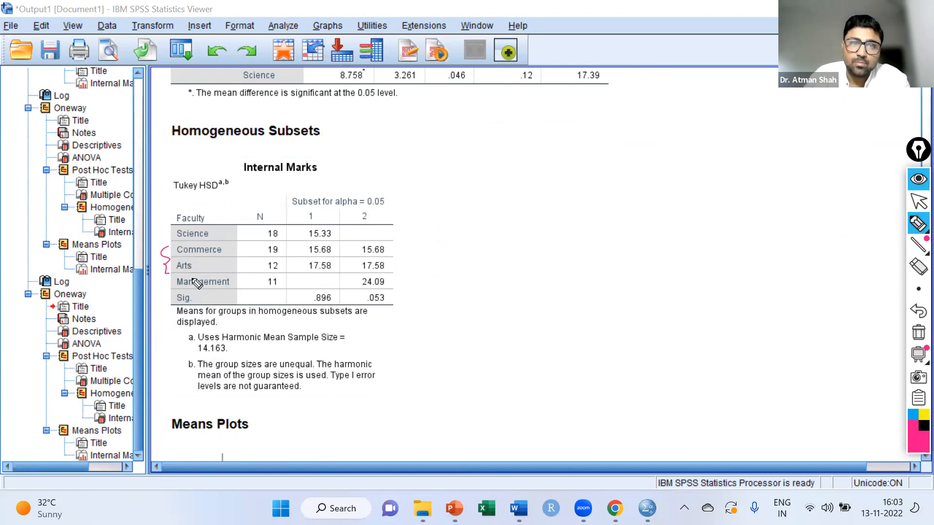
mouse_move(315, 209)
left_mouse_down()
mouse_move(310, 283)
mouse_move(340, 265)
mouse_move(316, 209)
mouse_move(297, 212)
left_mouse_up()
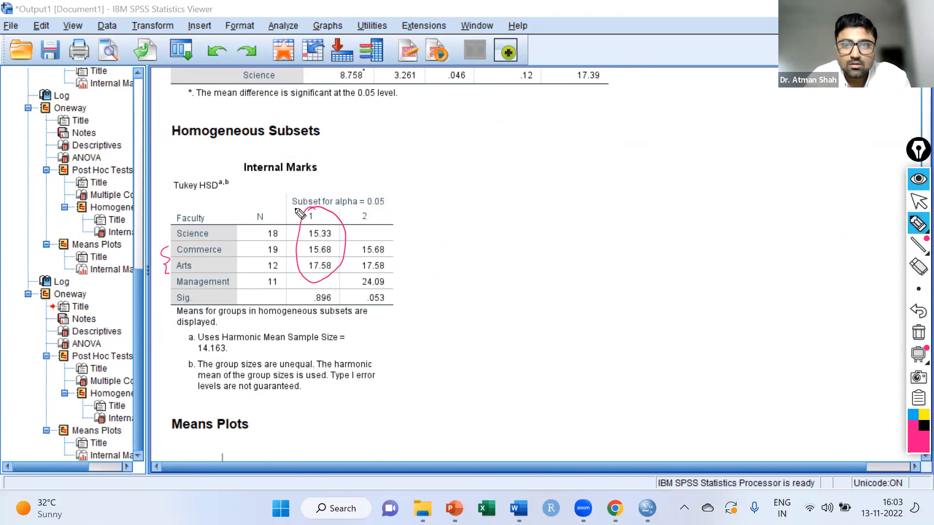
Handwrite "Group-1: S, C, A" and "2: M" in the blank area beside the Homogeneous Subsets table
mouse_move(466, 178)
left_mouse_down()
mouse_move(481, 190)
mouse_move(547, 187)
mouse_move(588, 159)
mouse_move(586, 168)
left_mouse_up()
mouse_move(628, 148)
left_mouse_down()
mouse_move(617, 164)
mouse_move(702, 139)
left_mouse_up()
left_click_drag(694, 133, 701, 132)
left_click_drag(568, 208, 585, 219)
left_click(595, 196)
left_click(603, 206)
left_click_drag(639, 200, 658, 194)
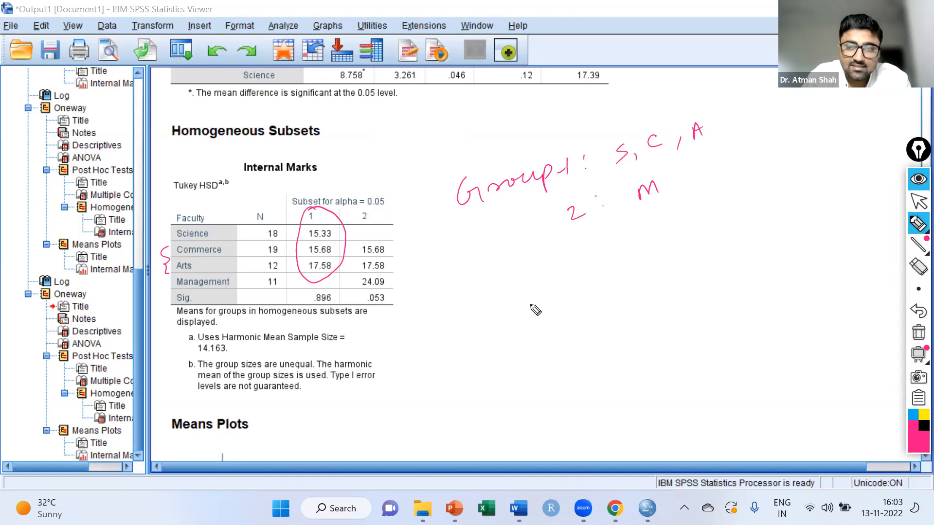
Handwrite "Group-1: S" and "Group-2 = C, A, M" beneath the first grouping, and circle the subset 2 means
mouse_move(527, 302)
left_mouse_down()
mouse_move(538, 319)
mouse_move(556, 319)
mouse_move(671, 258)
left_mouse_up()
mouse_move(555, 369)
left_mouse_down()
mouse_move(588, 366)
mouse_move(778, 273)
left_mouse_up()
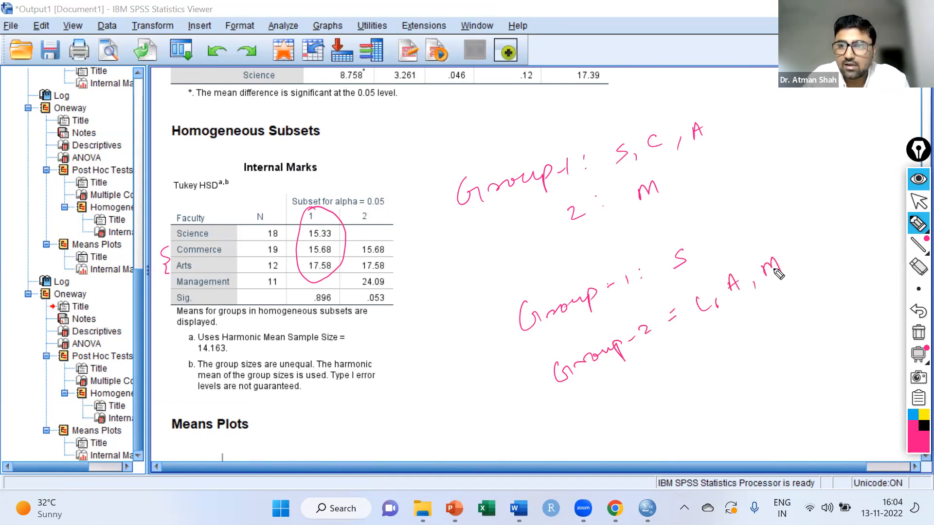
mouse_move(369, 234)
left_mouse_down()
mouse_move(359, 289)
mouse_move(384, 236)
mouse_move(372, 232)
left_mouse_up()
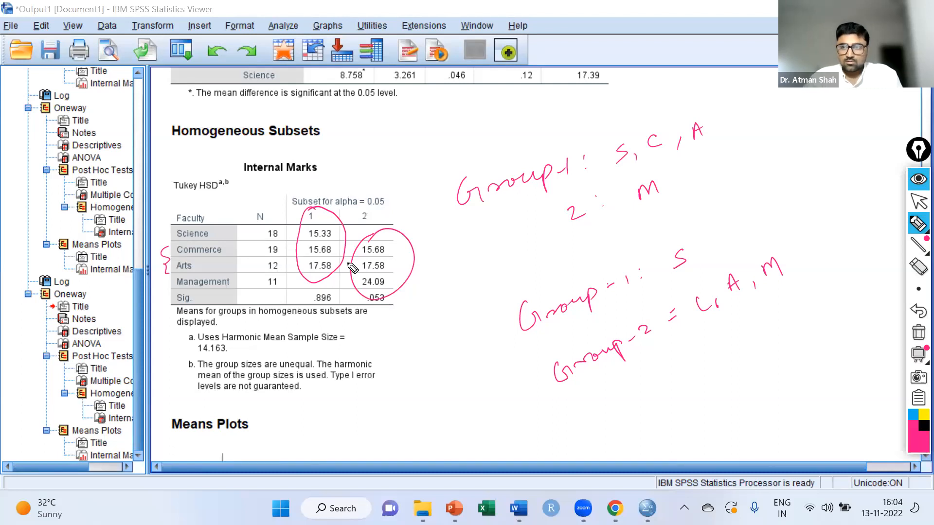
Clear the pen annotations and shrink the means plot of Internal Marks to about 647 pt wide and 267 pt high
left_click(917, 201)
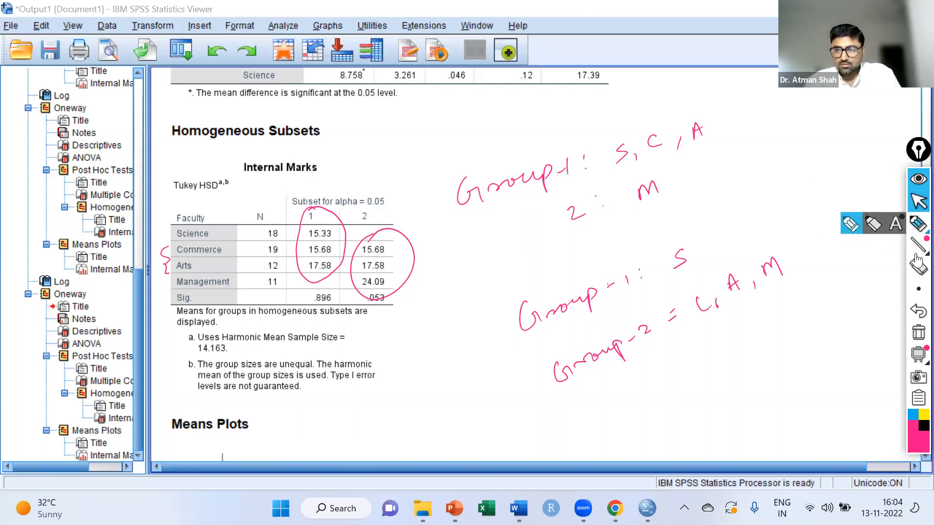
left_click(918, 333)
scroll(680, 371, "down", 5)
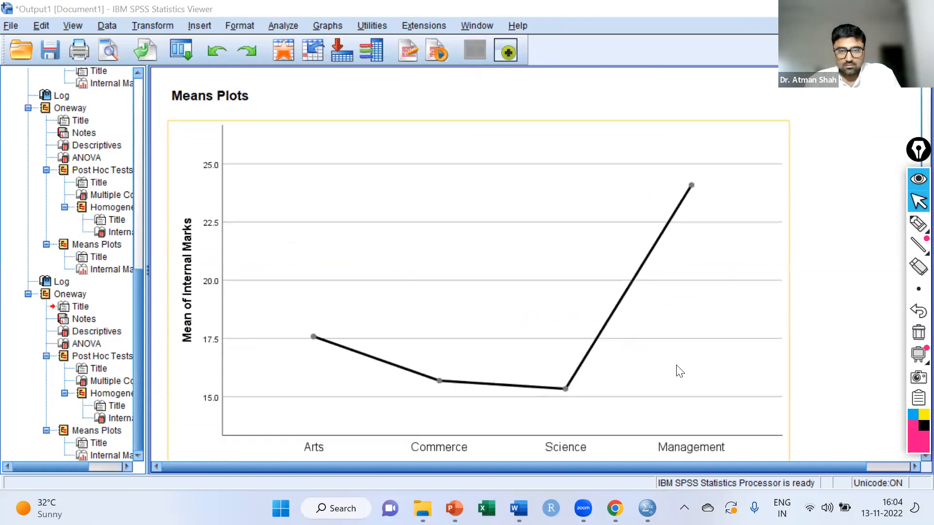
scroll(679, 370, "down", 1)
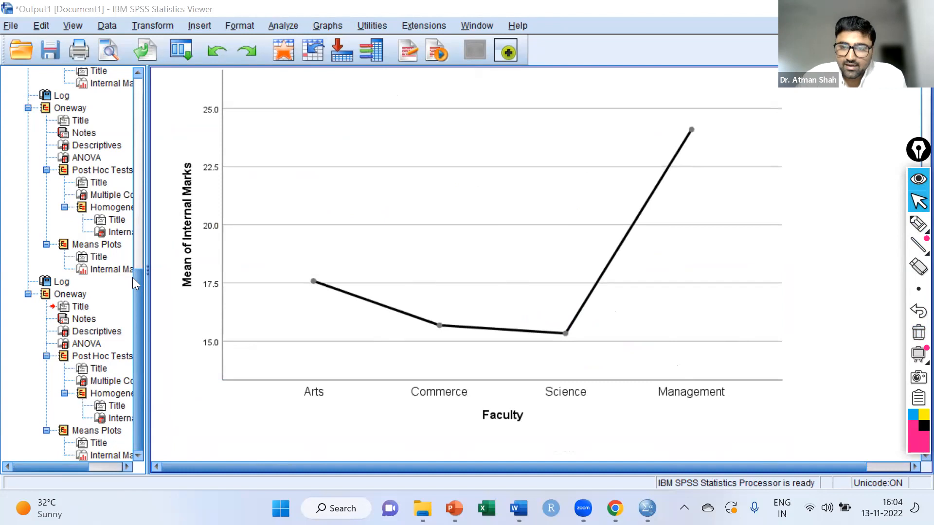
left_click(297, 241)
left_click_drag(786, 434, 665, 293)
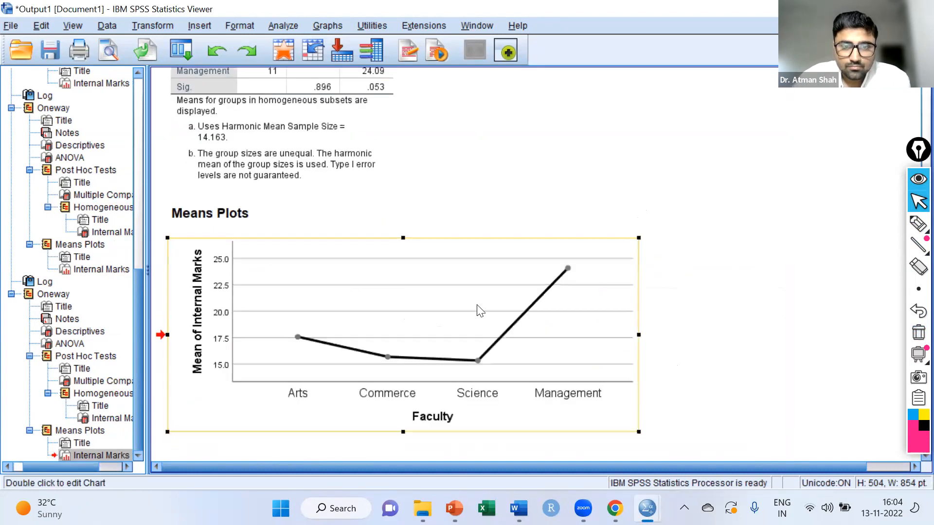
Open the means plot in the Chart Editor, show data labels on it and close the Properties window
double_click(430, 273)
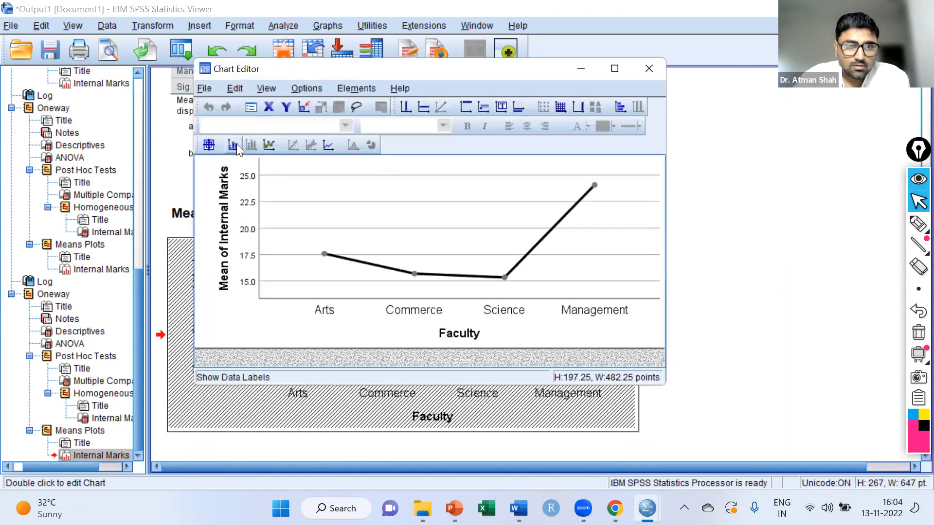
left_click(234, 143)
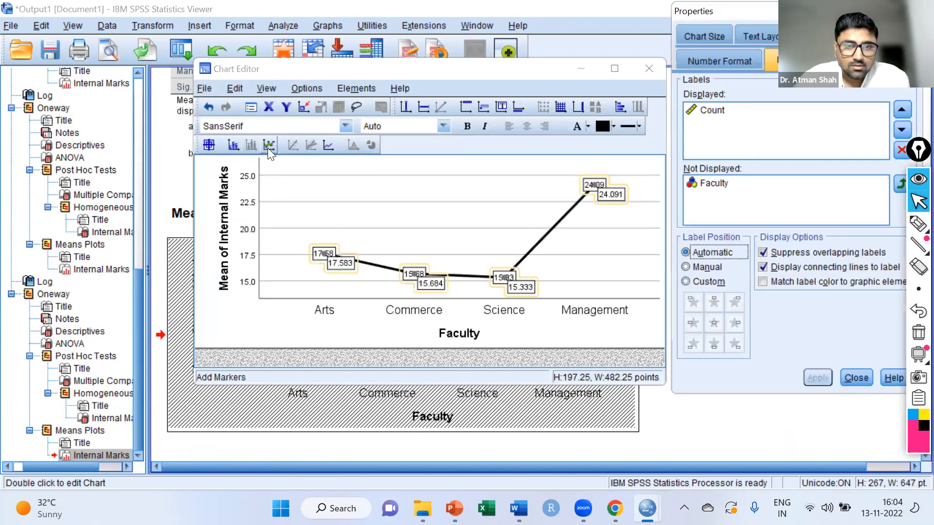
left_click(856, 378)
Use data label mode to remove the duplicate three-decimal label from each faculty's point, and close the Chart Editor
left_click(209, 144)
left_click(339, 261)
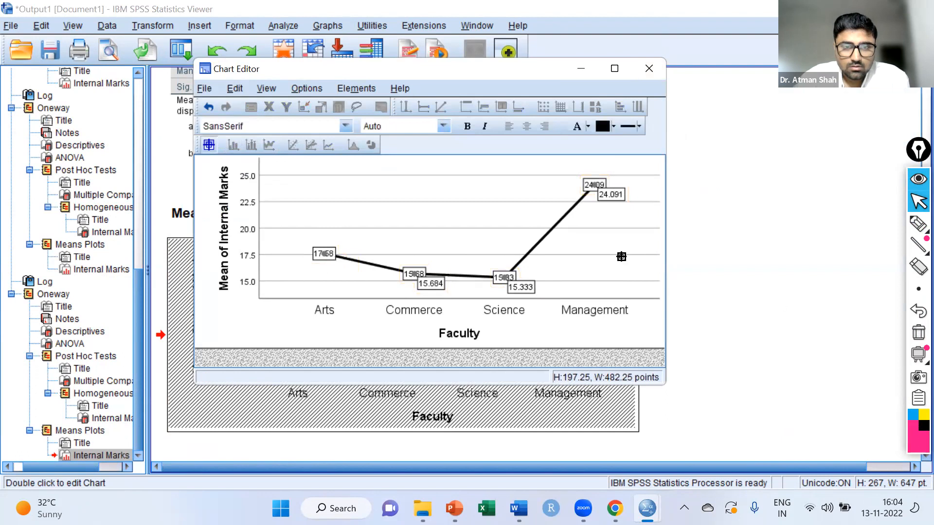
left_click(437, 285)
left_click(519, 286)
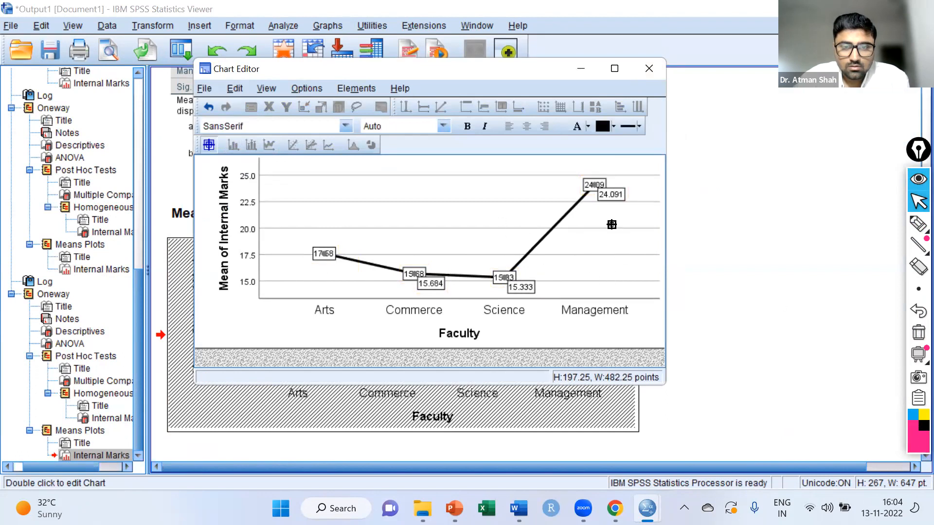
left_click(610, 195)
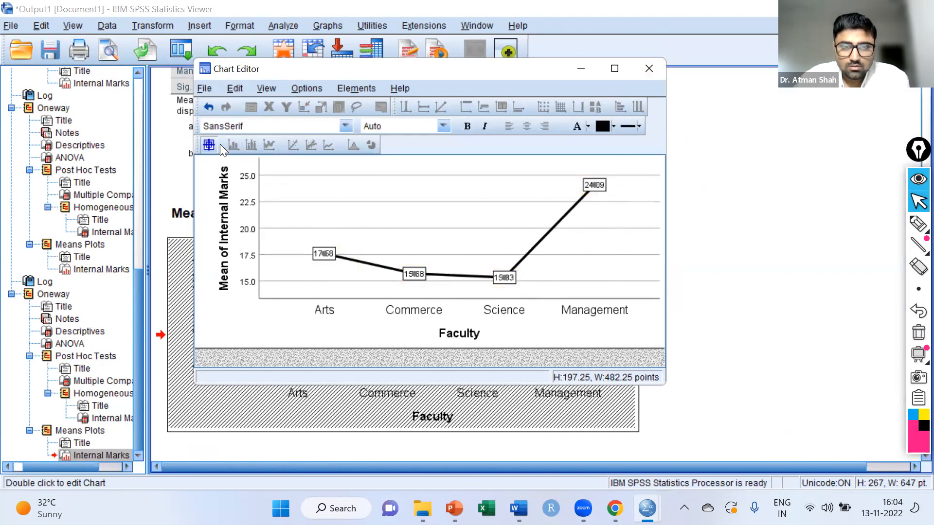
left_click(649, 69)
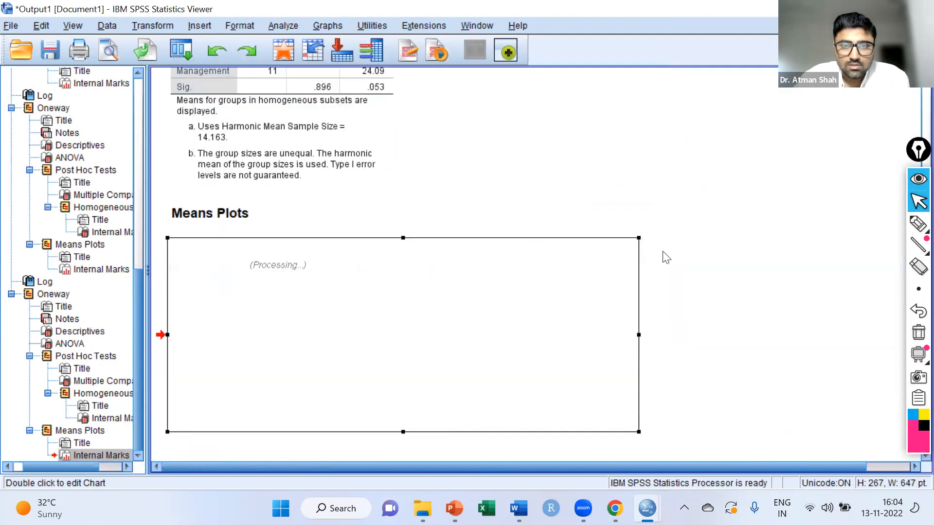
left_click(750, 367)
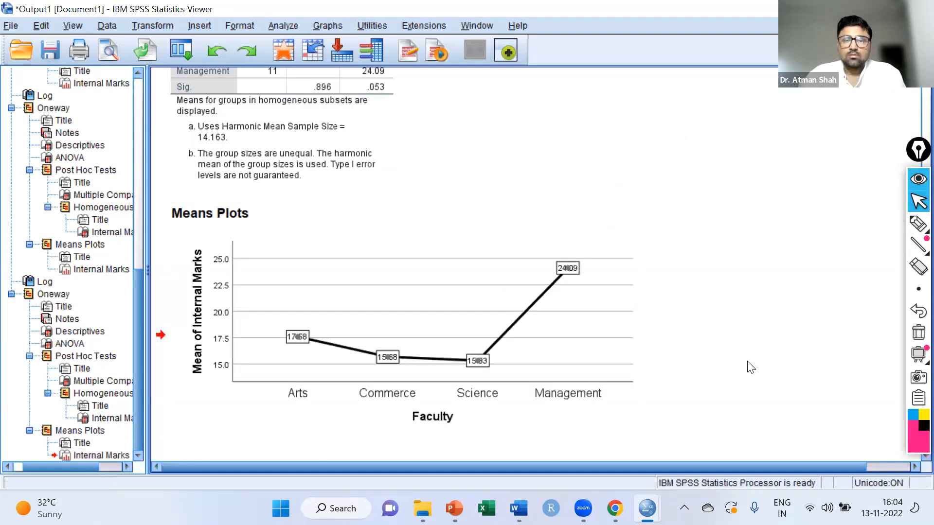
Circle the Management point on the means plot with the pen and return to the normal pointer
left_click(564, 284)
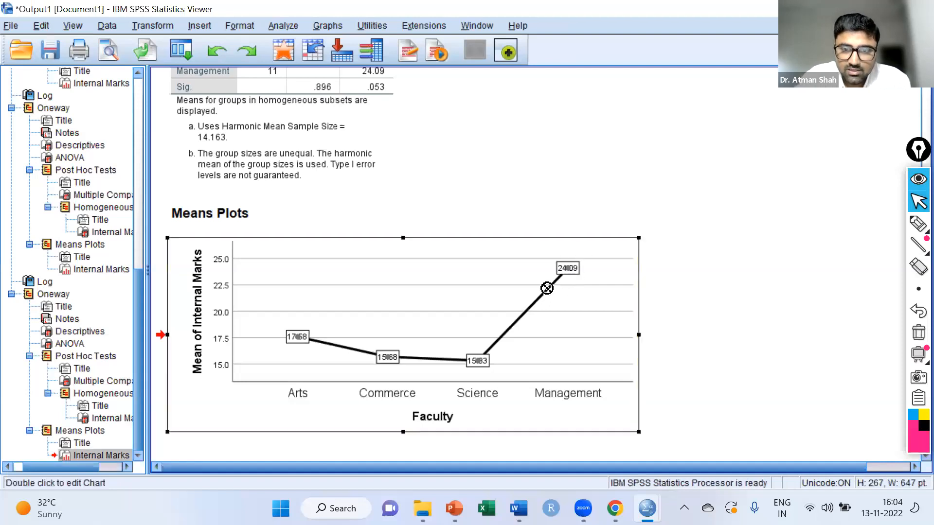
left_click(918, 223)
mouse_move(577, 249)
left_mouse_down()
mouse_move(554, 261)
mouse_move(563, 247)
left_mouse_up()
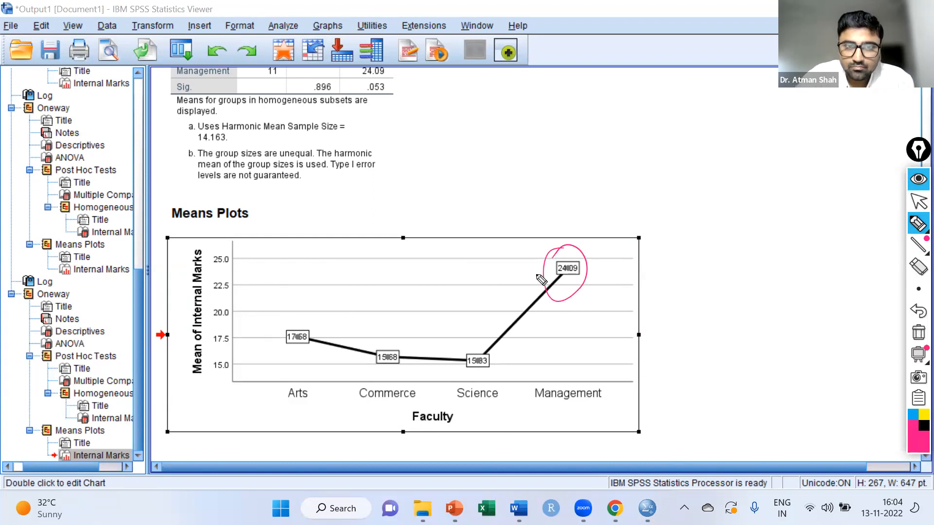
left_click(918, 201)
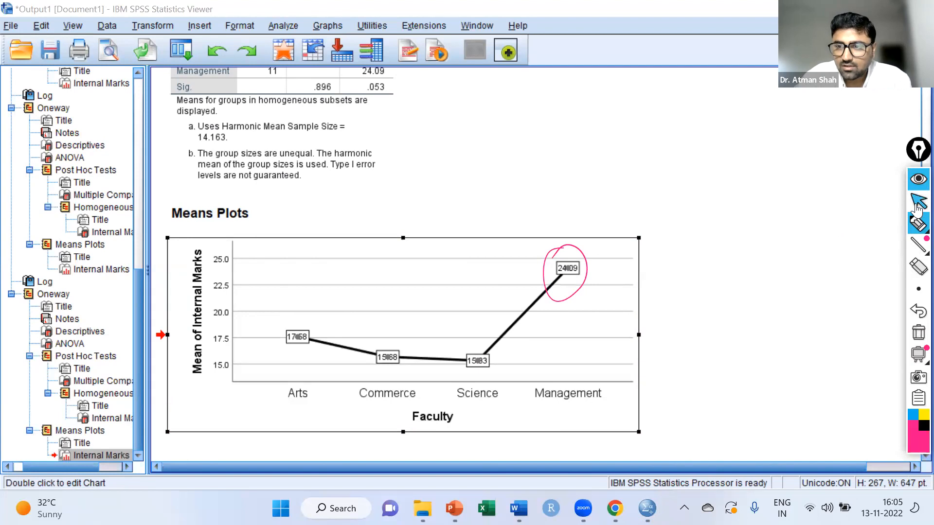
Clear the pen circle and circle the significance value of the Science versus Management row in the Multiple Comparisons table
scroll(690, 283, "up", 10)
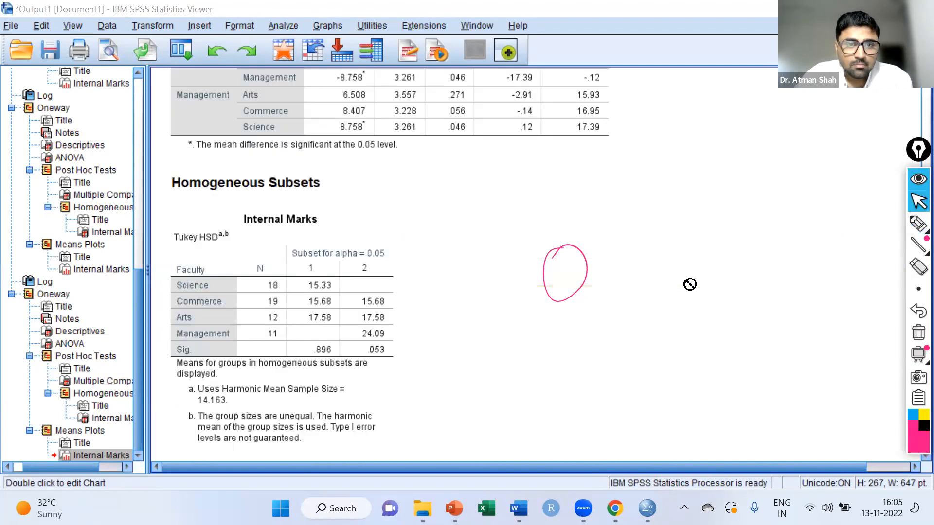
scroll(690, 284, "up", 2)
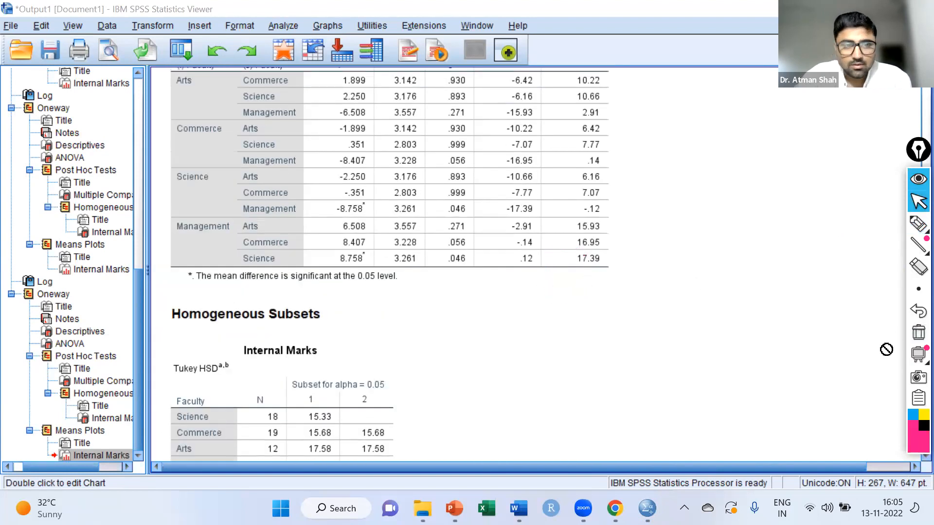
left_click(454, 200)
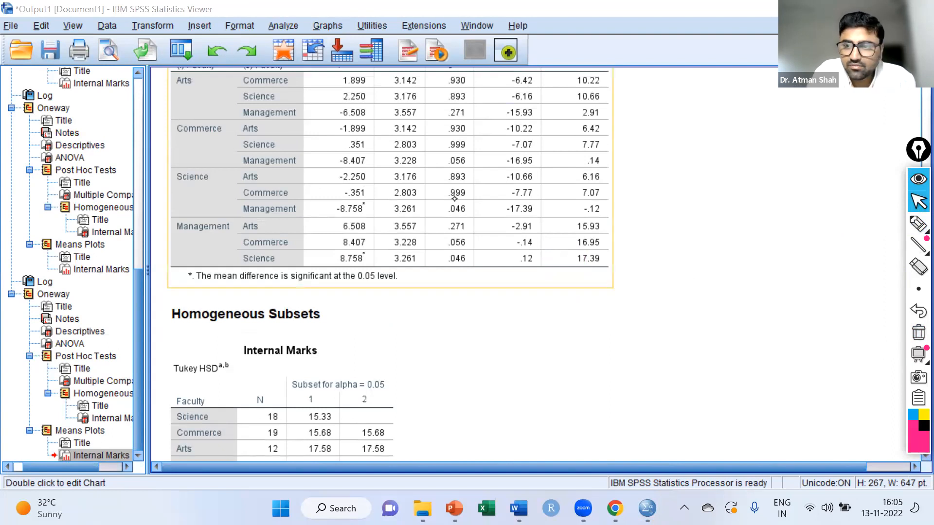
left_click(907, 227)
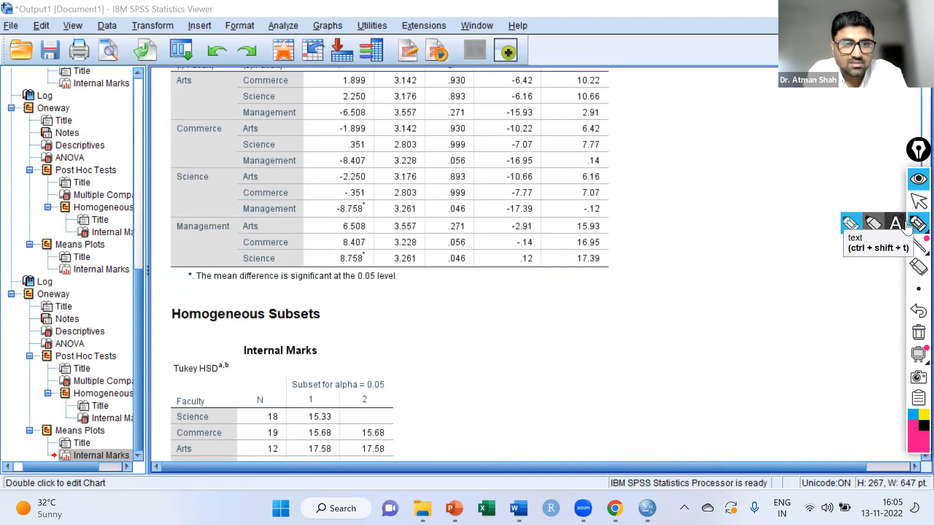
mouse_move(452, 204)
left_mouse_down()
mouse_move(472, 219)
mouse_move(448, 200)
left_mouse_up()
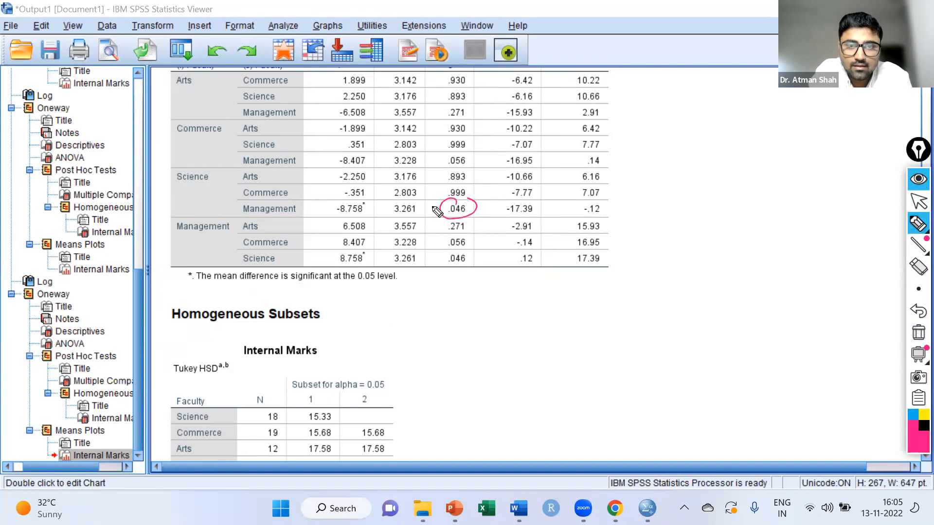
Circle the significance value of the Management versus Science row, erase all pen marks and return to the normal pointer
mouse_move(455, 253)
left_mouse_down()
mouse_move(448, 272)
mouse_move(471, 246)
mouse_move(436, 261)
left_mouse_up()
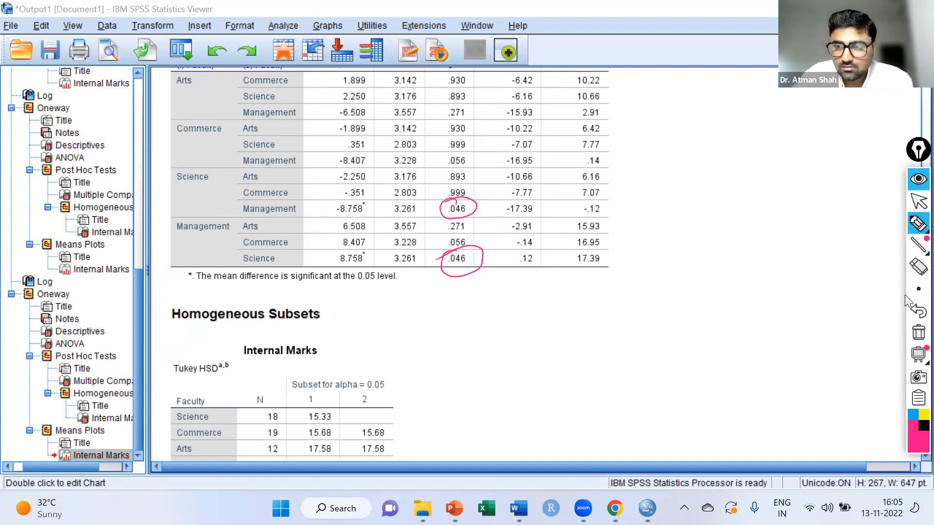
left_click(917, 333)
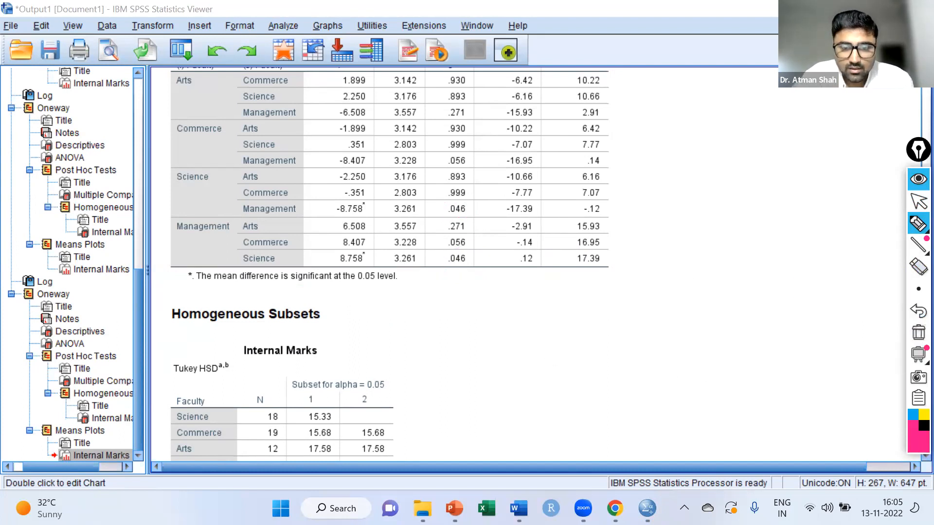
left_click(917, 202)
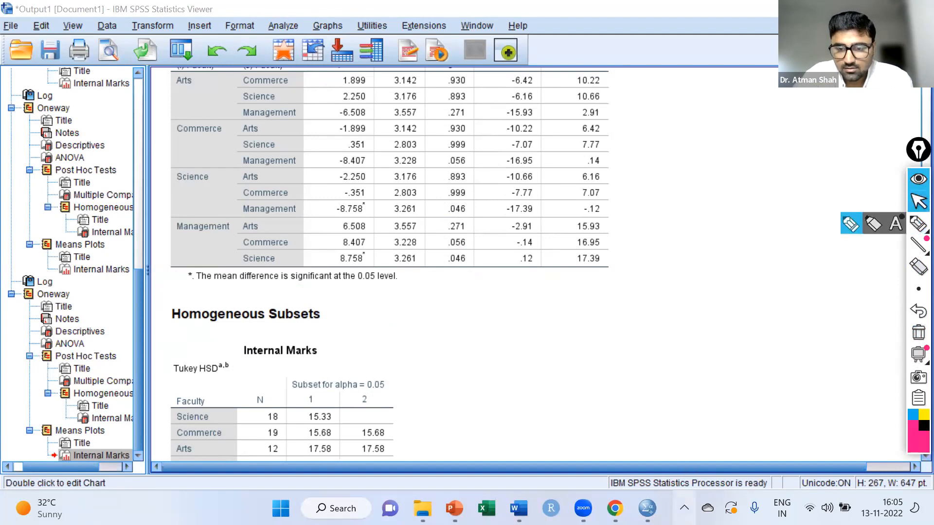
Switch to the Data Editor and select the Ext and Total columns
left_click(710, 449)
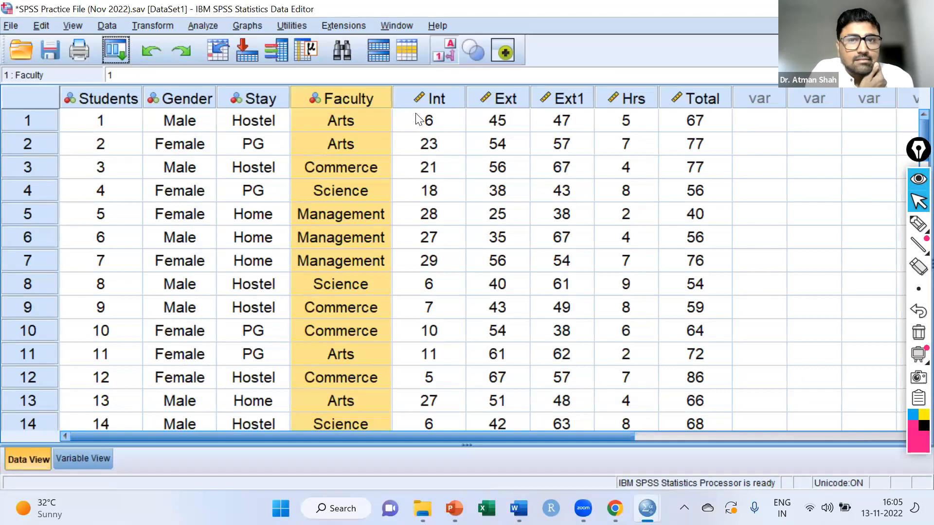
left_click(498, 96)
left_click(680, 98)
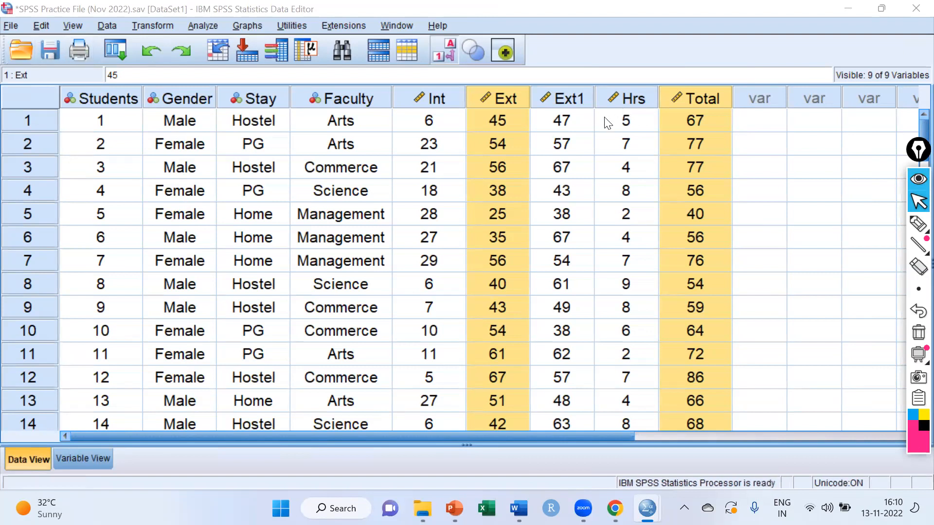
Reopen the One-Way ANOVA dialog and remove Internal Marks from the dependent list
left_click(224, 60)
left_click(111, 77)
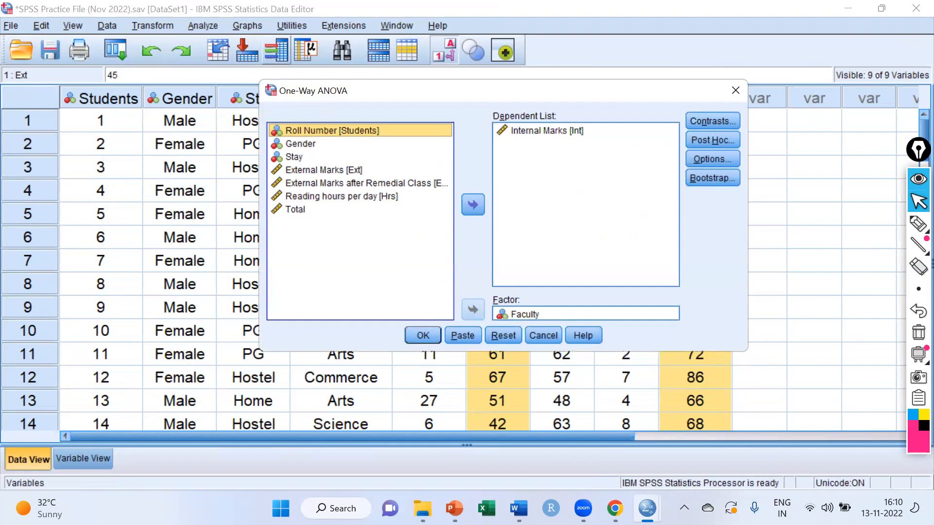
left_click(527, 131)
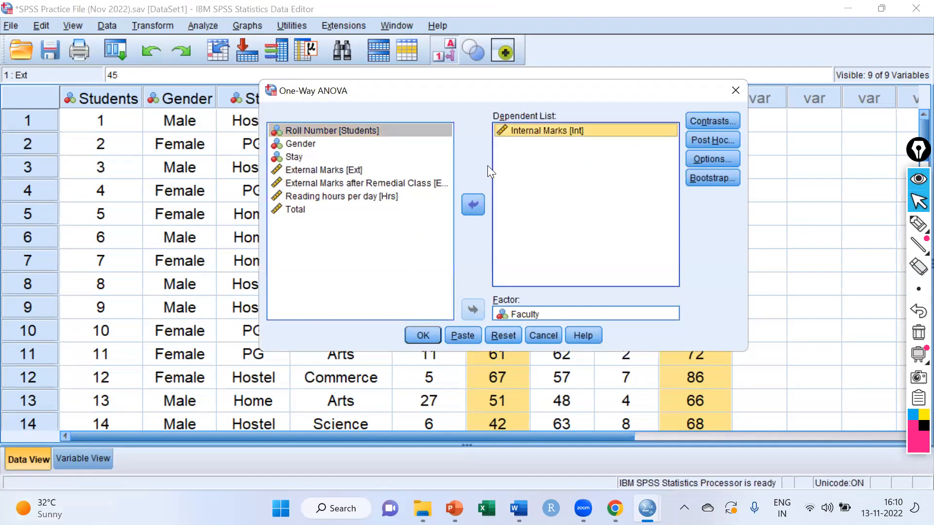
left_click(467, 204)
Add External Marks and Total as dependent variables with Faculty as the factor, and run the one-way ANOVA
left_click(350, 182)
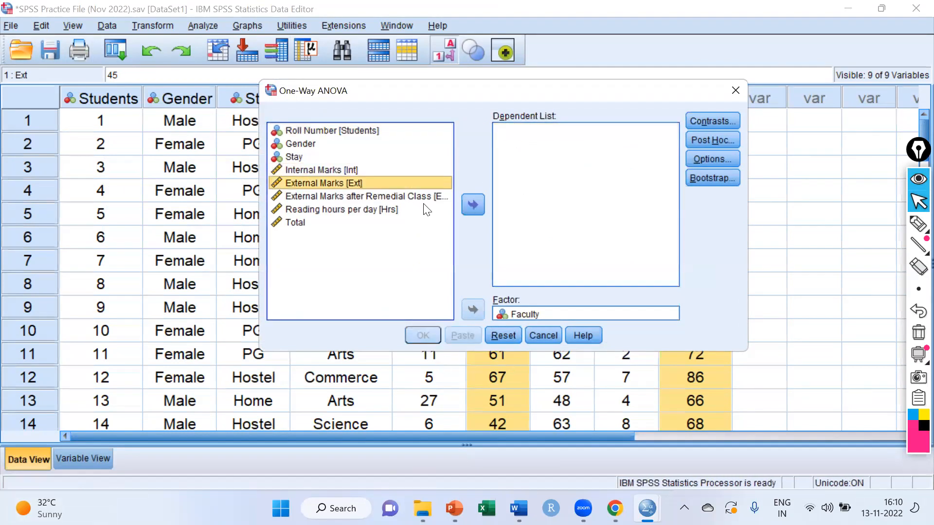
left_click(470, 199)
left_click(302, 210)
left_click(474, 205)
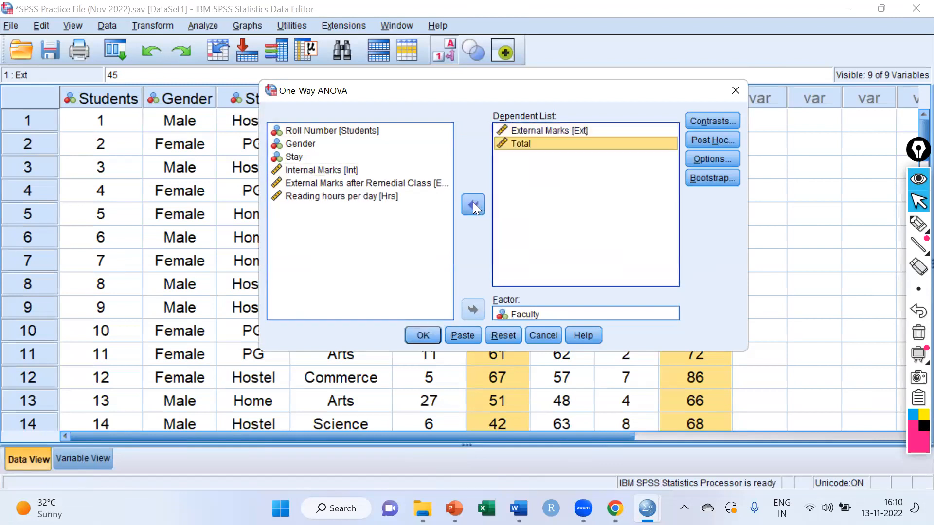
left_click(422, 335)
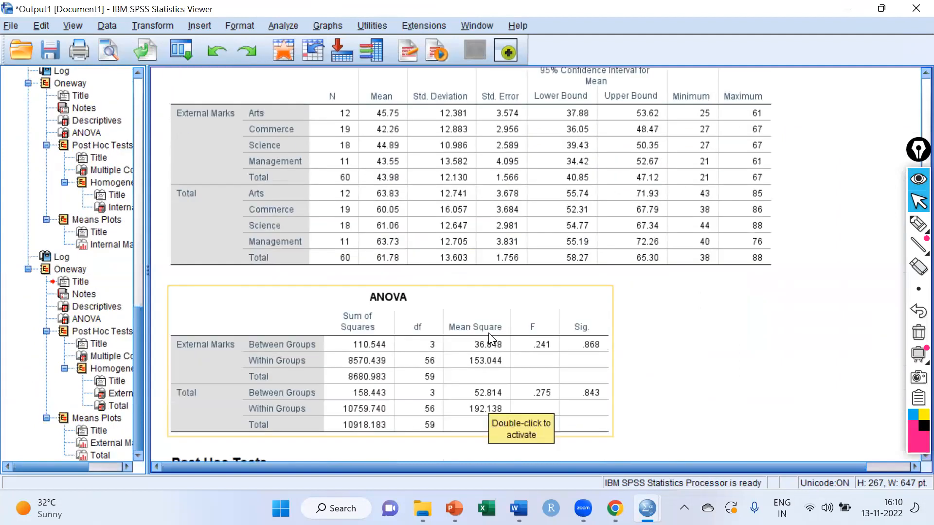
Circle the ANOVA table's significance values for External Marks and Total with the pen
left_click(397, 214)
scroll(406, 249, "down", 3)
left_click(418, 265)
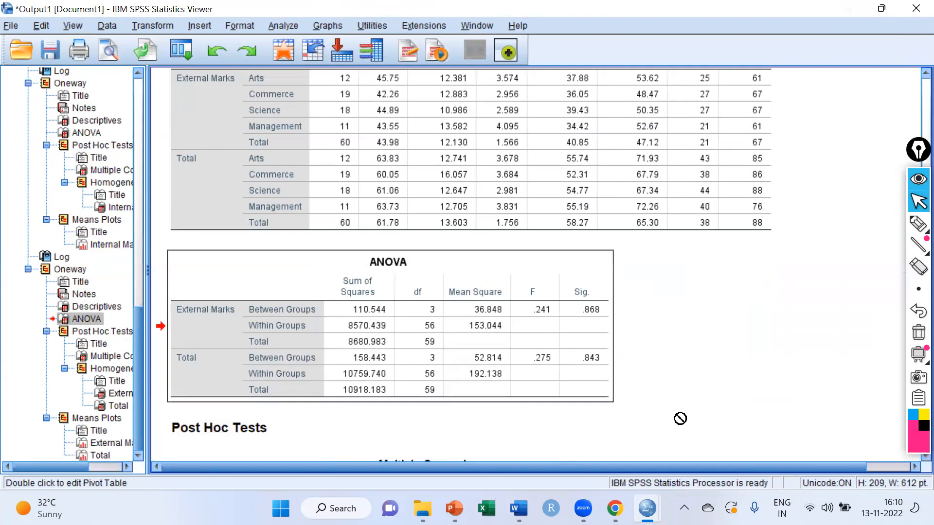
left_click(917, 223)
left_click(848, 226)
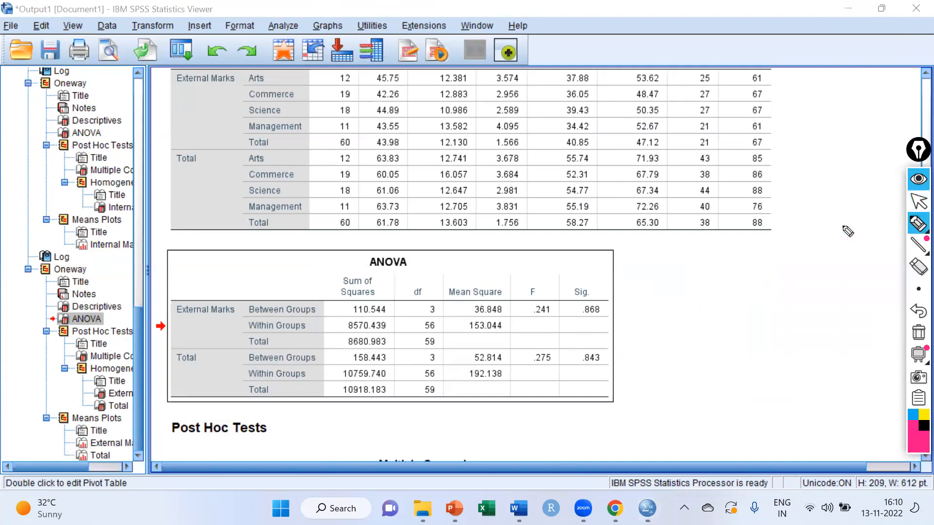
mouse_move(594, 282)
left_mouse_down()
mouse_move(582, 373)
mouse_move(566, 366)
left_mouse_up()
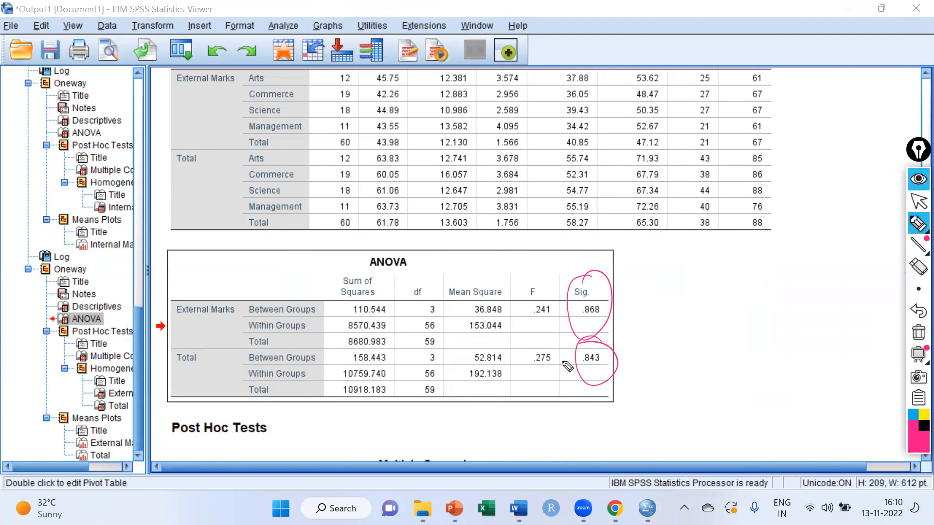
Bracket the ANOVA results and handwrite beside them "don't have significant result. we fail to reject Ho for both cases"
left_click_drag(644, 273, 659, 377)
mouse_move(684, 304)
left_mouse_down()
mouse_move(749, 270)
mouse_move(786, 270)
mouse_move(825, 236)
left_mouse_up()
mouse_move(703, 336)
left_mouse_down()
mouse_move(771, 316)
mouse_move(834, 282)
mouse_move(850, 257)
left_mouse_up()
left_click(780, 344)
mouse_move(778, 343)
left_mouse_down()
mouse_move(846, 307)
mouse_move(848, 284)
left_mouse_up()
left_click_drag(691, 406, 722, 403)
left_click_drag(753, 395, 827, 358)
mouse_move(786, 420)
left_mouse_down()
mouse_move(857, 361)
mouse_move(873, 358)
mouse_move(881, 322)
mouse_move(902, 314)
left_mouse_up()
mouse_move(804, 438)
left_mouse_down()
mouse_move(849, 412)
mouse_move(888, 361)
mouse_move(878, 362)
left_mouse_up()
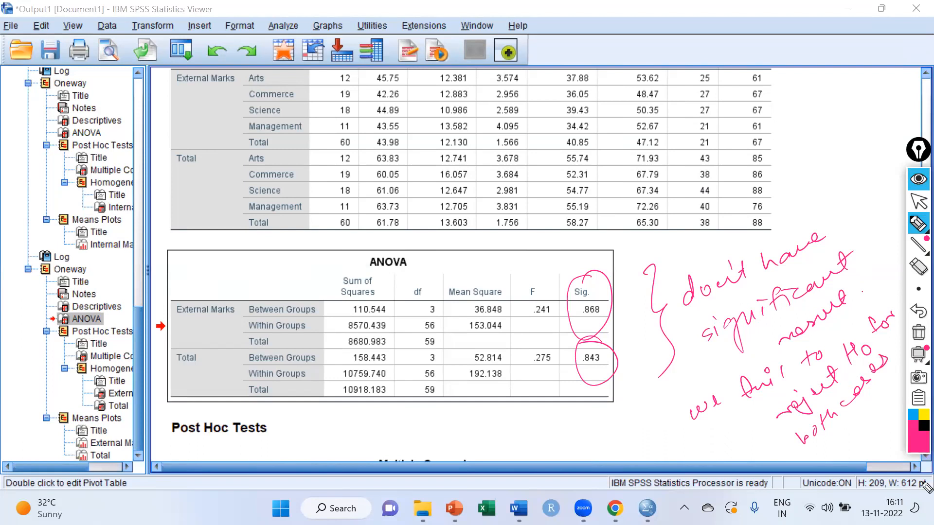
Erase the ANOVA notes and circle the External Marks significance values in the Multiple Comparisons table with the pen
left_click(918, 332)
left_click(918, 201)
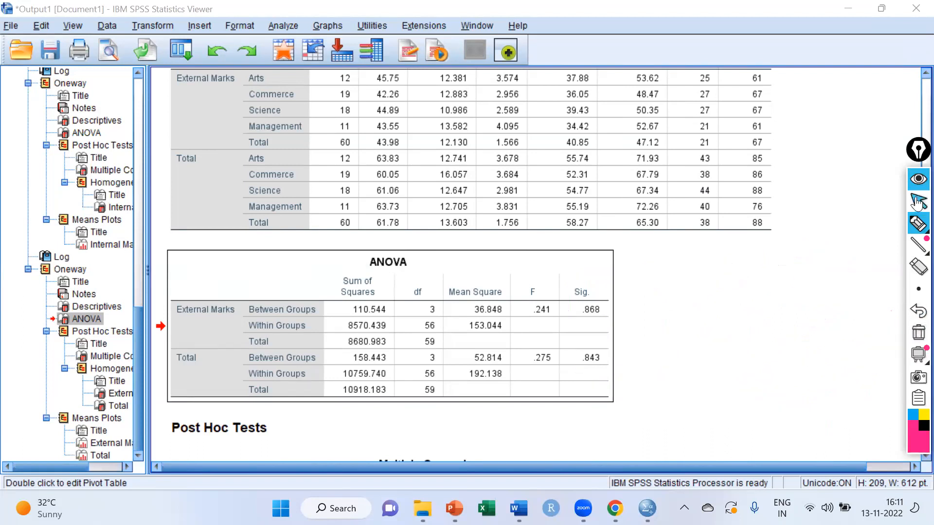
scroll(632, 312, "down", 10)
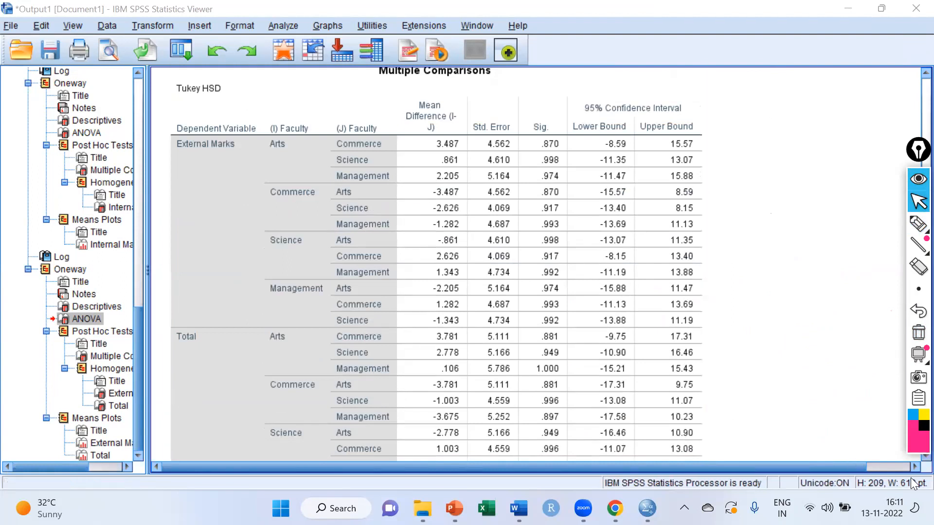
left_click(918, 223)
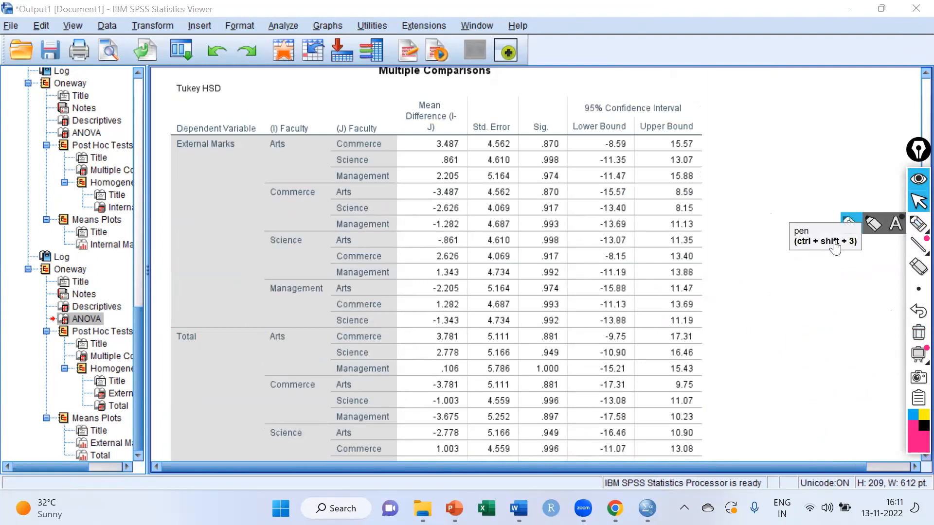
left_click_drag(543, 118, 533, 281)
mouse_move(537, 321)
left_mouse_down()
mouse_move(560, 327)
mouse_move(574, 148)
mouse_move(562, 114)
mouse_move(532, 138)
left_mouse_up()
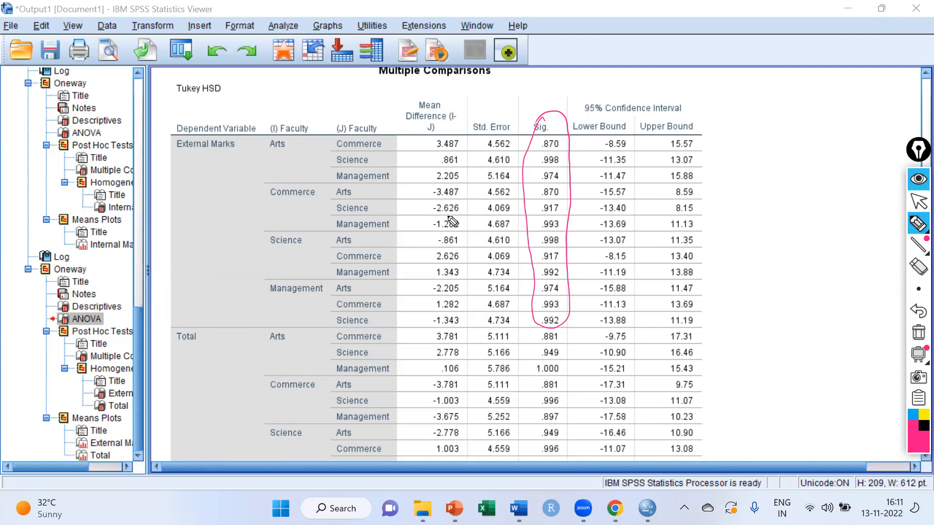
Return to the normal pointer and examine the significance values of the Total rows in the Multiple Comparisons table
left_click_drag(227, 343, 244, 408)
left_click(917, 311)
left_click(918, 202)
left_click(172, 364)
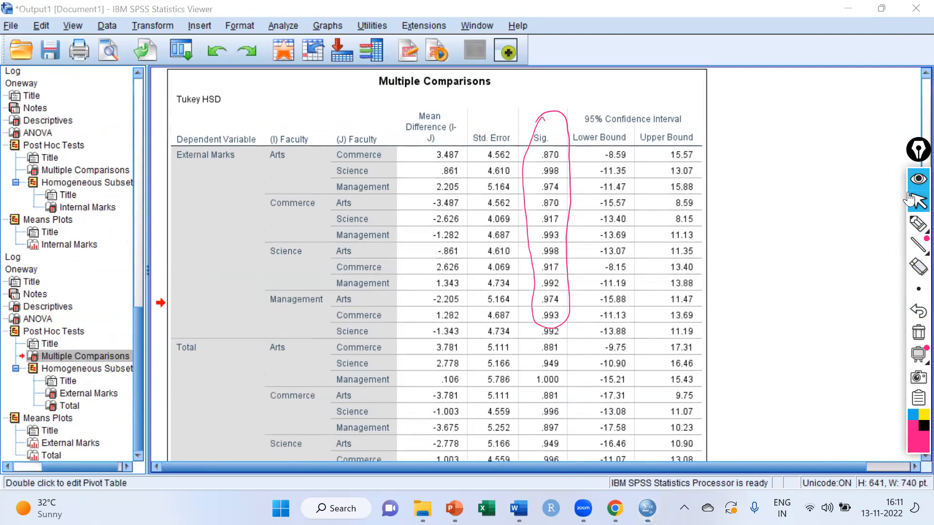
left_click(922, 455)
scroll(602, 296, "down", 3)
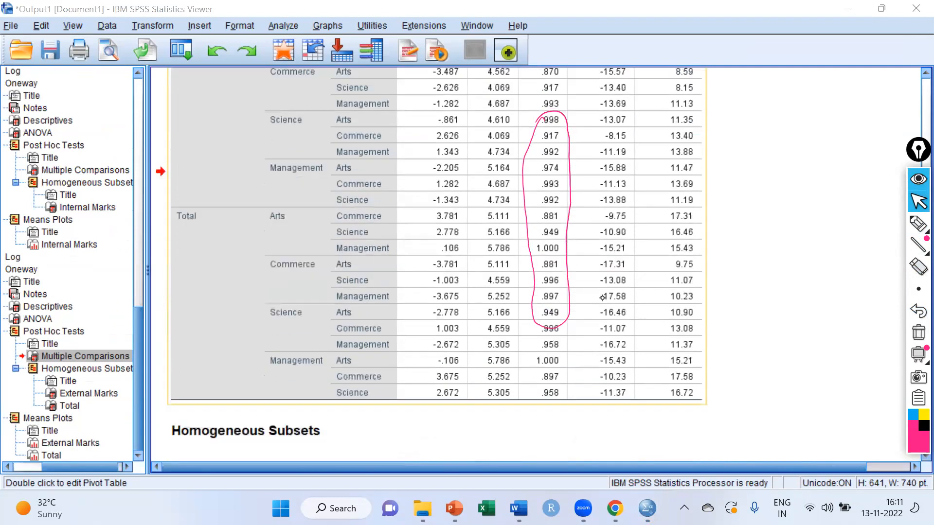
scroll(602, 297, "down", 2)
scroll(605, 304, "up", 1)
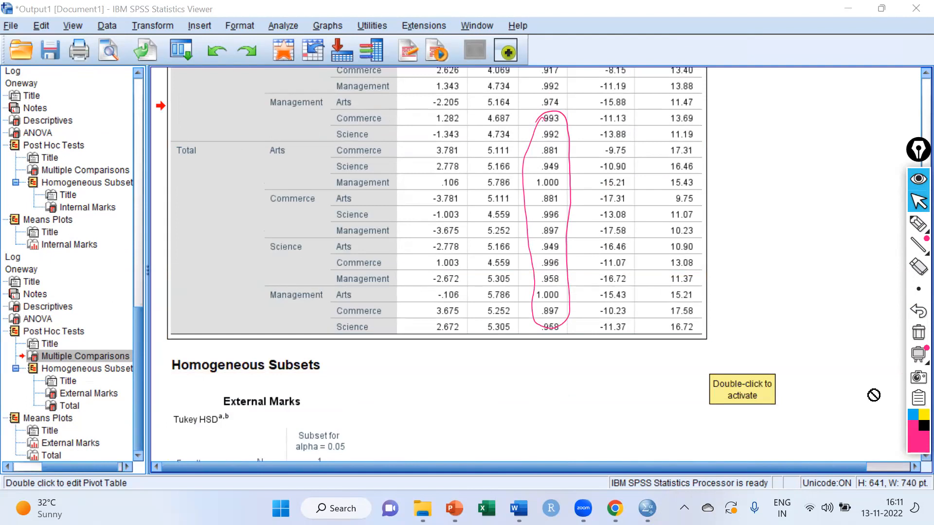
Erase the pen mark, circle the subset column of the External Marks homogeneous subsets table and return to the normal pointer
left_click(226, 398)
scroll(214, 391, "down", 10)
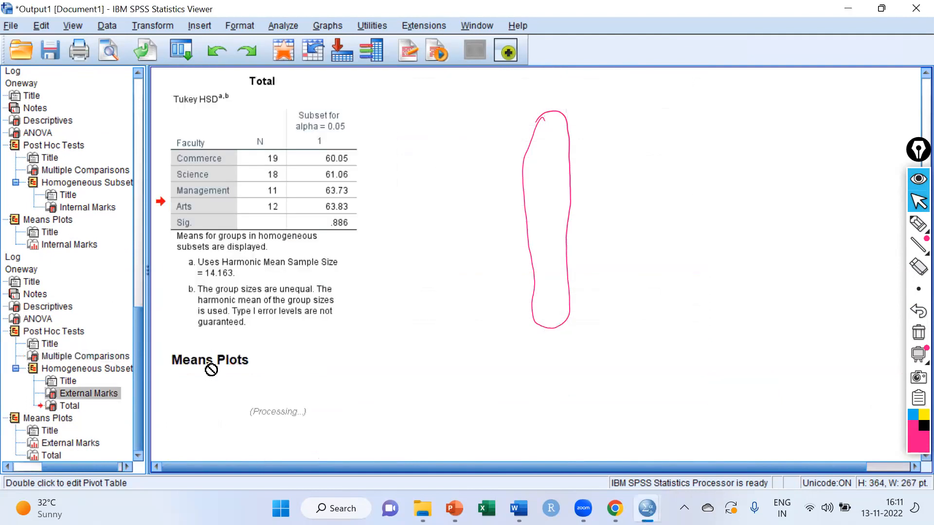
left_click(918, 333)
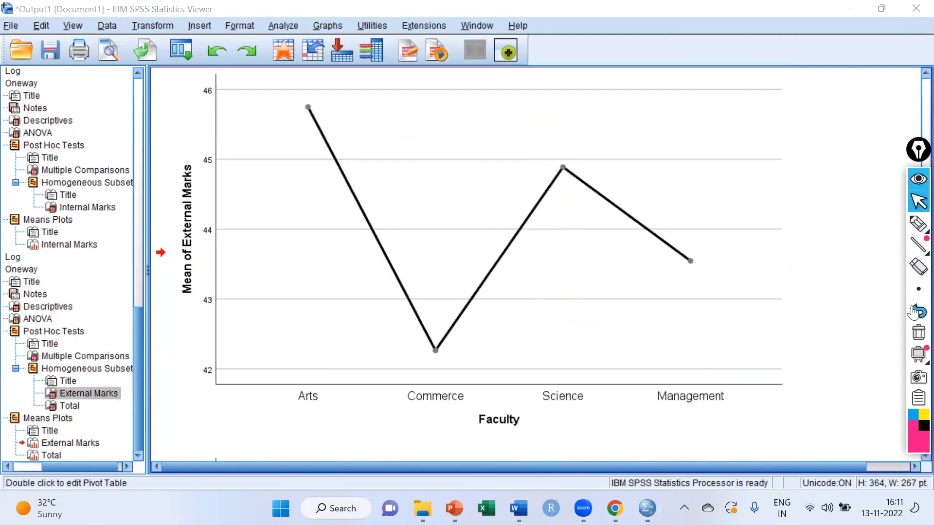
scroll(691, 222, "up", 10)
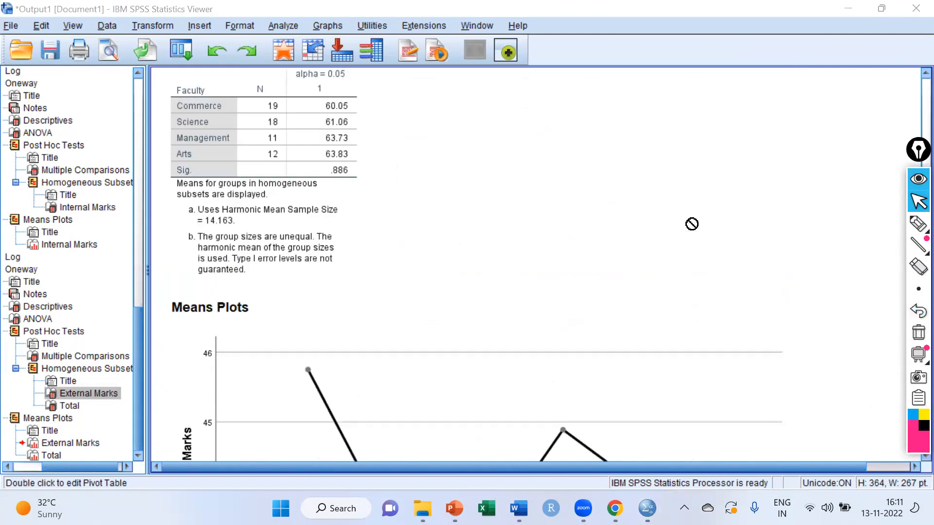
scroll(691, 224, "up", 2)
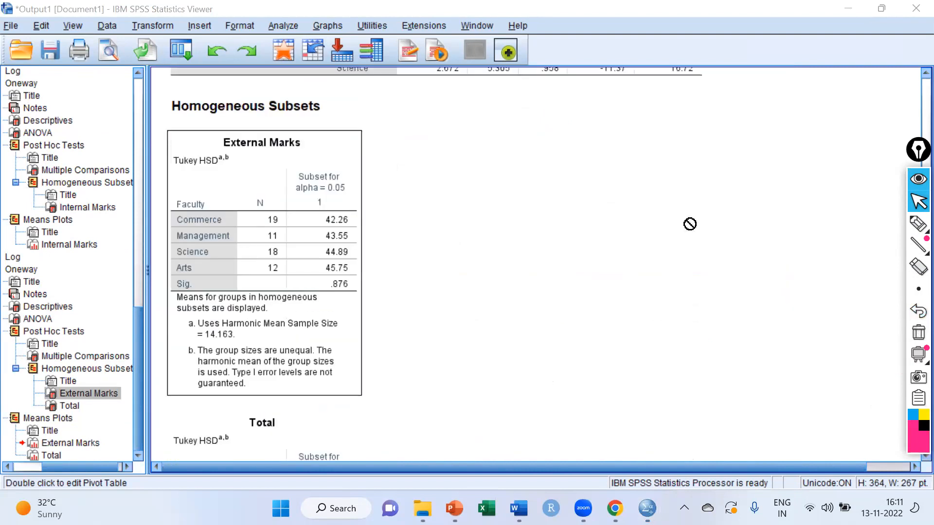
left_click(918, 223)
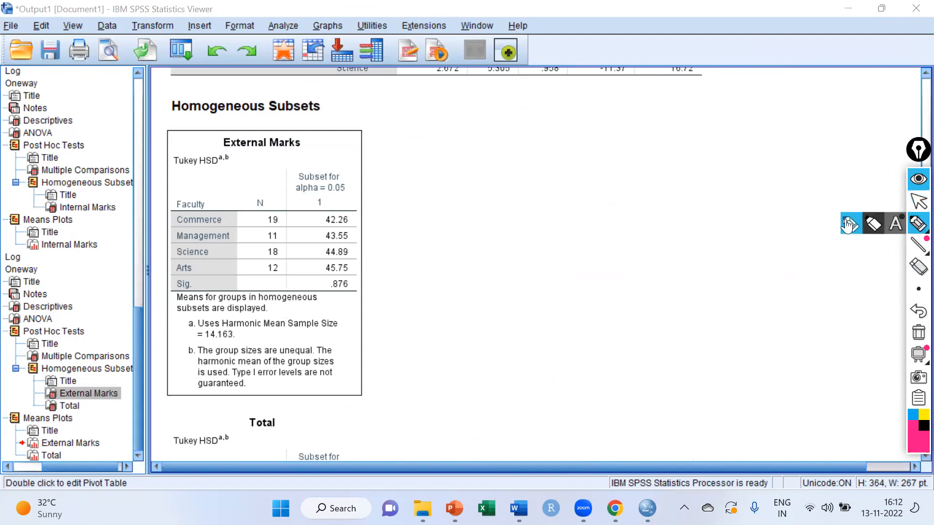
mouse_move(326, 163)
left_mouse_down()
mouse_move(292, 279)
mouse_move(365, 182)
mouse_move(332, 155)
left_mouse_up()
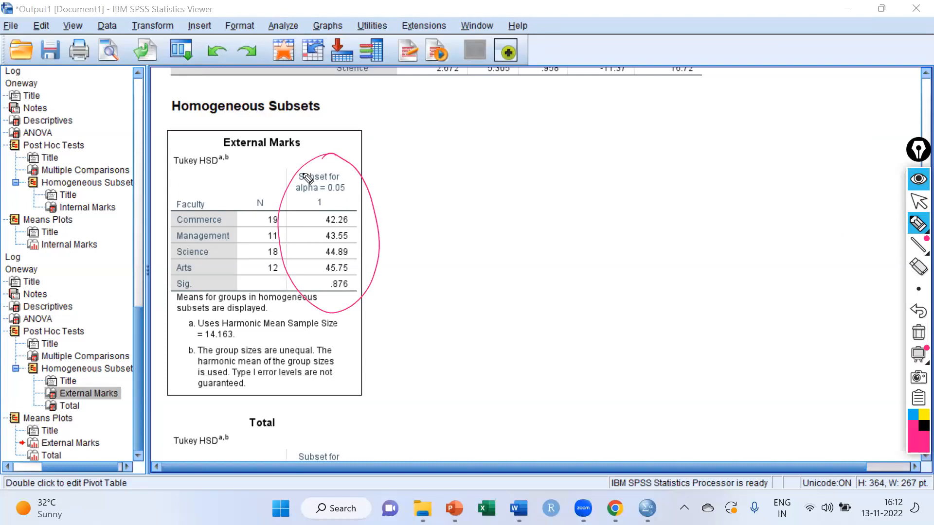
left_click(918, 201)
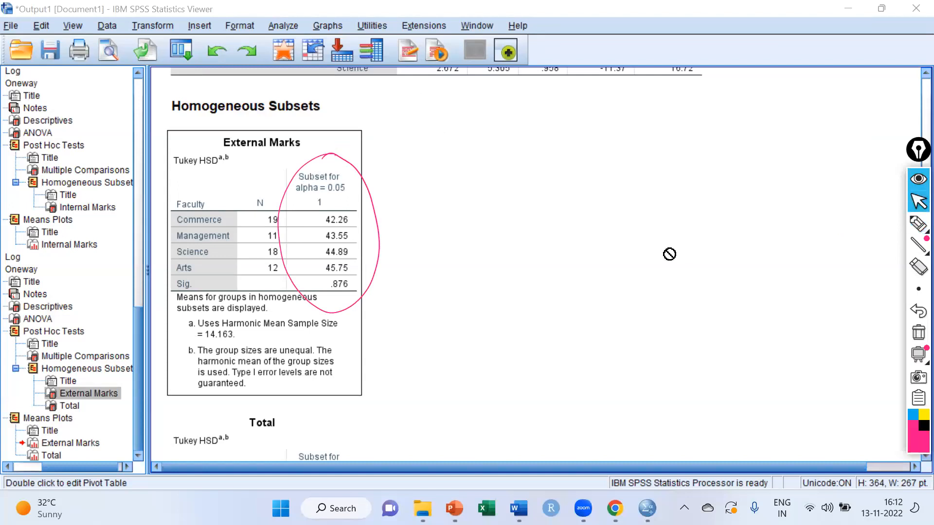
Examine the Total homogeneous subsets table, continue to the External Marks means plot and erase the pen circle
scroll(665, 259, "down", 3)
scroll(665, 259, "down", 3)
scroll(664, 261, "down", 2)
scroll(664, 261, "up", 2)
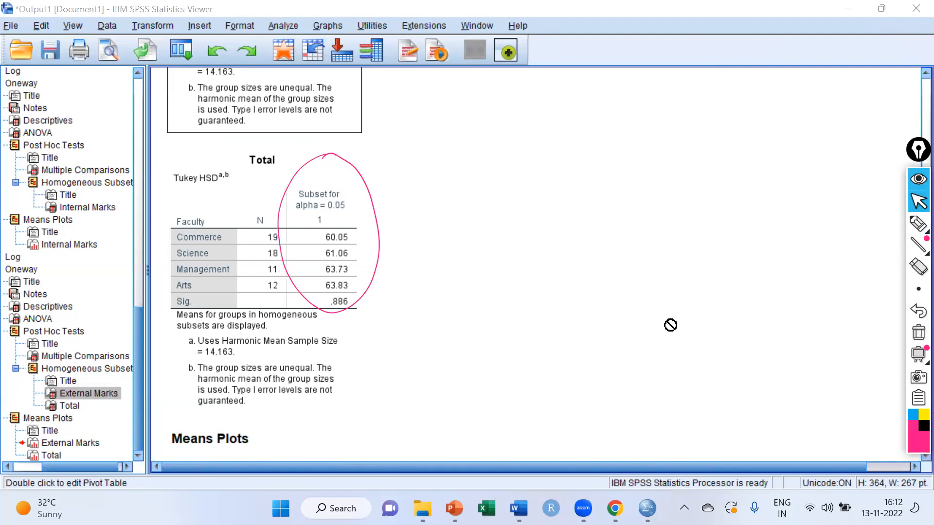
scroll(679, 346, "down", 7)
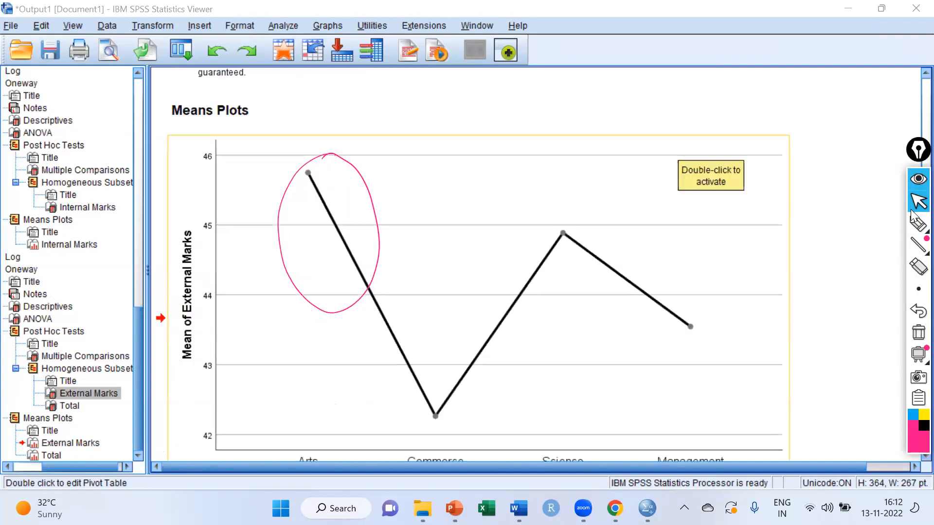
left_click(918, 333)
Shrink the Total means plot to about three-quarters of its width
scroll(648, 302, "down", 10)
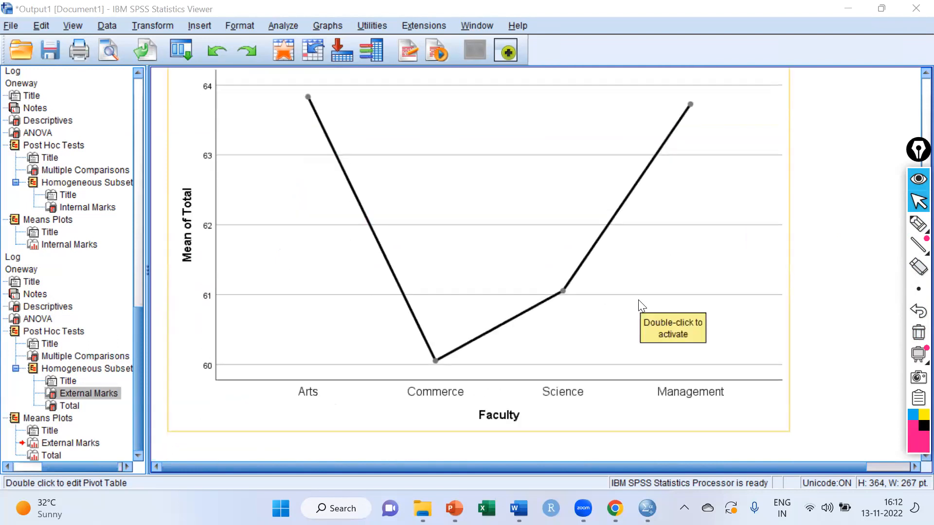
left_click(784, 427)
left_click_drag(793, 439, 640, 308)
Shrink the External Marks means plot to about three-quarters of its width and view both means plots together
scroll(641, 308, "up", 3)
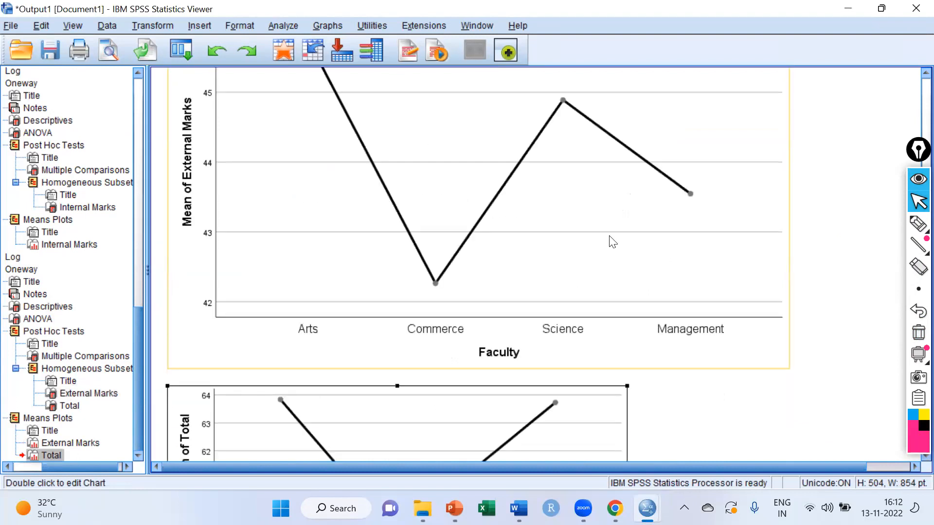
left_click(611, 242)
left_click_drag(796, 442, 615, 265)
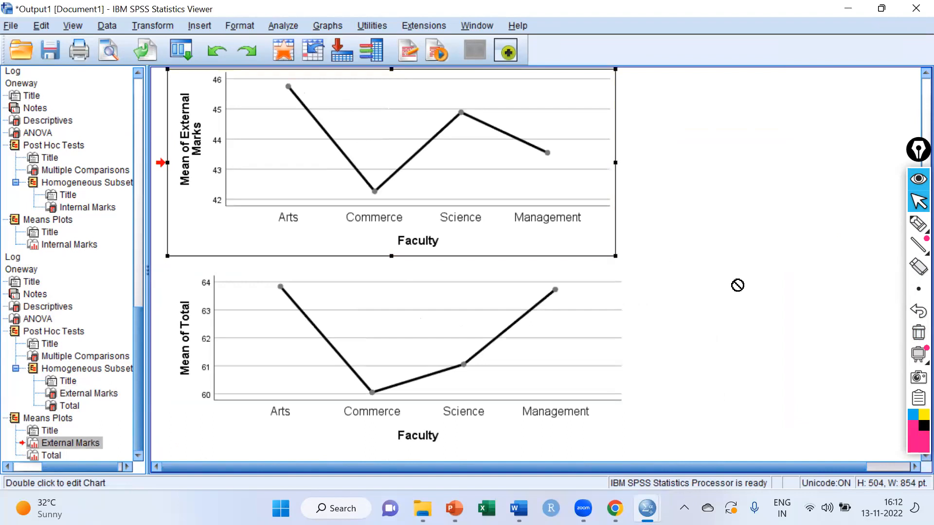
scroll(737, 285, "up", 3)
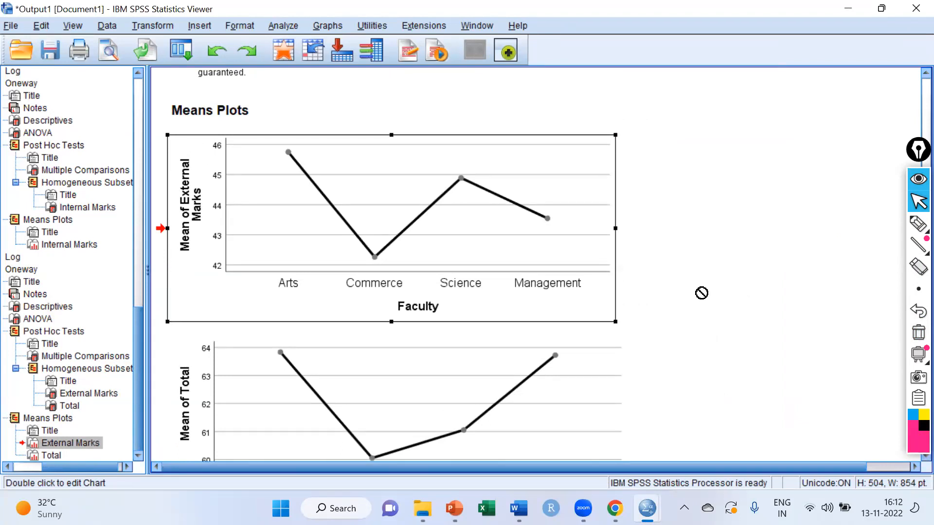
scroll(700, 293, "down", 3)
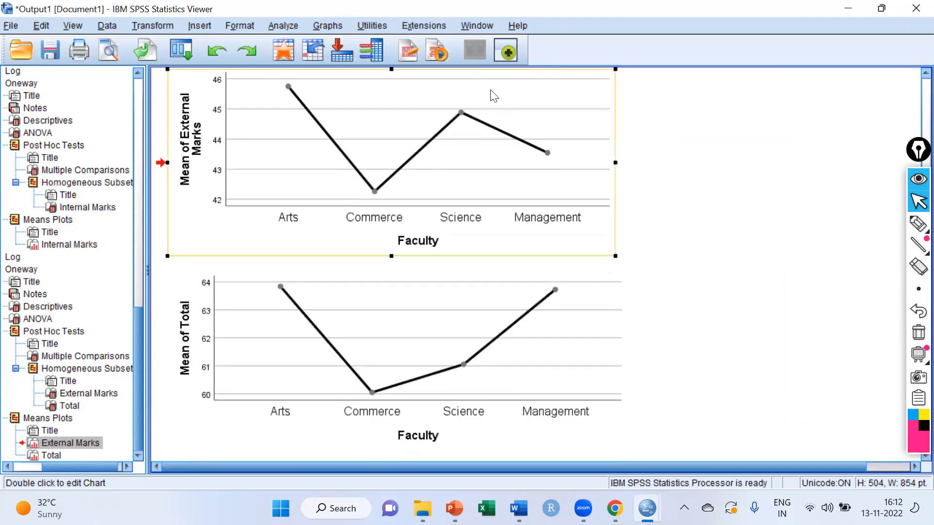
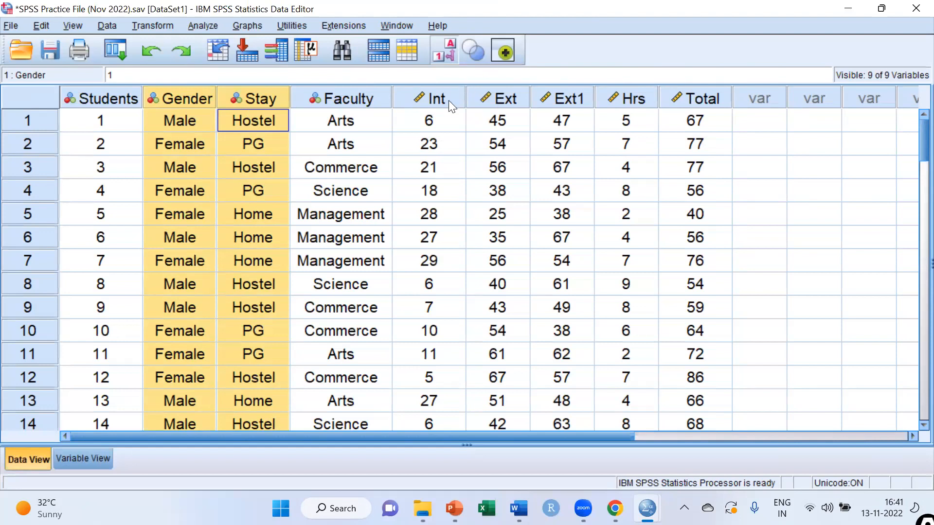
Highlight the Gender, Stay and Int columns in the dataset
left_click(183, 103)
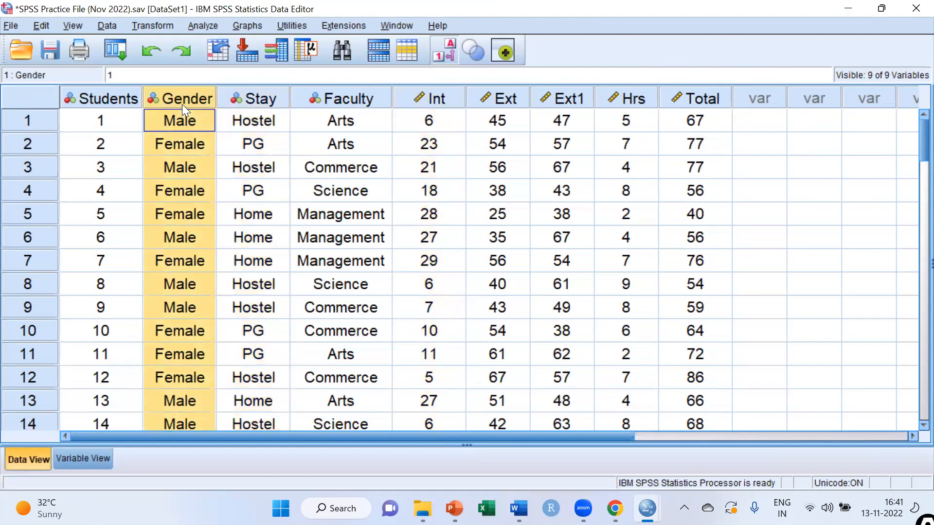
left_click(253, 102, "shift")
left_click(416, 101, "ctrl")
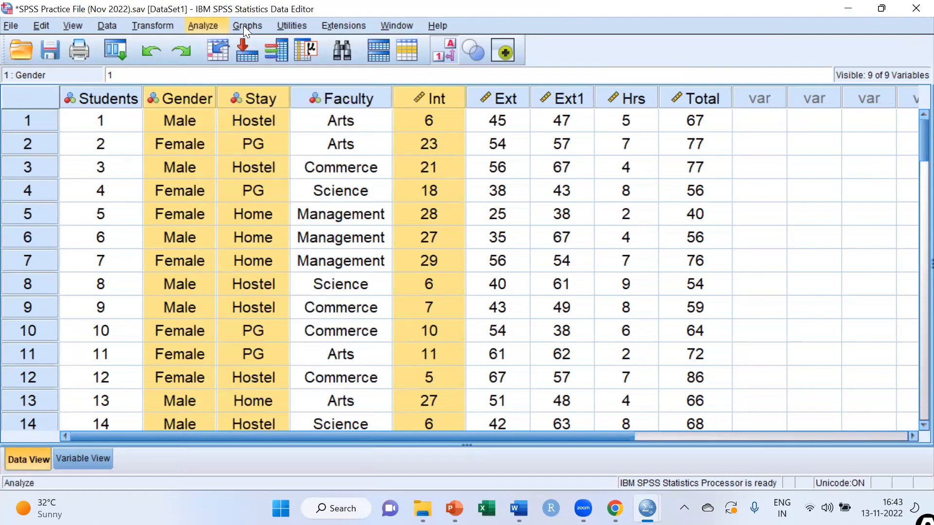
Start a General Linear Model Univariate analysis with Internal Marks [Int] as the dependent variable
left_click(152, 26)
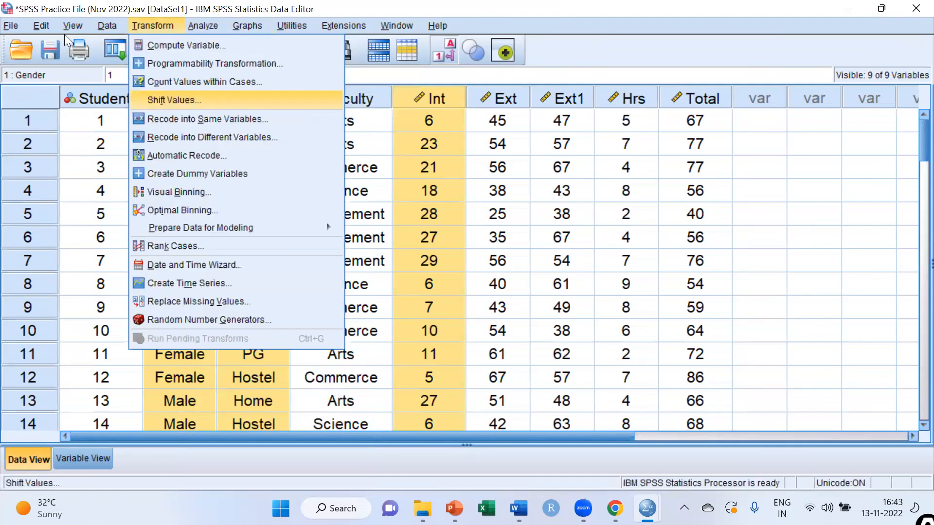
left_click(201, 26)
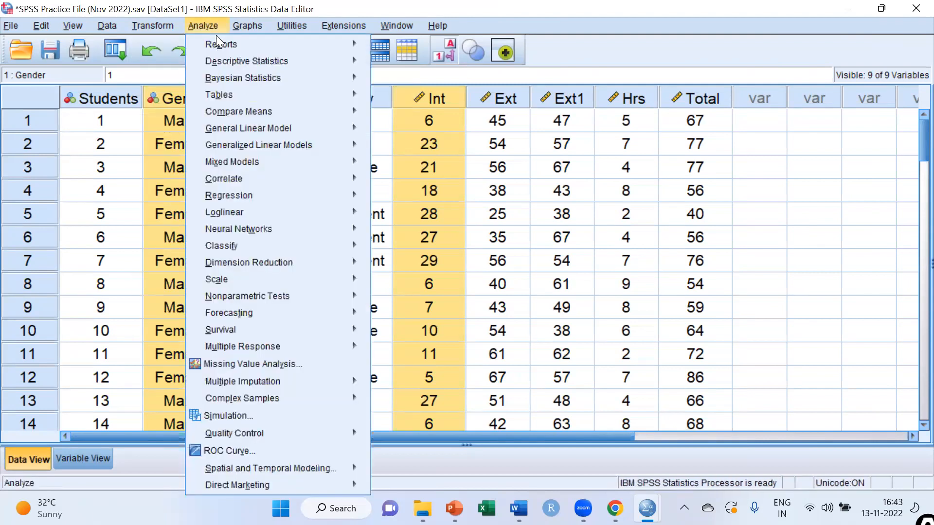
mouse_move(281, 129)
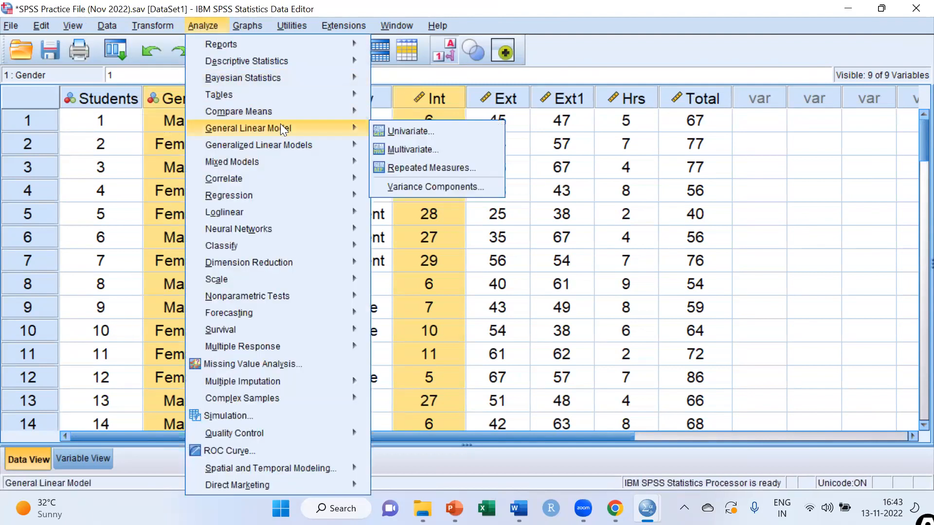
left_click(448, 136)
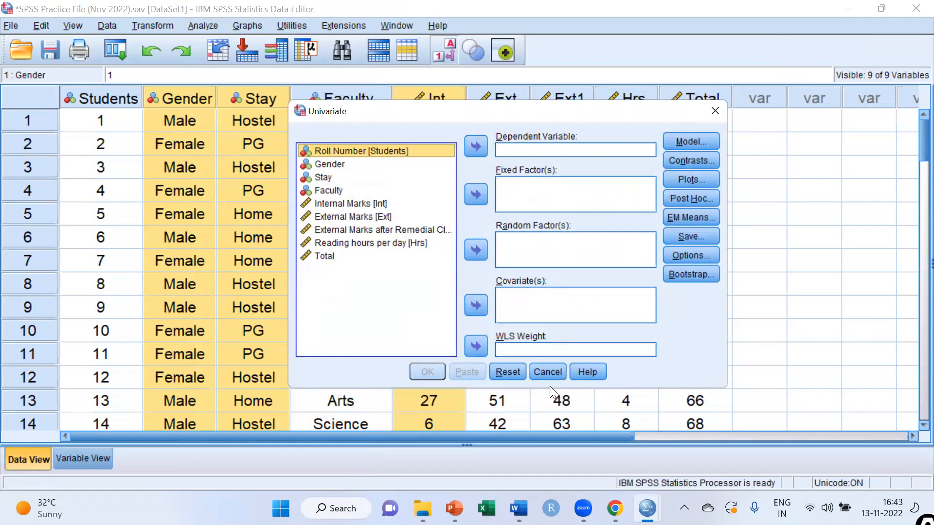
left_click(357, 201)
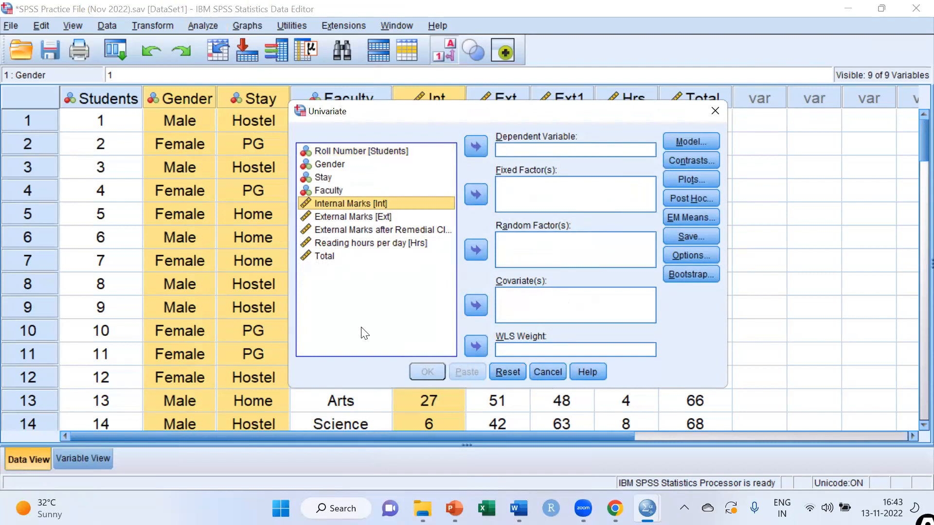
left_click(477, 146)
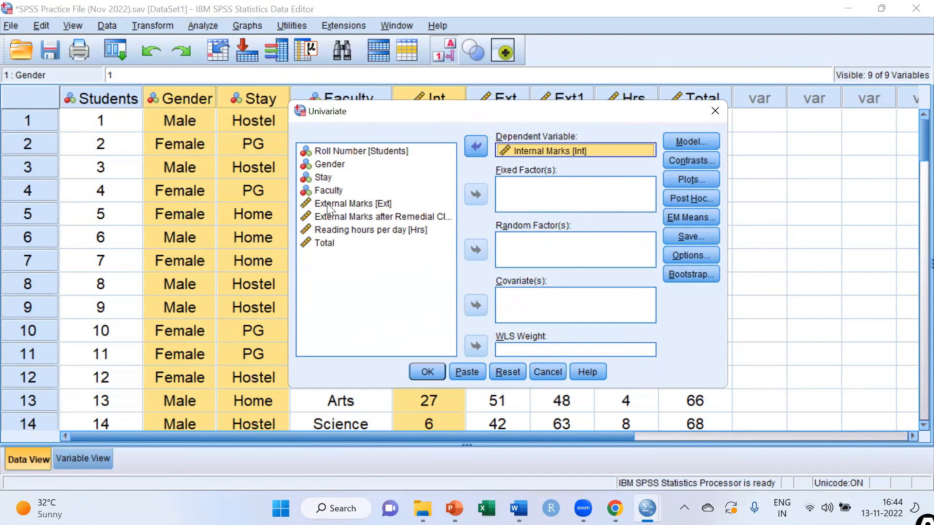
Add Gender and Stay as fixed factors and run the Univariate analysis
left_click(329, 165)
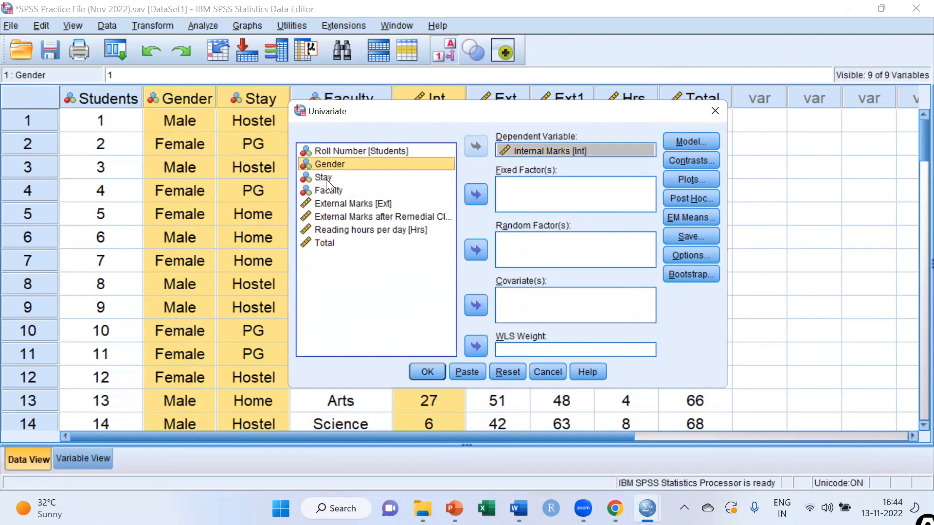
left_click(326, 178, "ctrl")
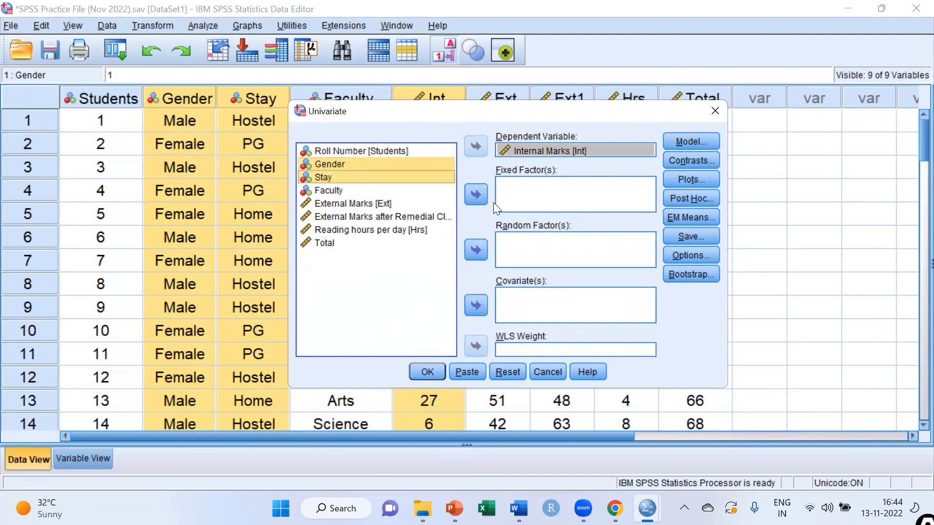
left_click(477, 193)
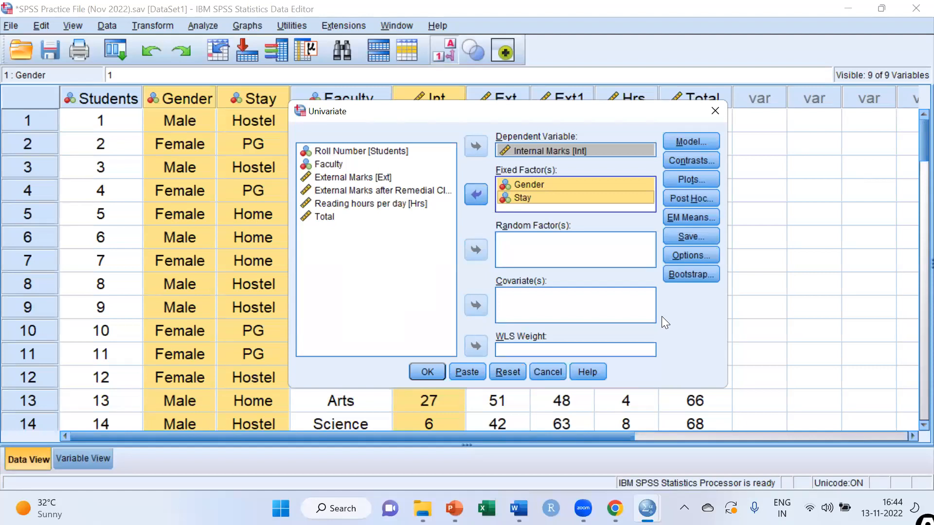
left_click(425, 374)
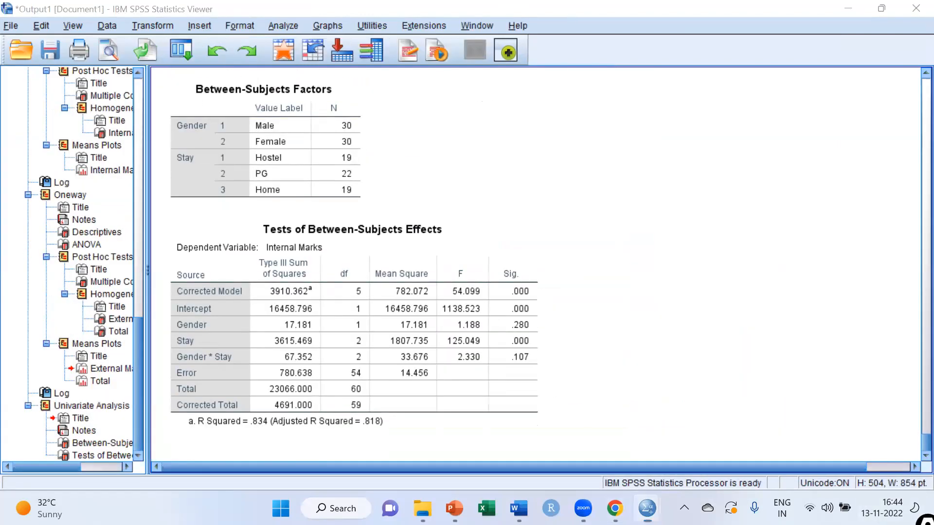
Place pen ticks beside the Between-Subjects Factors table and the Tests of Between-Subjects Effects table
left_click_drag(924, 521, 917, 138)
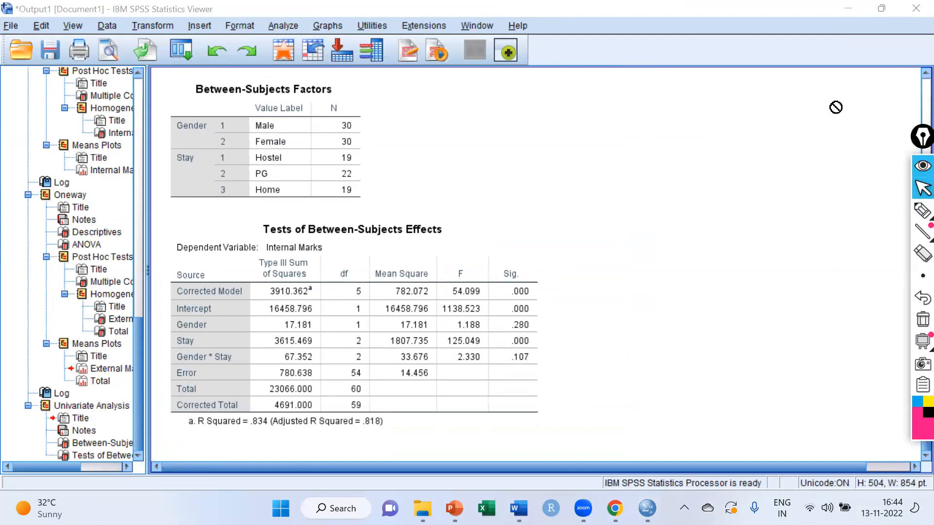
left_click(922, 210)
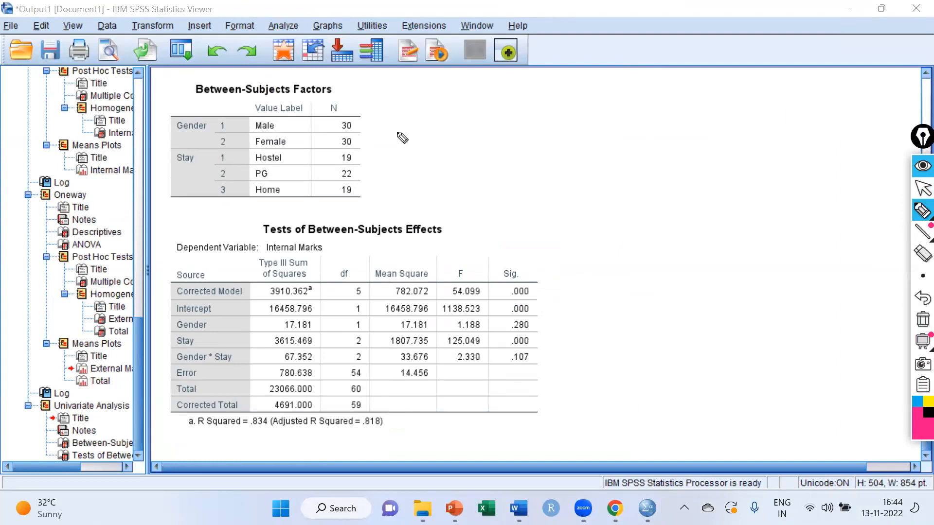
left_click_drag(396, 134, 448, 122)
left_click_drag(572, 322, 631, 294)
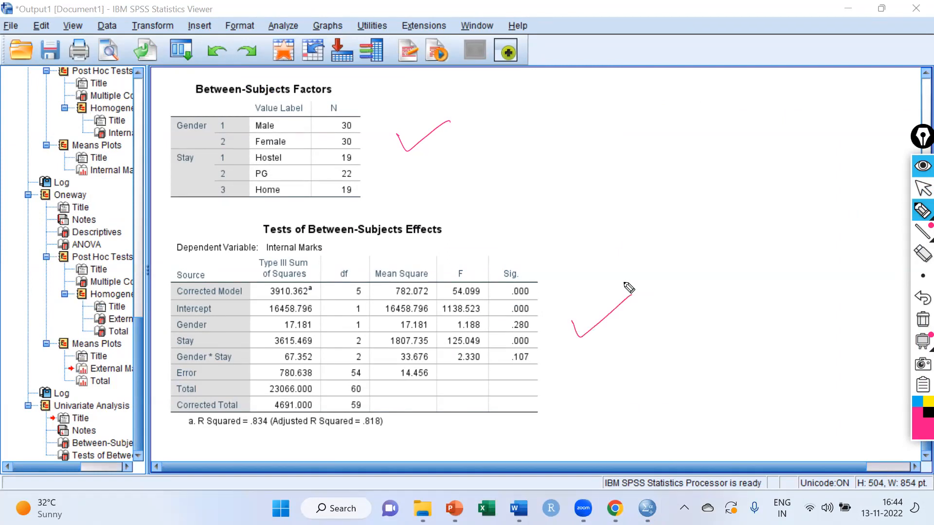
Handwrite "two way ANOVA" in pink beside the output tables and underline it
mouse_move(568, 262)
left_mouse_down()
mouse_move(575, 277)
mouse_move(576, 267)
mouse_move(688, 208)
left_mouse_up()
left_click_drag(700, 194, 732, 187)
left_click_drag(582, 295, 735, 207)
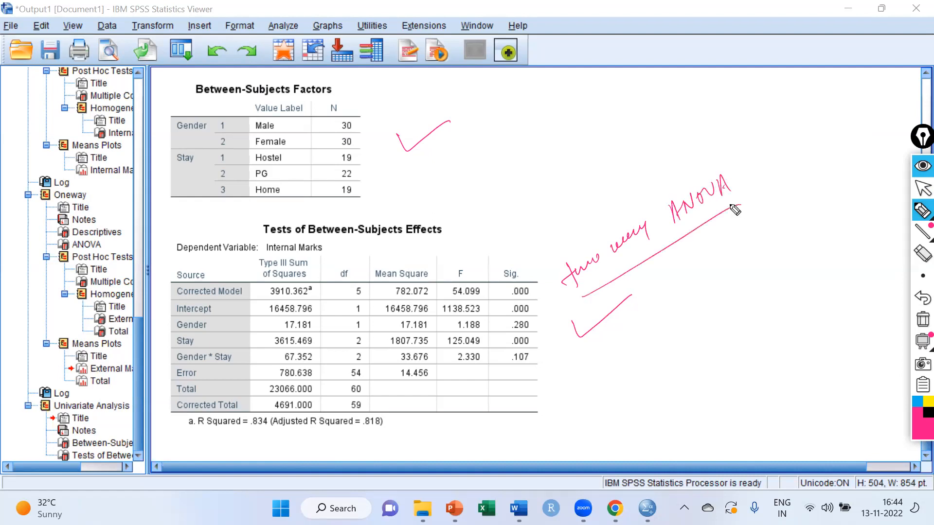
Mark the Gender row's label, F and Sig. values in pink and erase the tick beside the effects table
mouse_move(218, 324)
left_mouse_down()
mouse_move(234, 323)
mouse_move(219, 328)
left_mouse_up()
left_click_drag(440, 327, 452, 322)
left_click_drag(491, 324, 504, 321)
left_click(922, 253)
left_click_drag(605, 312, 612, 322)
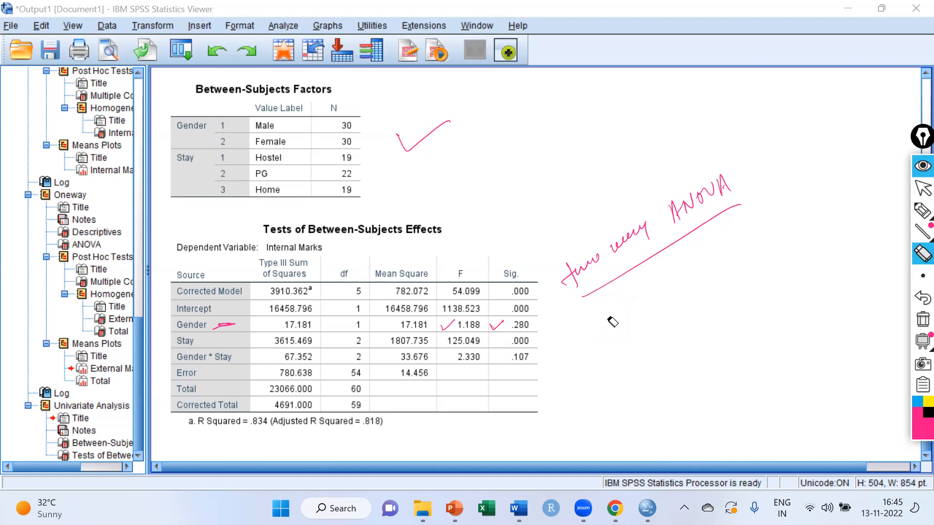
Handwrite "Gender → Ho is not rejected. (P > α)" in black below the two way ANOVA note
left_click(922, 210)
left_click(924, 413)
mouse_move(582, 321)
left_mouse_down()
mouse_move(581, 330)
mouse_move(639, 311)
left_mouse_up()
left_click_drag(654, 302, 734, 273)
mouse_move(732, 267)
left_mouse_down()
mouse_move(838, 216)
mouse_move(844, 196)
left_mouse_up()
left_click(798, 275)
mouse_move(798, 275)
left_mouse_down()
mouse_move(861, 228)
mouse_move(859, 214)
left_mouse_up()
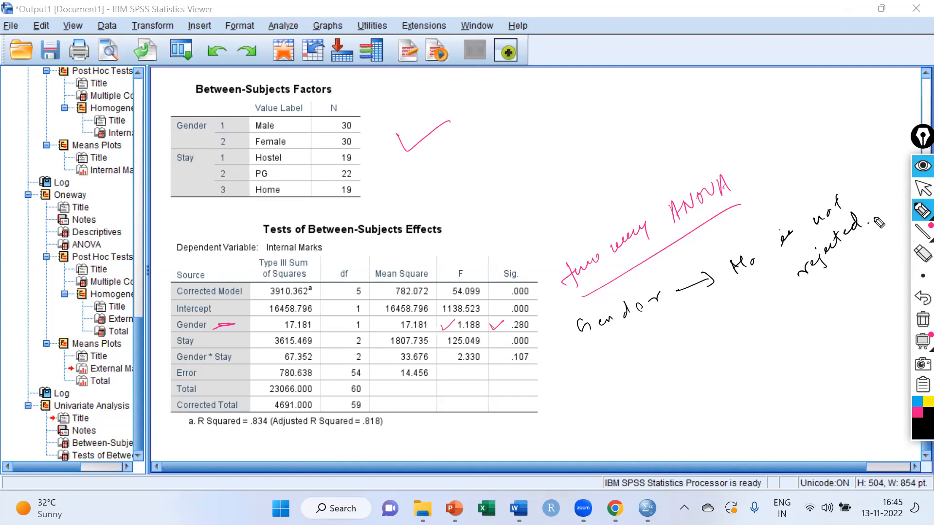
mouse_move(638, 334)
left_mouse_down()
mouse_move(634, 347)
mouse_move(687, 322)
left_mouse_up()
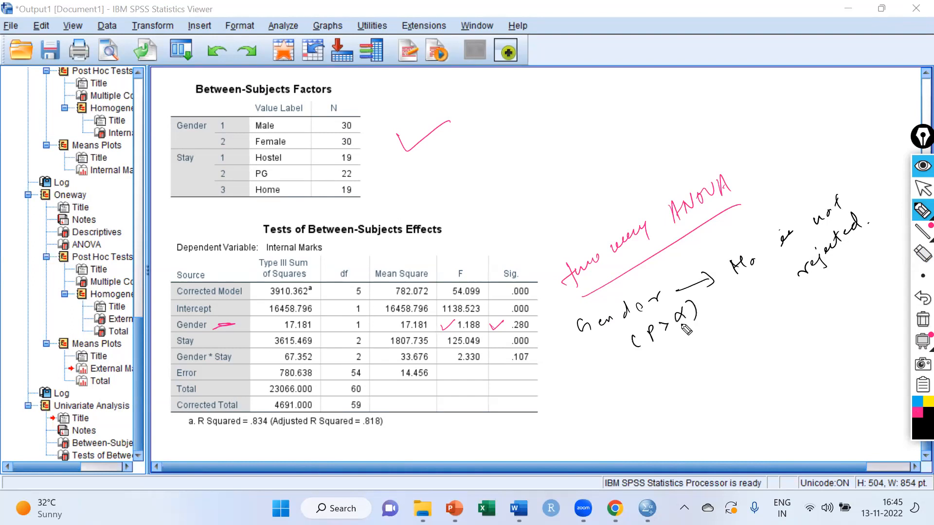
Mark the Stay row's label, F and Sig. values in pink in the Between-Subjects Effects table
left_click(917, 412)
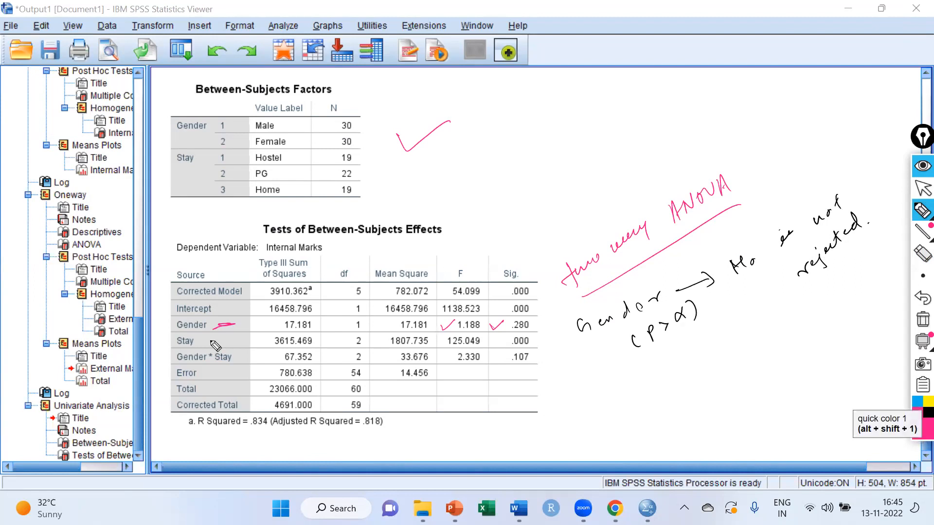
left_click_drag(216, 340, 227, 344)
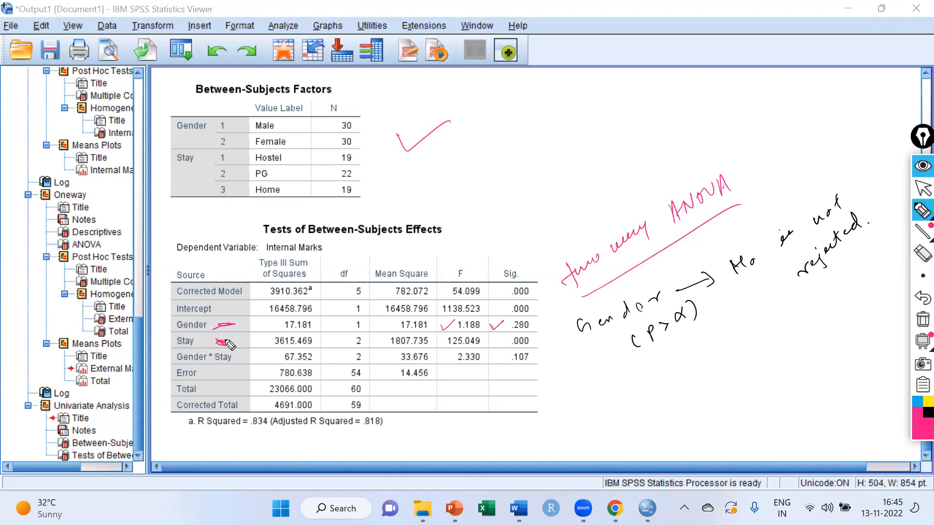
left_click_drag(432, 341, 442, 337)
left_click_drag(489, 341, 502, 335)
Handwrite "Stay → Ho is rejected. (P < α)" in pink below the Gender conclusion
mouse_move(619, 383)
left_mouse_down()
mouse_move(617, 396)
mouse_move(634, 389)
mouse_move(635, 376)
left_mouse_up()
mouse_move(639, 375)
left_mouse_down()
mouse_move(658, 385)
mouse_move(713, 354)
mouse_move(709, 362)
left_mouse_up()
mouse_move(729, 339)
left_mouse_down()
mouse_move(733, 346)
mouse_move(773, 336)
mouse_move(882, 280)
mouse_move(886, 266)
left_mouse_up()
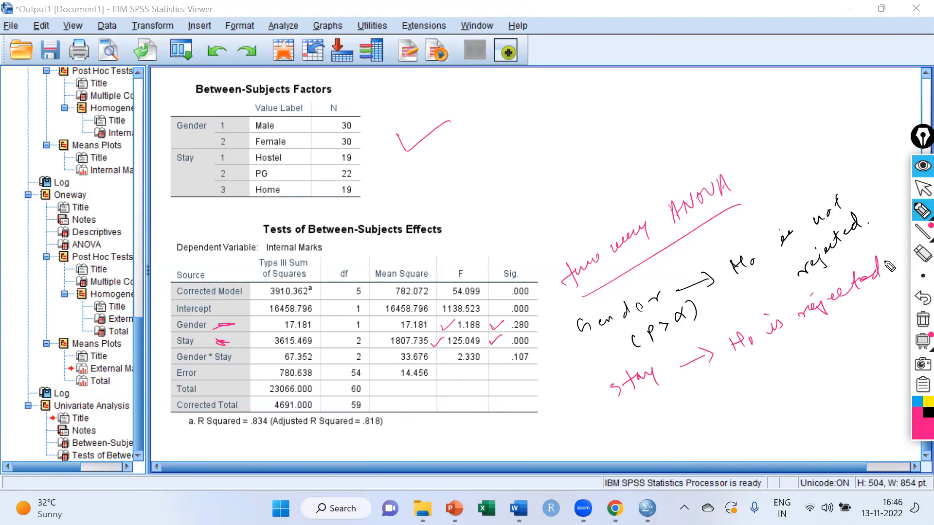
left_click(886, 266)
mouse_move(663, 402)
left_mouse_down()
mouse_move(661, 416)
mouse_move(727, 394)
left_mouse_up()
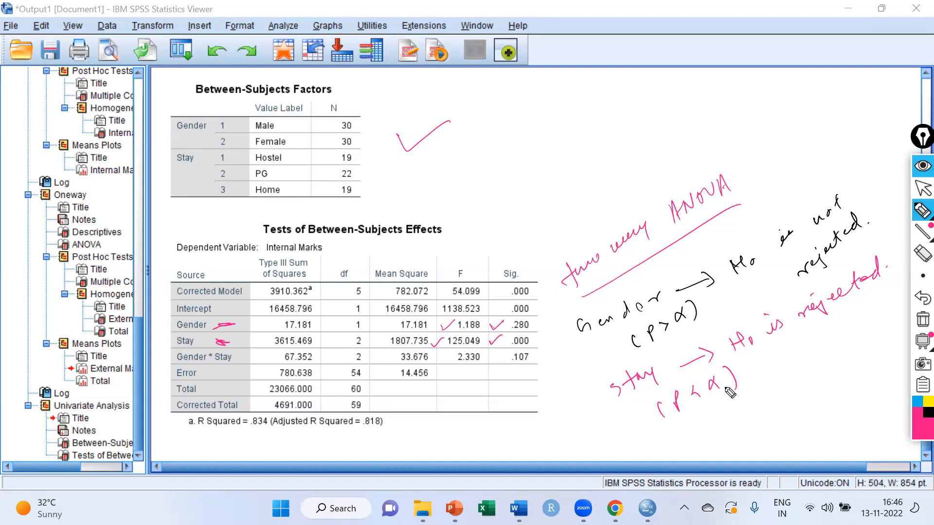
Bracket the Gender and Stay conclusions with a pink brace and label it as separate effects, underlined
mouse_move(559, 342)
left_mouse_down()
mouse_move(549, 362)
mouse_move(609, 426)
left_mouse_up()
mouse_move(491, 429)
left_mouse_down()
mouse_move(532, 425)
mouse_move(574, 387)
left_mouse_up()
mouse_move(539, 447)
left_mouse_down()
mouse_move(584, 412)
mouse_move(592, 429)
left_mouse_up()
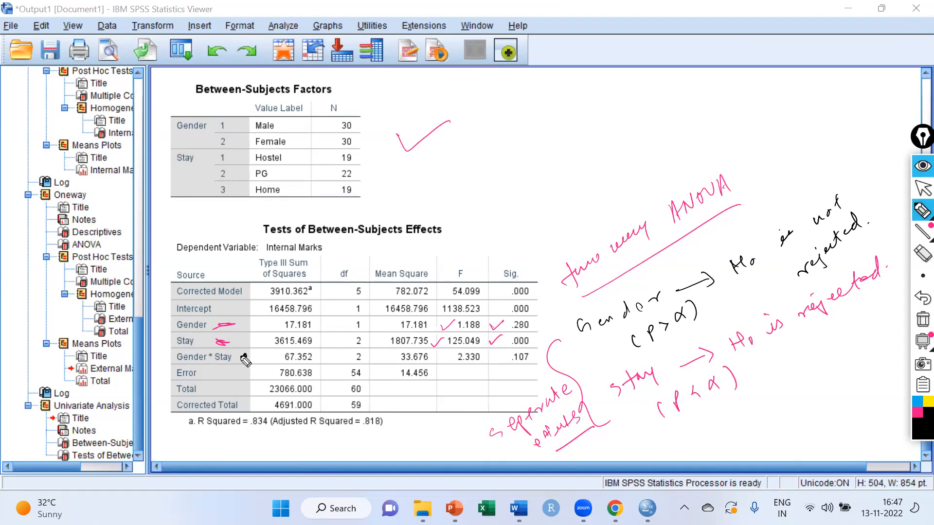
Tick the Gender * Stay row's F and Sig. values in black and handwrite "P > α = we reject Ho.", underlined
left_click_drag(436, 359, 446, 358)
left_click_drag(486, 357, 502, 359)
mouse_move(508, 135)
left_mouse_down()
mouse_move(509, 152)
mouse_move(513, 140)
mouse_move(586, 122)
mouse_move(678, 77)
mouse_move(700, 82)
mouse_move(718, 66)
left_mouse_up()
left_click_drag(588, 139, 732, 66)
Handwrite "No simultaneous effect of G/S on Int." in black below the interaction conclusion
mouse_move(601, 173)
left_mouse_down()
mouse_move(728, 112)
mouse_move(777, 63)
mouse_move(817, 46)
mouse_move(802, 46)
mouse_move(821, 25)
left_mouse_up()
left_click_drag(726, 137, 732, 139)
mouse_move(767, 107)
left_mouse_down()
mouse_move(759, 119)
mouse_move(777, 119)
left_mouse_up()
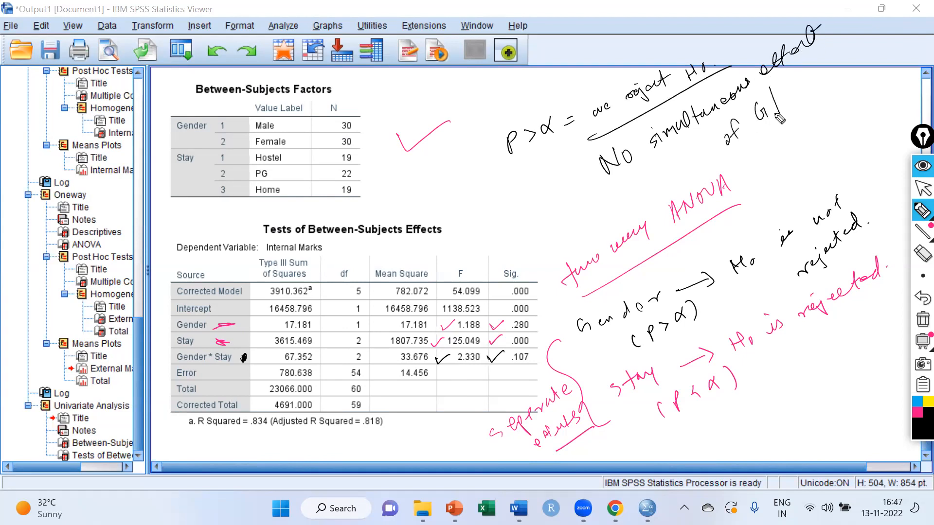
mouse_move(791, 83)
left_mouse_down()
mouse_move(795, 95)
mouse_move(783, 100)
mouse_move(824, 68)
left_mouse_up()
left_click_drag(789, 111, 777, 146)
left_click_drag(784, 130, 804, 129)
left_click_drag(798, 120, 811, 116)
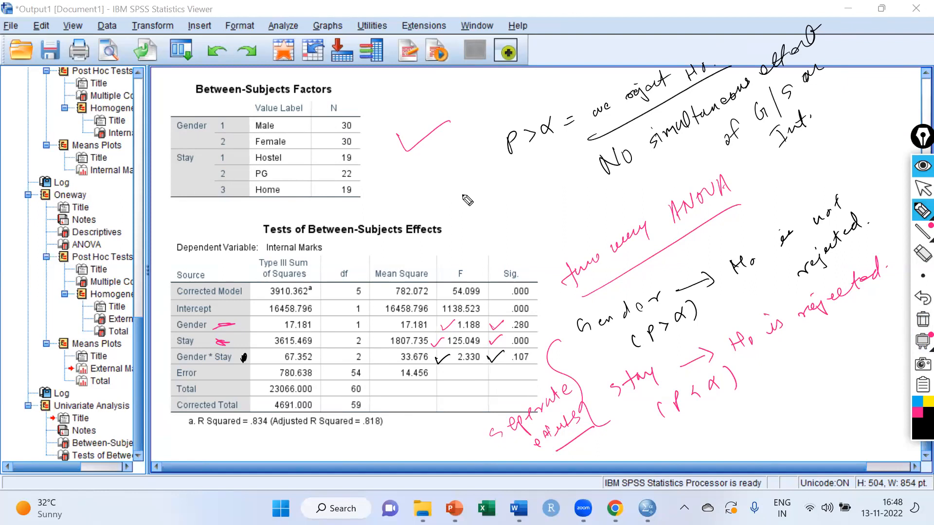
Clear all pen annotations, return to the normal pointer and recall the Univariate dialog
left_click(922, 320)
left_click(923, 188)
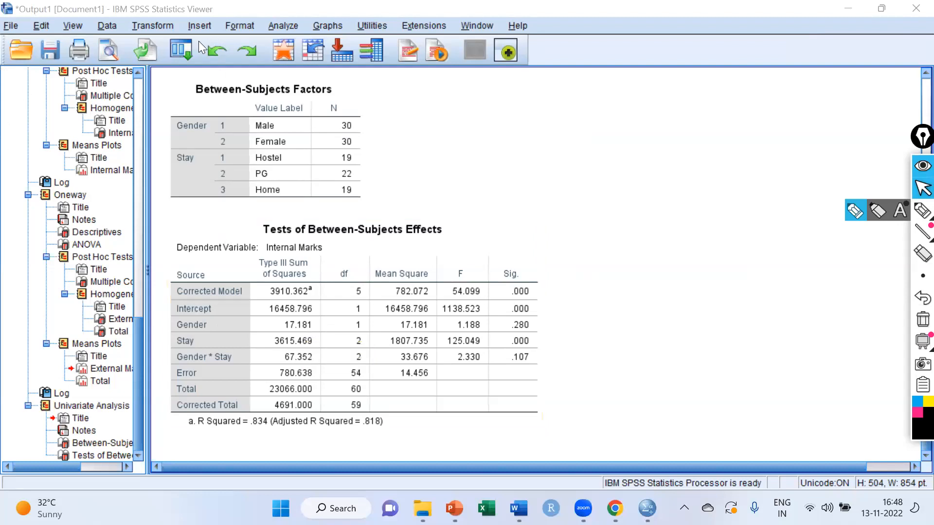
left_click(183, 52)
left_click(202, 78)
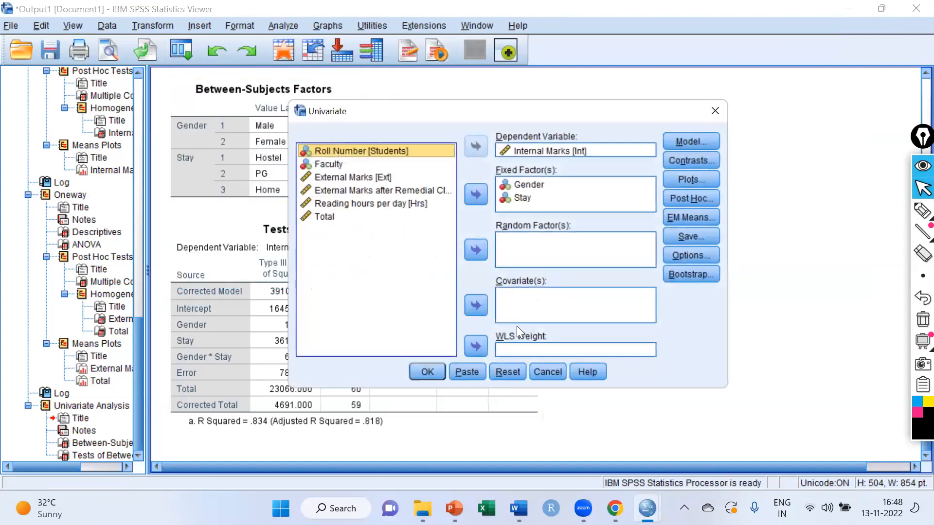
Add Stay as the factor for the Univariate post hoc tests
left_click(712, 199)
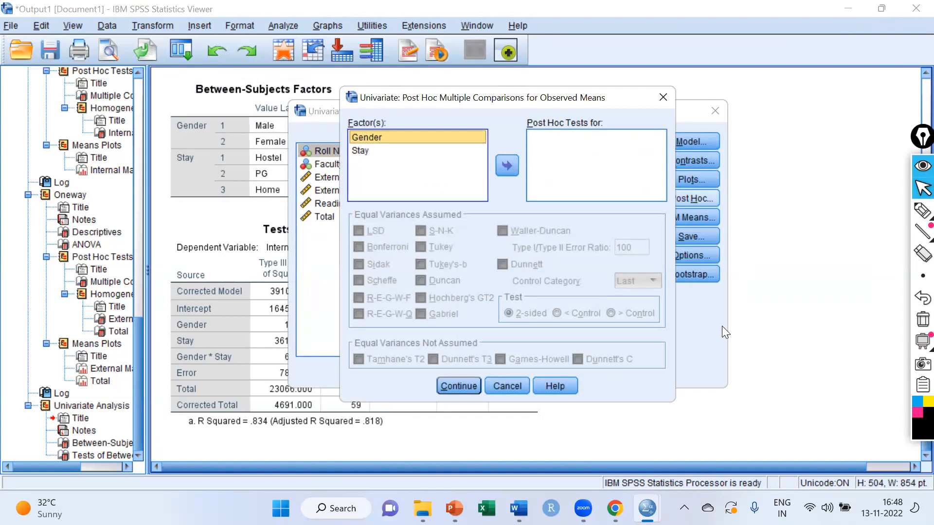
left_click(362, 152)
left_click(505, 167)
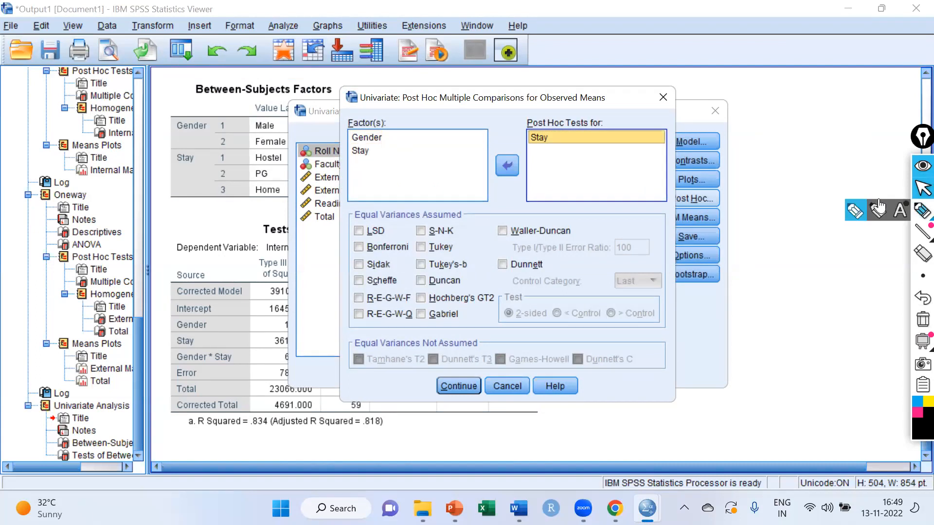
Tick the Gender factor with the pen, redo the tick in pink, clear it and return to the normal pointer
left_click(922, 210)
left_click_drag(384, 135, 409, 125)
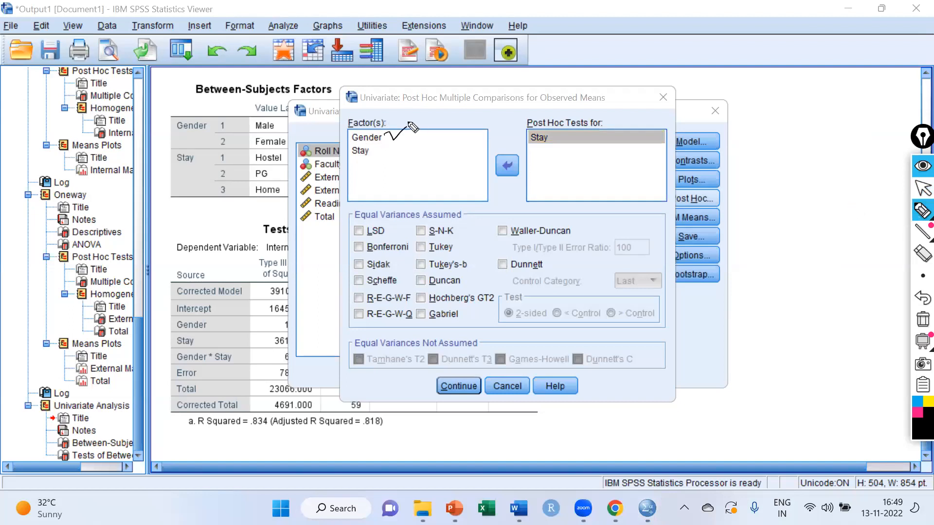
left_click(917, 412)
left_click(918, 301)
left_click_drag(389, 138, 411, 129)
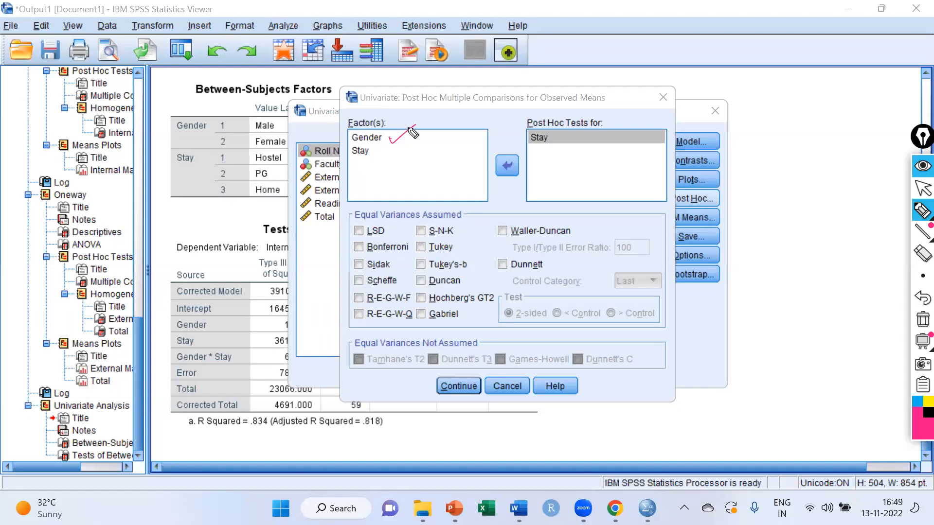
left_click(917, 192)
left_click(917, 320)
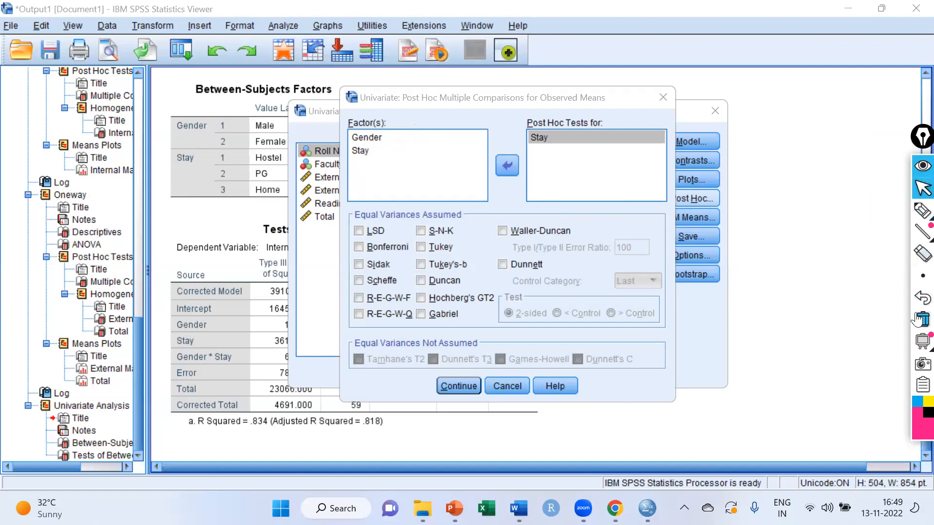
Choose the Scheffe post hoc test for Stay and add a profile plot with Gender on the horizontal axis and Stay as separate lines
left_click(359, 282)
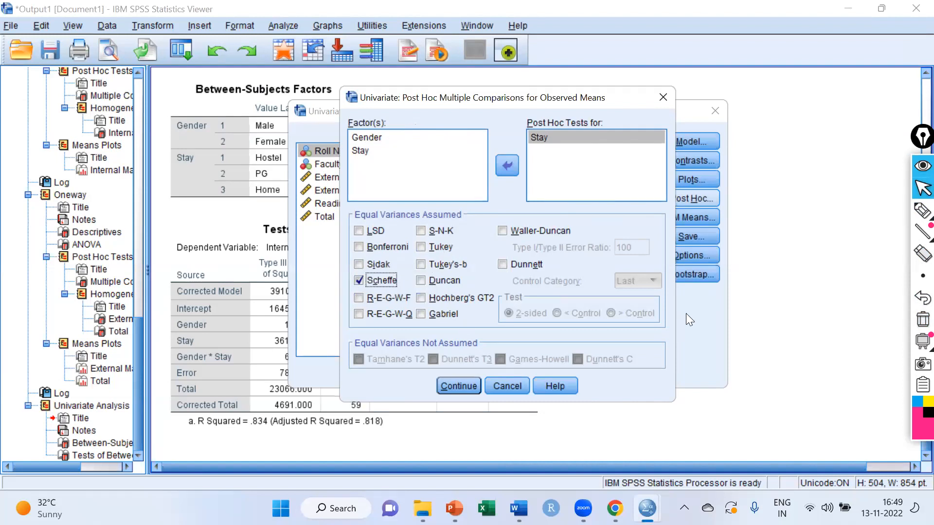
left_click(471, 387)
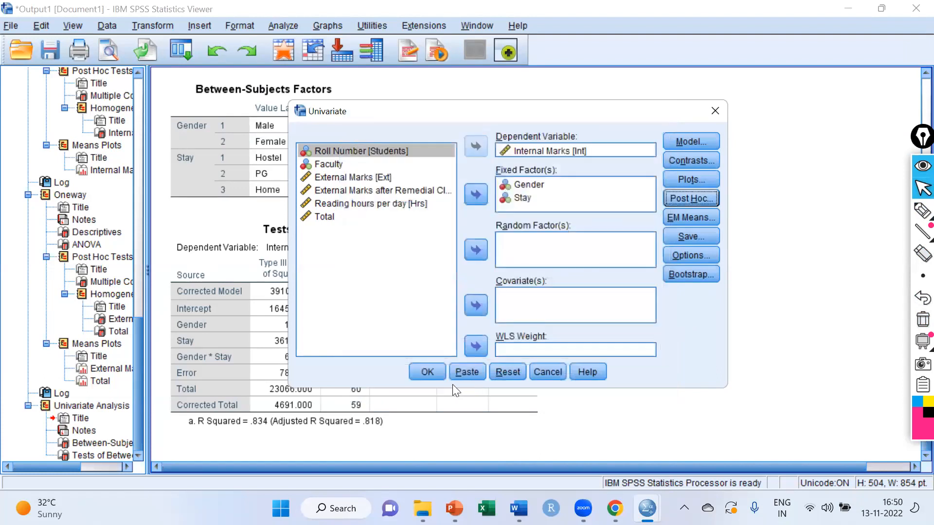
left_click(690, 180)
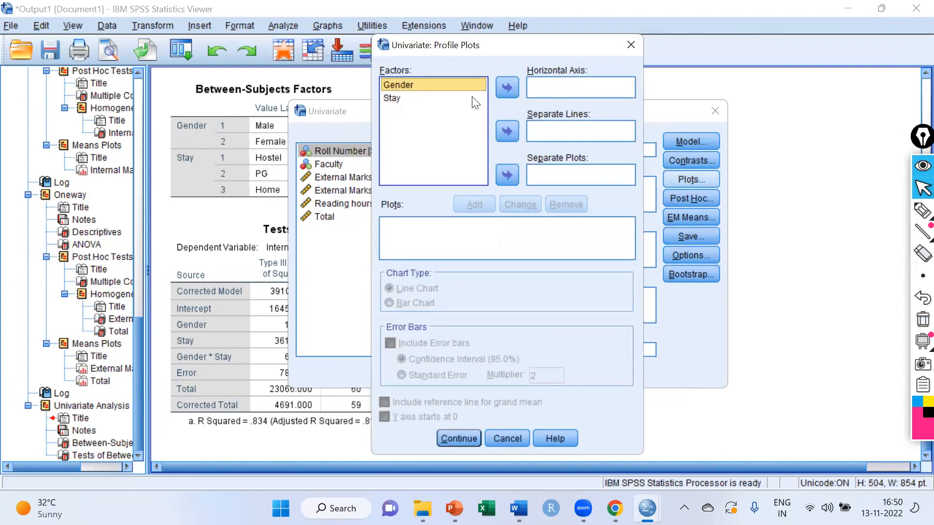
left_click(508, 88)
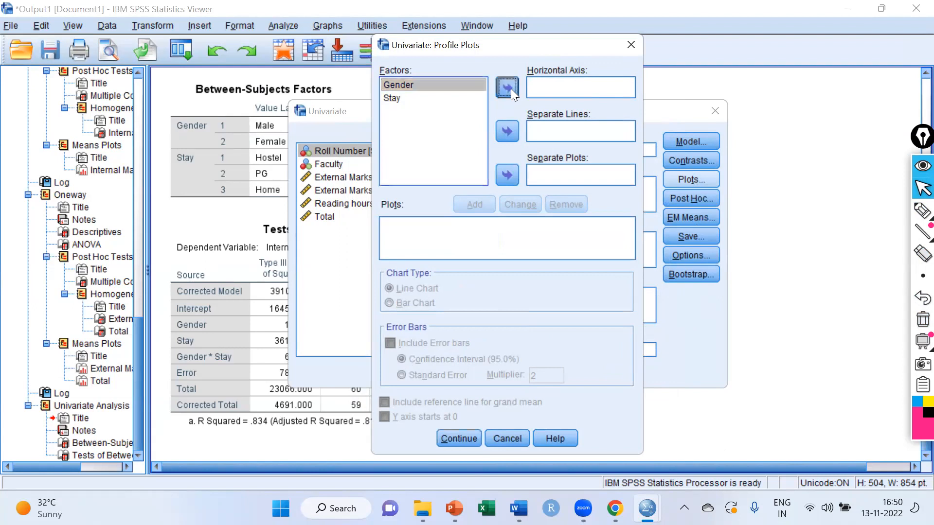
left_click(392, 98)
left_click(508, 131)
left_click(477, 200)
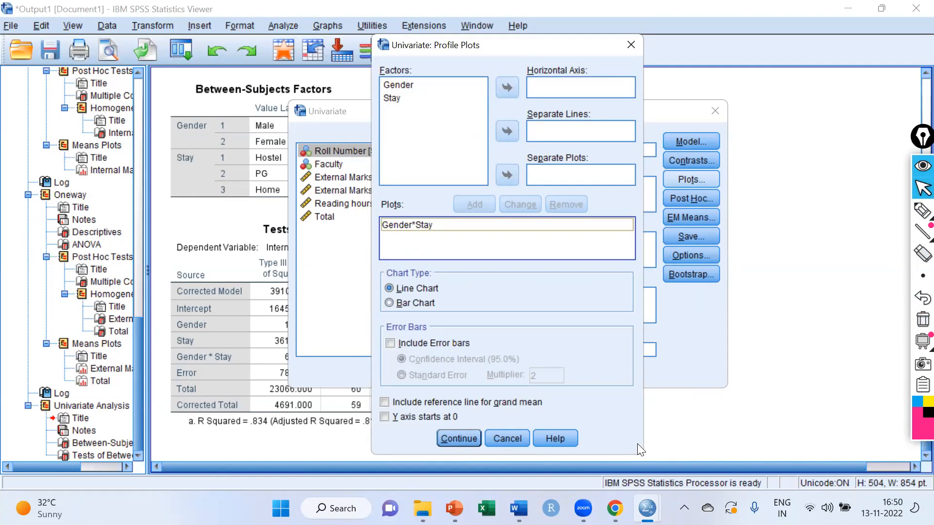
Add the Gender*Stay profile plot once more, with Gender as the horizontal axis and Stay as the separate lines
left_click(401, 83)
left_click(507, 87)
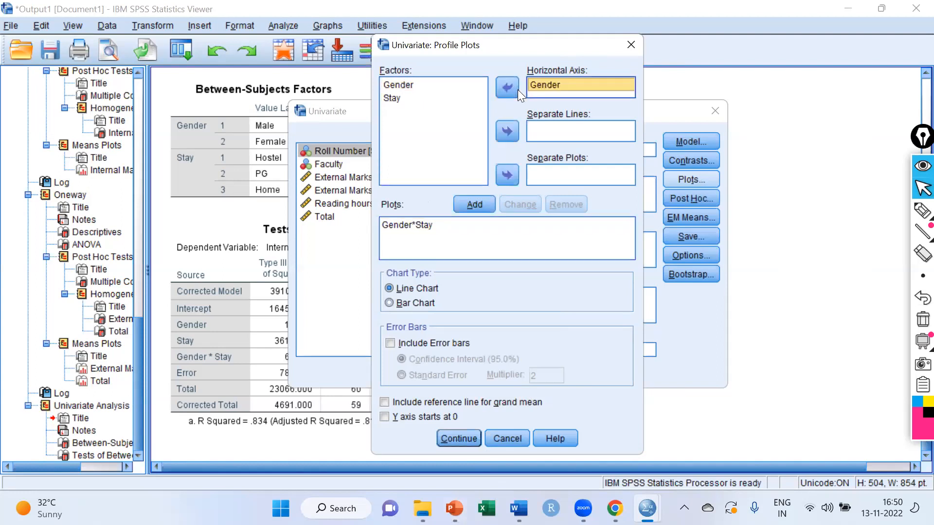
left_click(392, 98)
left_click(502, 128)
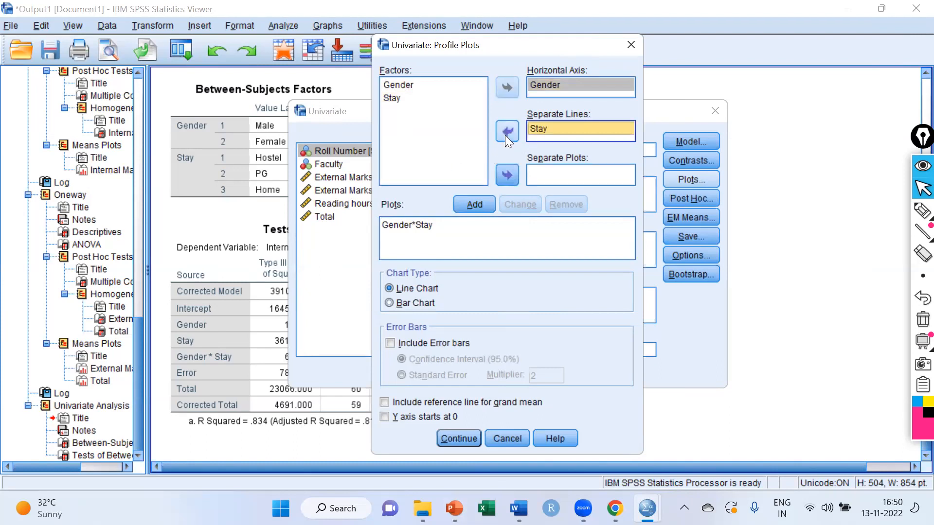
left_click(474, 206)
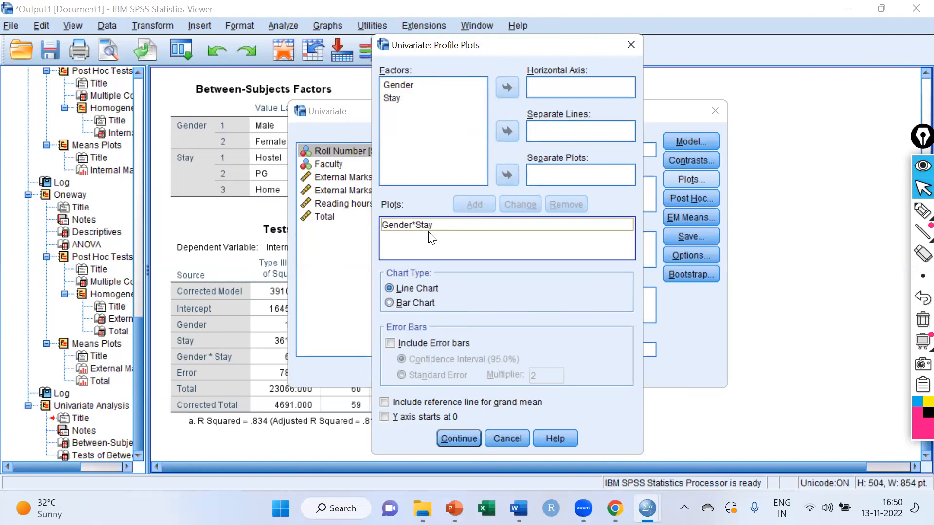
Accept the profile plot settings and run the Univariate analysis of Internal Marks by Gender and Stay
left_click(458, 438)
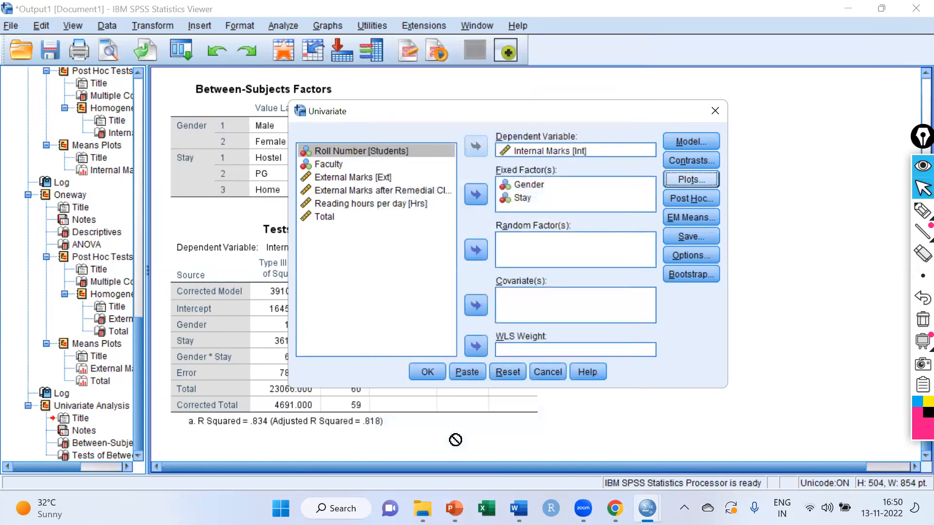
left_click(431, 371)
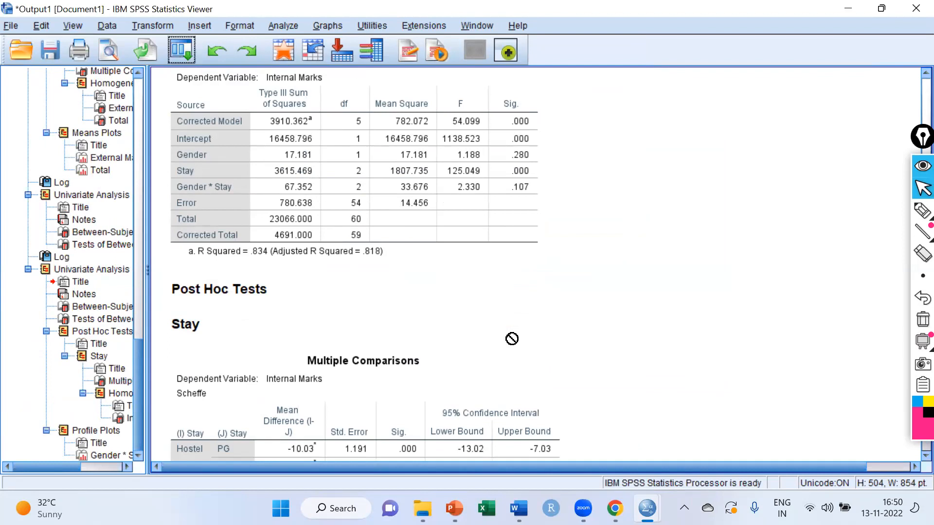
scroll(508, 336, "down", 3)
scroll(468, 327, "up", 3)
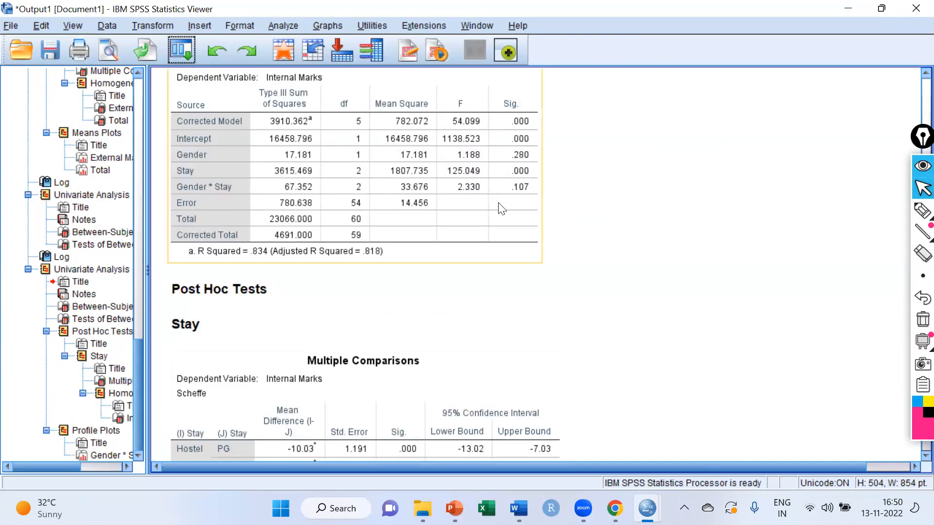
Circle the Sig. column of the Stay Multiple Comparisons table with the pink pen
scroll(499, 219, "down", 3)
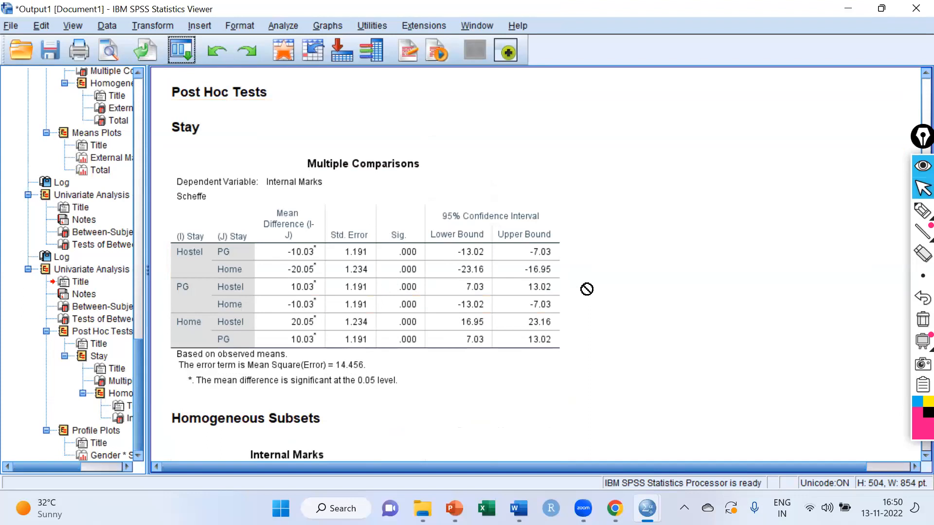
left_click(922, 210)
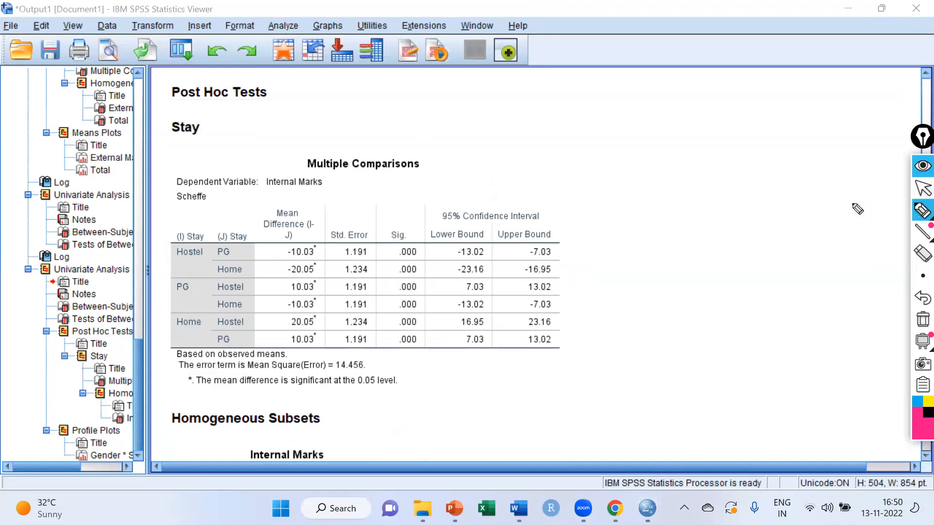
mouse_move(399, 220)
left_mouse_down()
mouse_move(388, 247)
mouse_move(402, 373)
mouse_move(431, 317)
mouse_move(401, 222)
left_mouse_up()
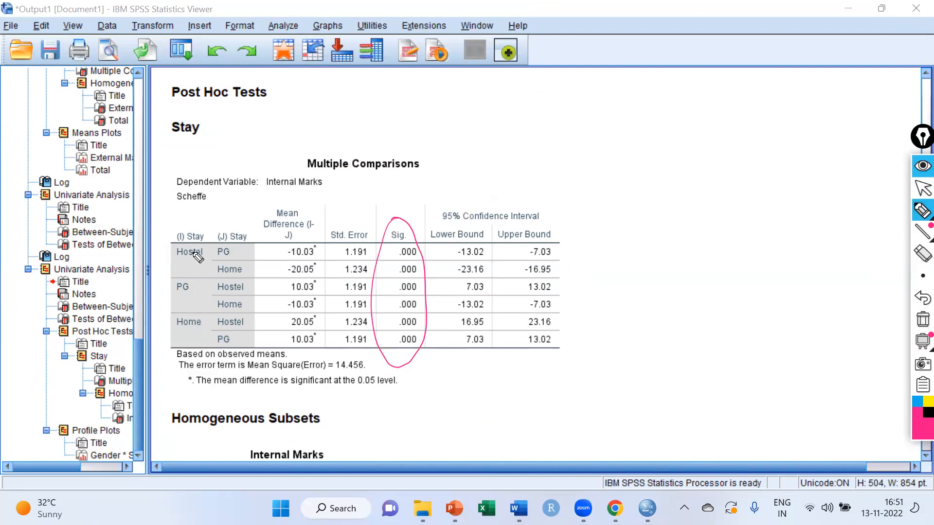
Handwrite "1. Hostel / PG" in pink beside the Multiple Comparisons table
left_click_drag(626, 179, 622, 201)
left_click(632, 193)
left_click_drag(665, 176, 667, 190)
mouse_move(664, 188)
left_mouse_down()
mouse_move(686, 179)
mouse_move(714, 187)
left_mouse_up()
mouse_move(706, 179)
left_mouse_down()
mouse_move(764, 190)
mouse_move(765, 178)
left_mouse_up()
left_click_drag(784, 168, 784, 176)
Handwrite "2. Home / PG" in pink below the first comparison note
mouse_move(623, 257)
left_mouse_down()
mouse_move(631, 252)
mouse_move(637, 265)
left_mouse_up()
left_click(650, 258)
mouse_move(682, 237)
left_mouse_down()
mouse_move(685, 265)
mouse_move(695, 238)
mouse_move(769, 248)
left_mouse_up()
mouse_move(780, 230)
left_mouse_down()
mouse_move(781, 243)
mouse_move(788, 231)
left_mouse_up()
mouse_move(802, 219)
left_mouse_down()
mouse_move(792, 235)
mouse_move(804, 233)
left_mouse_up()
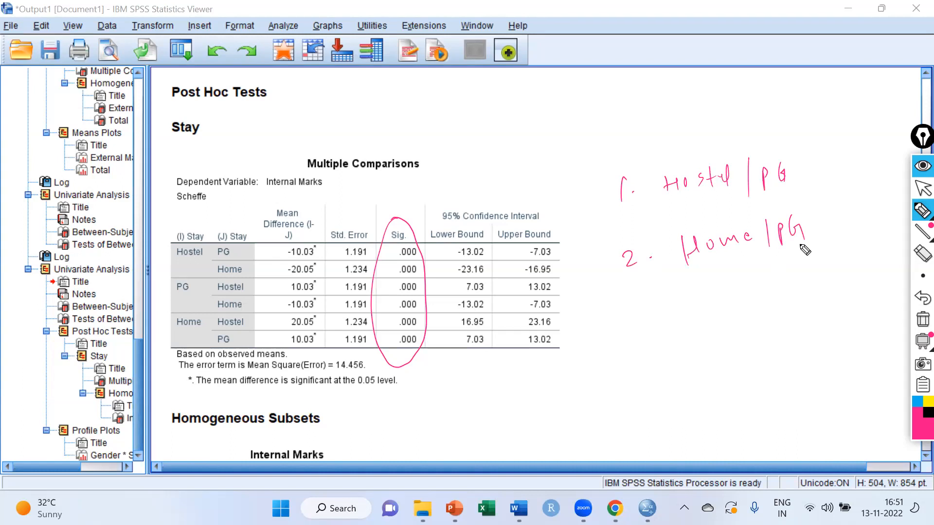
Clear the handwritten comparison notes and return to the normal pointer
left_click(923, 319)
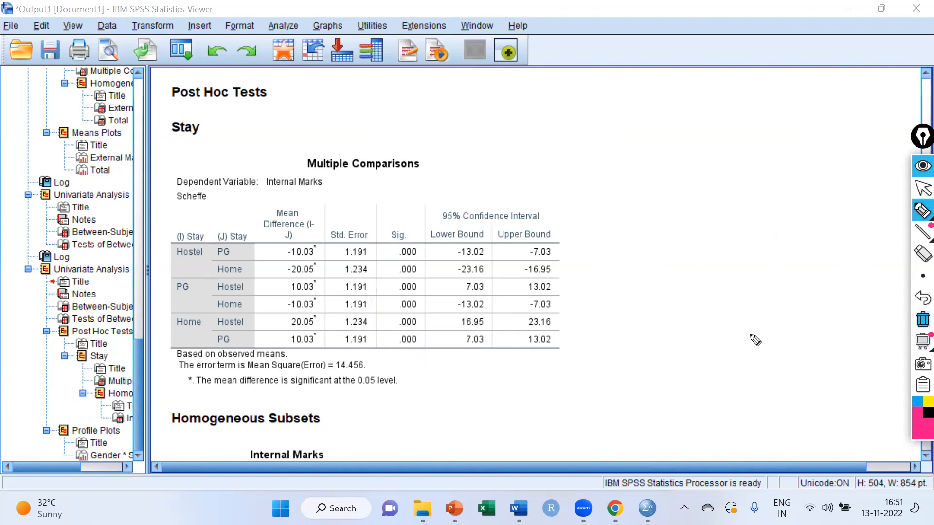
left_click(922, 189)
Circle the Hostel, PG and Home means in the Internal Marks Homogeneous Subsets table with the thick pink pen
scroll(343, 336, "down", 5)
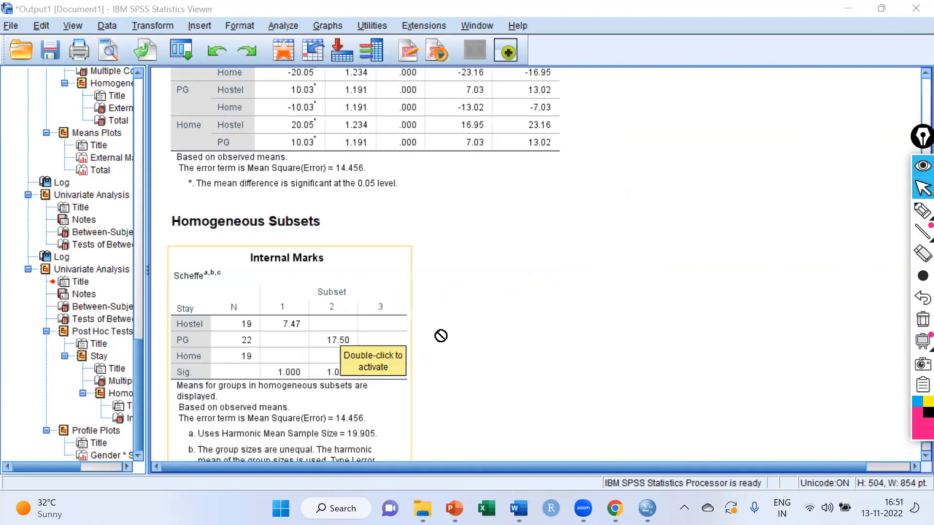
left_click(921, 212)
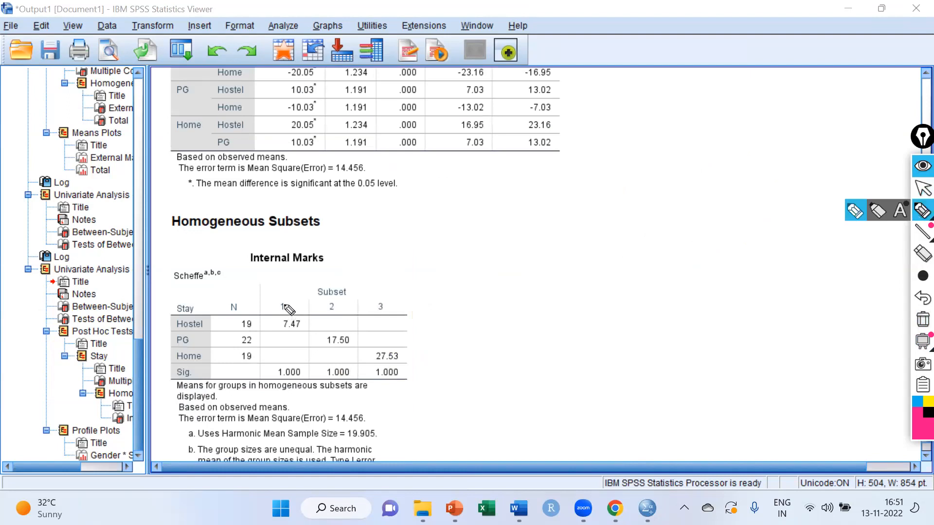
left_click_drag(283, 306, 278, 300)
mouse_move(326, 324)
left_mouse_down()
mouse_move(322, 341)
mouse_move(354, 358)
mouse_move(335, 325)
left_mouse_up()
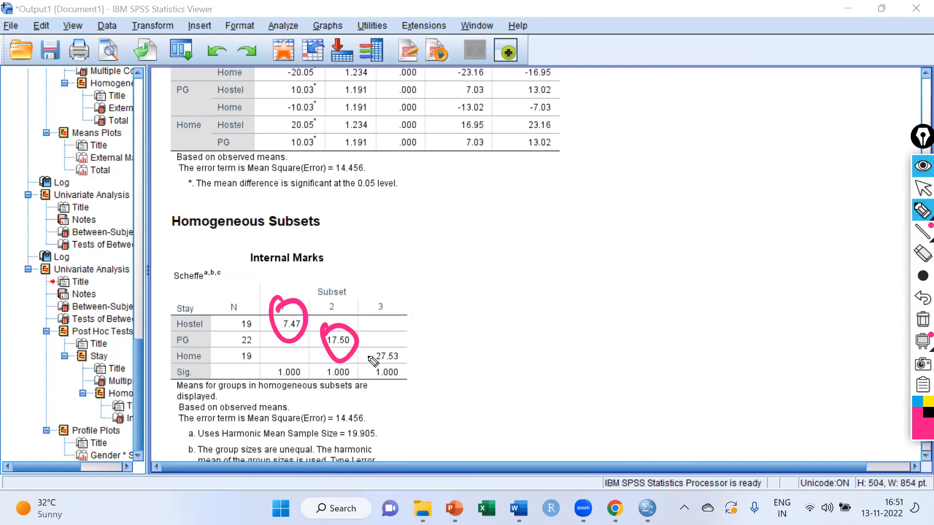
left_click_drag(389, 341, 384, 342)
Choose a thinner pen size and circle the Hostel, PG and Home means in the Homogeneous Subsets table in pink
left_click(917, 274)
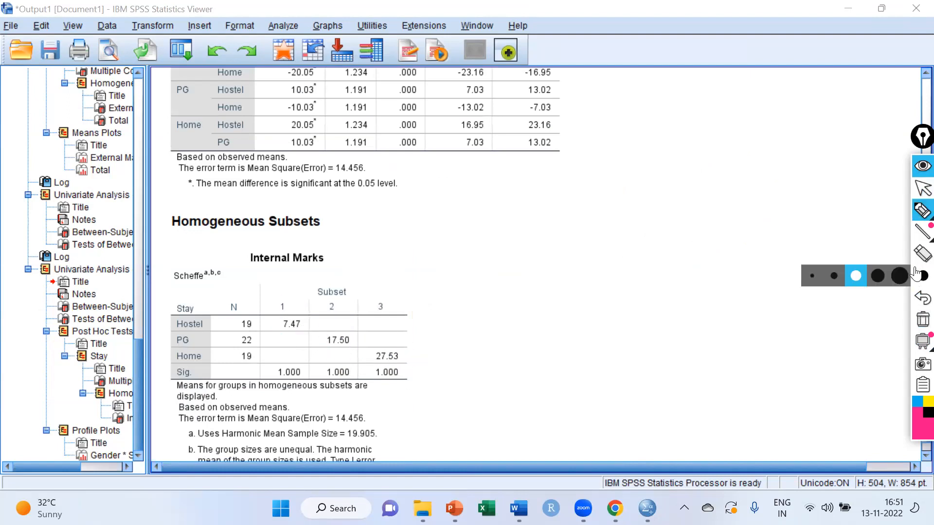
left_click(834, 276)
left_click_drag(287, 298, 283, 303)
mouse_move(340, 325)
left_mouse_down()
mouse_move(327, 341)
mouse_move(354, 326)
left_mouse_up()
mouse_move(366, 359)
left_mouse_down()
mouse_move(384, 343)
mouse_move(371, 358)
left_mouse_up()
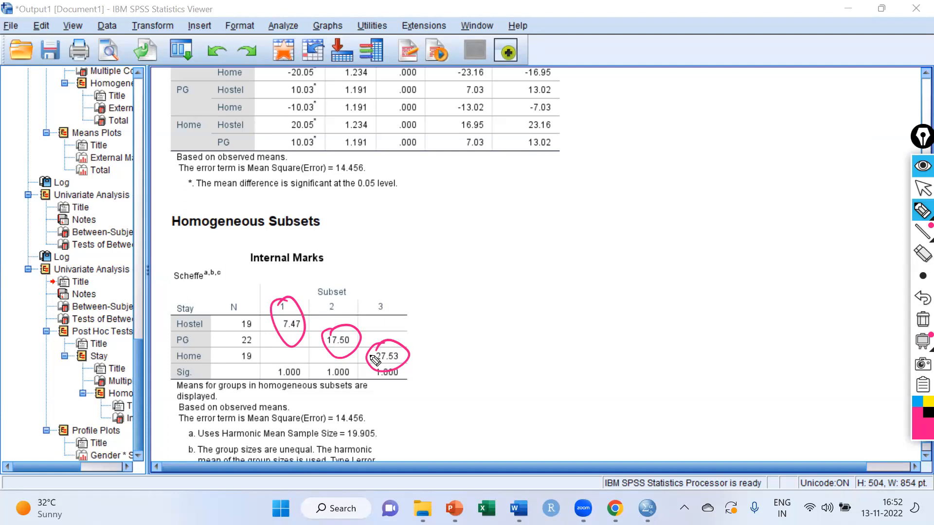
Clear the circles, return to the normal pointer and switch to the SPSS Practice File data window
left_click(919, 188)
left_click(923, 320)
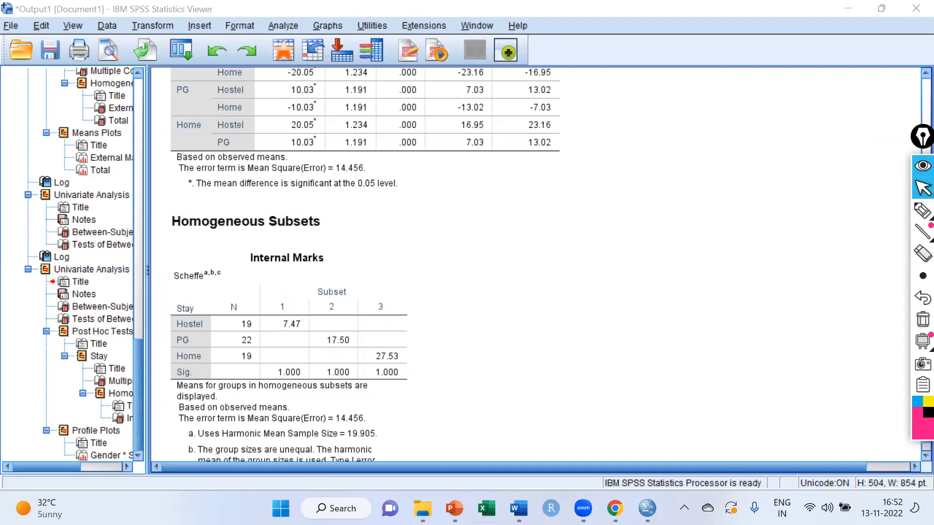
mouse_move(647, 509)
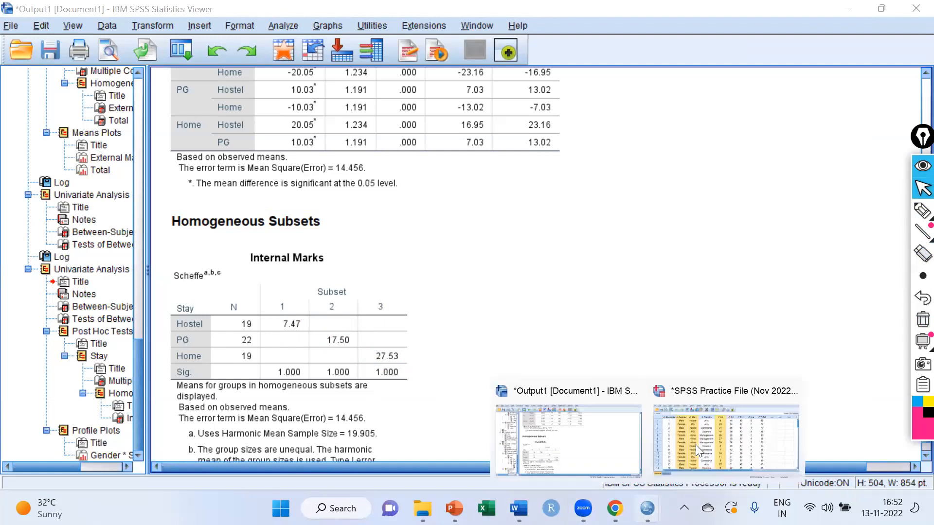
left_click(698, 395)
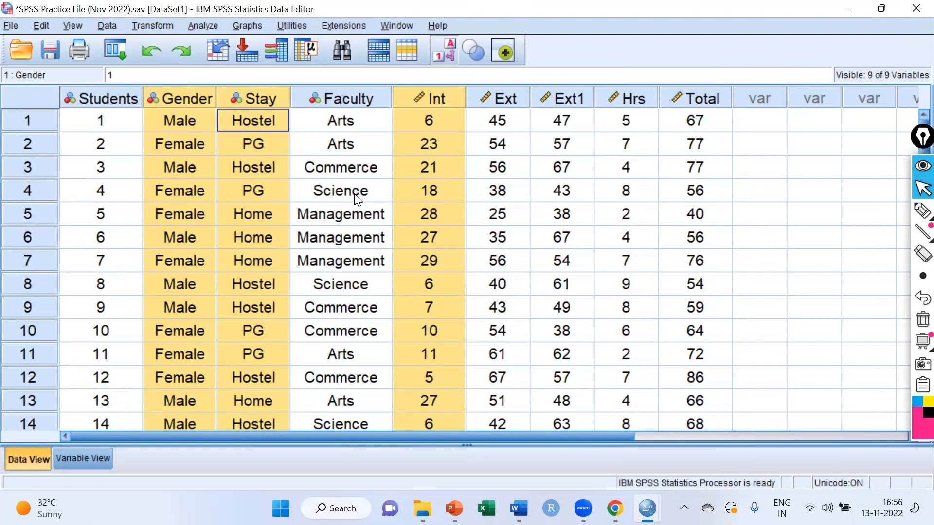
Recall the Univariate dialog and remove Internal Marks as the dependent variable
left_click(427, 16)
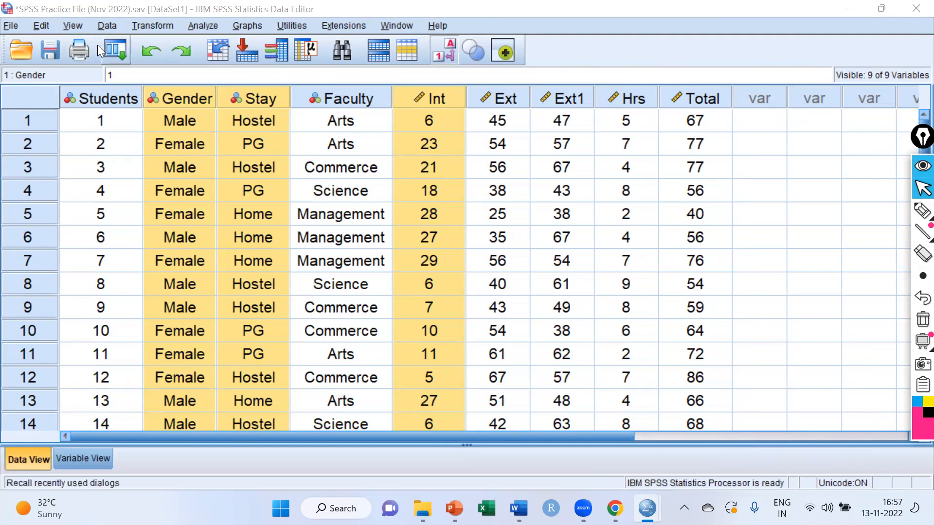
left_click(111, 49)
left_click(130, 75)
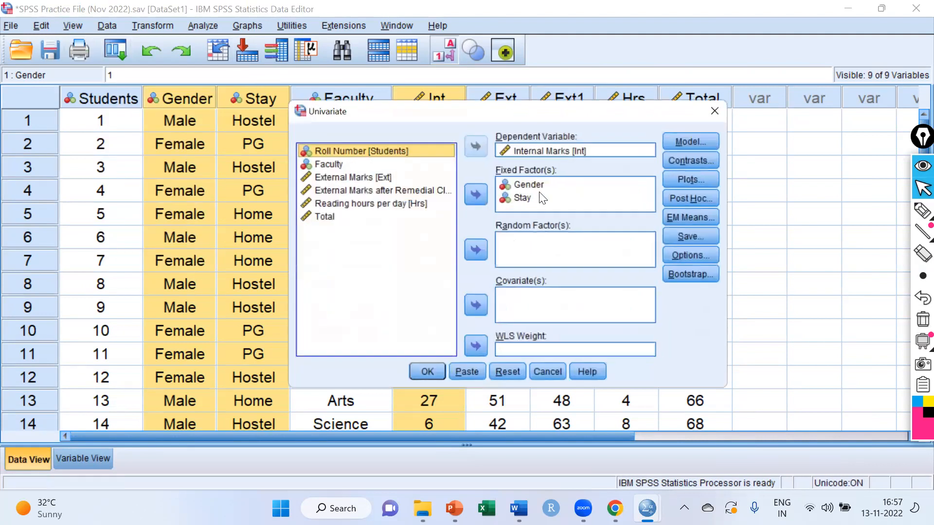
left_click(532, 149)
left_click(474, 146)
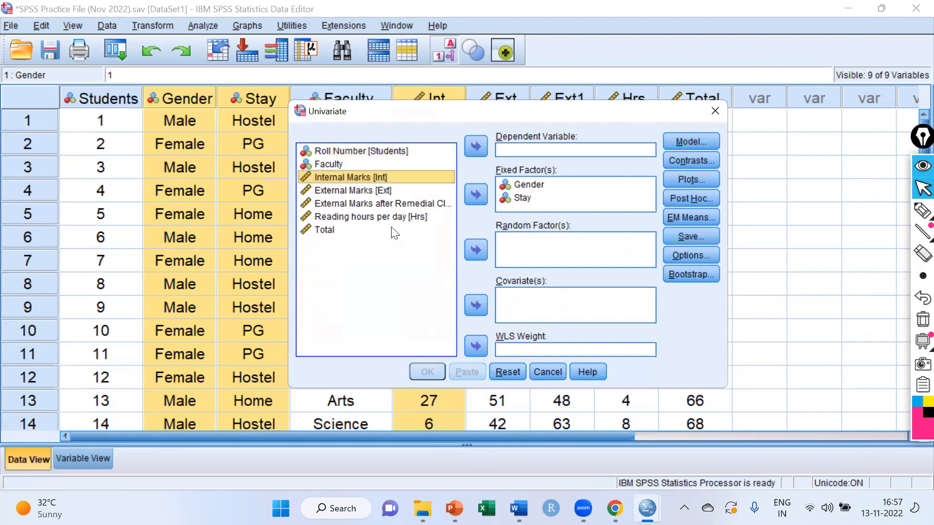
Set External Marks [Ext] as the dependent variable and run the Univariate analysis by Gender and Stay
left_click(346, 190)
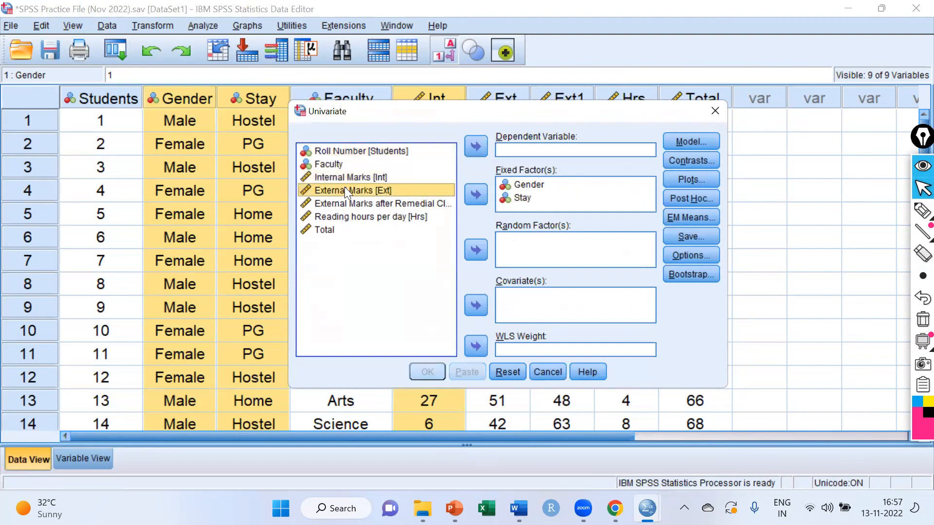
left_click(470, 148)
left_click(421, 375)
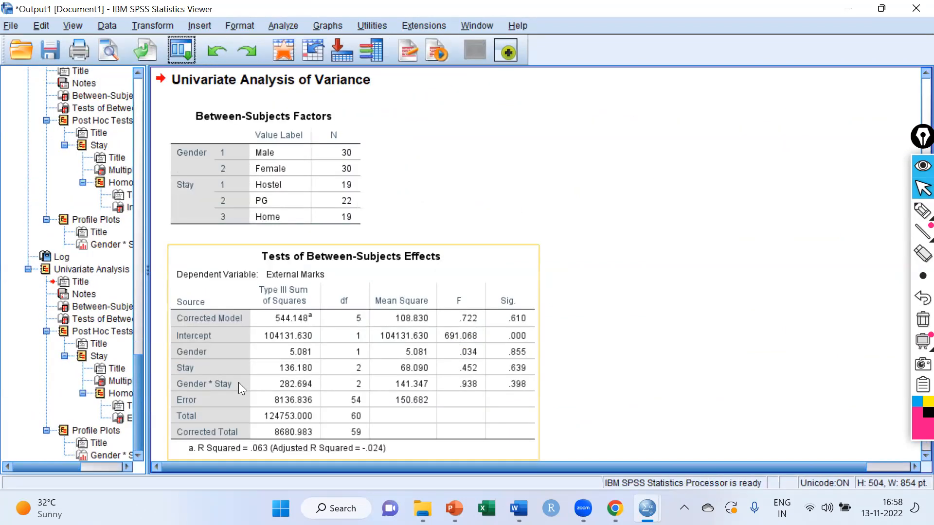
Mark the Gender, Stay and Gender * Stay rows with the pink pen and circle their Sig. values
left_click(922, 210)
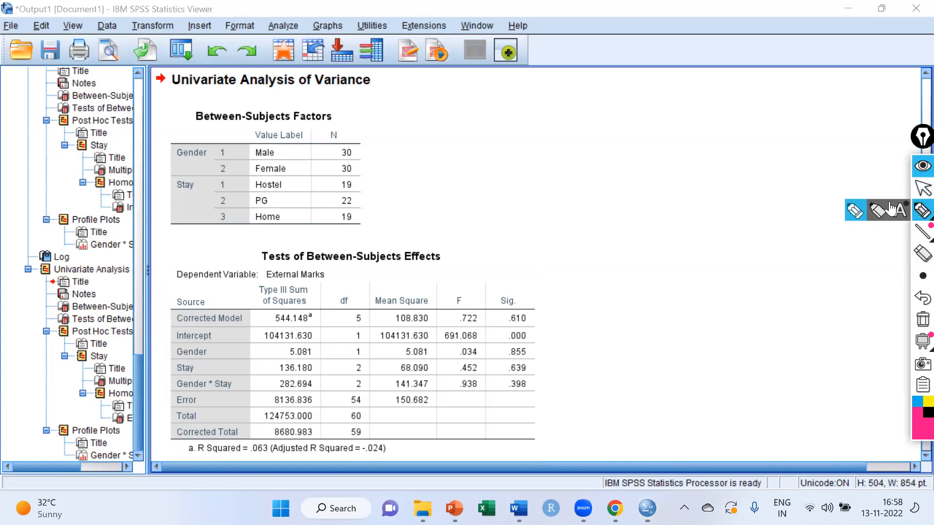
left_click(848, 207)
mouse_move(225, 355)
left_mouse_down()
mouse_move(242, 355)
mouse_move(254, 385)
left_mouse_up()
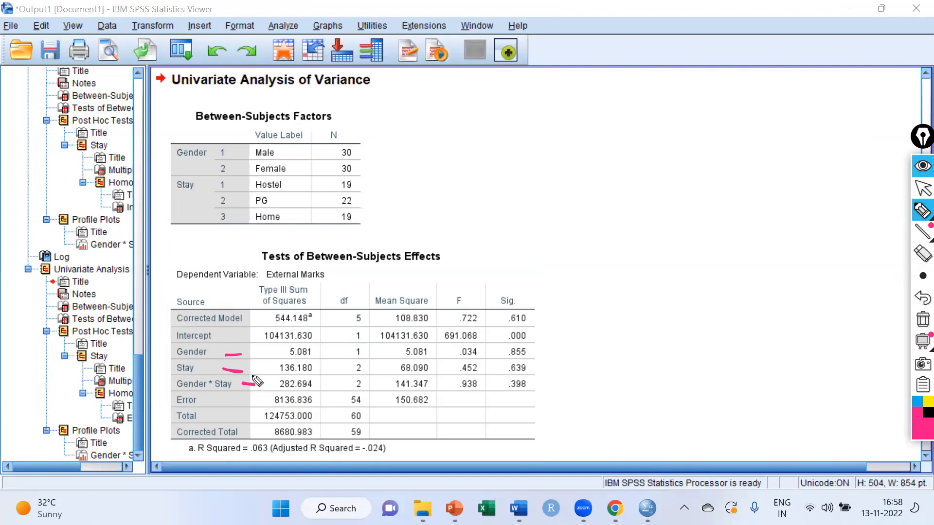
mouse_move(517, 348)
left_mouse_down()
mouse_move(497, 384)
mouse_move(534, 405)
mouse_move(536, 340)
left_mouse_up()
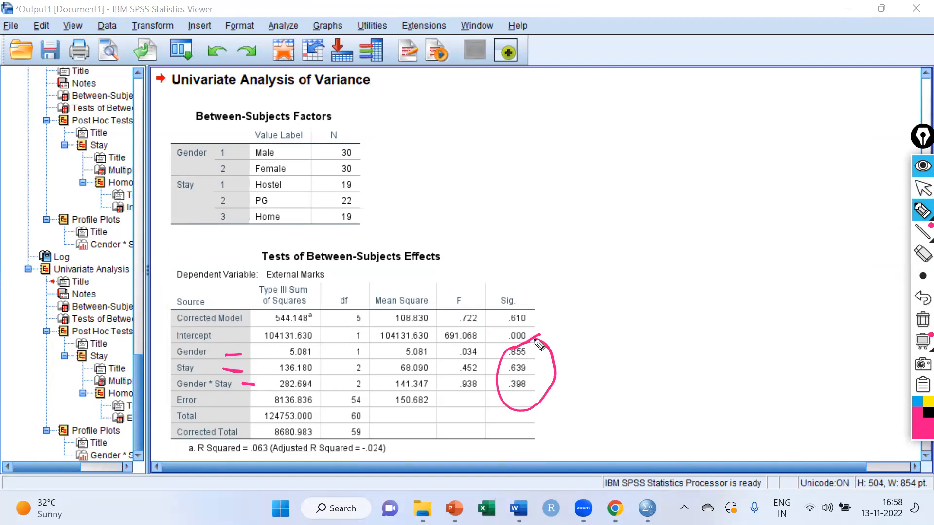
Handwrite "- we fail to reject Ho." in pink beside the Tests of Between-Subjects Effects table
left_click_drag(598, 369, 652, 343)
mouse_move(656, 341)
left_mouse_down()
mouse_move(658, 332)
mouse_move(714, 325)
mouse_move(730, 300)
mouse_move(734, 317)
left_mouse_up()
left_click_drag(759, 279, 753, 299)
left_click_drag(746, 294, 767, 289)
mouse_move(771, 286)
left_mouse_down()
mouse_move(775, 294)
mouse_move(770, 286)
left_mouse_up()
mouse_move(664, 405)
left_mouse_down()
mouse_move(748, 346)
mouse_move(803, 335)
left_mouse_up()
left_click(799, 331)
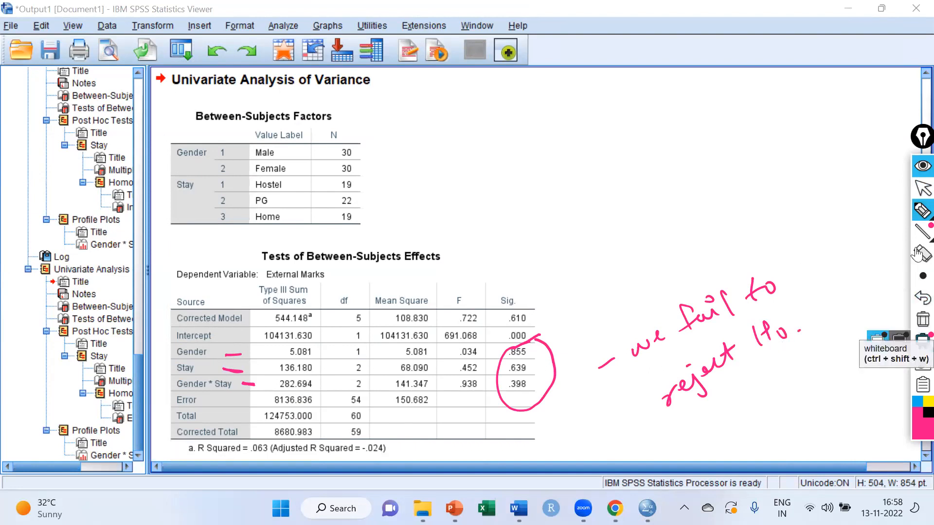
Clear the pen annotations, return to the normal pointer and review the Stay post hoc tables for External Marks
left_click(918, 322)
mouse_move(899, 232)
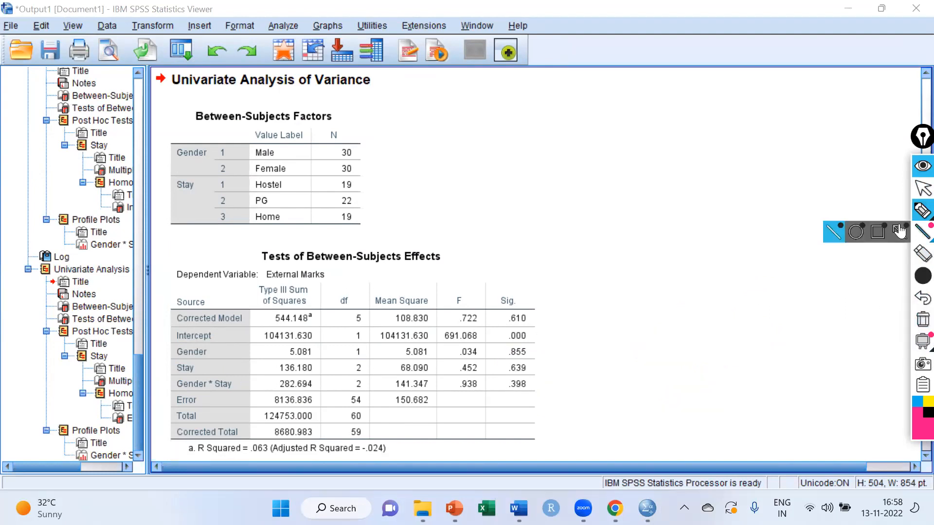
left_click(923, 189)
scroll(444, 326, "down", 10)
scroll(444, 326, "down", 3)
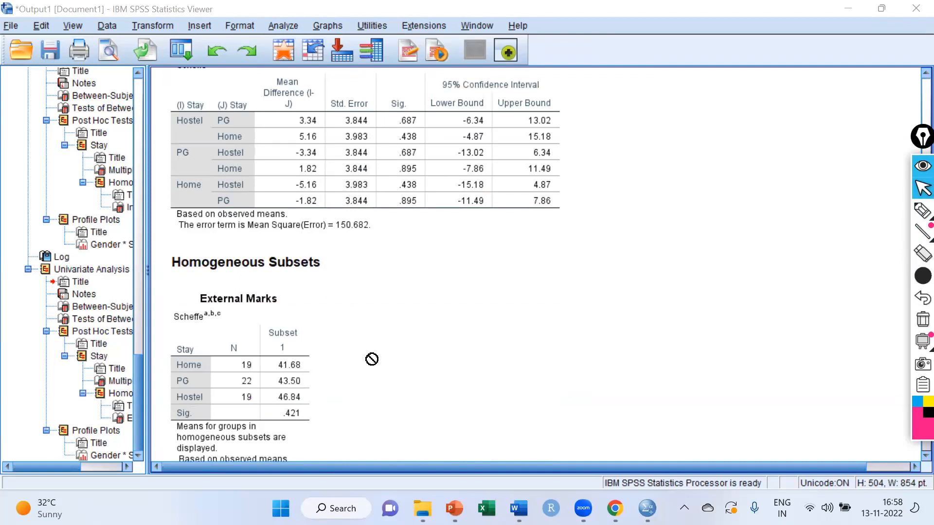
Add data value labels to the Estimated Marginal Means of External Marks profile plot and shrink the chart in the output
scroll(371, 359, "down", 12)
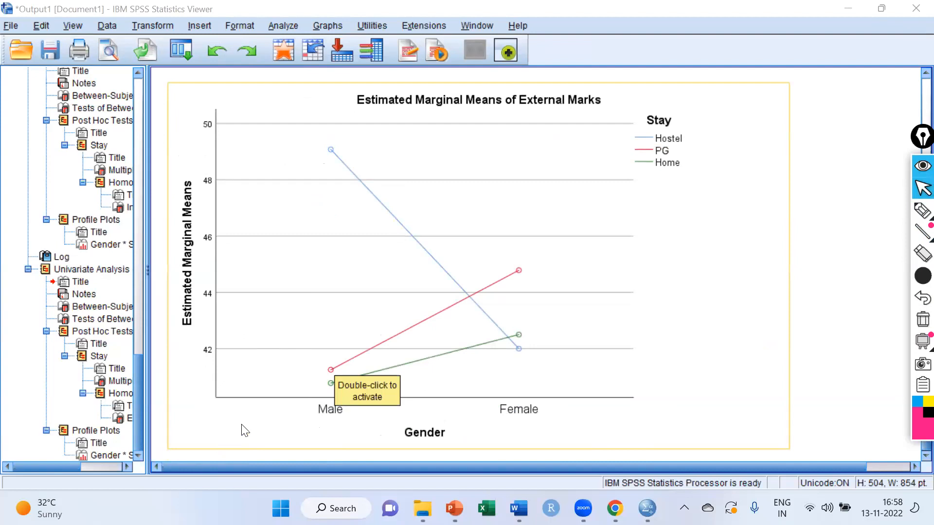
left_click(461, 218)
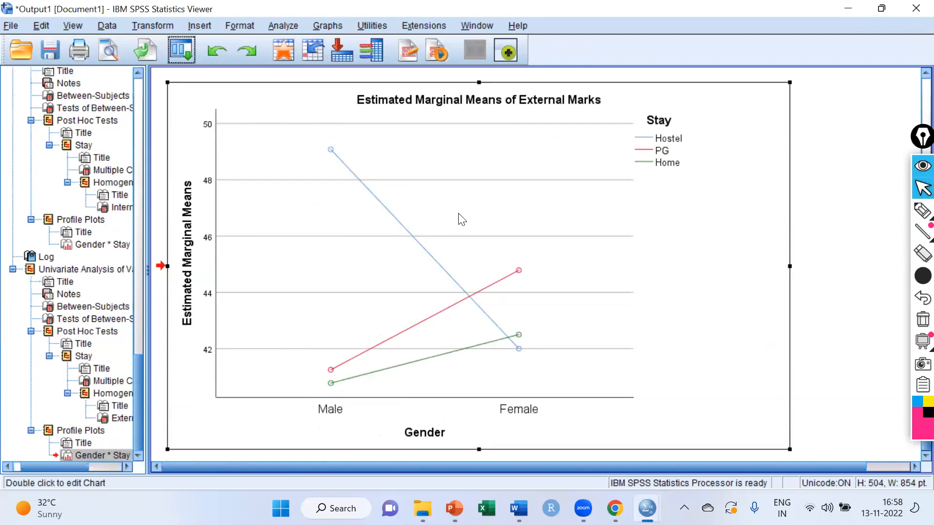
double_click(425, 216)
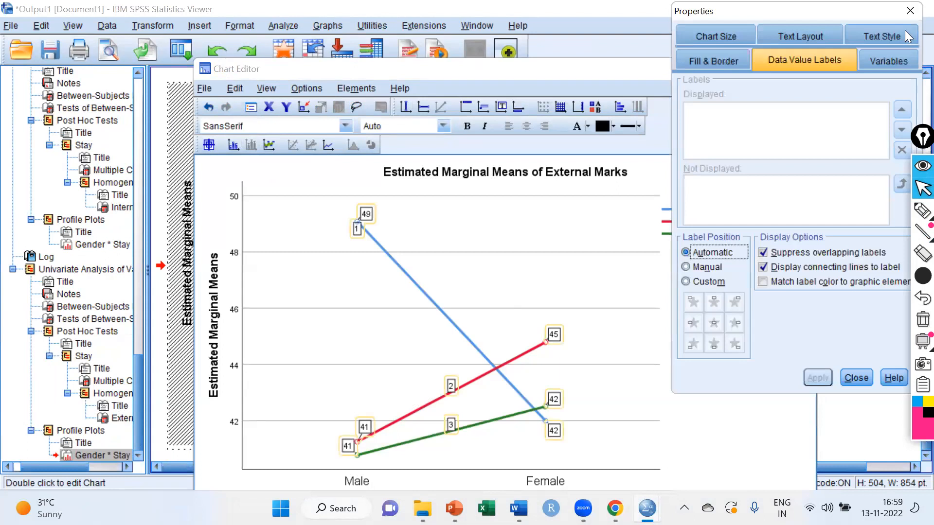
left_click(909, 14)
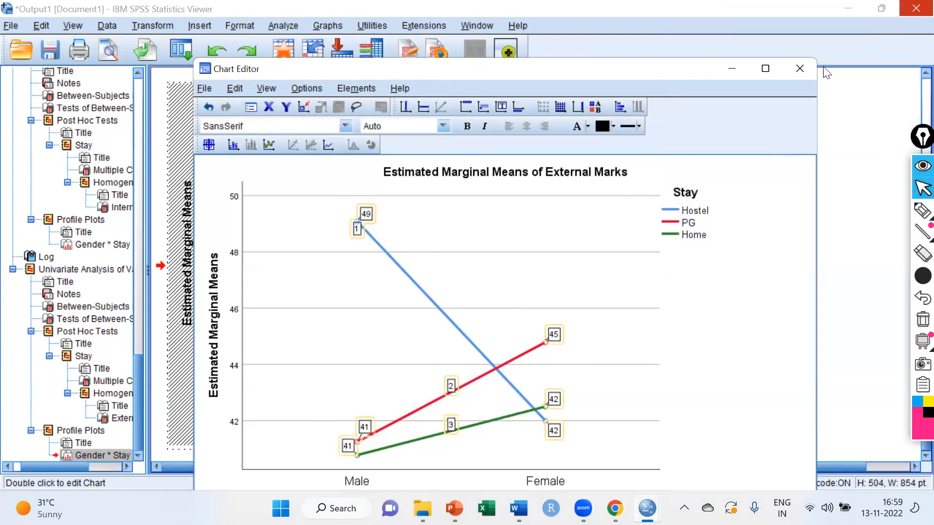
left_click(815, 72)
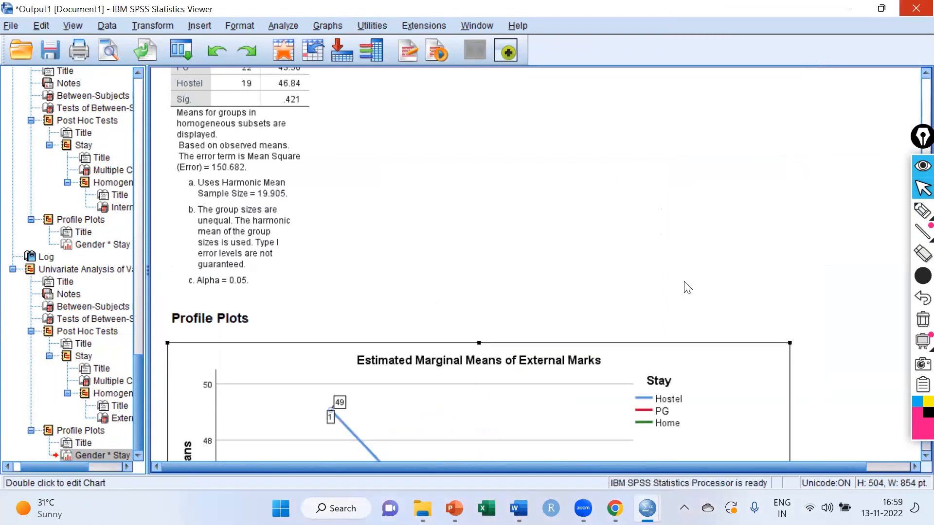
left_click_drag(789, 437, 695, 321)
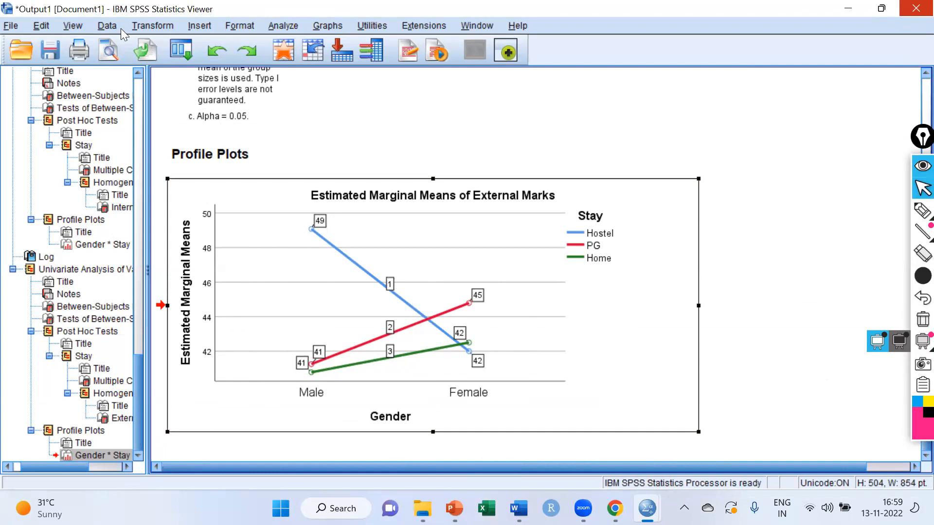
Replace External Marks with Total as the dependent variable and run the Univariate analysis by Gender and Stay
left_click(182, 51)
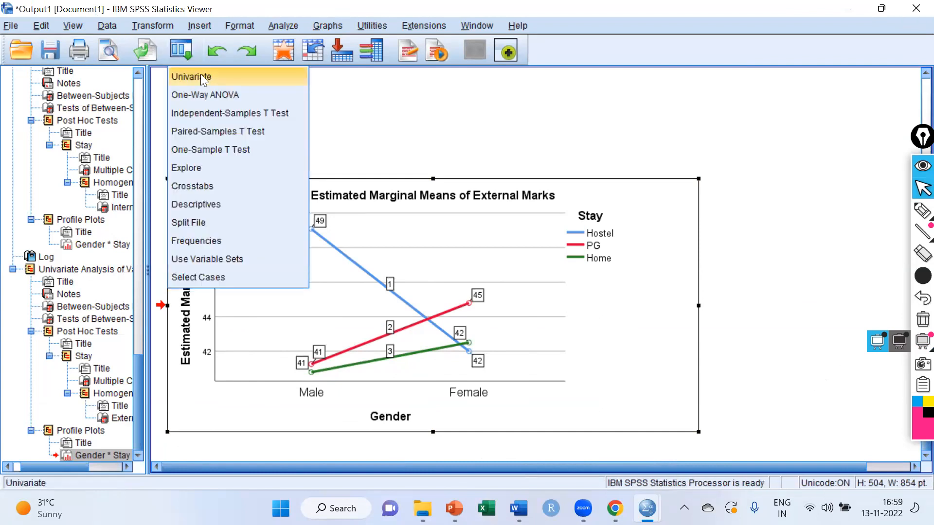
left_click(200, 74)
left_click(548, 151)
left_click(476, 146)
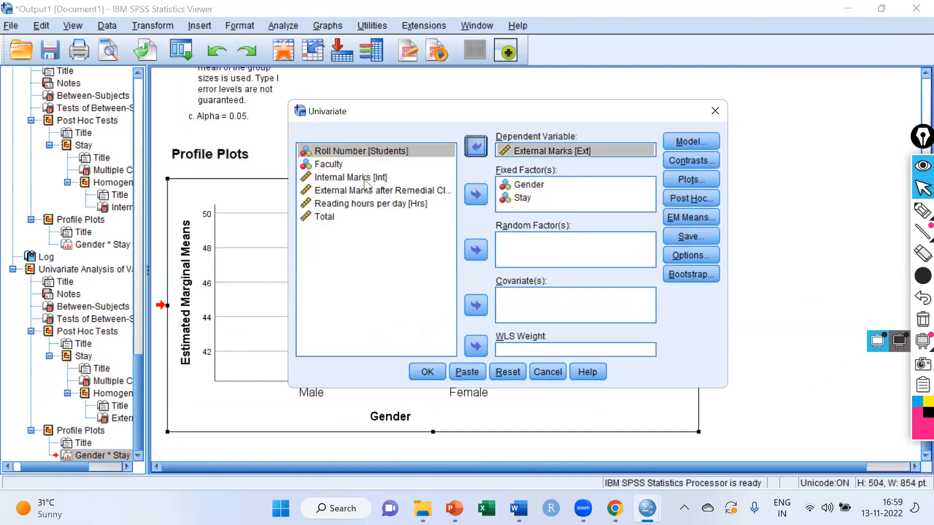
left_click(323, 230)
left_click(476, 147)
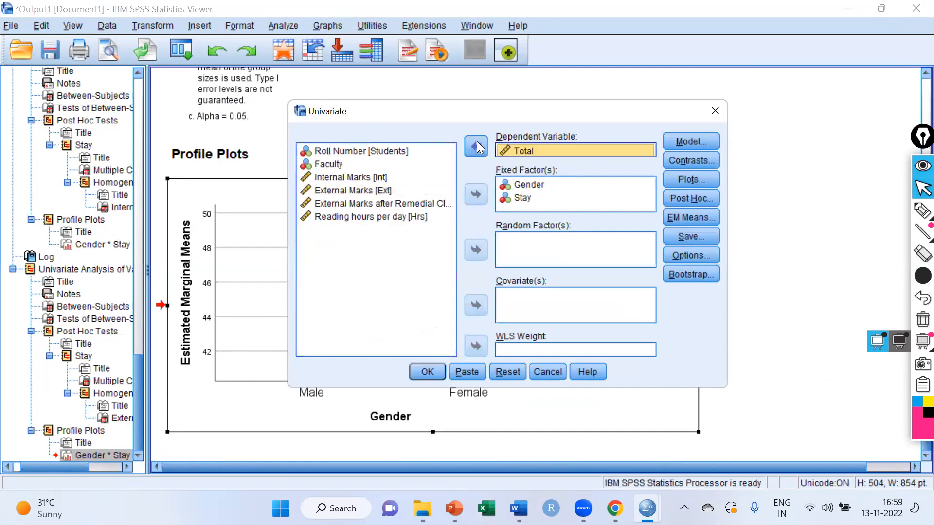
left_click(434, 370)
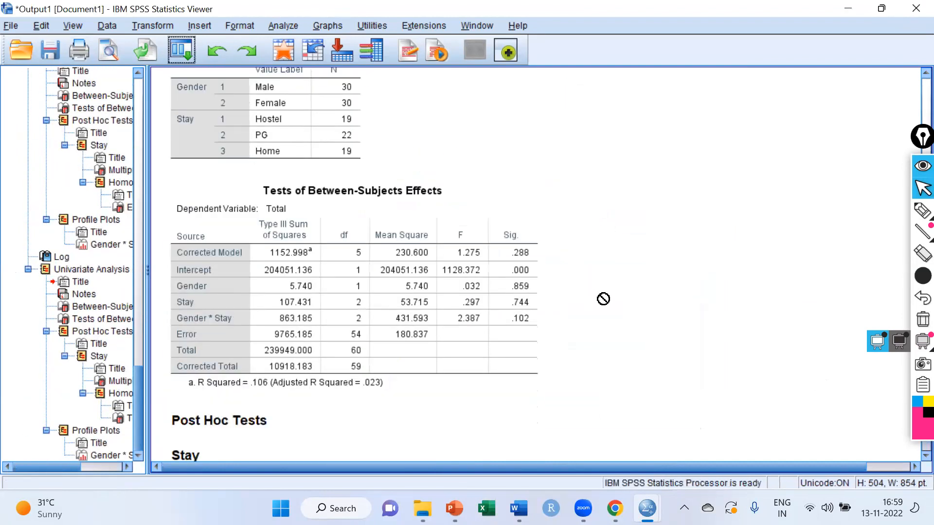
Switch to the pink pen, undo the thick stroke over the Sig. column and choose the thinnest pen size
left_click(922, 210)
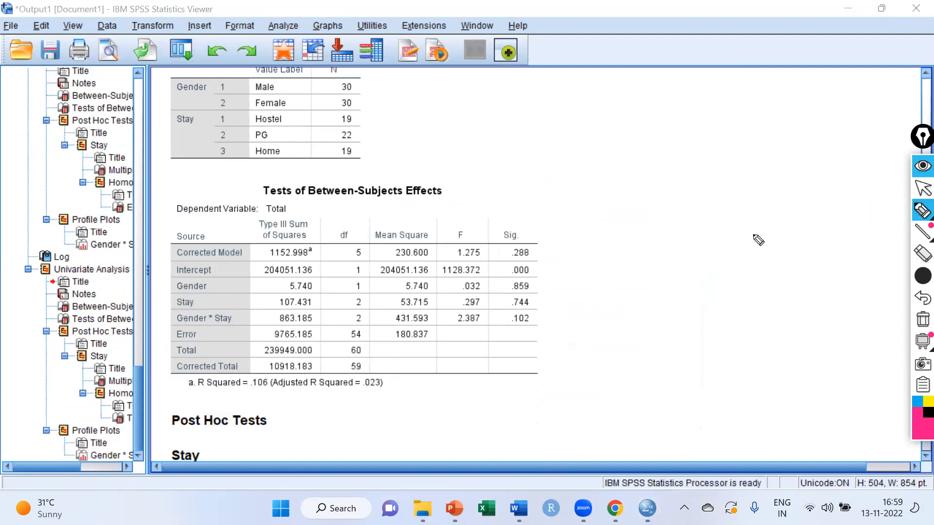
left_click_drag(527, 221, 500, 301)
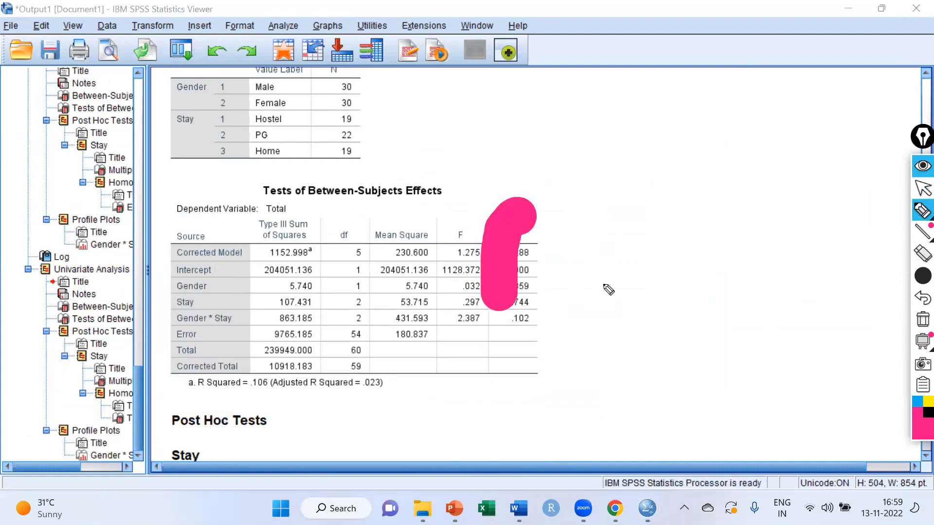
left_click(921, 298)
mouse_move(904, 276)
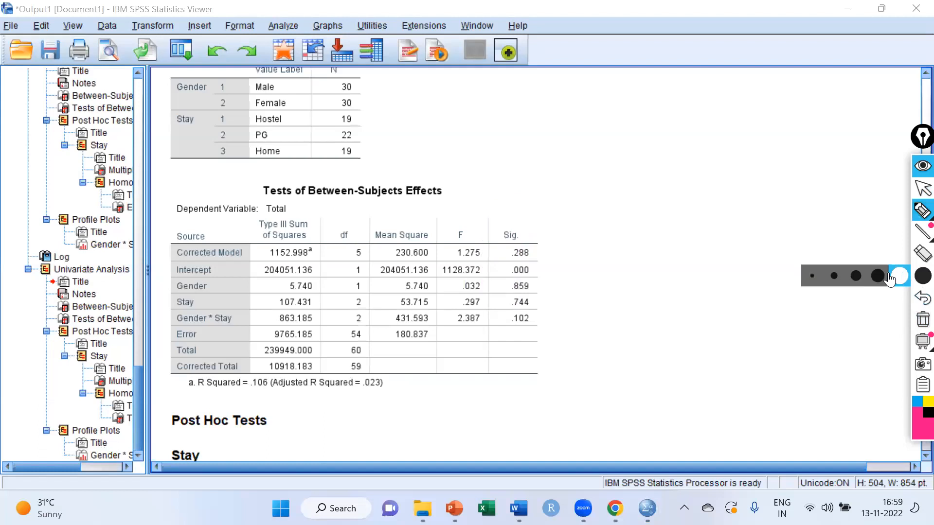
left_click(807, 276)
mouse_move(512, 219)
left_mouse_down()
mouse_move(497, 316)
mouse_move(537, 340)
left_mouse_up()
mouse_move(570, 295)
left_mouse_down()
mouse_move(520, 204)
mouse_move(508, 217)
left_mouse_up()
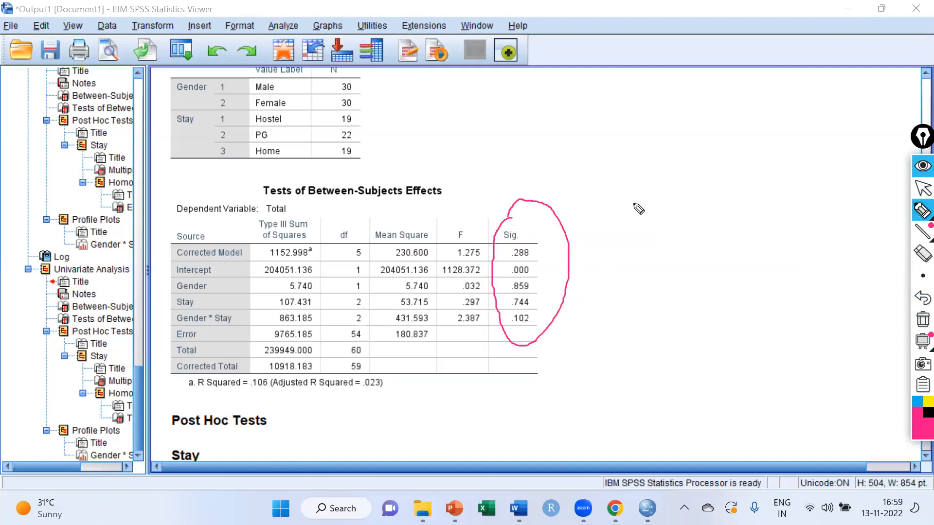
left_click(921, 298)
Circle the Gender, Stay and Gender * Stay Sig. values for Total and handwrite "> 0.05 we fail to reject Ho." beside them
mouse_move(922, 276)
mouse_move(515, 275)
left_mouse_down()
mouse_move(533, 336)
mouse_move(539, 283)
mouse_move(517, 276)
mouse_move(568, 310)
mouse_move(638, 262)
left_mouse_up()
left_click(601, 292)
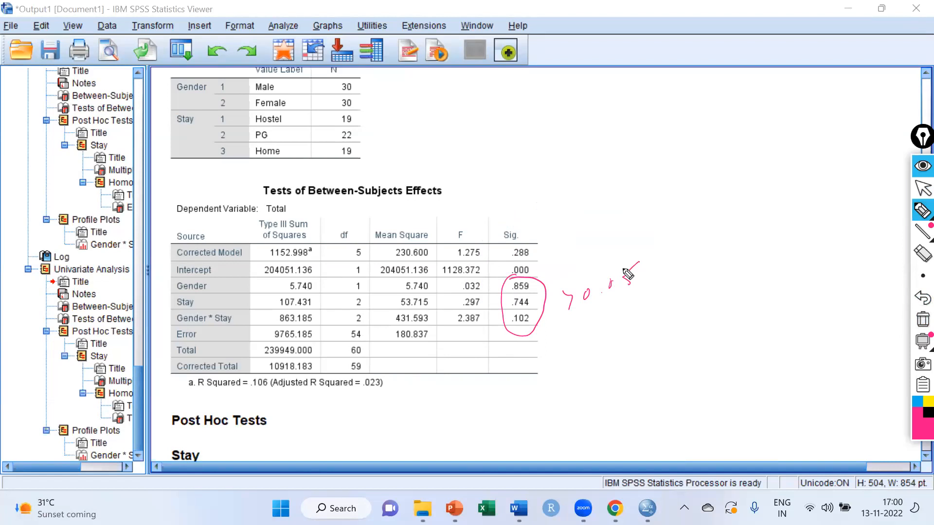
mouse_move(610, 332)
left_mouse_down()
mouse_move(617, 340)
mouse_move(747, 260)
left_mouse_up()
mouse_move(707, 336)
left_mouse_down()
mouse_move(773, 285)
mouse_move(800, 291)
mouse_move(818, 268)
mouse_move(834, 265)
left_mouse_up()
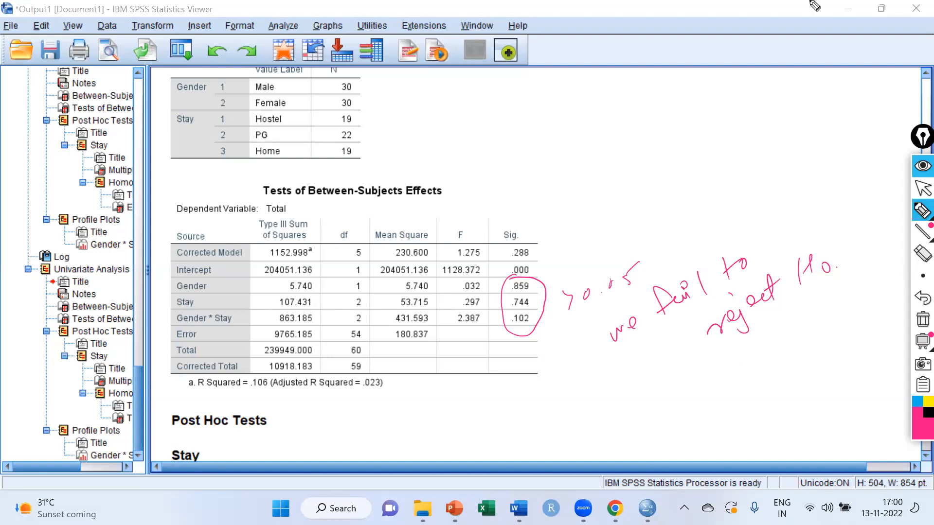
Clear all pen annotations from the Total output and return to the normal pointer
mouse_move(917, 215)
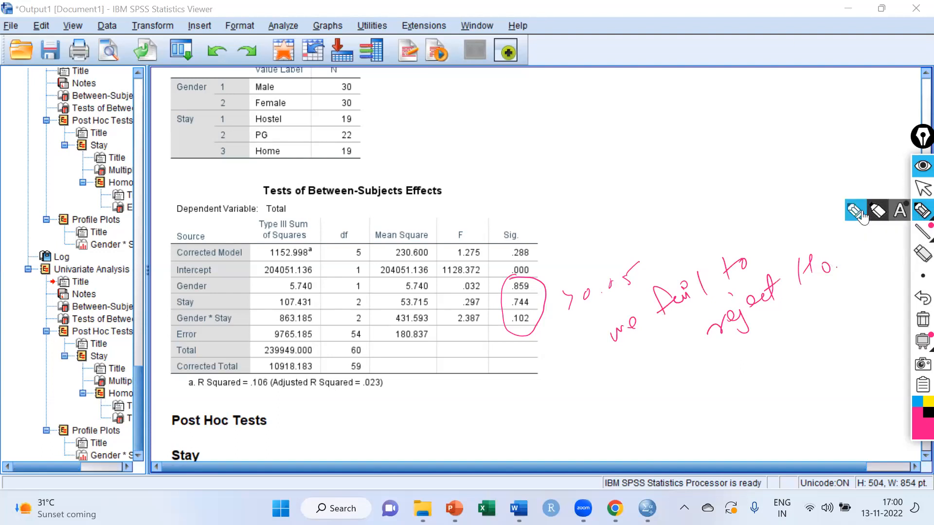
left_click(923, 320)
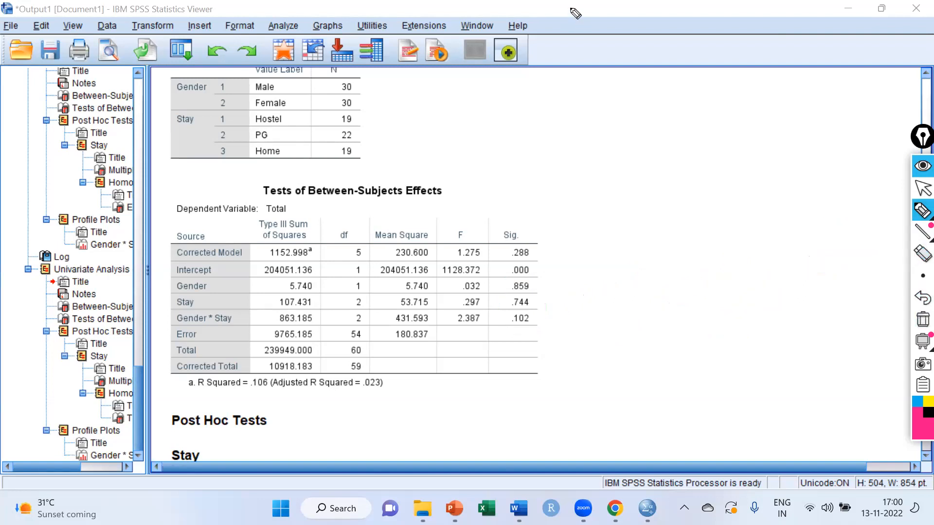
left_click(923, 189)
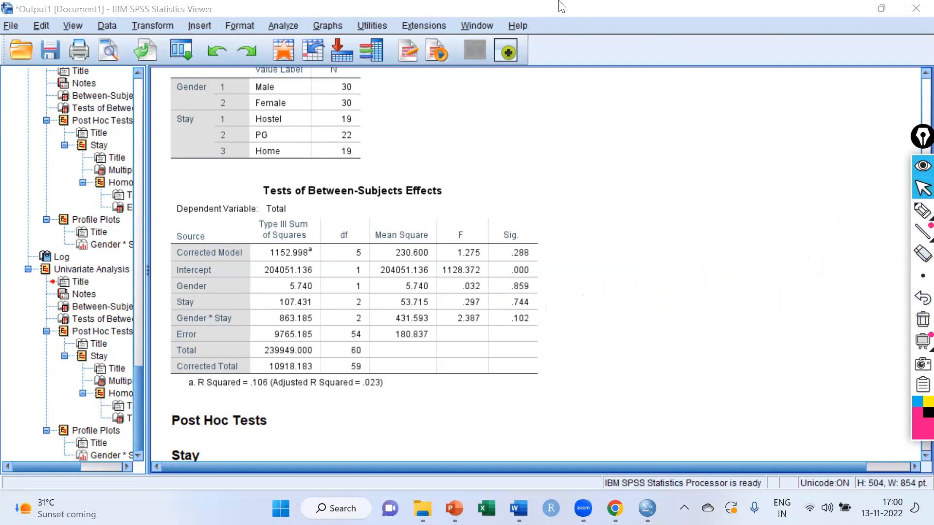
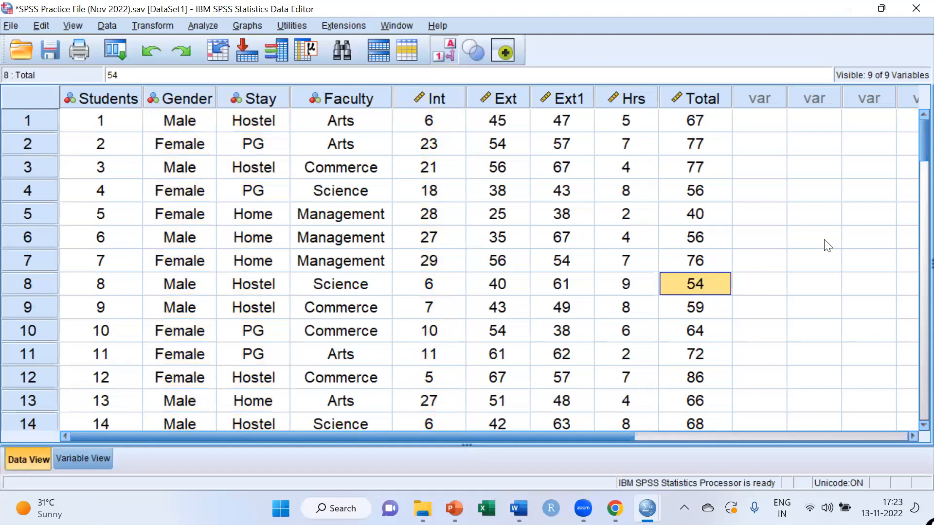
Highlight the Int and Ext columns in the data to point out both marks variables, and deselect them
left_click(824, 239)
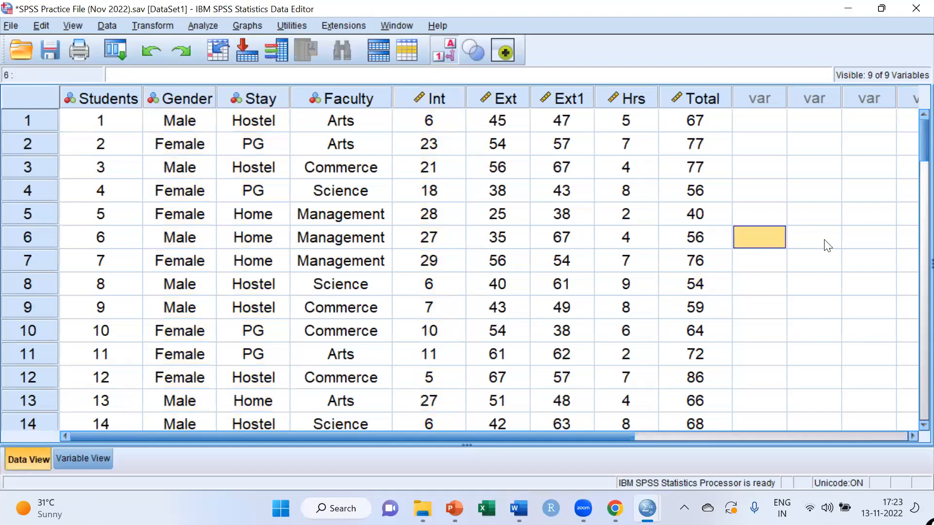
left_click(430, 101)
left_click(513, 98, "ctrl")
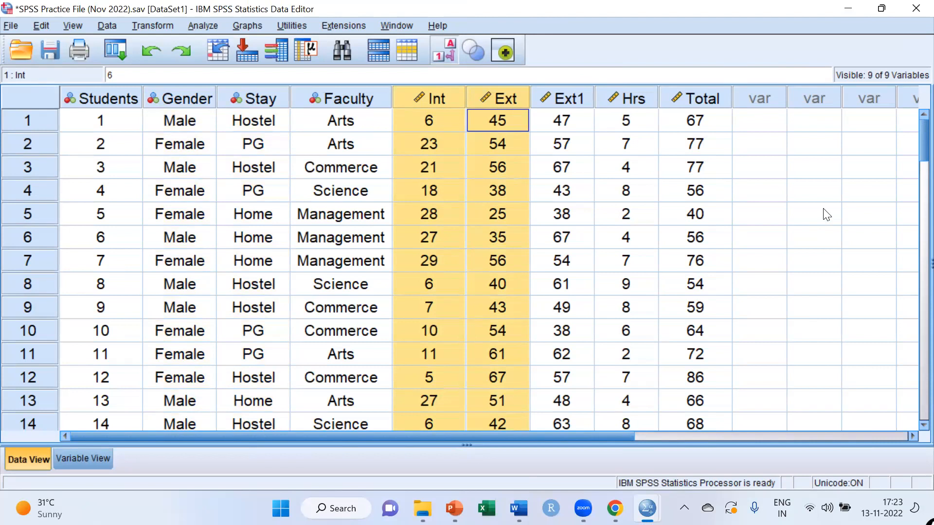
left_click(826, 214)
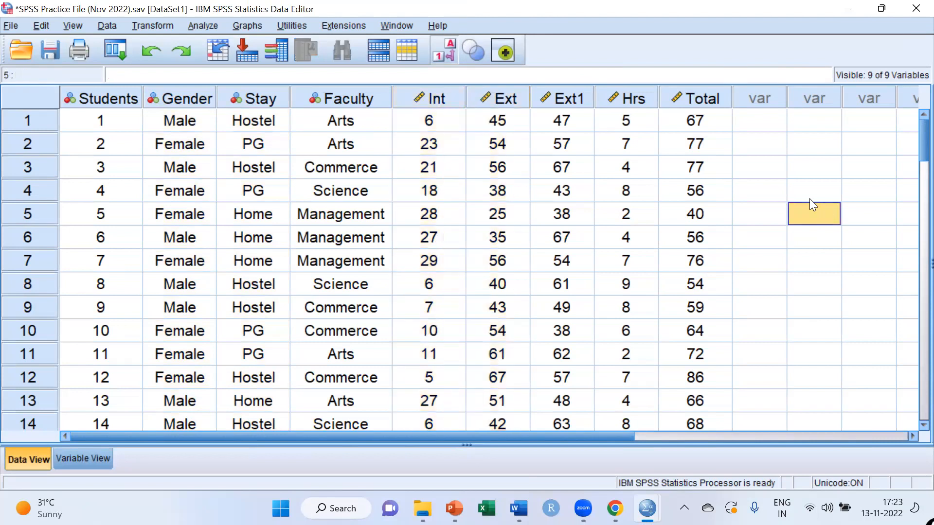
Exit SPSS Statistics without saving the changes to the SPSS Practice File (Nov 2022).sav dataset
left_click(904, 10)
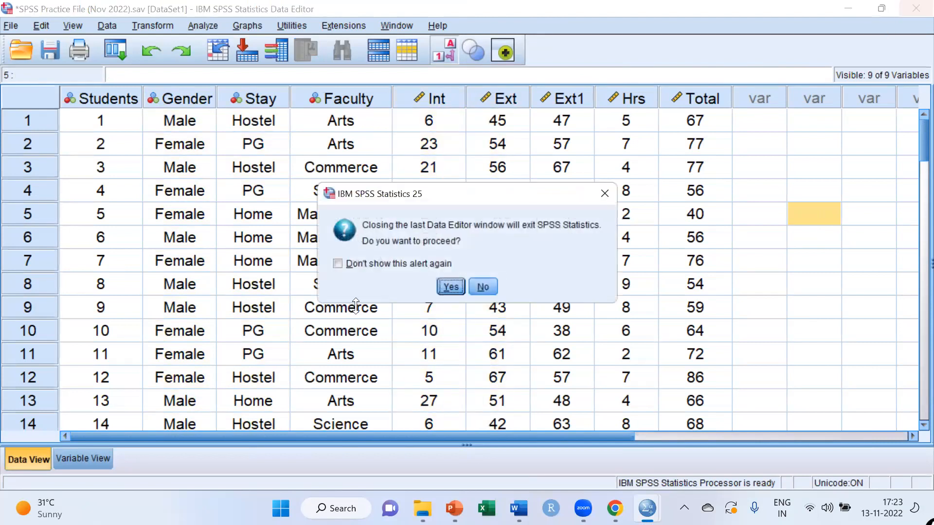
left_click(452, 288)
left_click(459, 269)
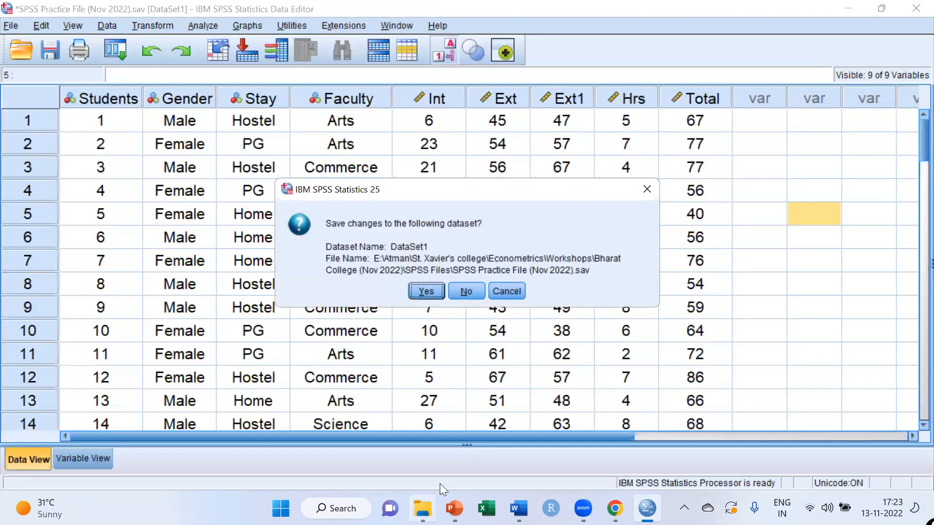
left_click(466, 290)
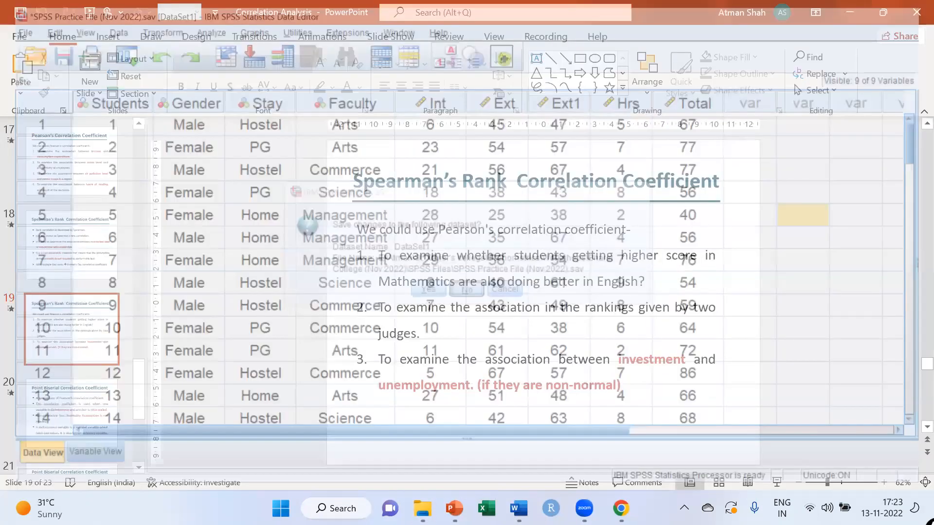
Switch to File Explorer and open SPSS Practice File (Nov 2022).sav from Bharat College (Nov 2022) > SPSS Files
key("alt+Tab")
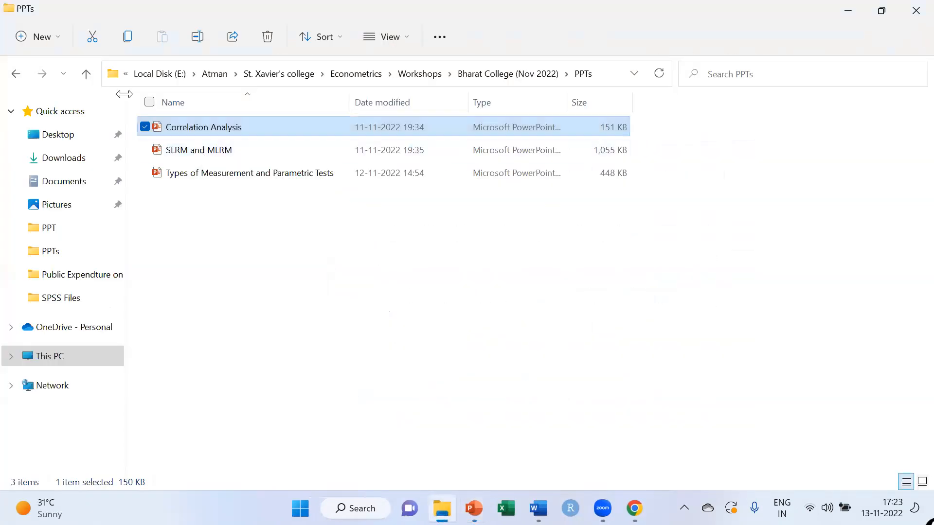
left_click(486, 80)
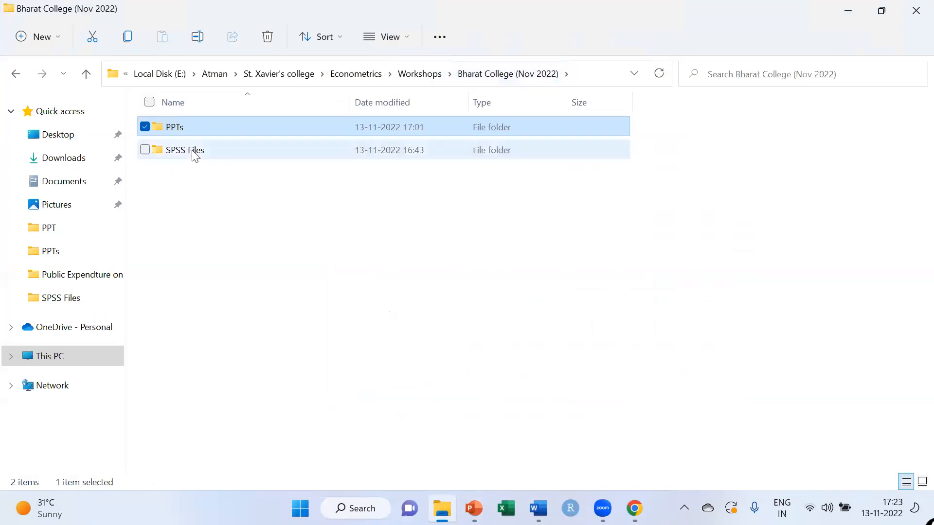
left_click(191, 149)
double_click(190, 150)
left_click(219, 264)
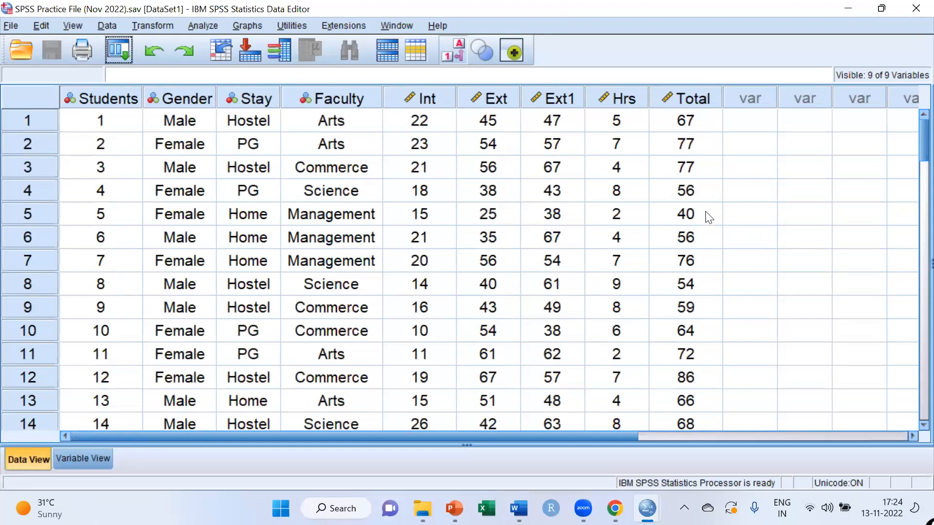
Select the Ext and Hrs data columns and widen the Label column of the variable definitions to read the full Hrs label
left_click(502, 99)
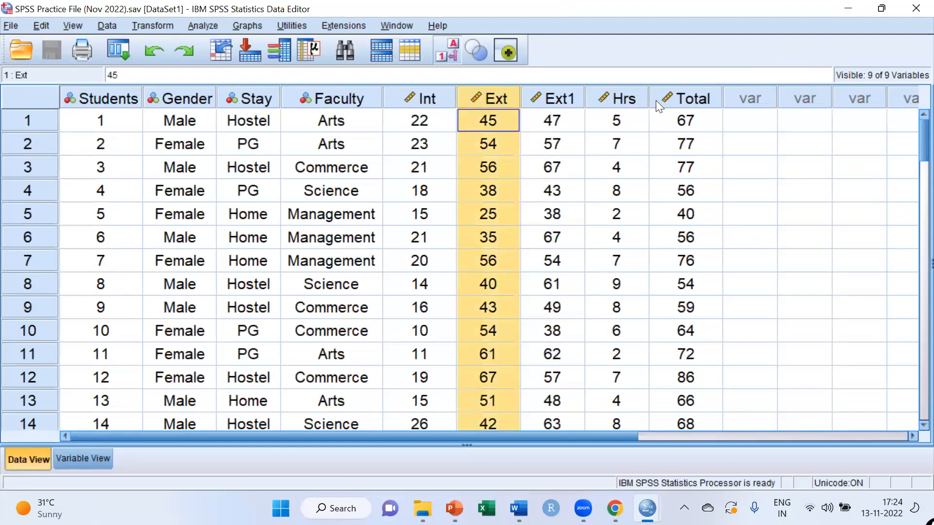
left_click(623, 98, "ctrl")
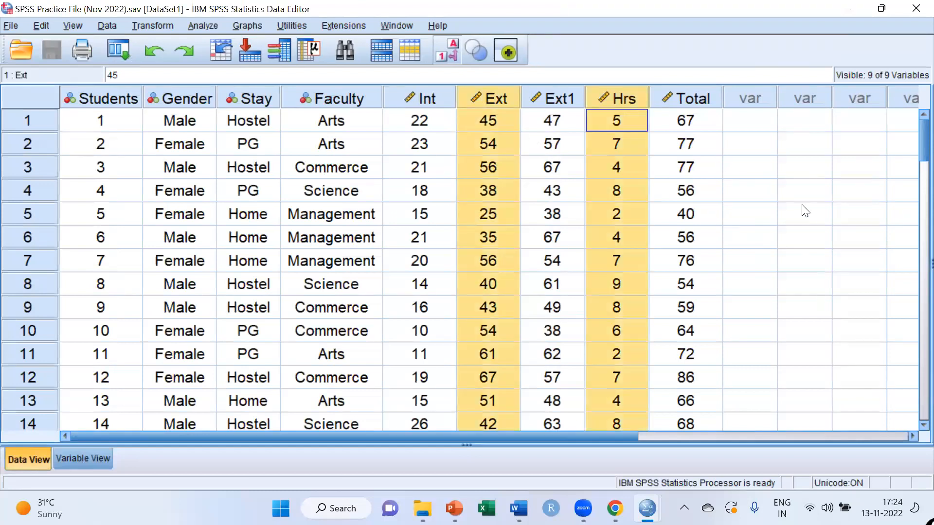
left_click(90, 463)
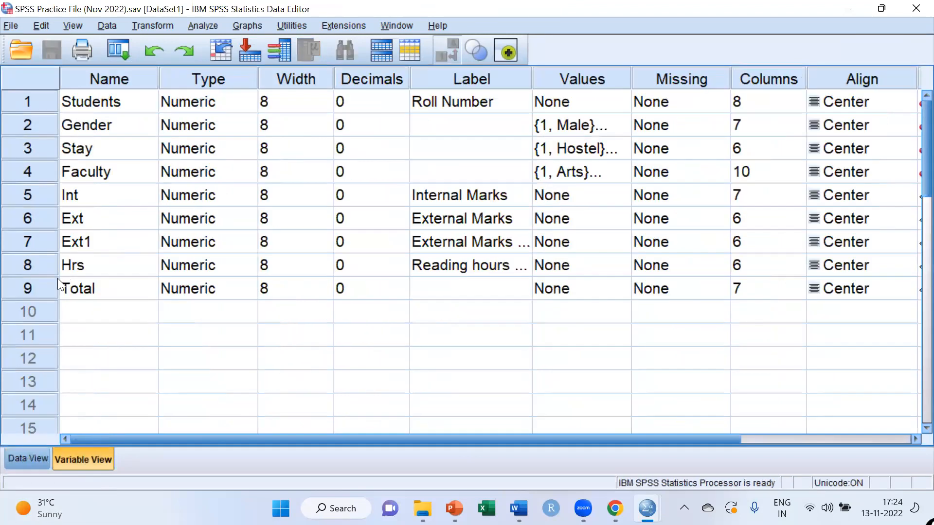
left_click(32, 264)
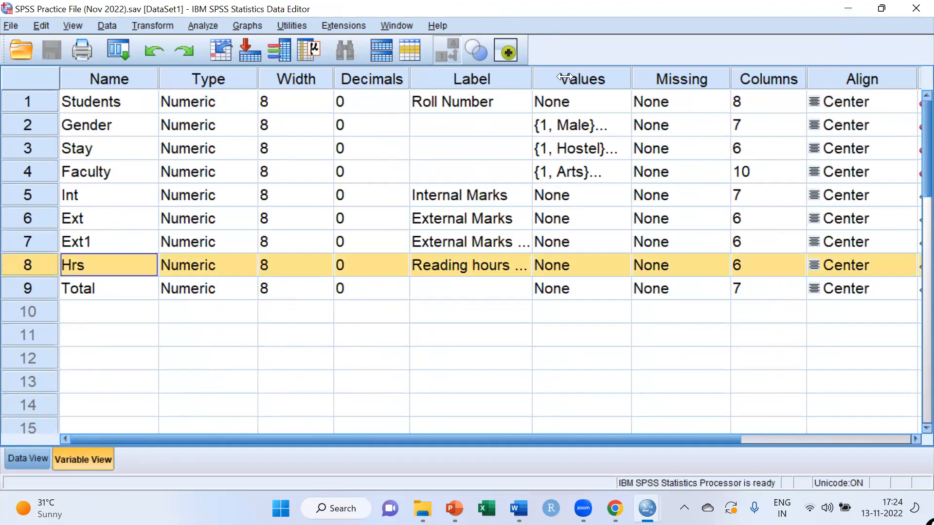
left_click_drag(575, 77, 617, 270)
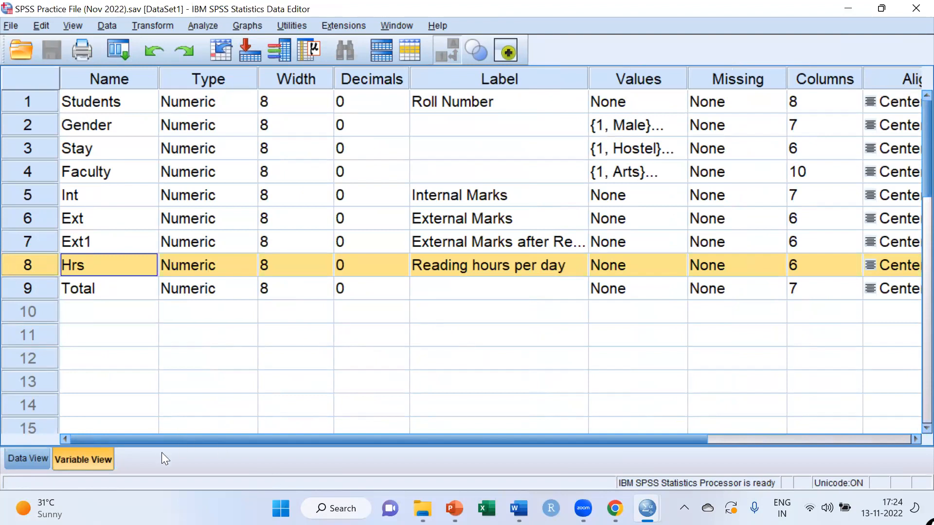
left_click(22, 457)
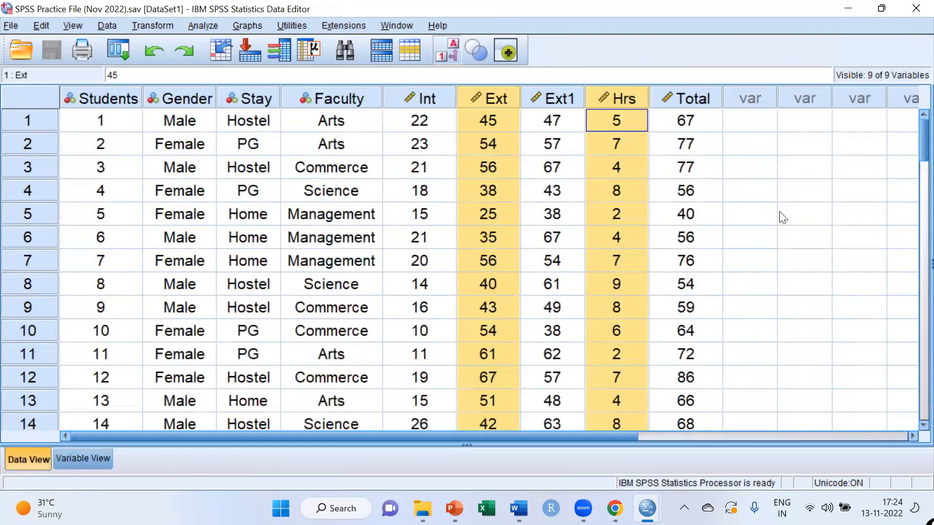
Define a simple scatterplot with External Marks [Ext] on the Y axis and Reading hours per day [Hrs] on the X axis
left_click(781, 216)
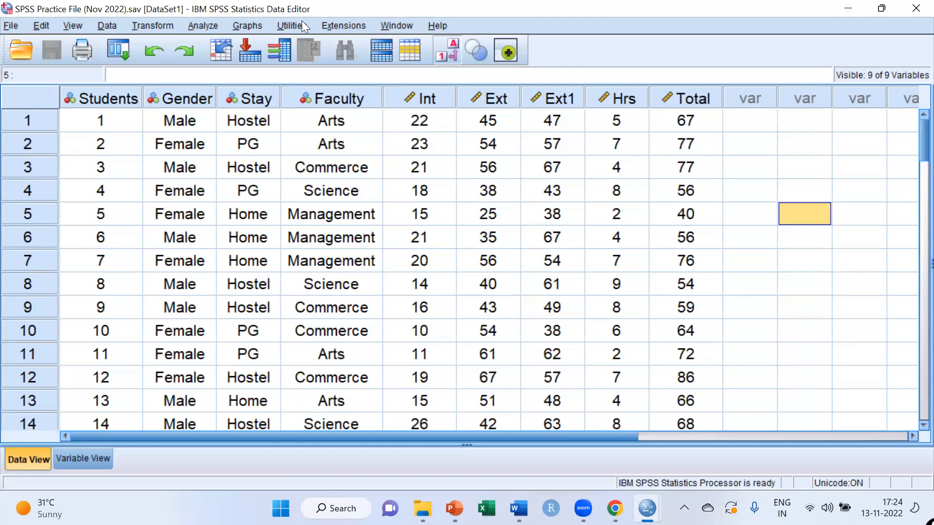
left_click(245, 27)
mouse_move(400, 116)
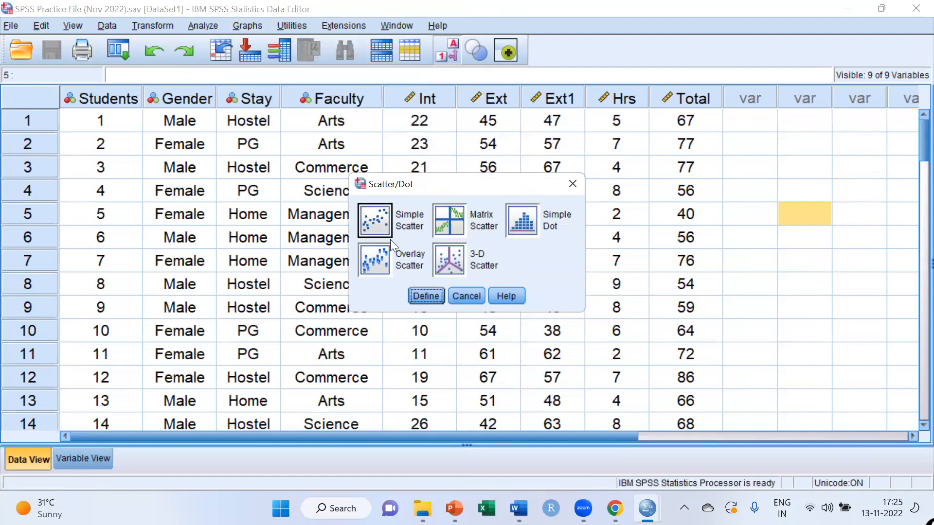
left_click(423, 296)
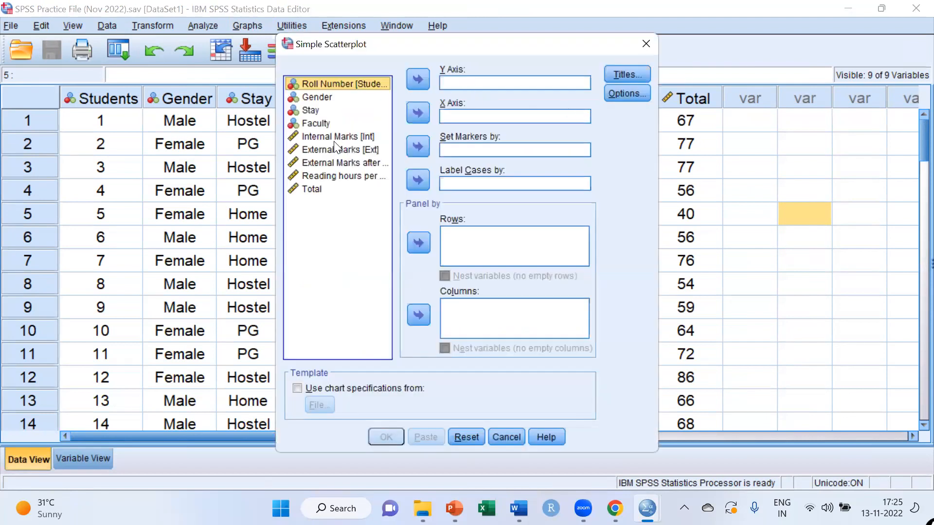
left_click(321, 150)
left_click(413, 79)
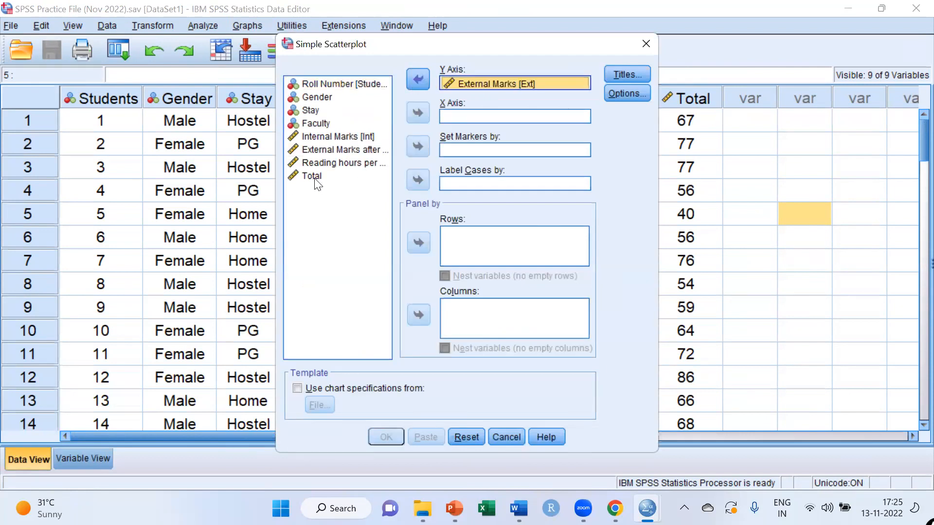
left_click(313, 165)
left_click(313, 164)
left_click(417, 113)
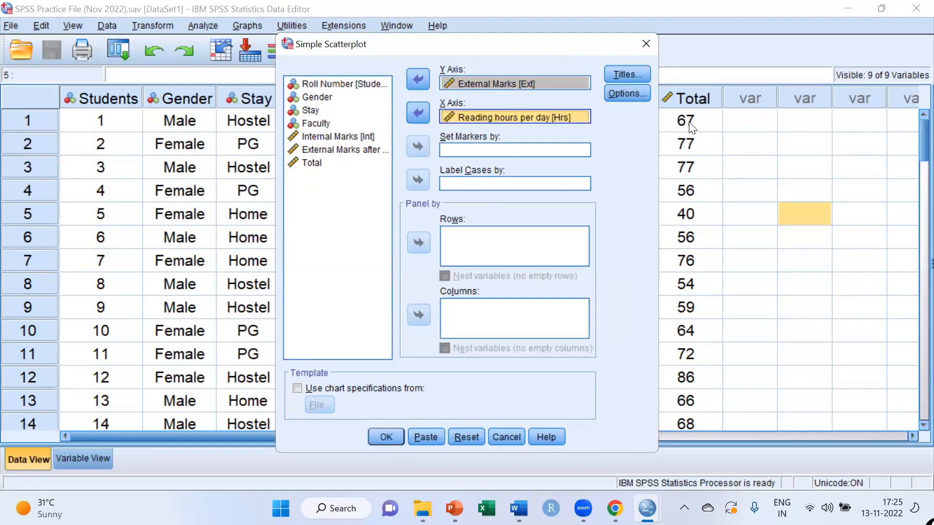
Title the scatterplot "Chart 1: Ext*Hrs Scatter Plot" and generate it
left_click(617, 73)
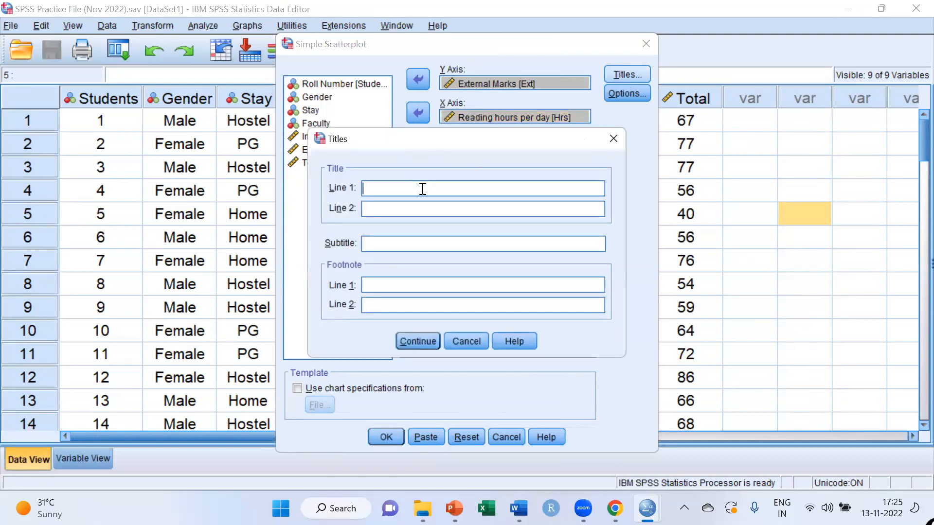
type("F")
key("BackSpace")
type("Chart 1: Ext*Hrs Scatter Plot")
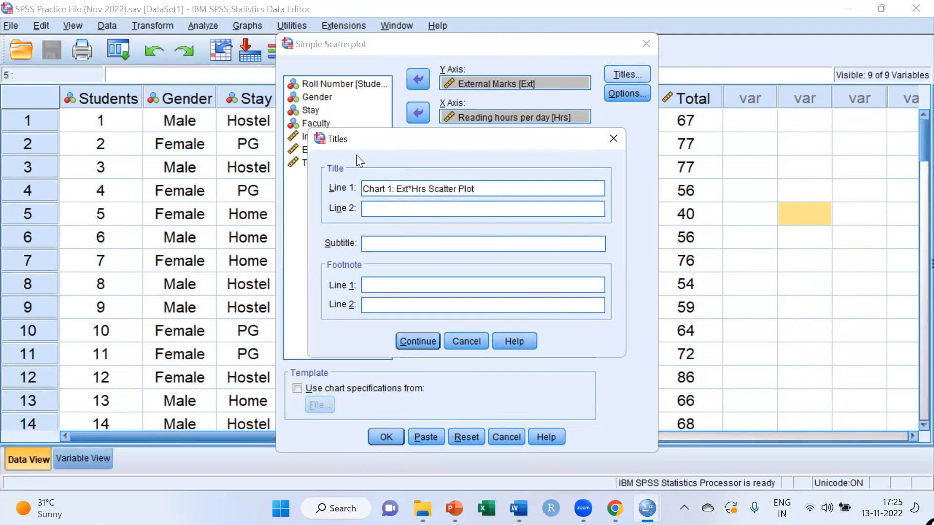
left_click(414, 342)
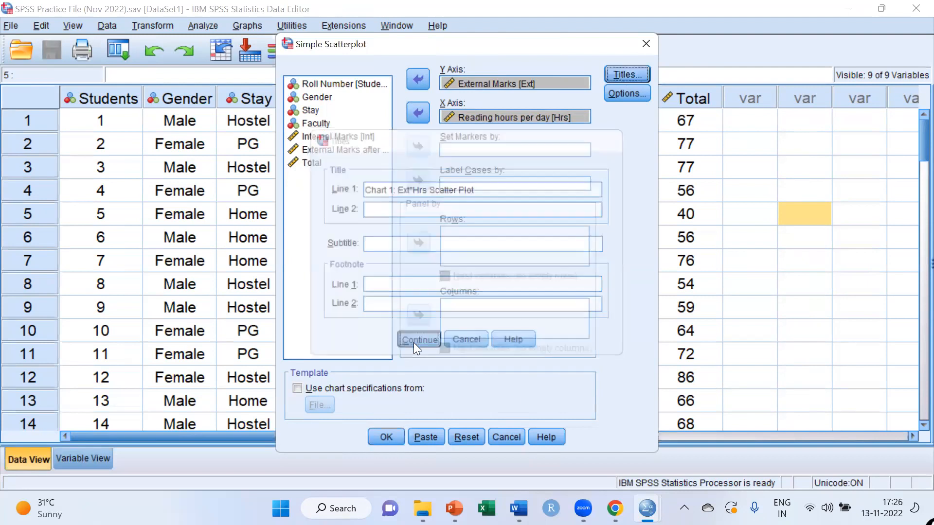
left_click(378, 436)
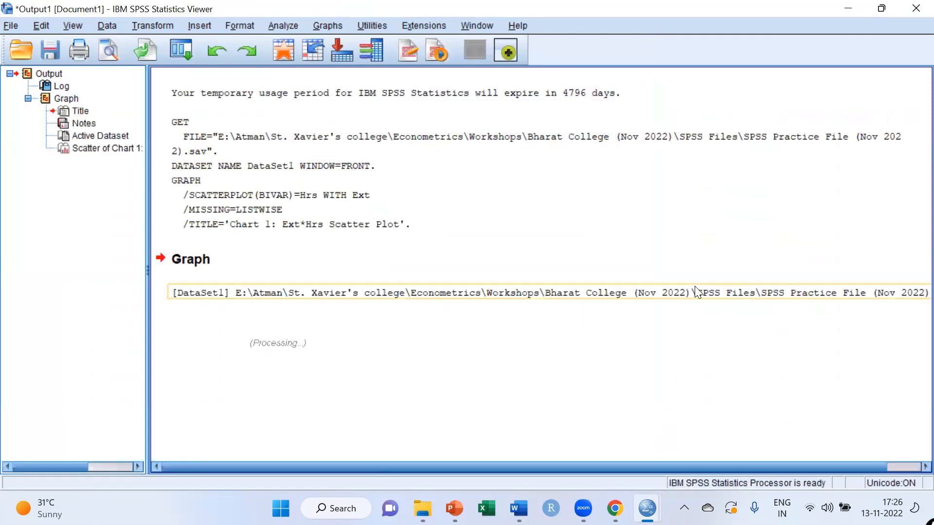
Shrink the Ext*Hrs scatter plot in the output to about 686 pt wide and 358 pt high
scroll(694, 286, "down", 5)
left_click(761, 364)
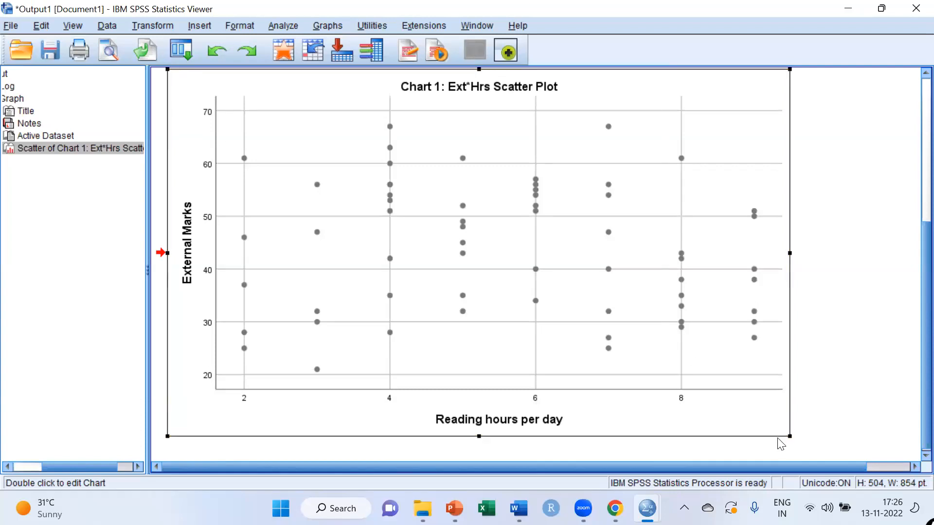
left_click_drag(790, 253, 669, 370)
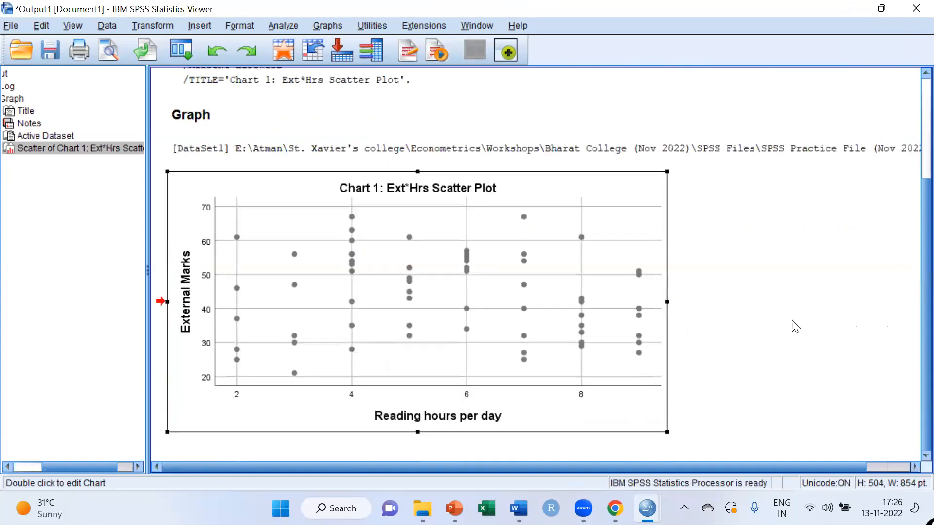
Add a linear fit line for all points to the Ext*Hrs scatter plot and close the chart editing window
double_click(561, 227)
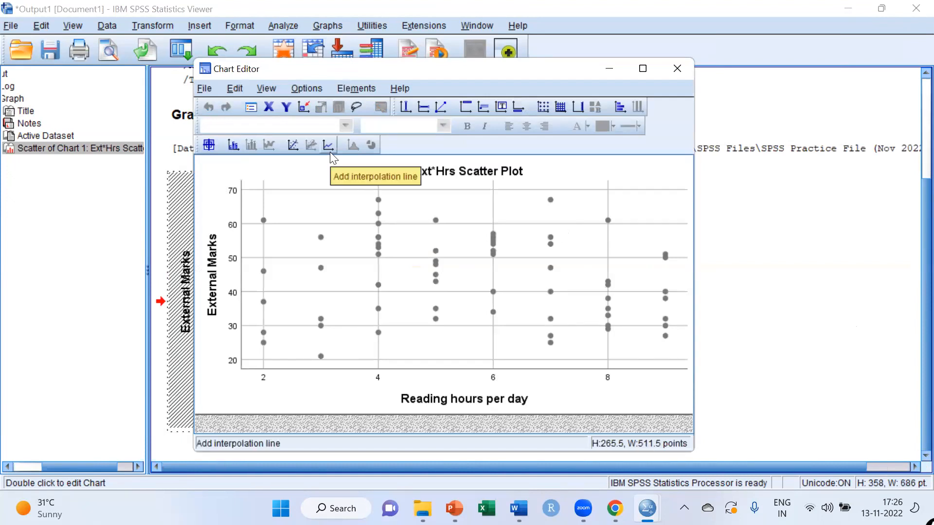
left_click(294, 146)
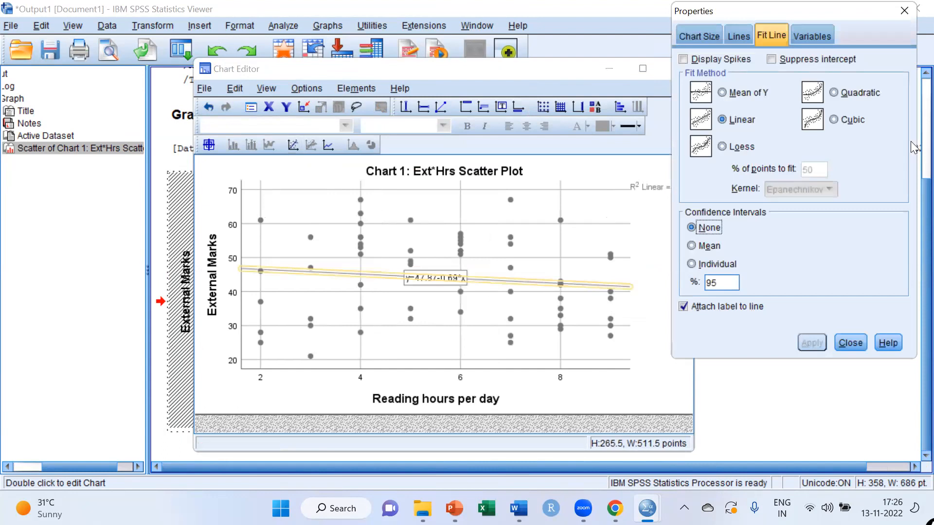
left_click(849, 343)
left_click(679, 70)
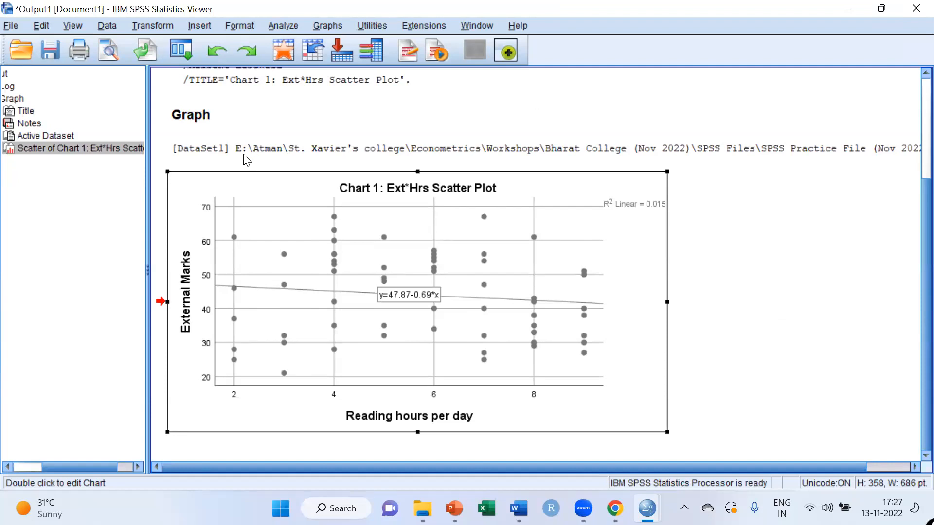
Run a two-tailed Pearson bivariate correlation between External Marks [Ext] and Reading hours per day [Hrs]
left_click(278, 24)
mouse_move(402, 180)
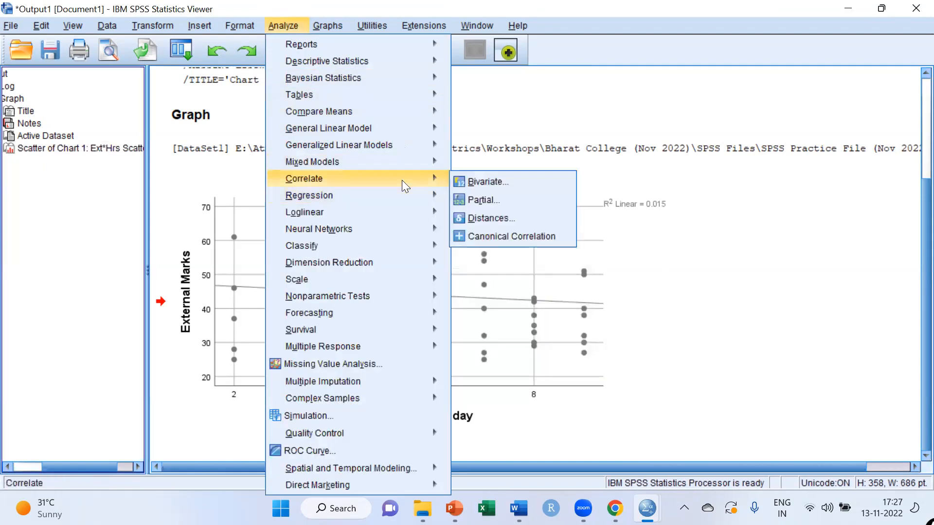
left_click(554, 189)
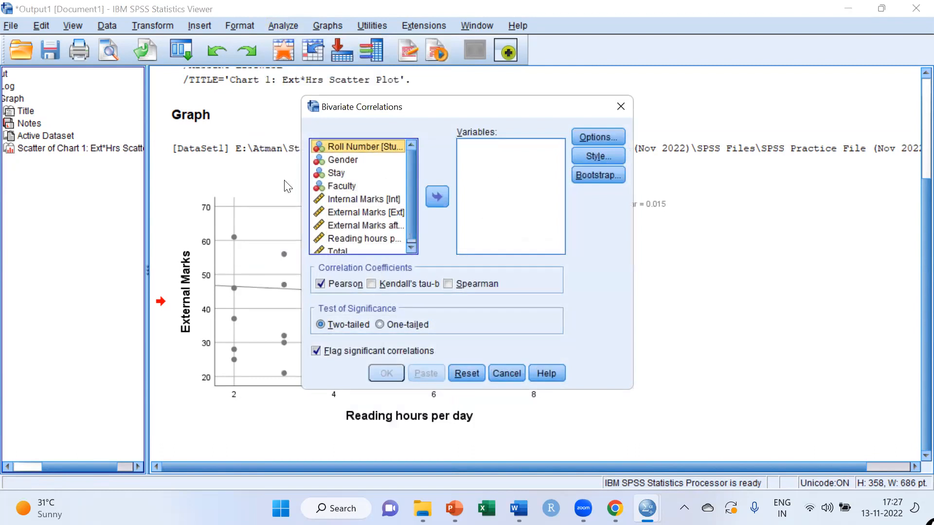
left_click(371, 213)
left_click(351, 239, "ctrl")
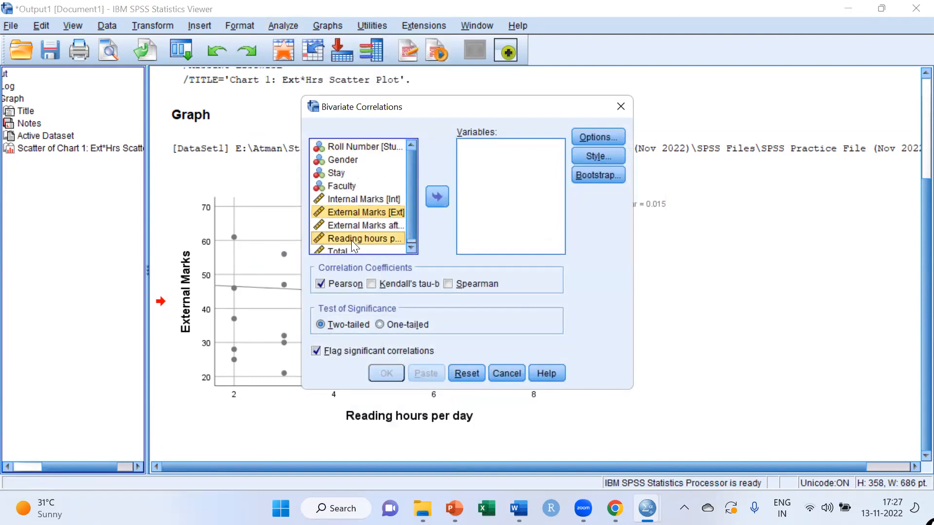
left_click(428, 199)
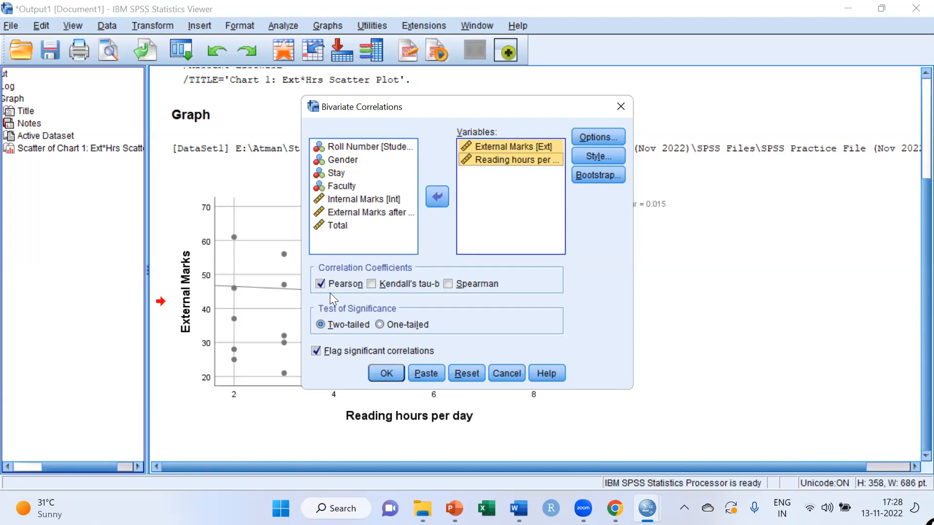
left_click(384, 372)
scroll(630, 336, "down", 2)
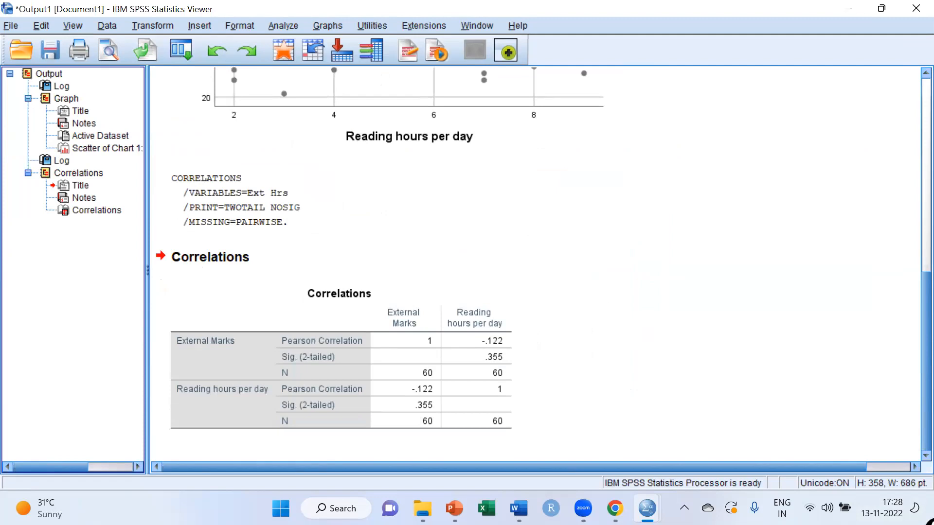
Circle the External Marks and Reading hours Pearson coefficient with the screen pen and write "-0.122" underlined beside the Correlations table
left_click(920, 130)
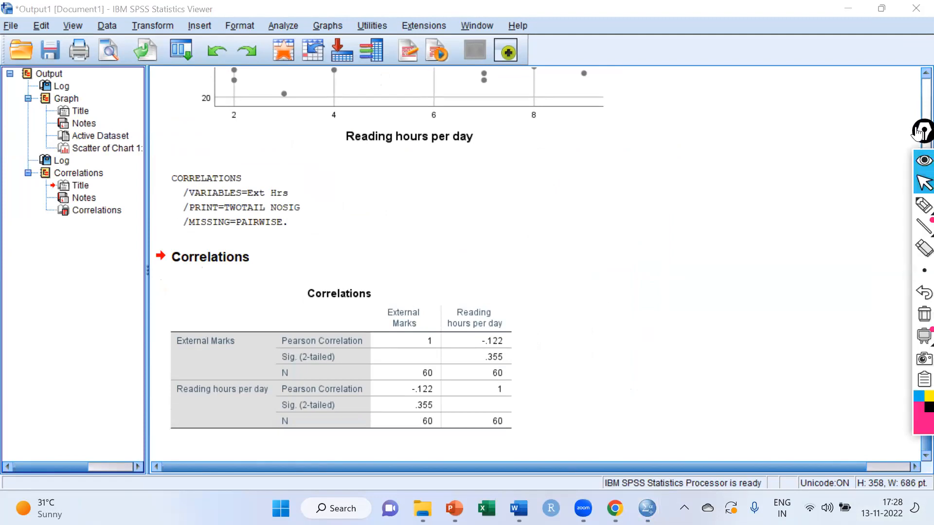
left_click(920, 206)
left_click(851, 206)
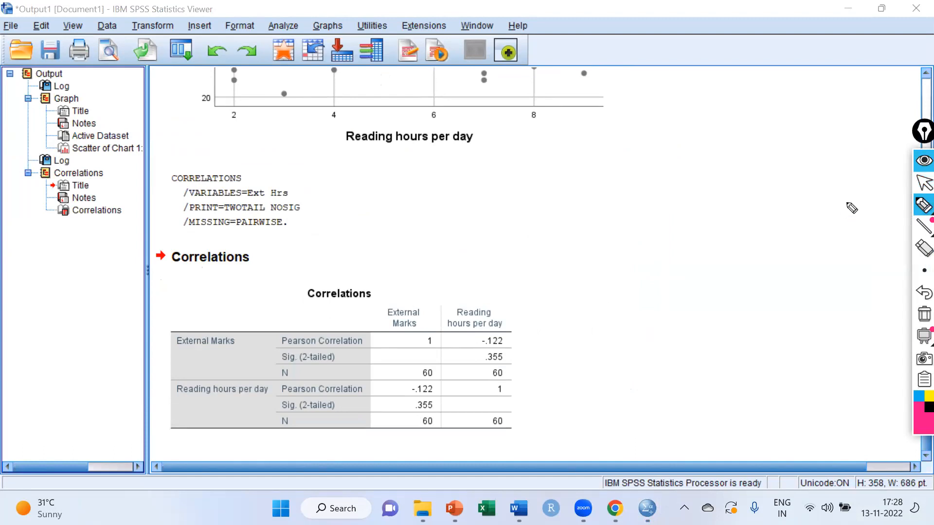
mouse_move(509, 328)
left_mouse_down()
mouse_move(477, 338)
mouse_move(479, 349)
mouse_move(516, 340)
mouse_move(508, 327)
left_mouse_up()
left_click_drag(627, 300, 643, 291)
mouse_move(657, 275)
left_mouse_down()
mouse_move(660, 285)
mouse_move(701, 250)
left_mouse_up()
mouse_move(649, 311)
left_mouse_down()
mouse_move(634, 324)
mouse_move(714, 262)
left_mouse_up()
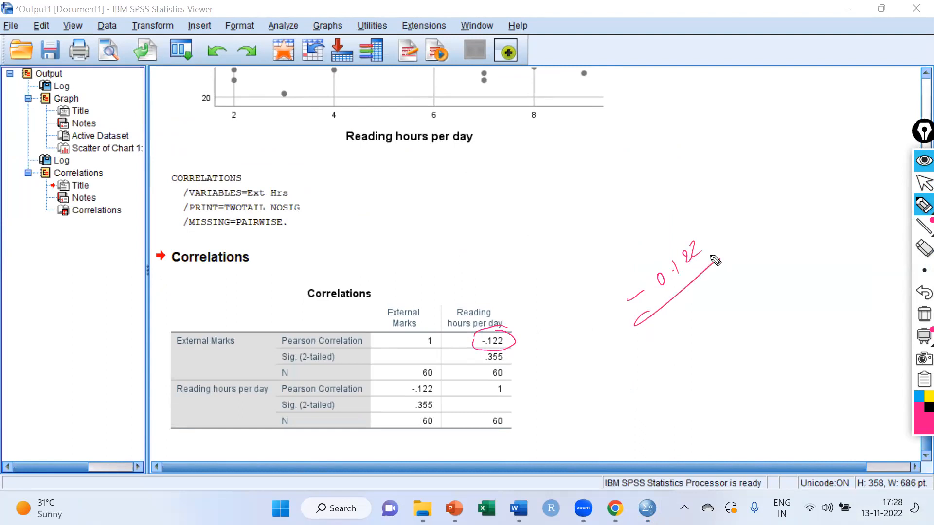
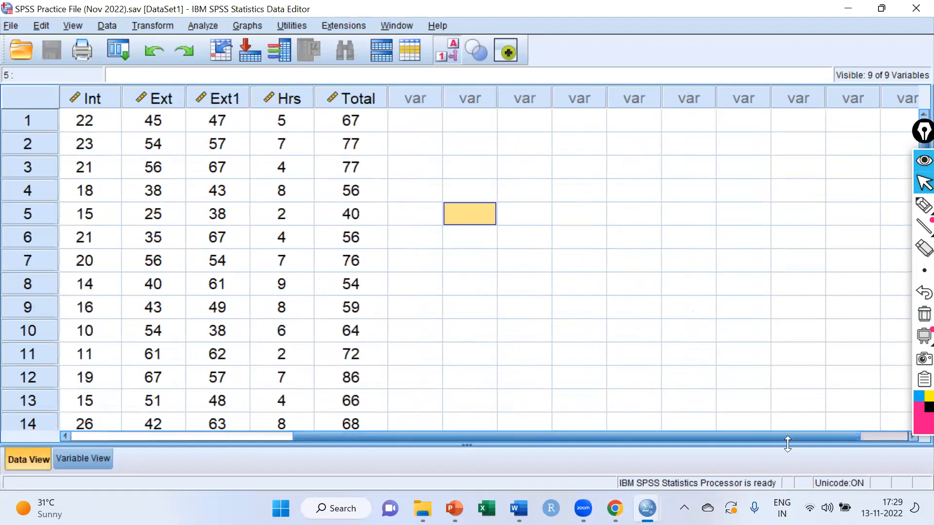
Handwrite the null hypothesis "H0: No correlation between Total and Hrs" over the empty data columns with the screen pen
left_click(415, 120)
left_click(924, 205)
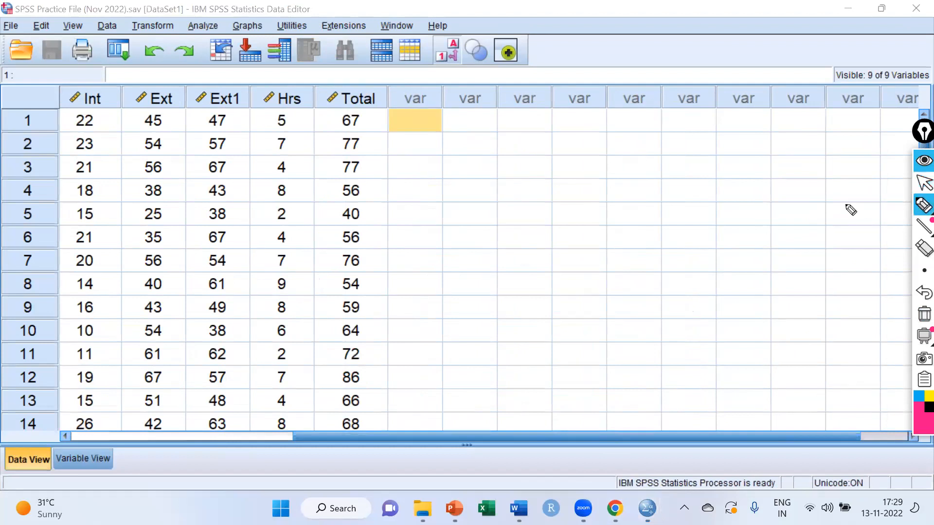
mouse_move(452, 186)
left_mouse_down()
mouse_move(452, 205)
mouse_move(465, 204)
left_mouse_up()
mouse_move(452, 194)
left_mouse_down()
mouse_move(879, 202)
mouse_move(879, 187)
mouse_move(887, 199)
mouse_move(896, 192)
mouse_move(895, 204)
mouse_move(901, 195)
mouse_move(895, 202)
left_mouse_up()
left_click(488, 189)
left_click(490, 200)
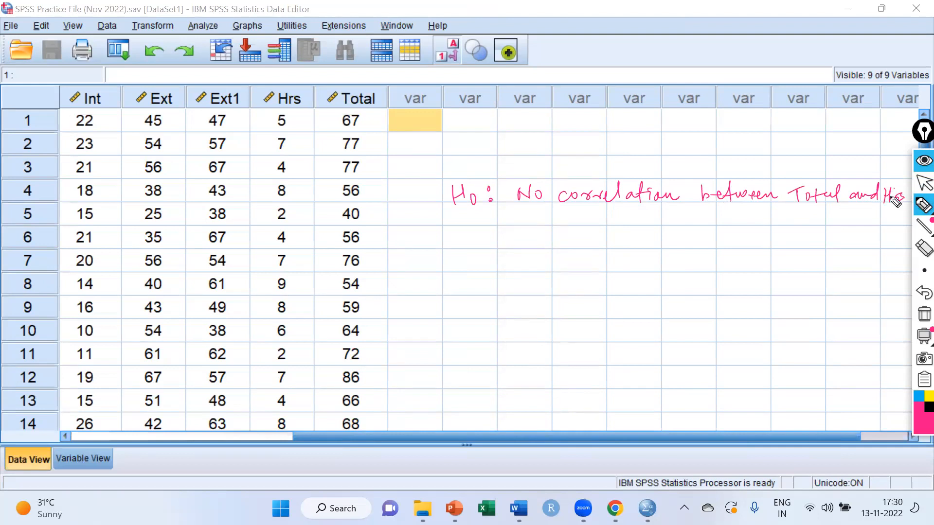
Handwrite the alternative hypothesis "H1" below H0, stating a significant correlation between Total and Hrs
left_click_drag(456, 236, 455, 254)
left_click_drag(456, 245, 465, 244)
left_click_drag(465, 235, 470, 256)
left_click(489, 234)
left_click(483, 245)
mouse_move(509, 238)
left_mouse_down()
mouse_move(504, 256)
mouse_move(535, 243)
mouse_move(542, 251)
mouse_move(613, 237)
mouse_move(683, 246)
mouse_move(705, 227)
mouse_move(714, 247)
mouse_move(797, 251)
mouse_move(824, 238)
mouse_move(821, 249)
mouse_move(858, 234)
left_mouse_up()
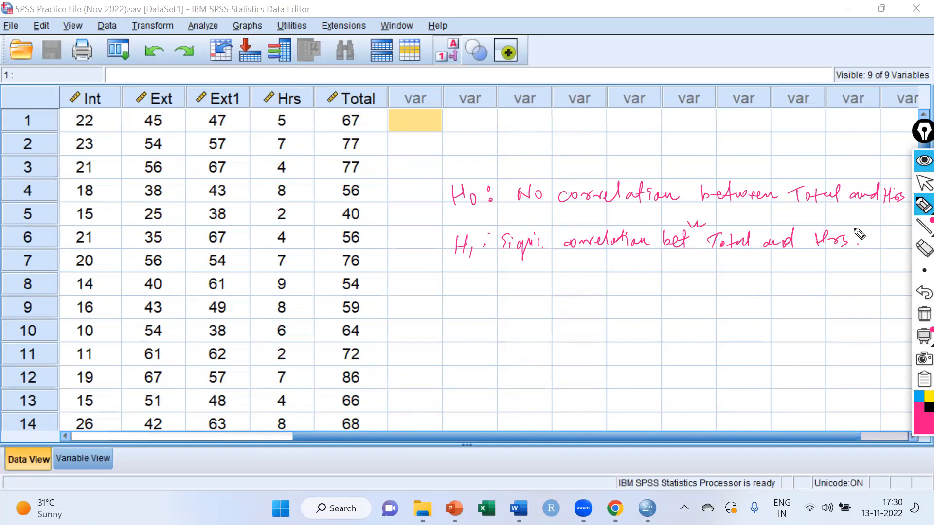
Recall the Simple Scatterplot setup and replace External Marks with Total on the Y axis
left_click(924, 183)
left_click(109, 50)
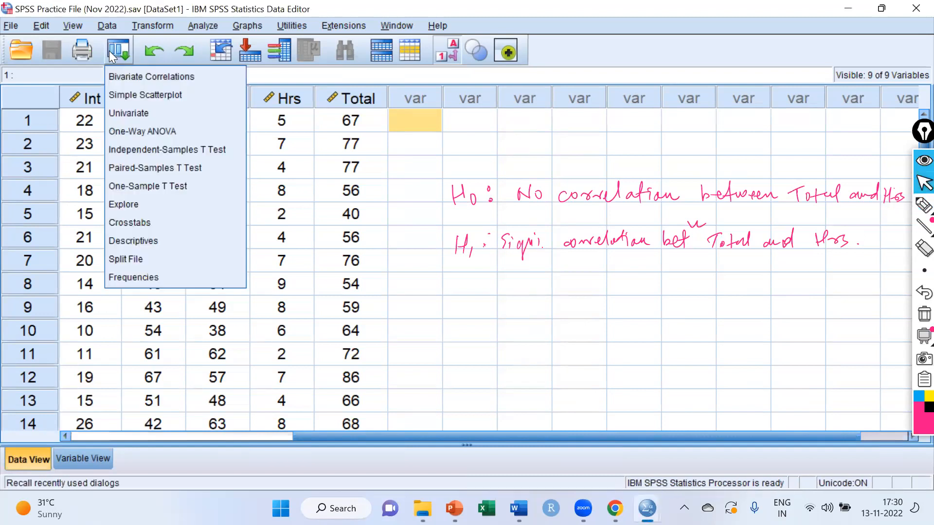
left_click(127, 96)
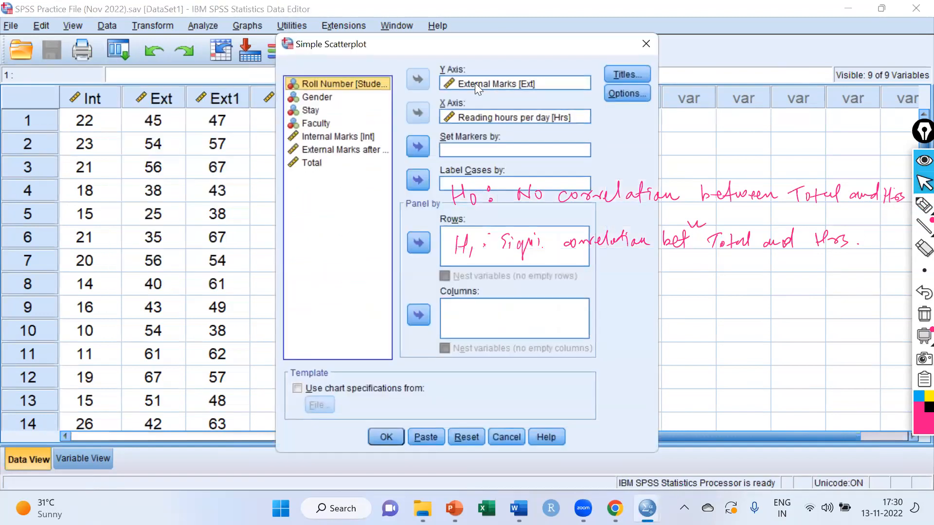
left_click_drag(475, 84, 321, 180)
left_click(321, 176)
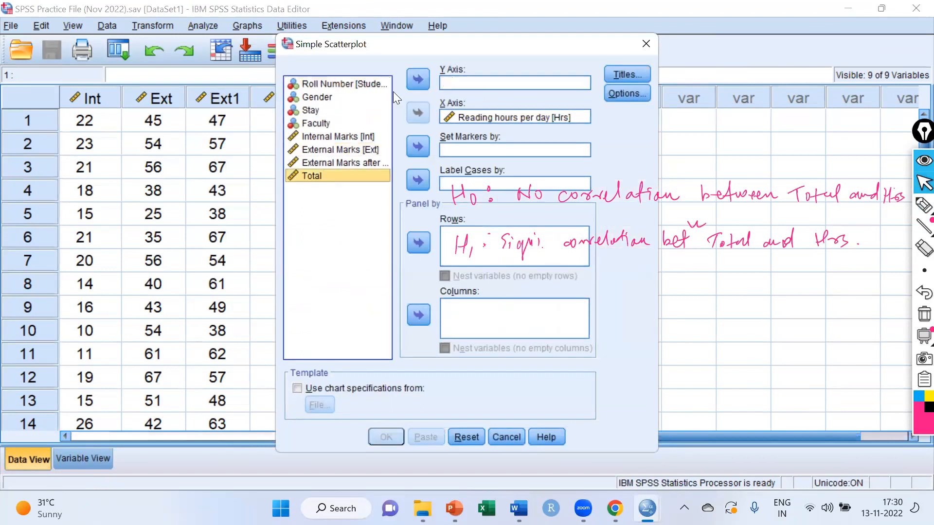
left_click(420, 79)
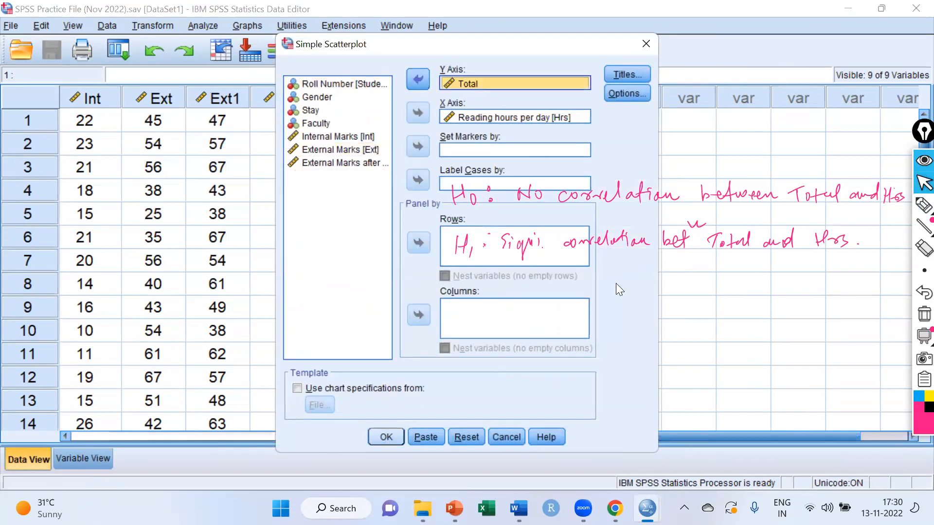
Change the chart title to "Chart 1: Total*Hrs Scatter Plot", clear the screen annotations, and generate the scatterplot
left_click(626, 74)
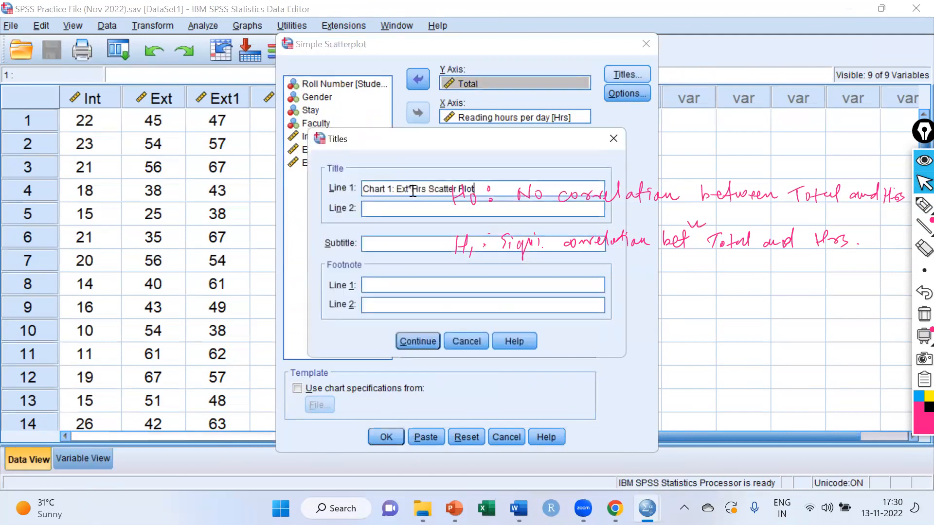
key("BackSpace")
key("BackSpace")
key("BackSpace")
type("Total")
left_click(916, 313)
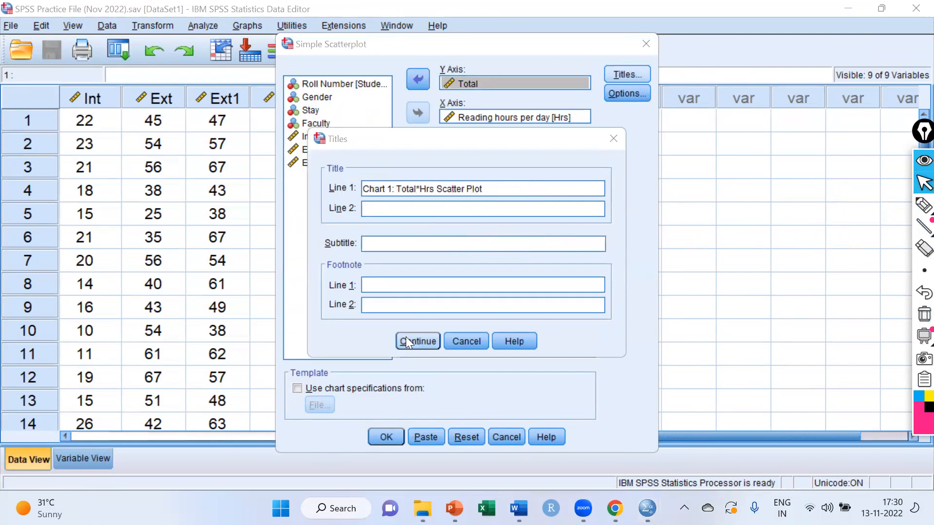
left_click(406, 337)
left_click(385, 437)
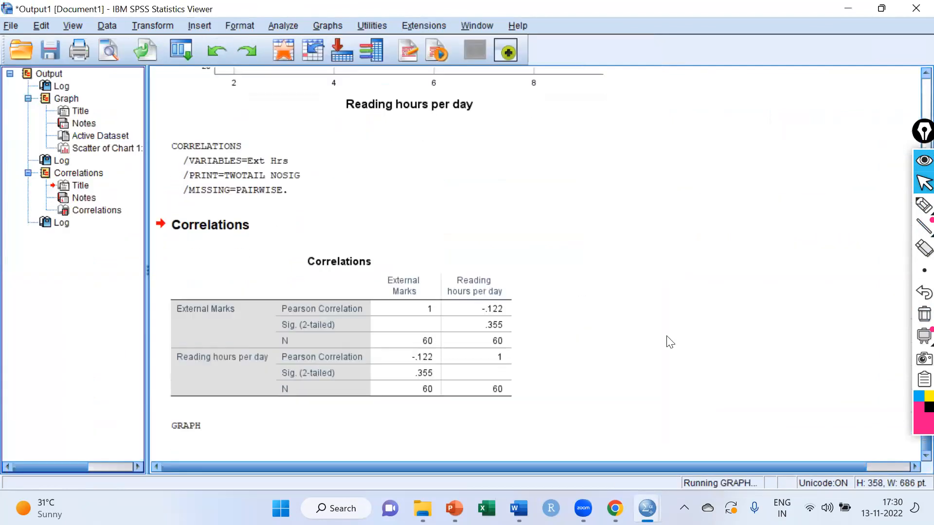
Shrink the Total*Hrs scatterplot in the output to about 742 by 334 pt
left_click(653, 330)
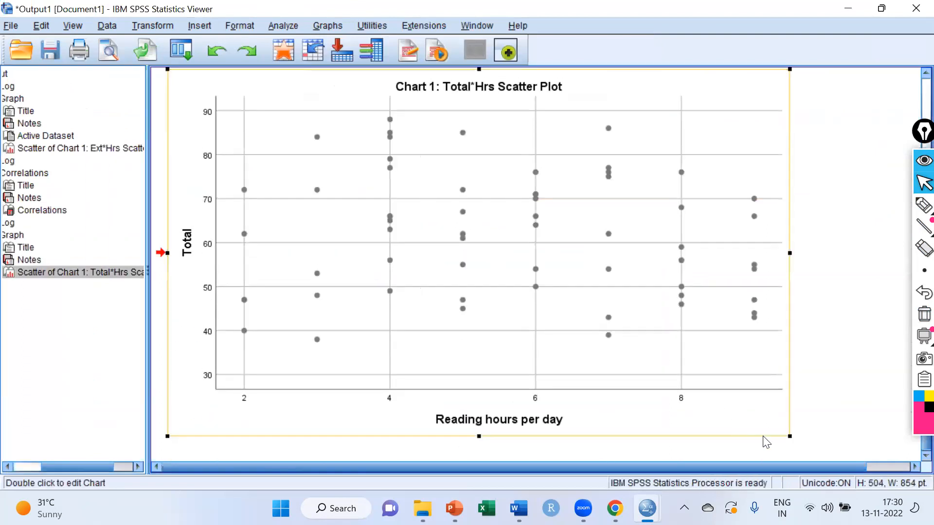
left_click_drag(789, 436, 703, 361)
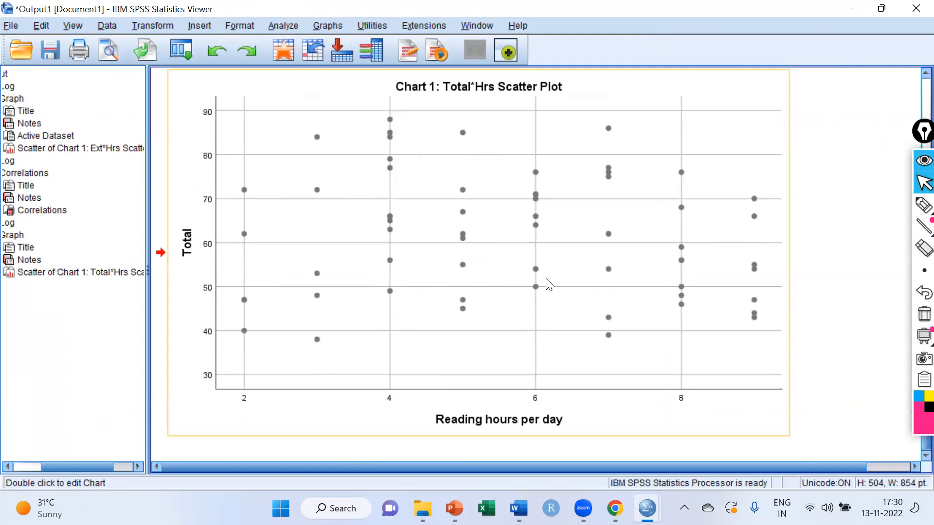
scroll(547, 285, "up", 3)
scroll(572, 279, "down", 3)
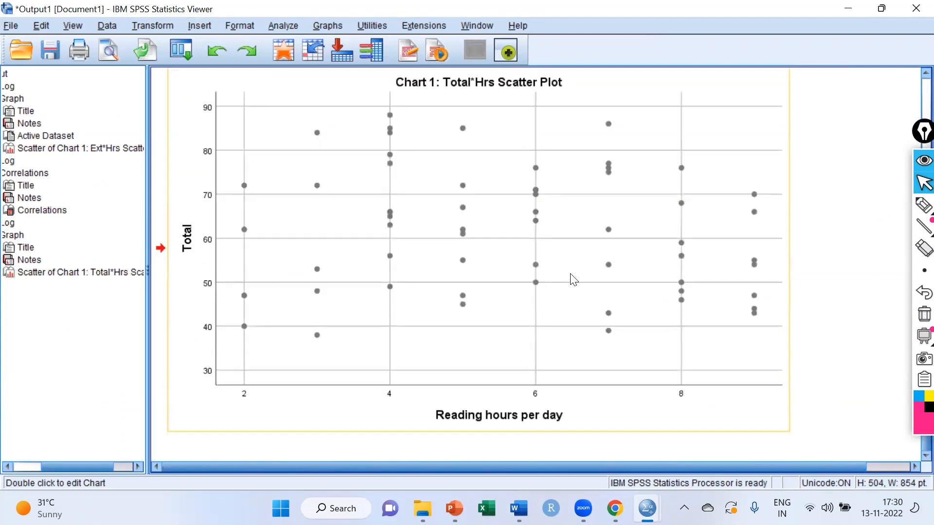
left_click(573, 279)
left_click_drag(789, 436, 700, 310)
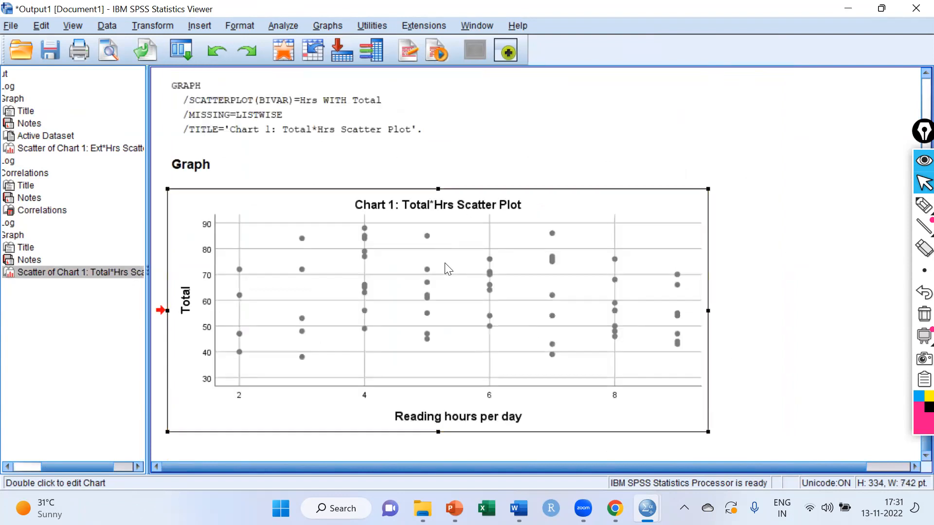
Add a linear fit line with its equation label to the Total*Hrs scatterplot and return to the output
double_click(447, 269)
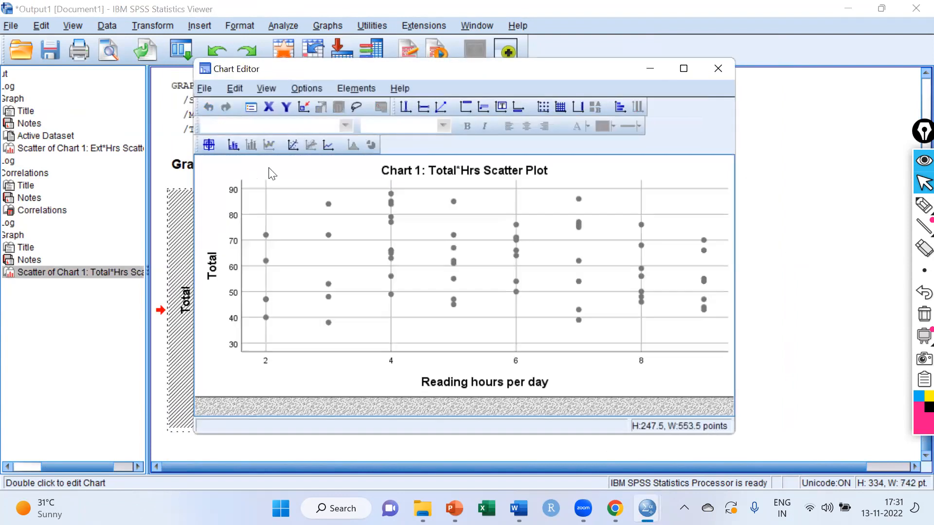
left_click(291, 145)
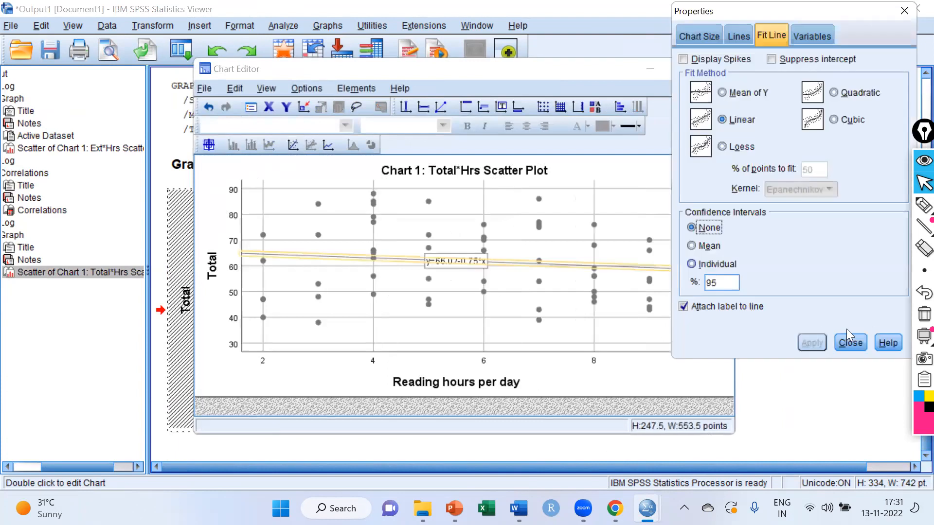
left_click(850, 343)
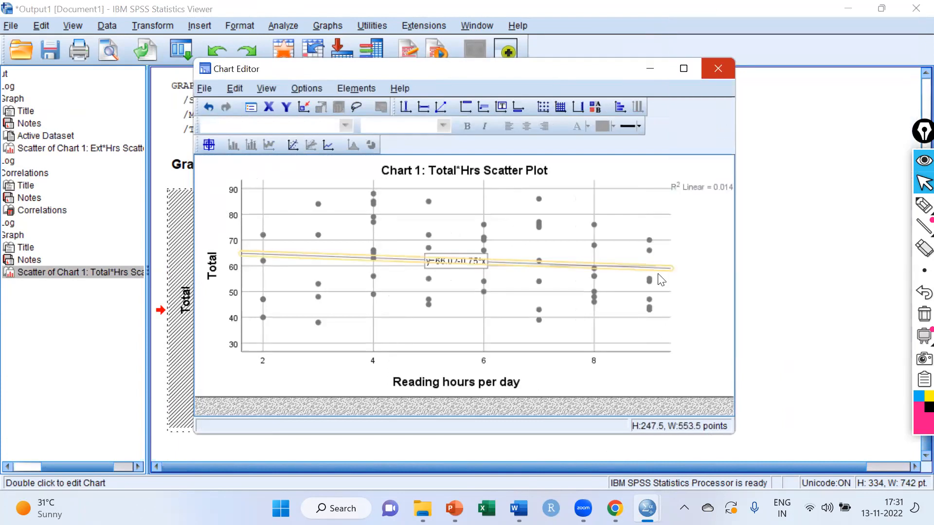
left_click(719, 68)
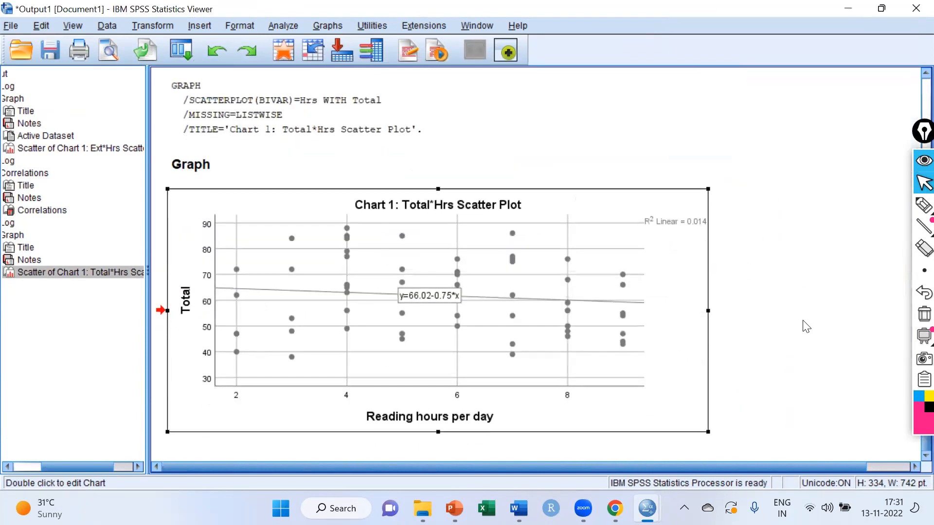
Run a two-tailed Pearson bivariate correlation of Reading hours per day and Total, removing External Marks from the variables
left_click(184, 47)
left_click(194, 94)
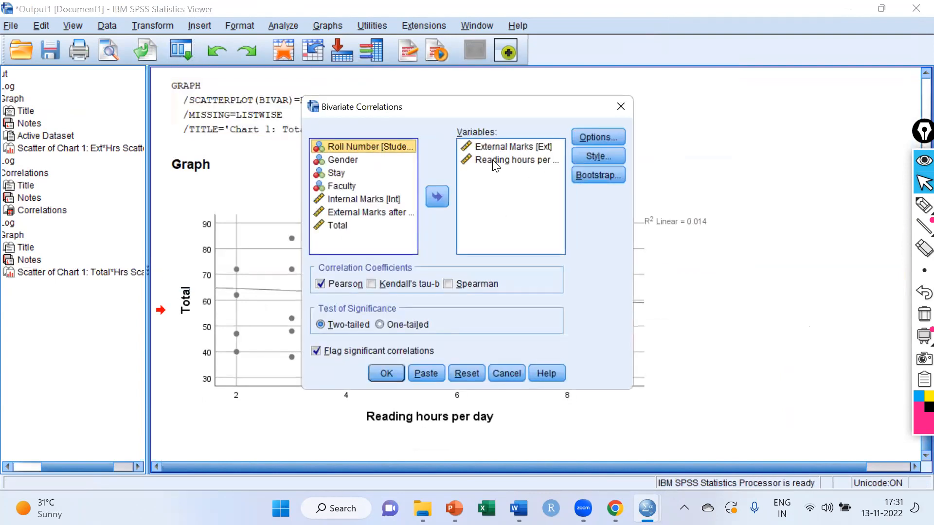
left_click(498, 148)
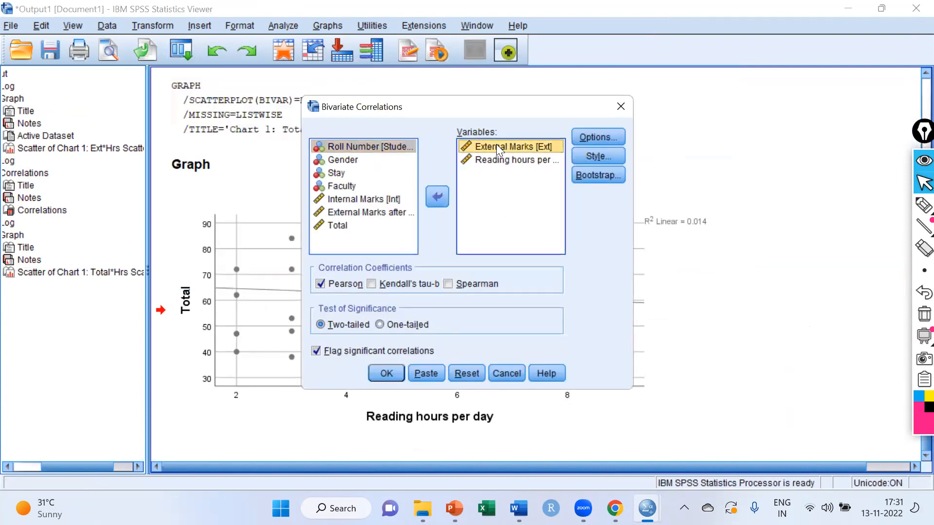
left_click(437, 196)
left_click(343, 238)
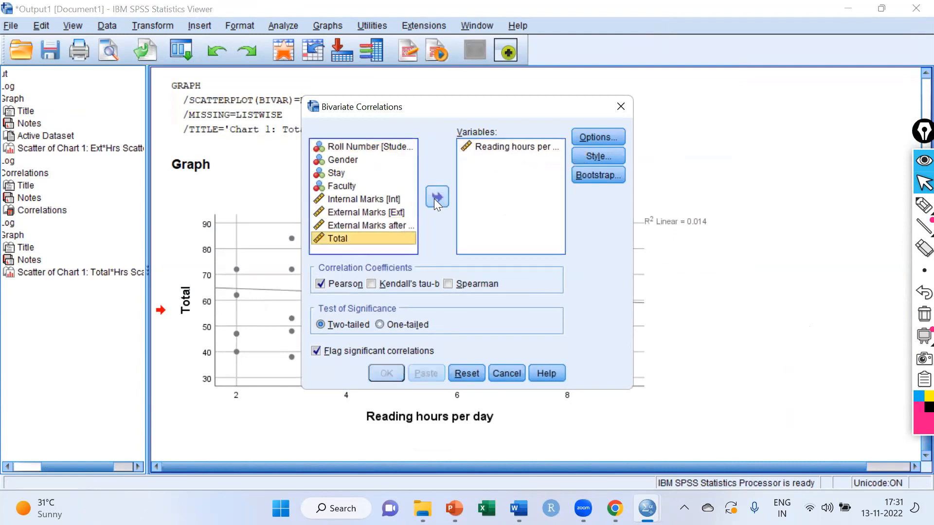
left_click(434, 198)
left_click(386, 373)
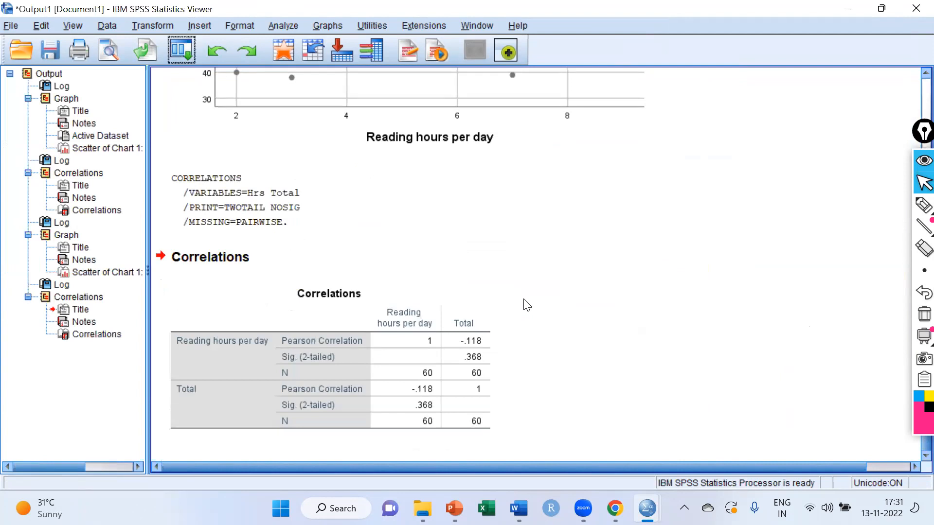
Circle the significance value of the Hrs–Total correlation with the screen pen and write "> 0.05" beside it, underlined
left_click(922, 205)
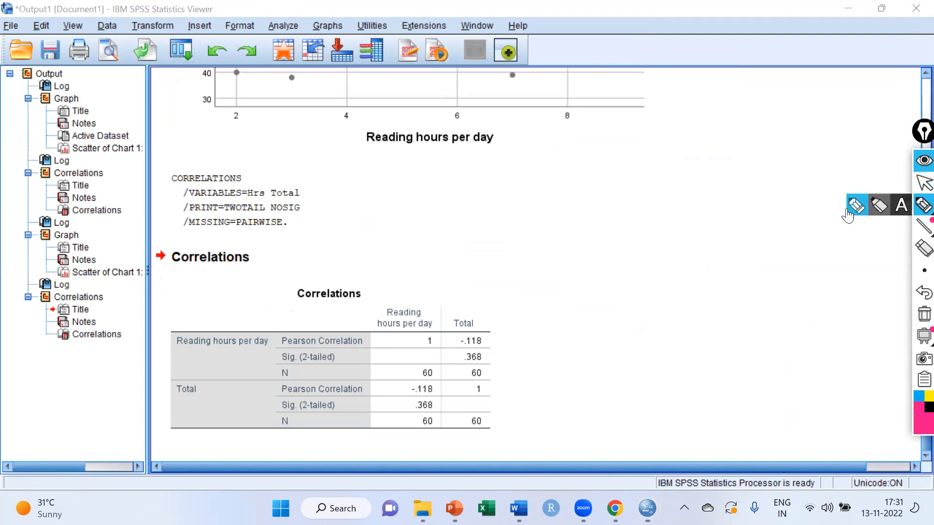
mouse_move(475, 347)
left_mouse_down()
mouse_move(458, 355)
mouse_move(496, 354)
mouse_move(490, 348)
mouse_move(511, 357)
mouse_move(531, 341)
left_mouse_up()
left_click_drag(544, 332, 569, 301)
left_click_drag(528, 363, 597, 312)
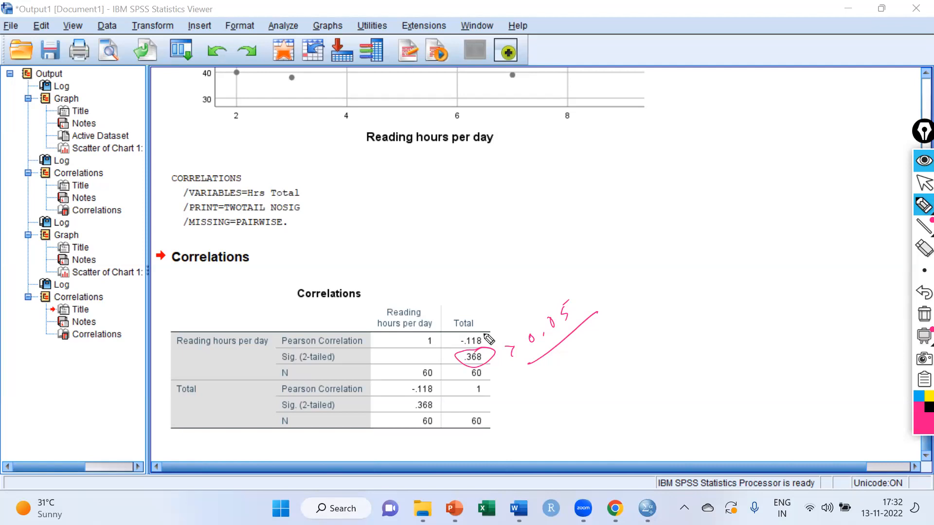
Clear the pen annotations and run a Pearson bivariate correlation of Total with Internal Marks instead of Reading hours per day
left_click(917, 182)
left_click(921, 315)
left_click(181, 48)
left_click(196, 79)
left_click(501, 152)
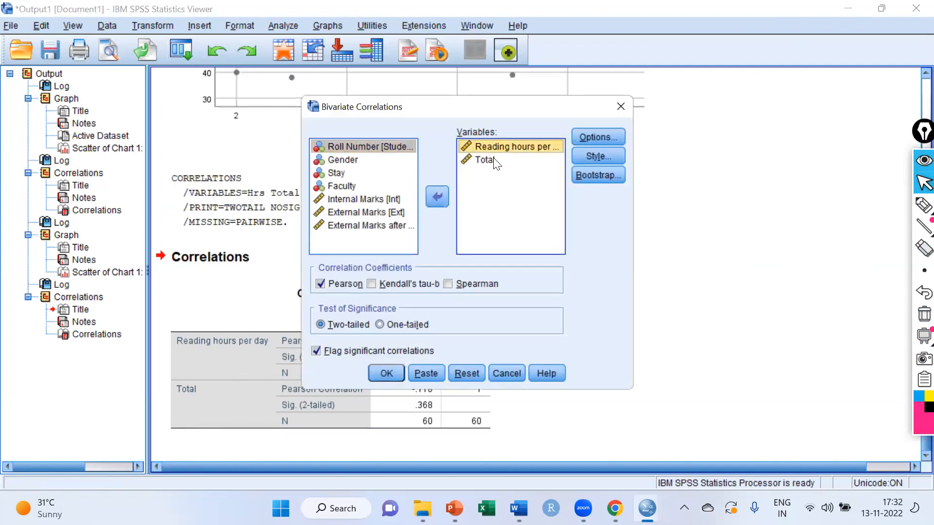
left_click(434, 197)
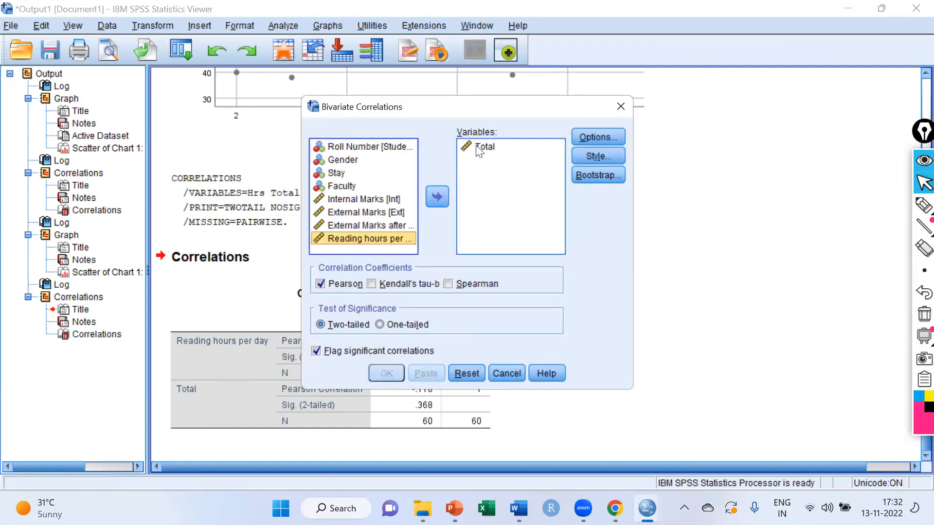
left_click(477, 146)
left_click(358, 199)
left_click(437, 196)
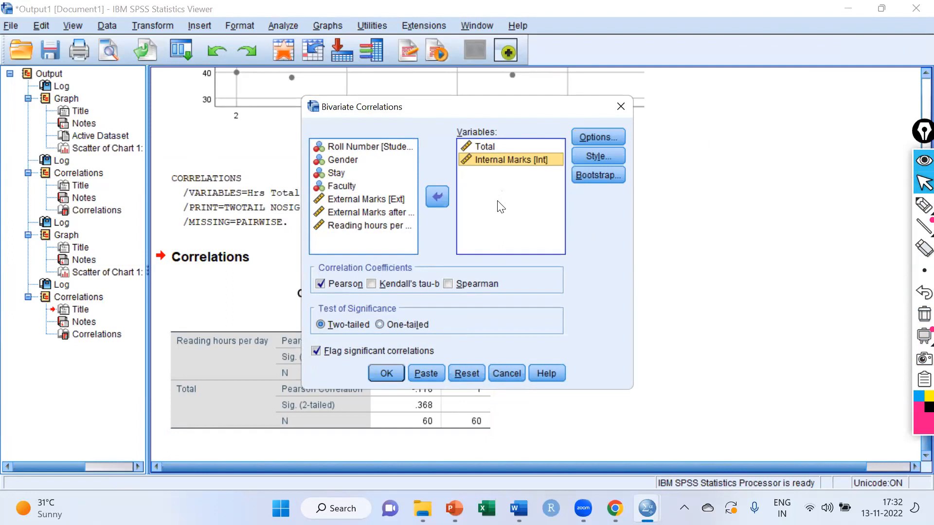
left_click(386, 374)
Recall the Simple Scatterplot setup and replace Reading hours per day with Internal Marks on the X axis, keeping Total on Y
scroll(632, 292, "up", 5)
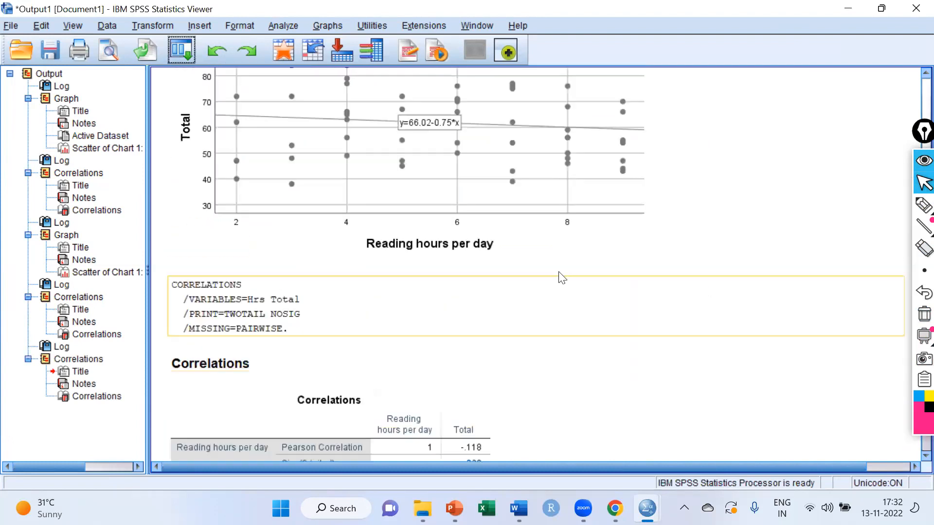
left_click(184, 51)
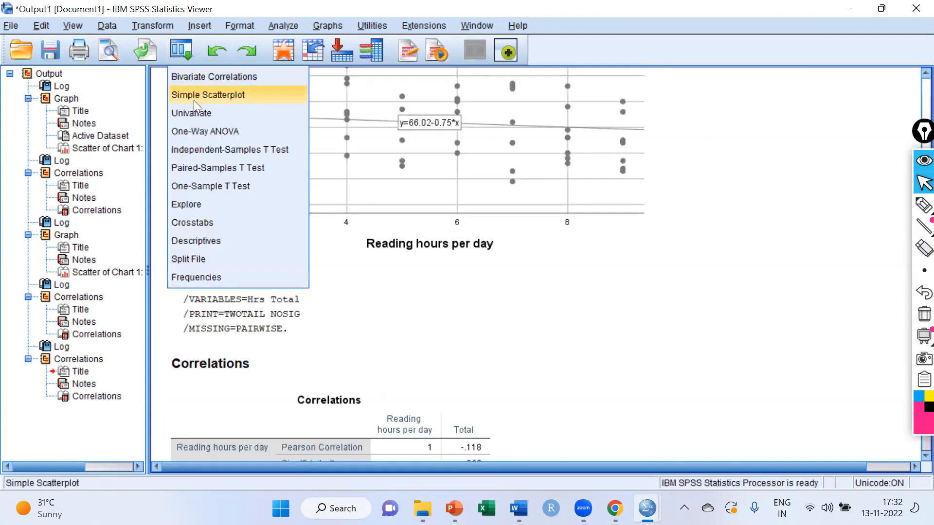
left_click(193, 95)
left_click(465, 83)
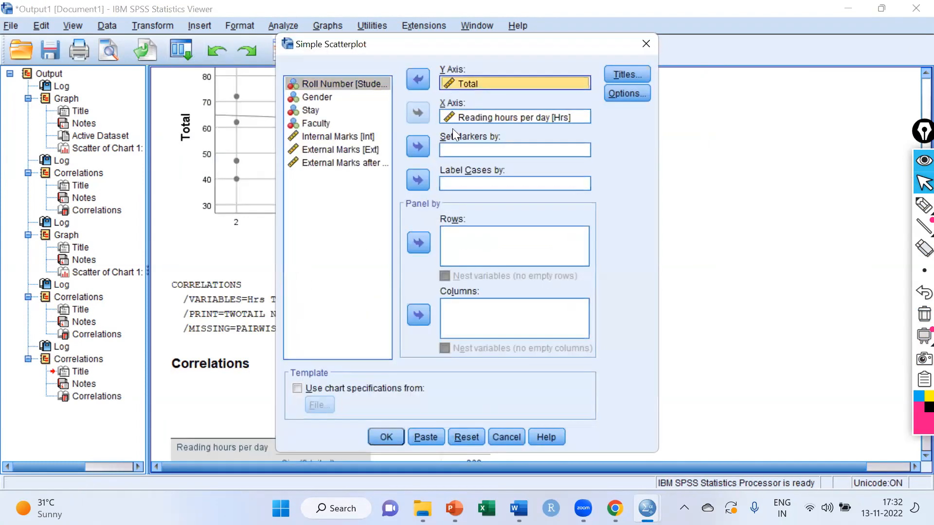
left_click(459, 117)
left_click(419, 114)
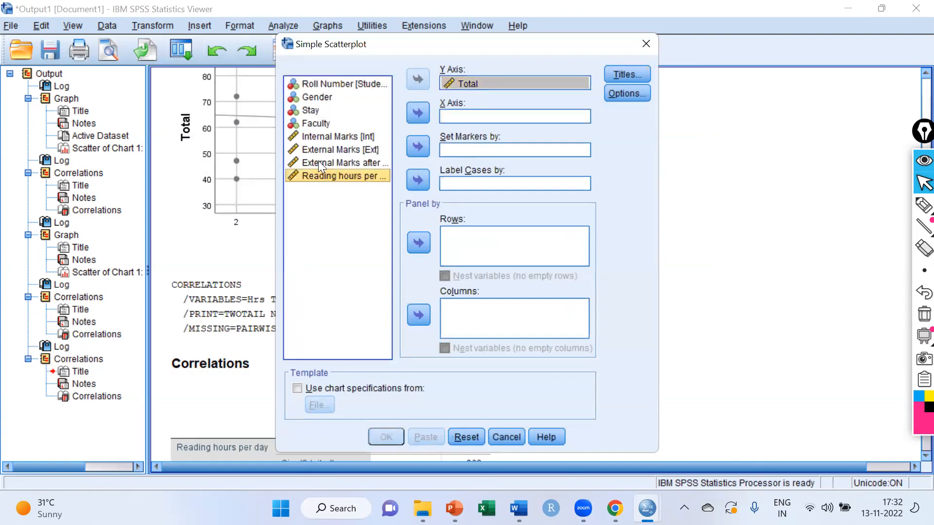
left_click(321, 138)
left_click(418, 113)
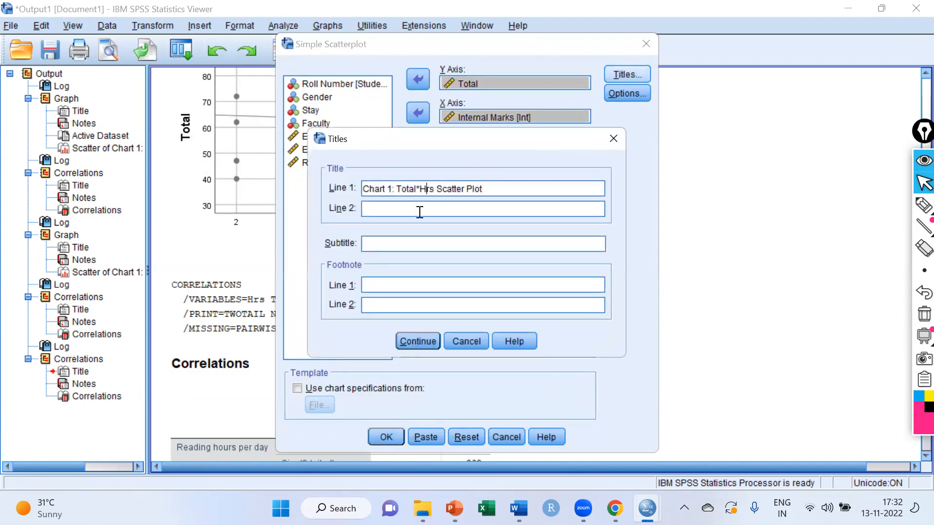
Change the chart title to "Chart 1: Total*Int Scatter Plot" and generate the scatterplot
key("BackSpace")
key("BackSpace")
key("BackSpace")
type("Int")
left_click(428, 342)
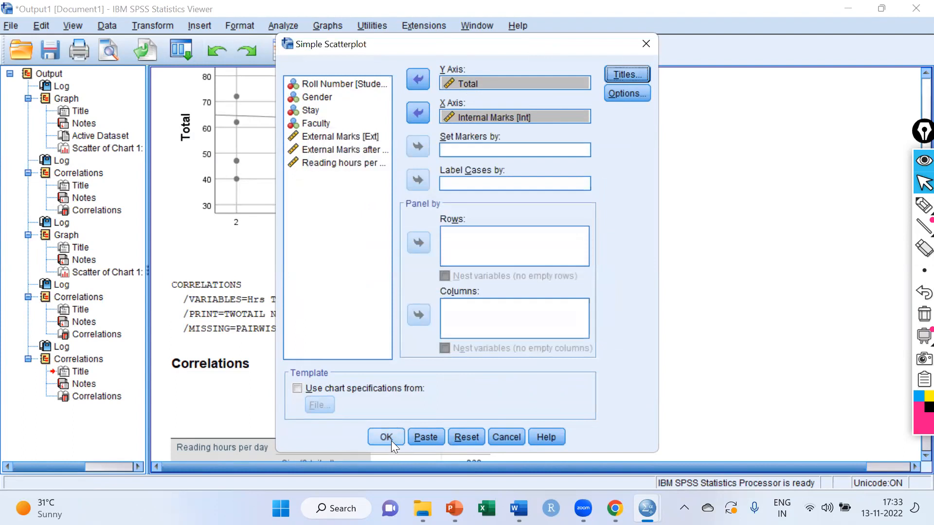
left_click(386, 437)
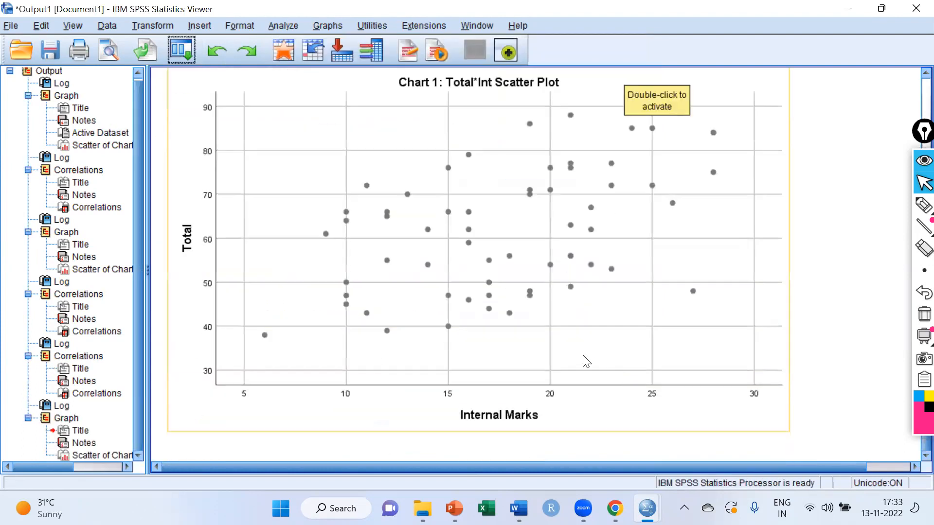
Shrink the Total*Int scatterplot to about 725 by 411 pt and add a linear fit line with its equation label
left_click(700, 377)
left_click_drag(787, 436, 692, 371)
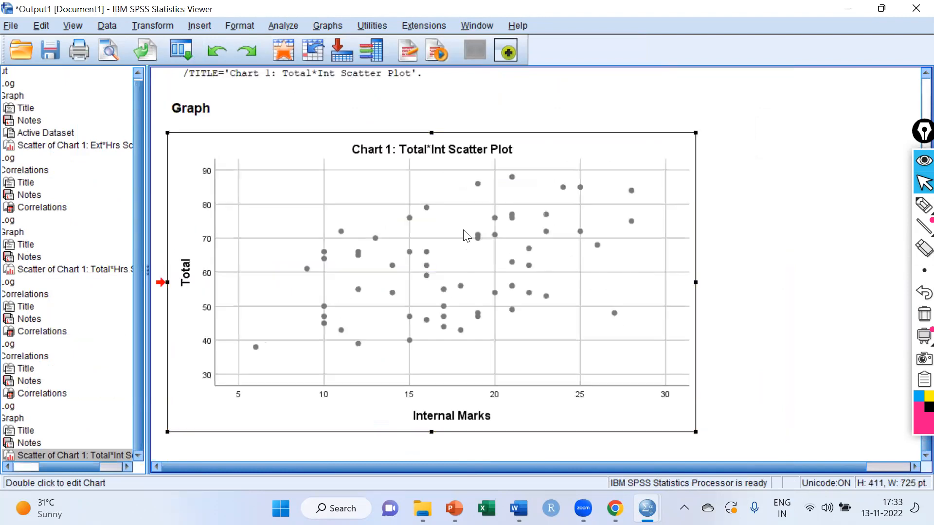
double_click(323, 177)
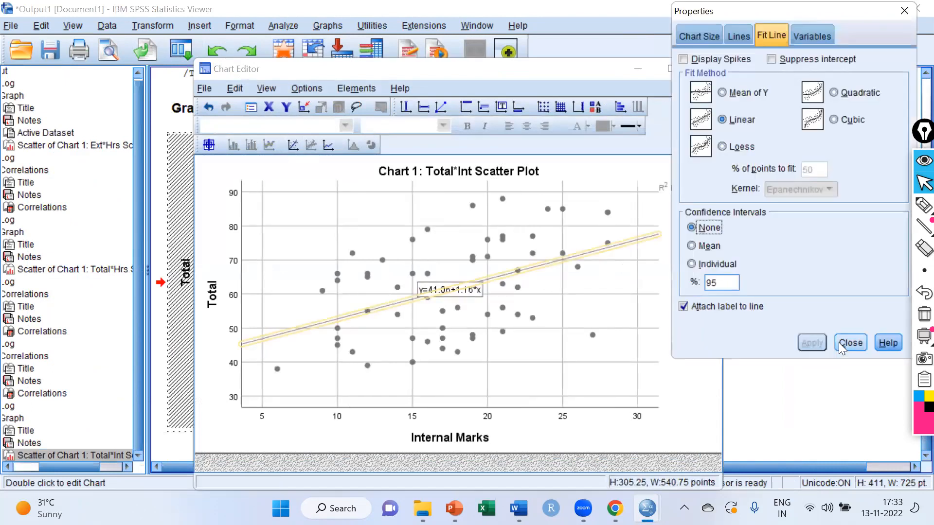
left_click(838, 342)
left_click(715, 72)
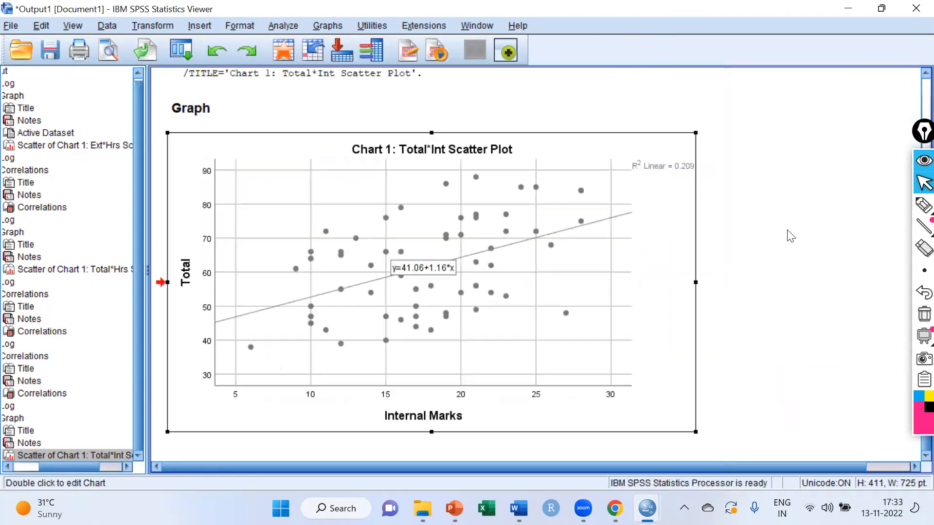
left_click(791, 236)
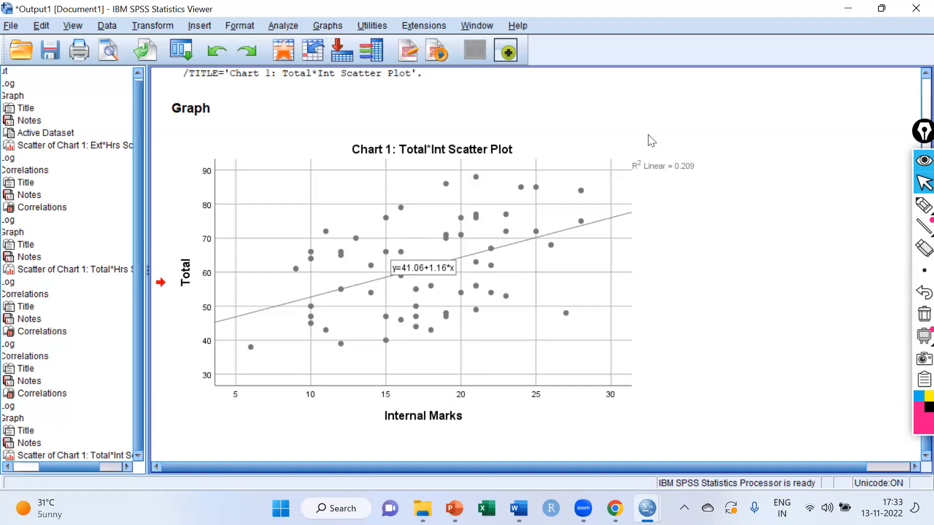
Rerun the two-tailed Pearson bivariate correlation of Total and Internal Marks below the new scatterplot
left_click(181, 50)
left_click(236, 98)
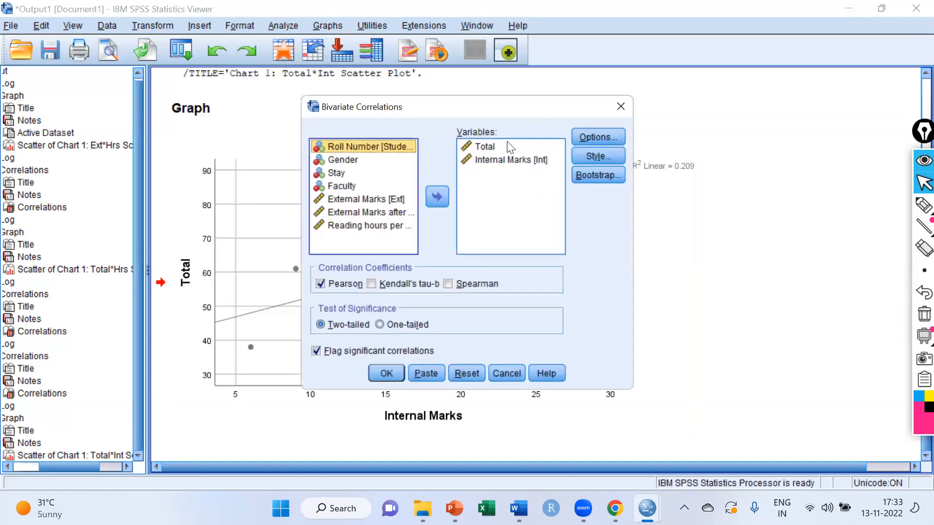
left_click(389, 373)
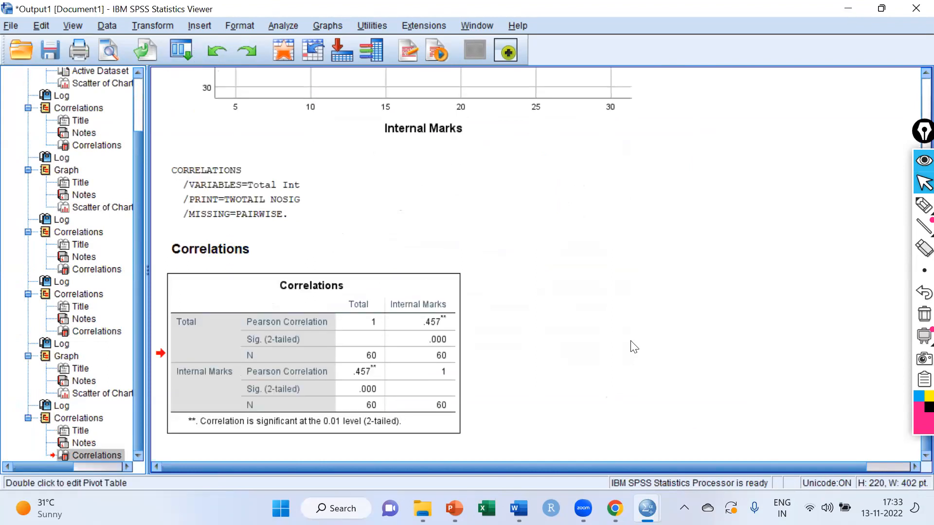
Circle the significance value of the Total–Internal Marks correlation with the screen pen and write "< 0.05" beside it, underlined
left_click(923, 205)
left_click(847, 205)
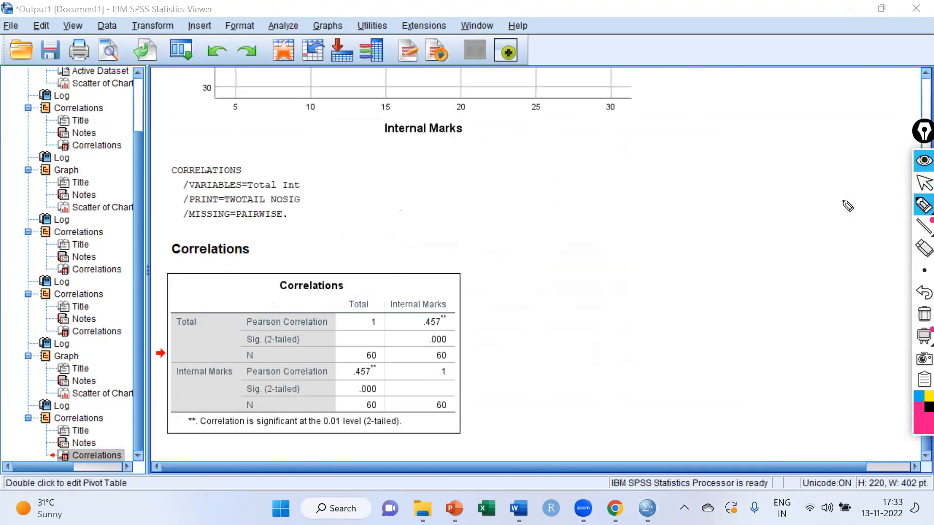
mouse_move(443, 326)
left_mouse_down()
mouse_move(437, 354)
mouse_move(442, 335)
left_mouse_up()
mouse_move(487, 317)
left_mouse_down()
mouse_move(479, 328)
mouse_move(493, 330)
mouse_move(501, 317)
mouse_move(533, 307)
left_mouse_up()
left_click(515, 314)
left_click_drag(502, 340, 548, 316)
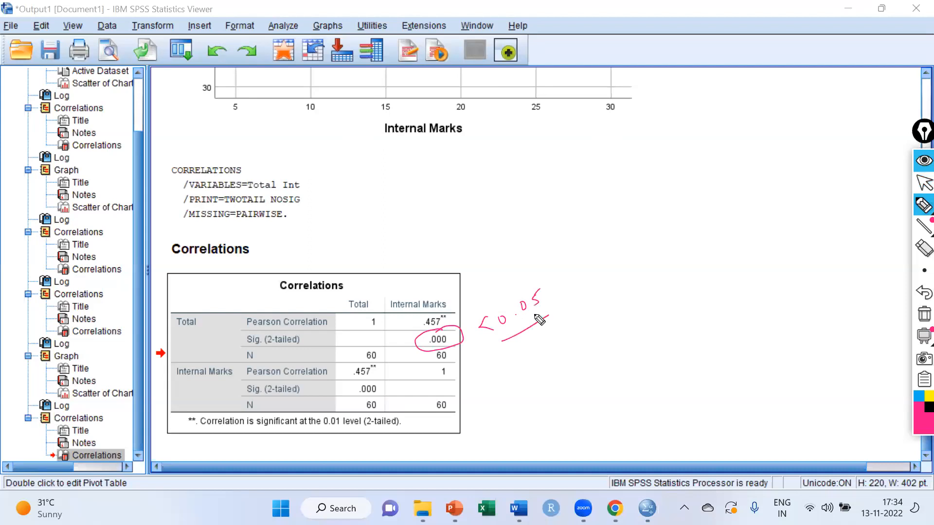
Draw an arrow from "< 0.05" to the handwritten conclusion "we reject H0" and add a downward arrow below it
left_click_drag(559, 290, 591, 279)
mouse_move(625, 252)
left_mouse_down()
mouse_move(627, 260)
mouse_move(633, 246)
left_mouse_up()
mouse_move(633, 249)
left_mouse_down()
mouse_move(671, 225)
mouse_move(683, 223)
mouse_move(686, 238)
mouse_move(719, 191)
mouse_move(750, 192)
left_mouse_up()
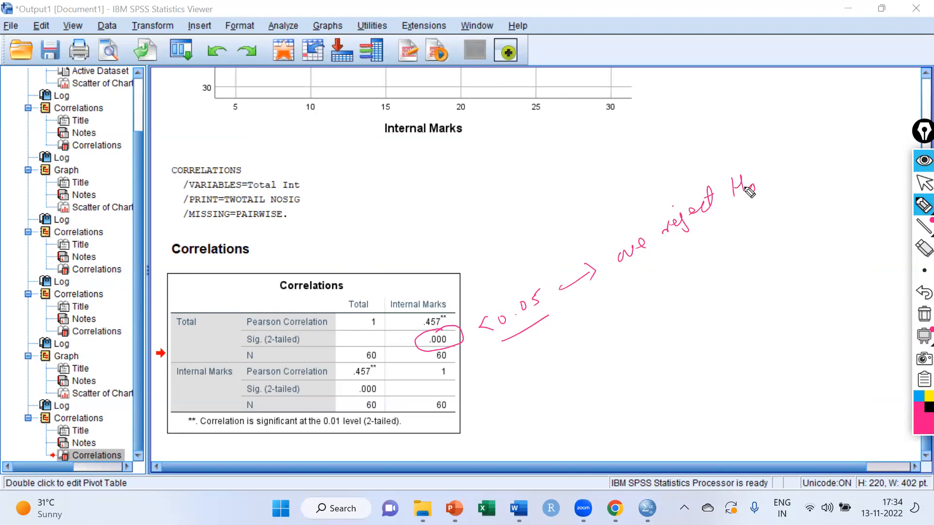
left_click_drag(684, 255, 697, 281)
Handwrite the correlation coefficient "r = 0.457" to the right of the Correlations table
mouse_move(583, 409)
left_mouse_down()
mouse_move(588, 417)
mouse_move(605, 397)
left_mouse_up()
left_click_drag(620, 382, 643, 369)
left_click(633, 381)
mouse_move(643, 363)
left_mouse_down()
mouse_move(646, 374)
mouse_move(662, 355)
mouse_move(668, 361)
left_mouse_up()
left_click_drag(673, 351, 660, 353)
Handwrite "=> we have moderate positive association between Total and Int." after the coefficient and leave the pen
left_click_drag(697, 326, 715, 323)
mouse_move(710, 306)
left_mouse_down()
mouse_move(722, 316)
mouse_move(760, 277)
left_mouse_up()
left_click_drag(776, 249, 819, 195)
left_click_drag(733, 349, 824, 262)
left_click_drag(831, 226, 892, 164)
mouse_move(741, 389)
left_mouse_down()
mouse_move(744, 399)
mouse_move(773, 377)
mouse_move(842, 294)
left_mouse_up()
left_click_drag(798, 385, 889, 284)
left_click(783, 432)
mouse_move(786, 438)
left_mouse_down()
mouse_move(829, 414)
mouse_move(883, 335)
left_mouse_up()
mouse_move(869, 414)
left_mouse_down()
mouse_move(856, 435)
mouse_move(875, 385)
left_mouse_up()
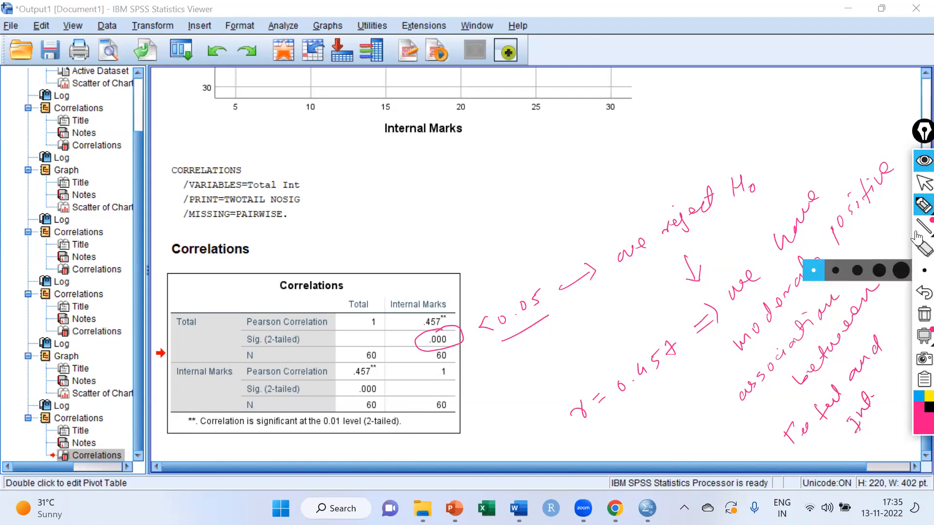
left_click(924, 182)
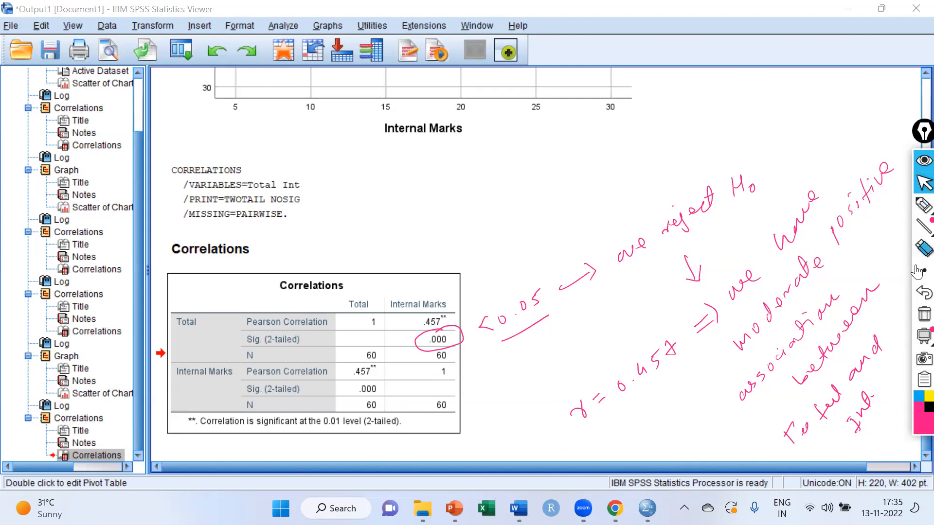
Clear the handwritten correlation notes and select the Int and Ext columns in the SPSS Practice File (Nov 2022).sav data
left_click(924, 314)
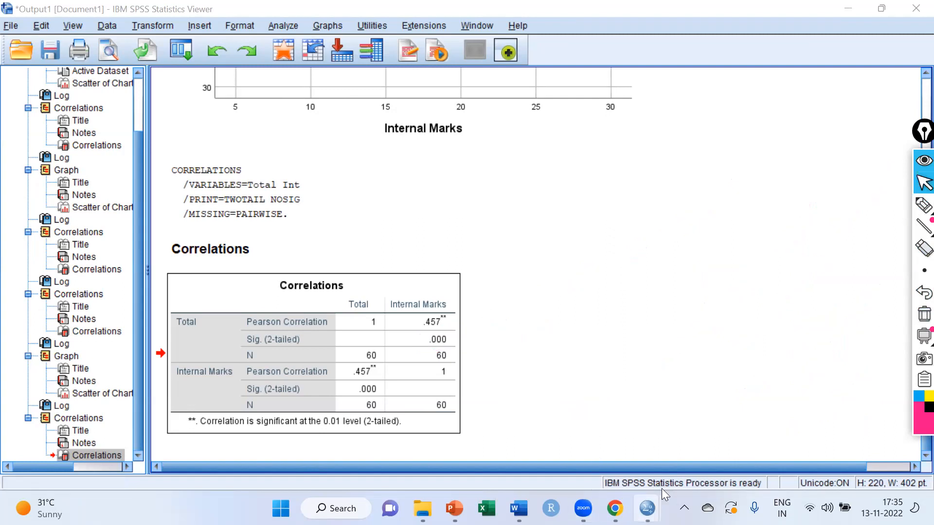
mouse_move(652, 506)
left_click(709, 449)
left_click_drag(495, 435, 245, 426)
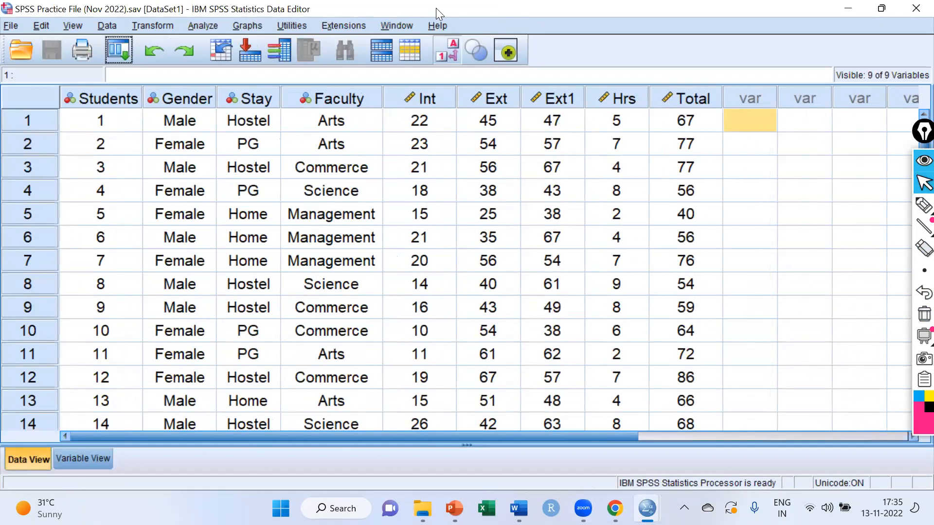
left_click_drag(441, 97, 483, 101)
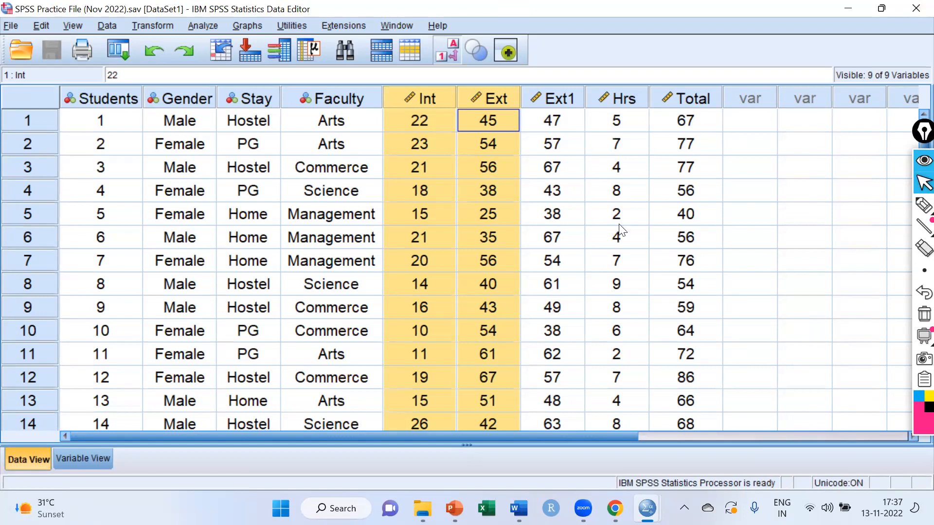
key("alt+Tab")
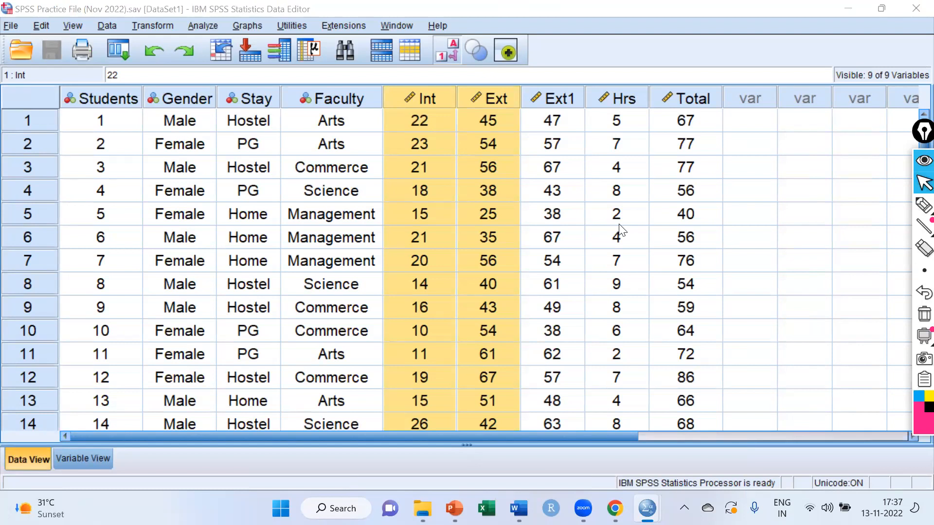
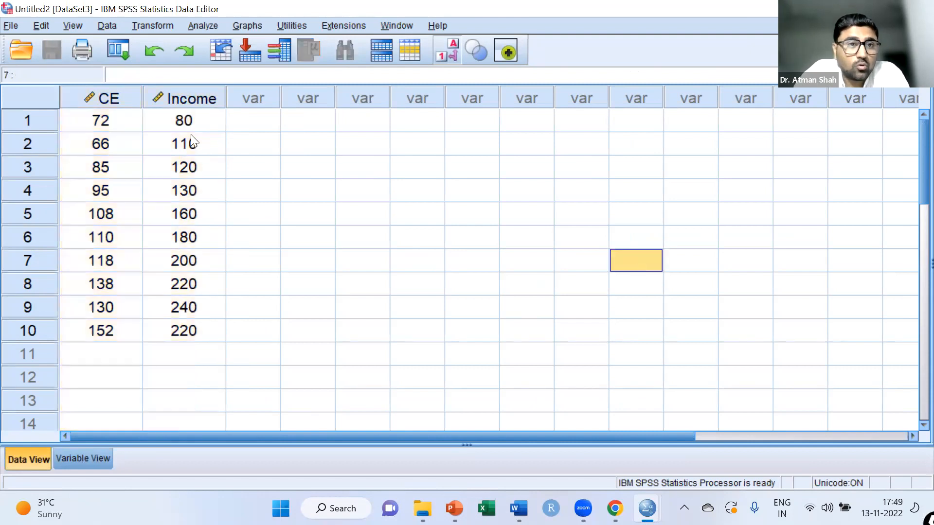
Select the CE column in the consumption data and handwrite the regression model "CE = α + β(Income) + μ" beside the data
left_click(177, 101)
left_click(121, 97)
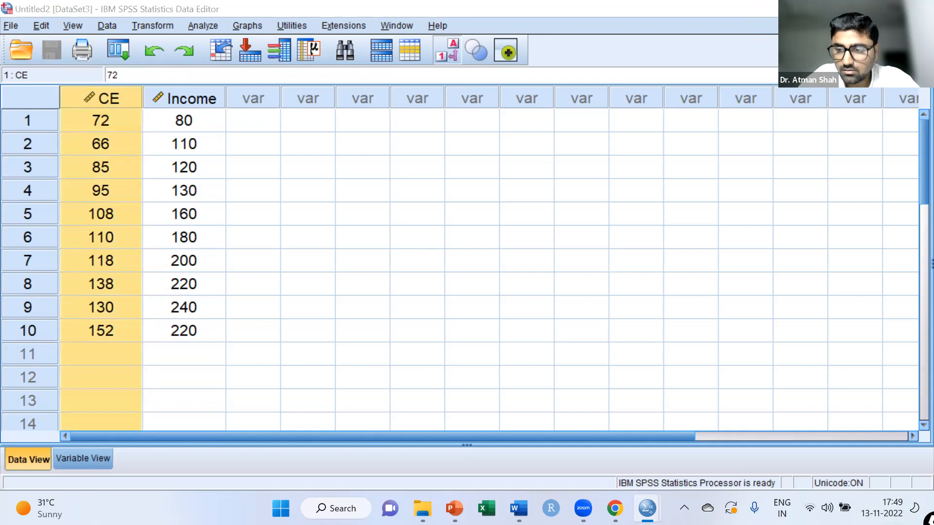
mouse_move(920, 225)
left_click(851, 224)
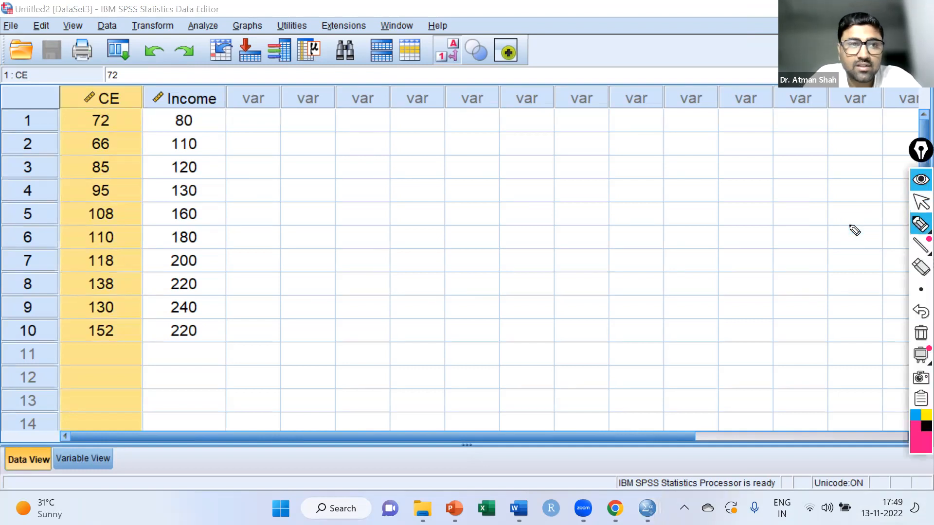
mouse_move(428, 211)
left_mouse_down()
mouse_move(428, 225)
mouse_move(440, 230)
mouse_move(450, 211)
left_mouse_up()
left_click_drag(440, 222, 449, 220)
mouse_move(439, 229)
left_mouse_down()
mouse_move(483, 212)
mouse_move(483, 220)
mouse_move(565, 230)
left_mouse_up()
mouse_move(555, 221)
left_mouse_down()
mouse_move(605, 210)
mouse_move(603, 225)
mouse_move(717, 220)
mouse_move(747, 203)
mouse_move(768, 210)
mouse_move(784, 201)
left_mouse_up()
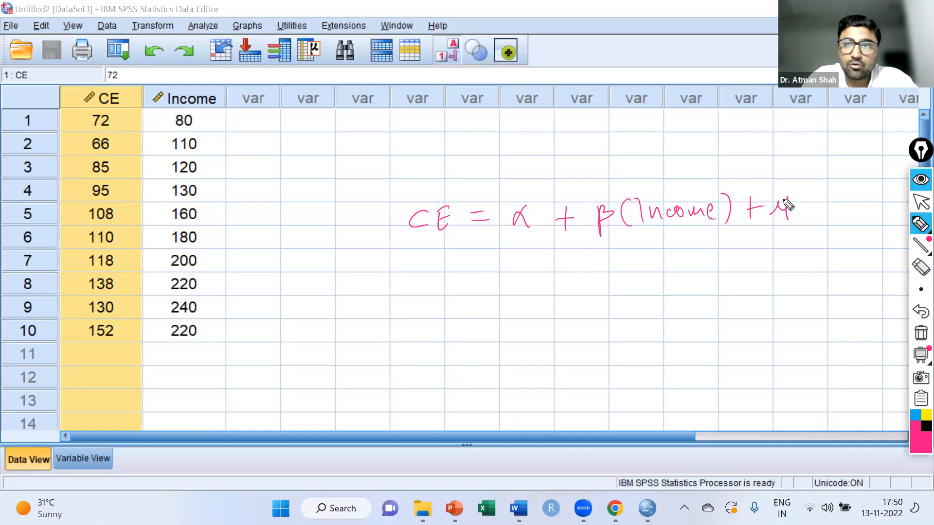
Underline and circle the error term μ, and write "OLS → method" above the equation with OLS circled and method underlined
left_click_drag(773, 235, 802, 226)
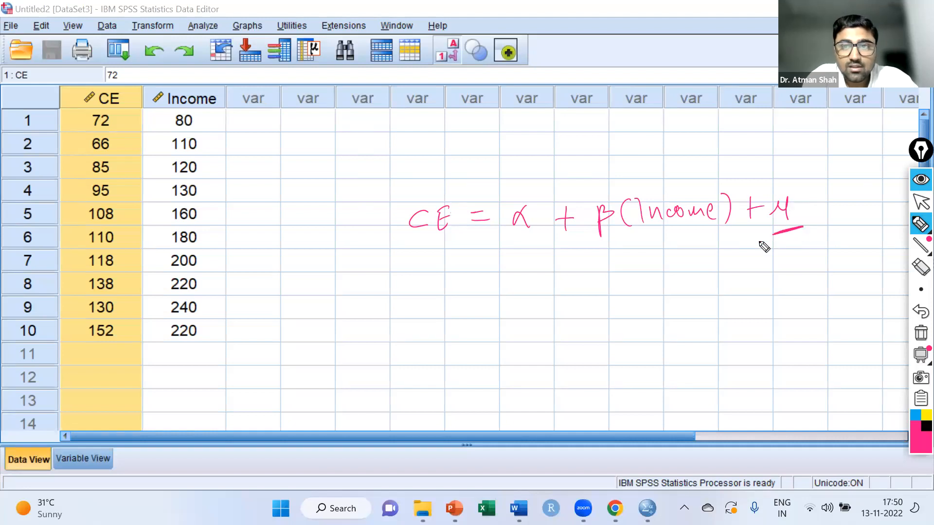
mouse_move(794, 194)
left_mouse_down()
mouse_move(811, 213)
mouse_move(775, 184)
left_mouse_up()
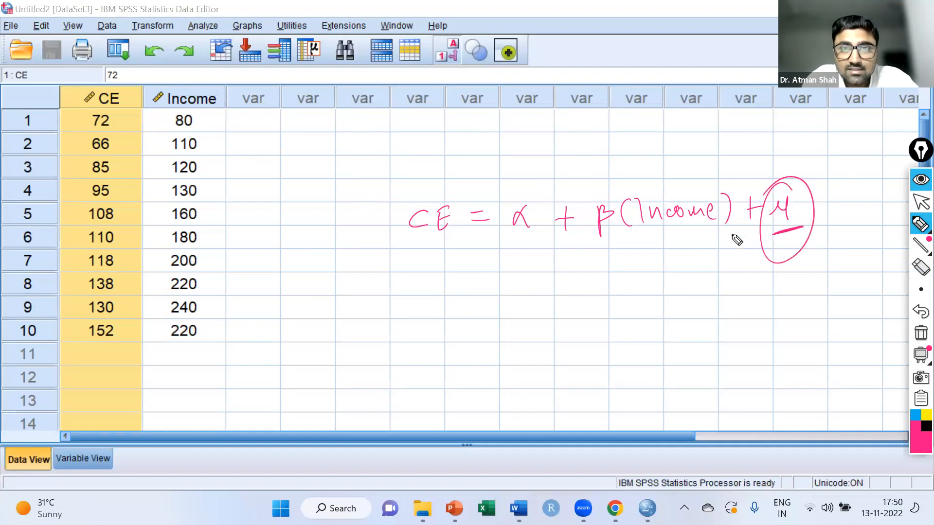
mouse_move(690, 142)
left_mouse_down()
mouse_move(713, 143)
mouse_move(744, 125)
mouse_move(821, 148)
mouse_move(865, 142)
mouse_move(884, 127)
mouse_move(881, 147)
left_mouse_up()
left_click_drag(798, 158, 886, 153)
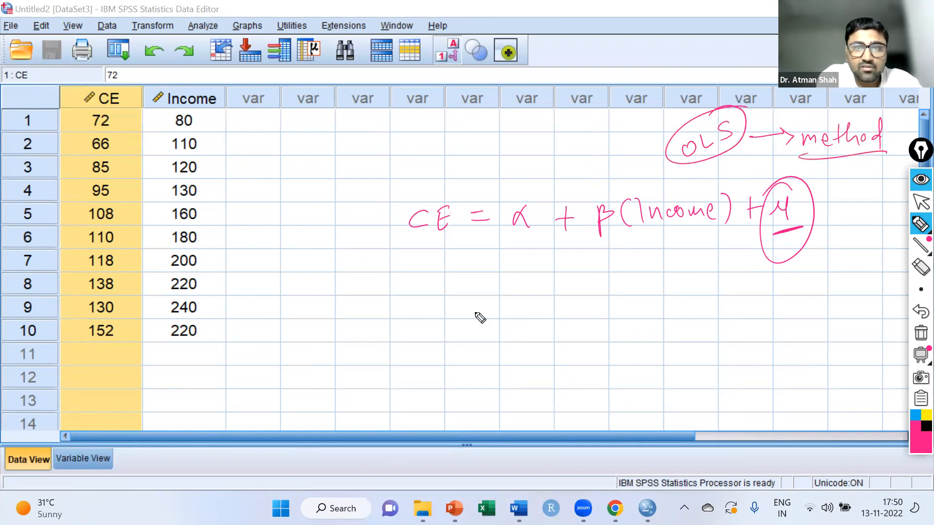
Handwrite the estimated equation "CE = α̂ + β̂(Income)" below the model, with hats over α and β only
mouse_move(483, 315)
left_mouse_down()
mouse_move(483, 327)
mouse_move(500, 317)
mouse_move(502, 325)
mouse_move(480, 291)
mouse_move(542, 312)
left_mouse_up()
left_click_drag(525, 319, 580, 323)
mouse_move(563, 294)
left_mouse_down()
mouse_move(603, 325)
mouse_move(615, 314)
left_mouse_up()
mouse_move(624, 307)
left_mouse_down()
mouse_move(622, 327)
mouse_move(628, 297)
left_mouse_up()
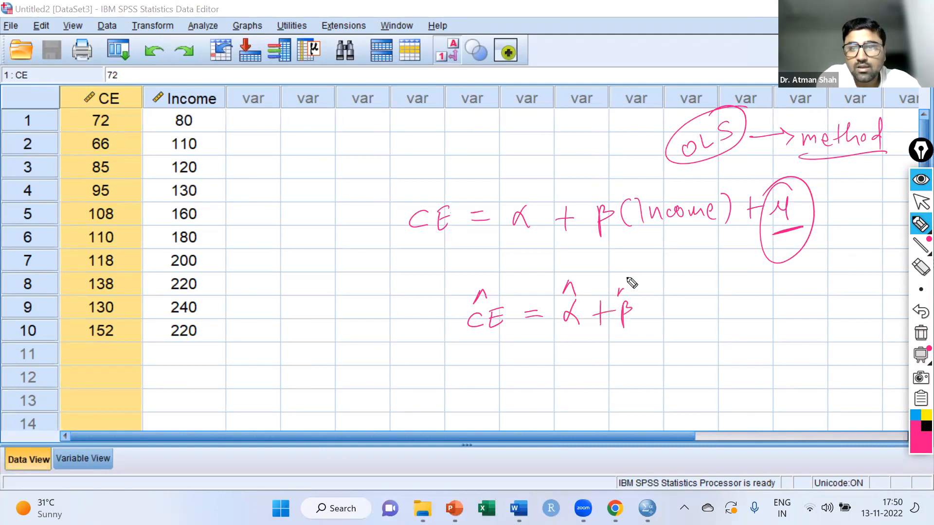
left_click_drag(479, 298, 484, 293)
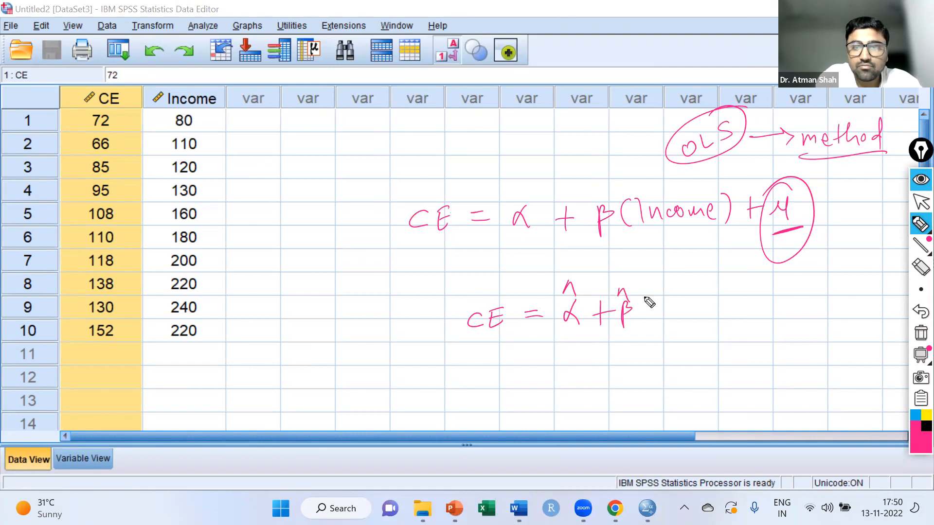
mouse_move(652, 299)
left_mouse_down()
mouse_move(647, 320)
mouse_move(672, 314)
left_mouse_up()
mouse_move(678, 316)
left_mouse_down()
mouse_move(738, 305)
mouse_move(751, 327)
left_mouse_up()
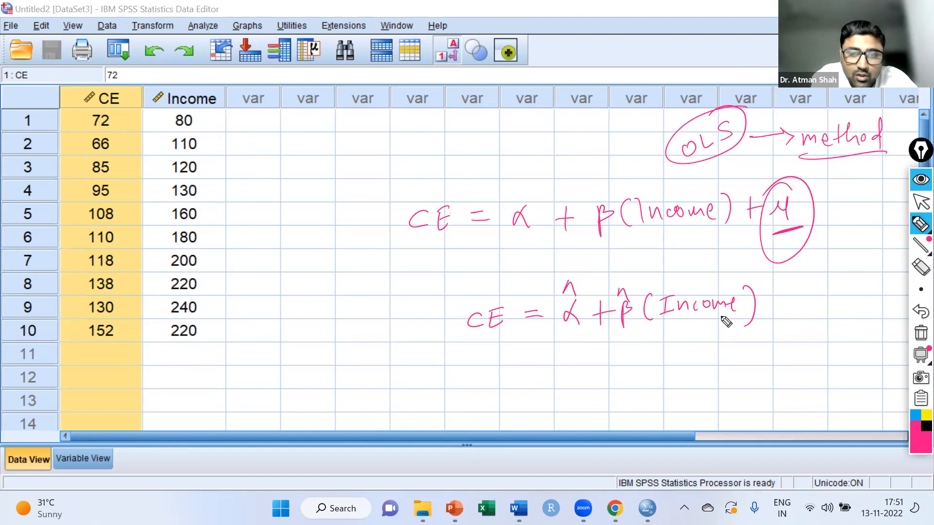
Draw an upward arrow to CE in the estimated equation and write "predict CE → for given values of Y." beside it
mouse_move(492, 344)
left_mouse_down()
mouse_move(492, 382)
mouse_move(496, 347)
mouse_move(504, 359)
left_mouse_up()
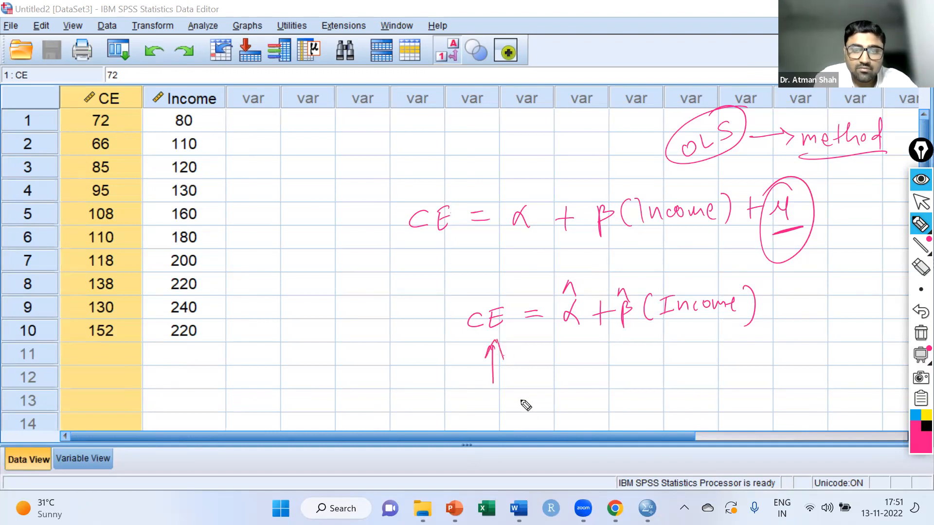
left_click_drag(525, 399, 629, 355)
mouse_move(578, 405)
left_mouse_down()
mouse_move(593, 418)
mouse_move(604, 396)
mouse_move(677, 382)
left_mouse_up()
left_click_drag(667, 374, 670, 388)
mouse_move(707, 352)
left_mouse_down()
mouse_move(729, 365)
mouse_move(751, 360)
mouse_move(773, 377)
mouse_move(783, 344)
mouse_move(800, 354)
mouse_move(832, 343)
left_mouse_up()
mouse_move(724, 396)
left_mouse_down()
mouse_move(782, 389)
mouse_move(848, 358)
mouse_move(826, 398)
mouse_move(844, 382)
left_mouse_up()
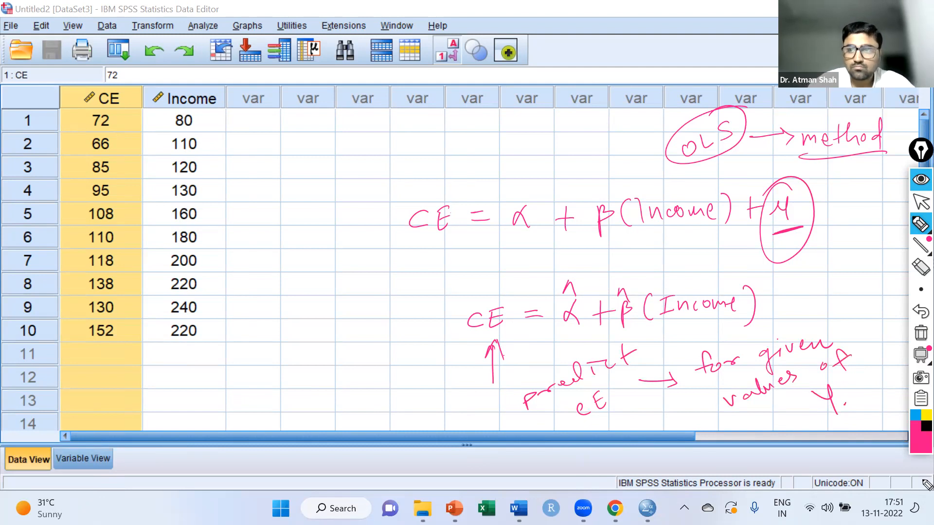
Clear the handwritten equations, leave the pen, and open a widened Linear Regression dialog for the consumption data
left_click(918, 334)
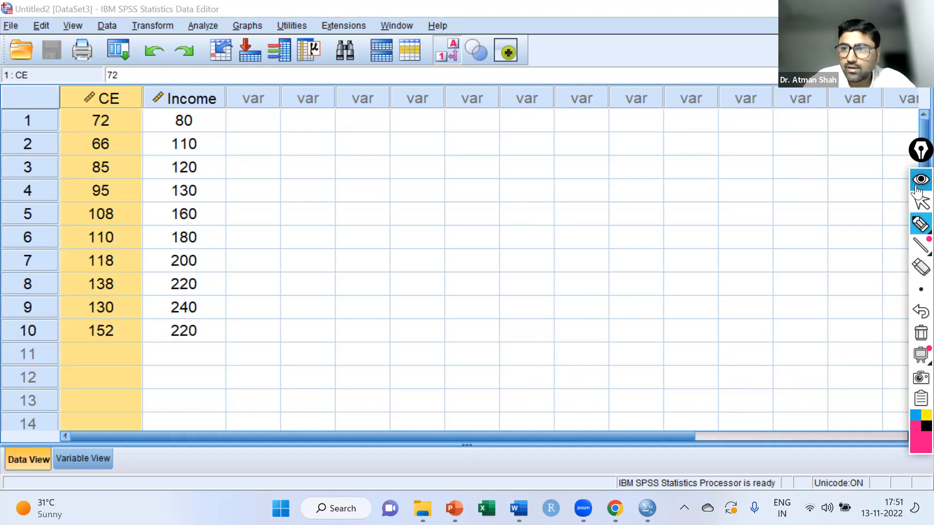
left_click(920, 202)
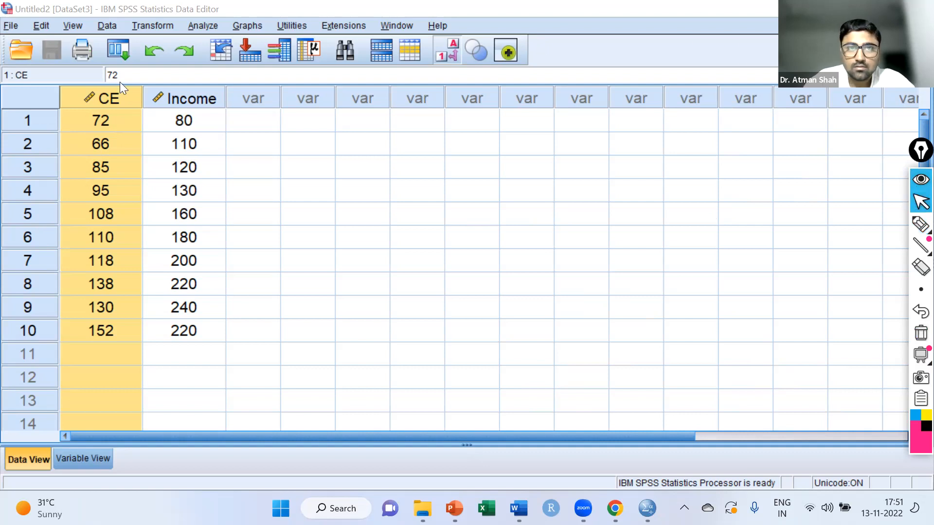
left_click(204, 26)
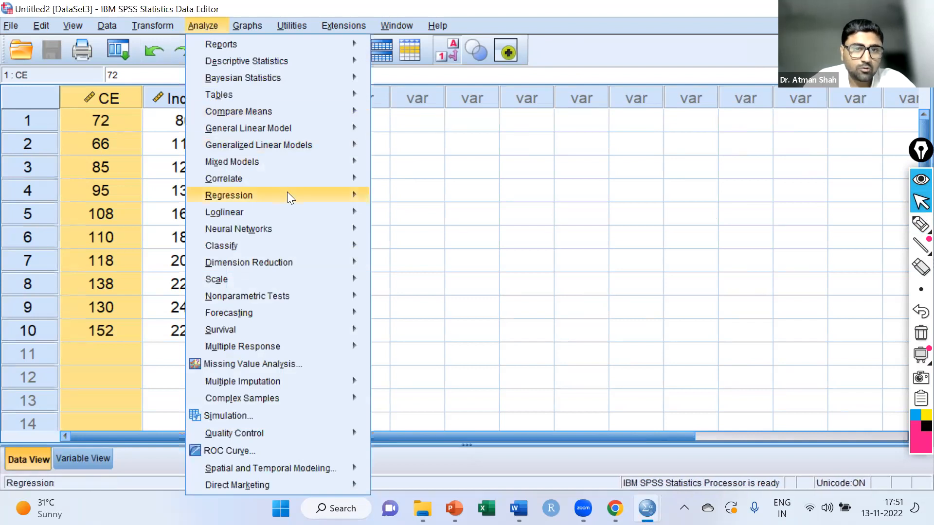
mouse_move(287, 192)
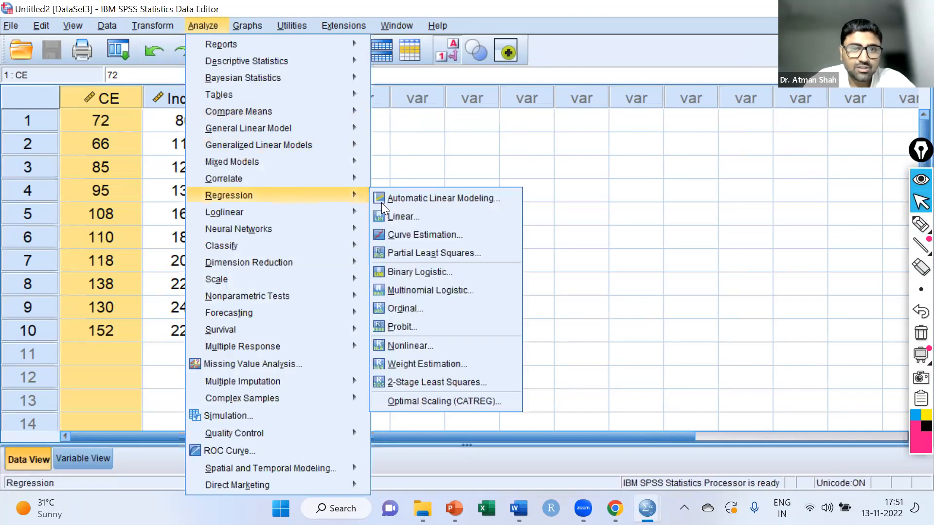
left_click(488, 217)
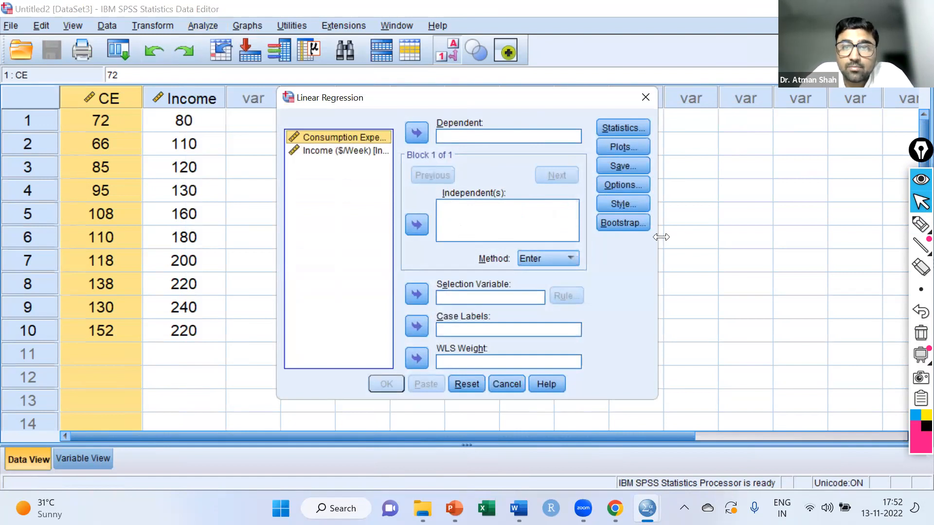
left_click_drag(659, 237, 780, 237)
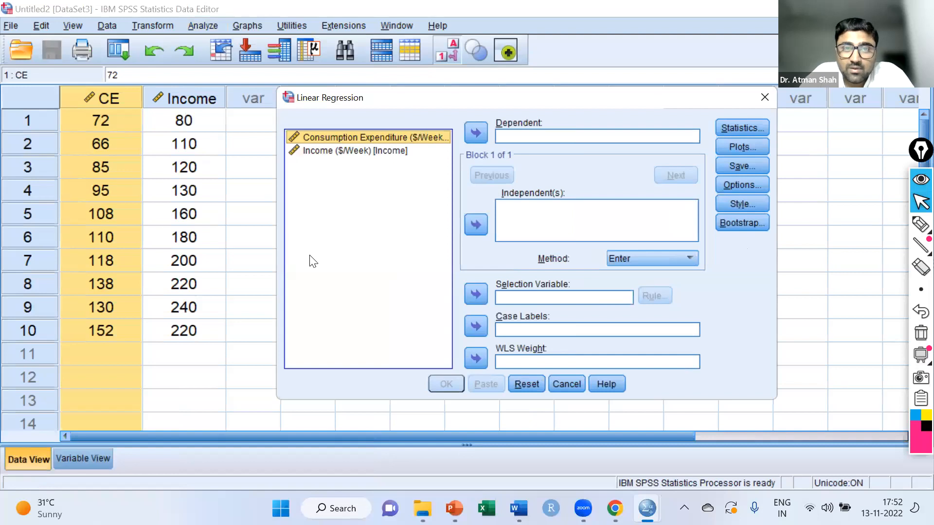
Assign Consumption Expenditure ($/Week) as the dependent variable and Income ($/Week) as the independent variable
left_click(479, 133)
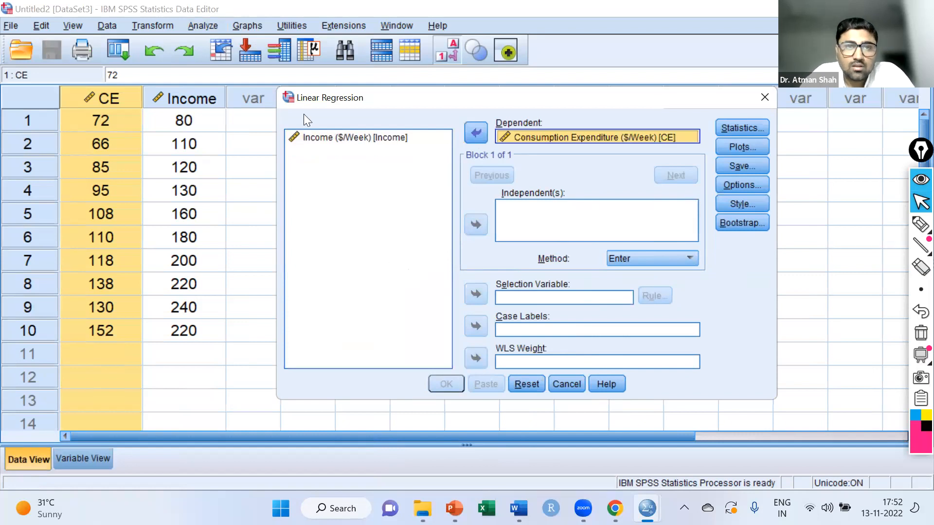
left_click(320, 138)
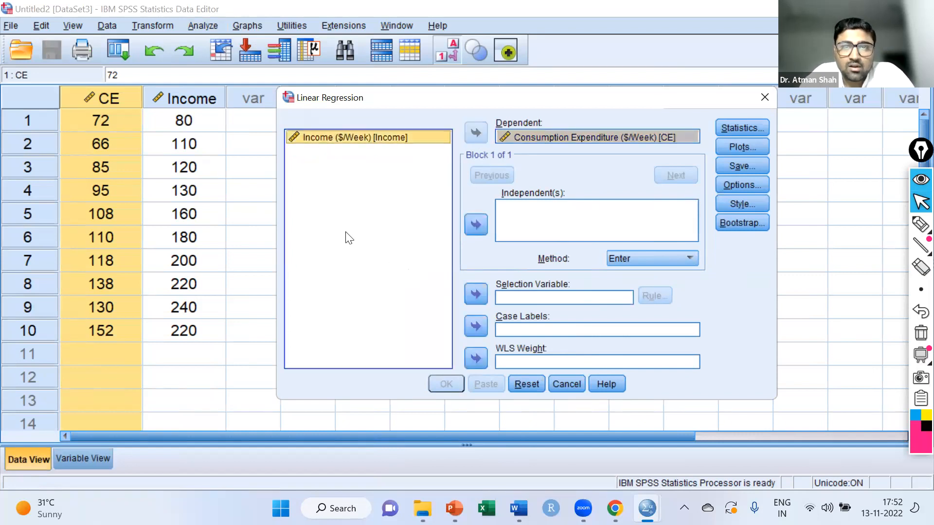
left_click(481, 226)
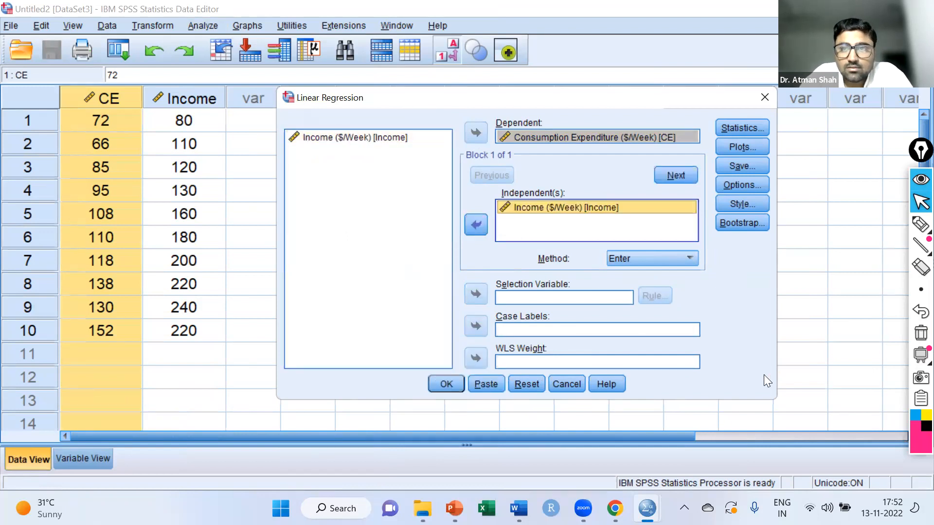
Add Descriptives to the regression statistics and run the linear regression
left_click(737, 132)
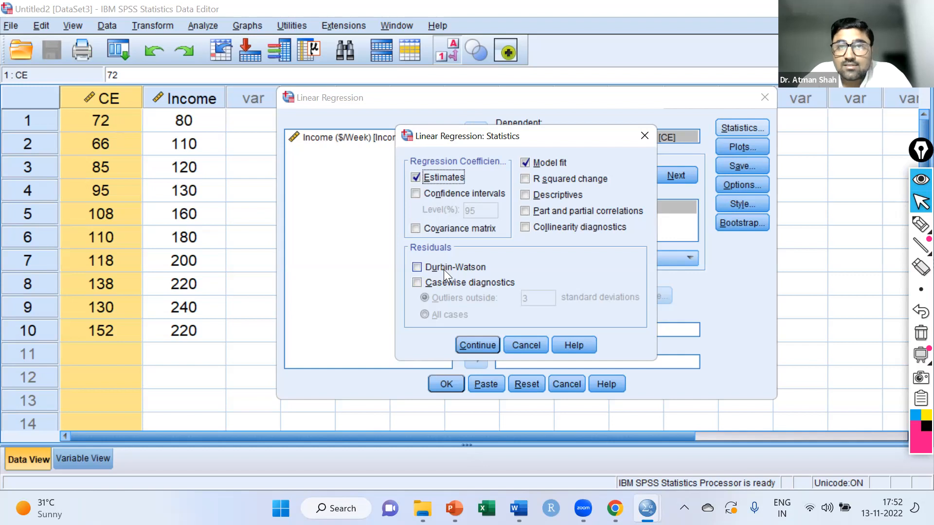
left_click(526, 196)
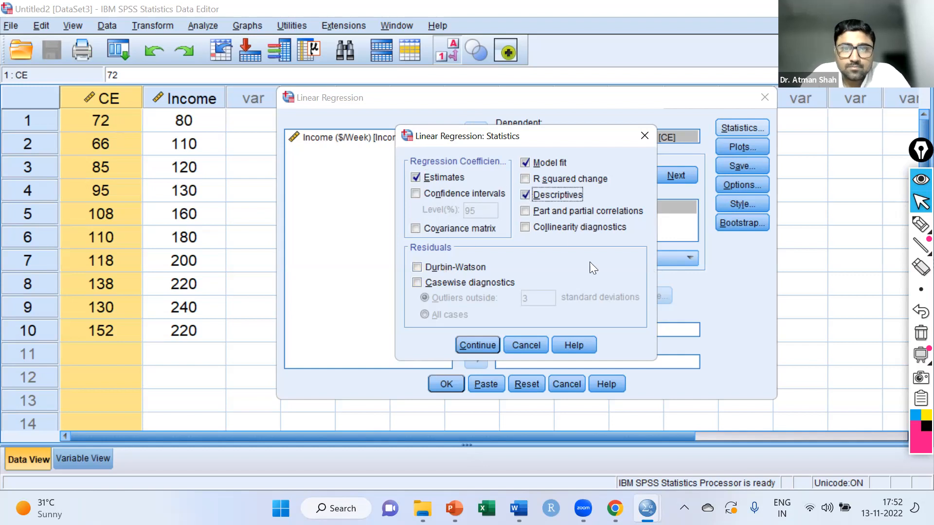
left_click(477, 343)
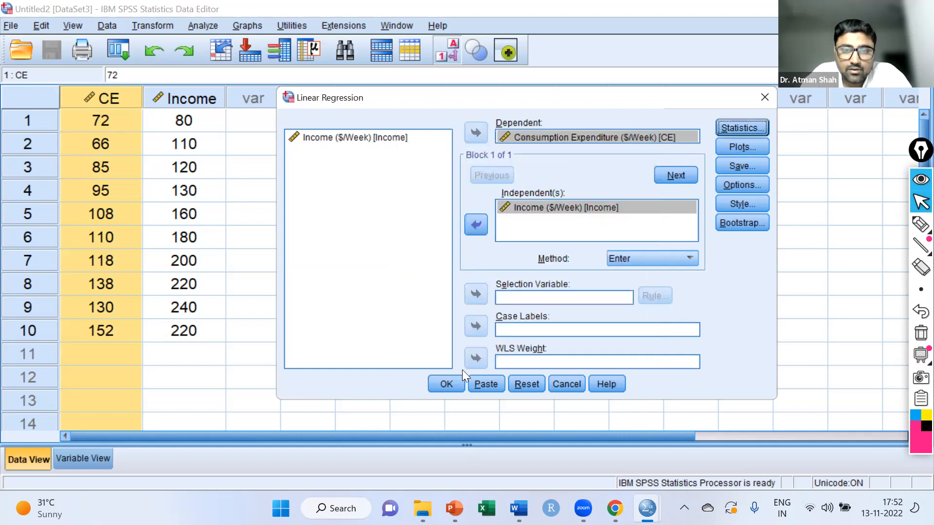
left_click(462, 383)
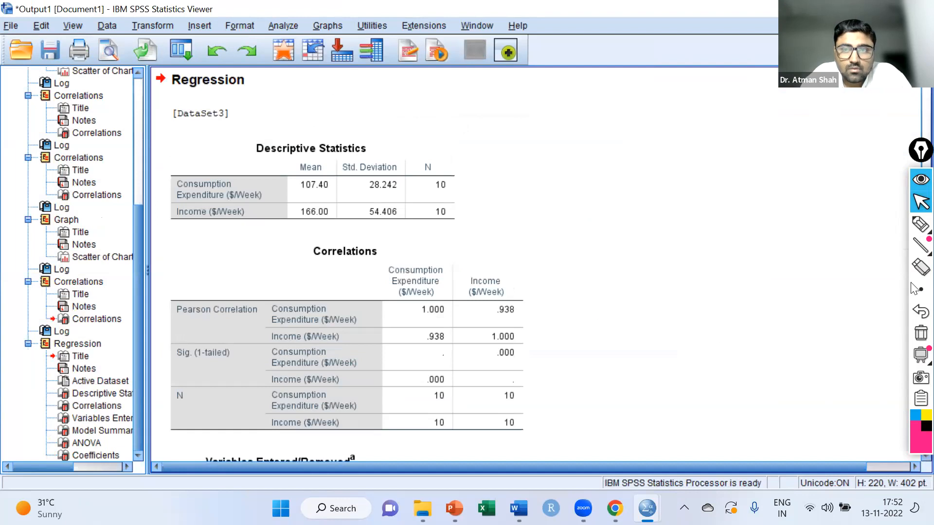
Mark the Descriptive Statistics and Correlations tables with ticks, circle the Mean column, and clear the pen marks
left_click(920, 223)
left_click_drag(486, 182, 550, 161)
mouse_move(292, 208)
left_mouse_down()
mouse_move(313, 156)
mouse_move(280, 174)
left_mouse_up()
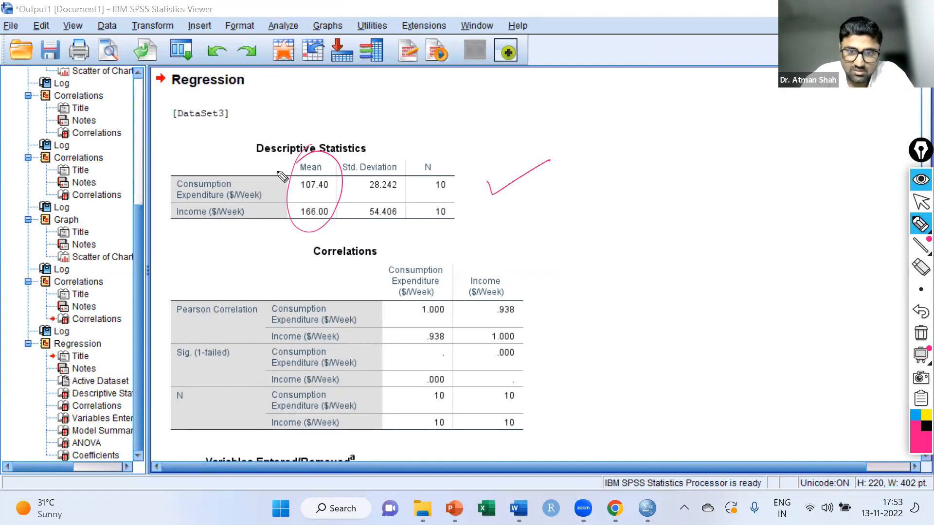
left_click_drag(561, 351, 631, 321)
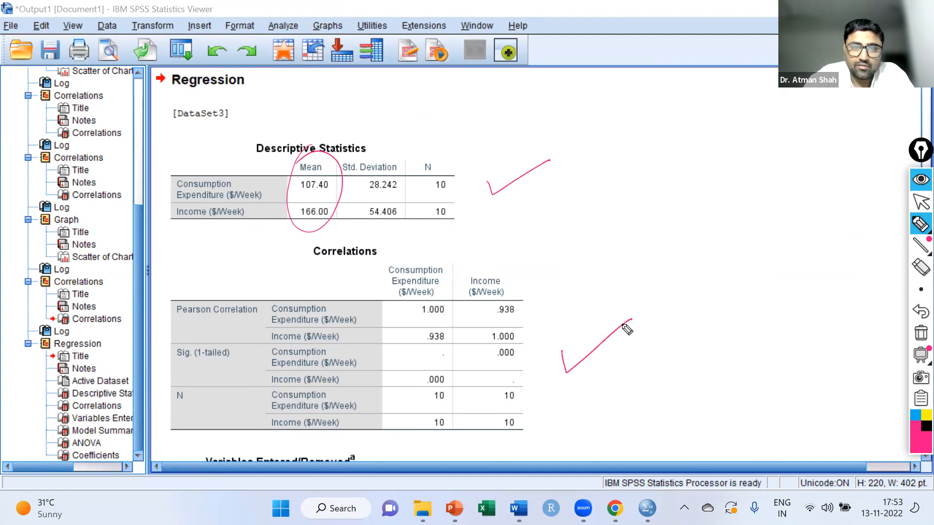
left_click(919, 337)
left_click(920, 202)
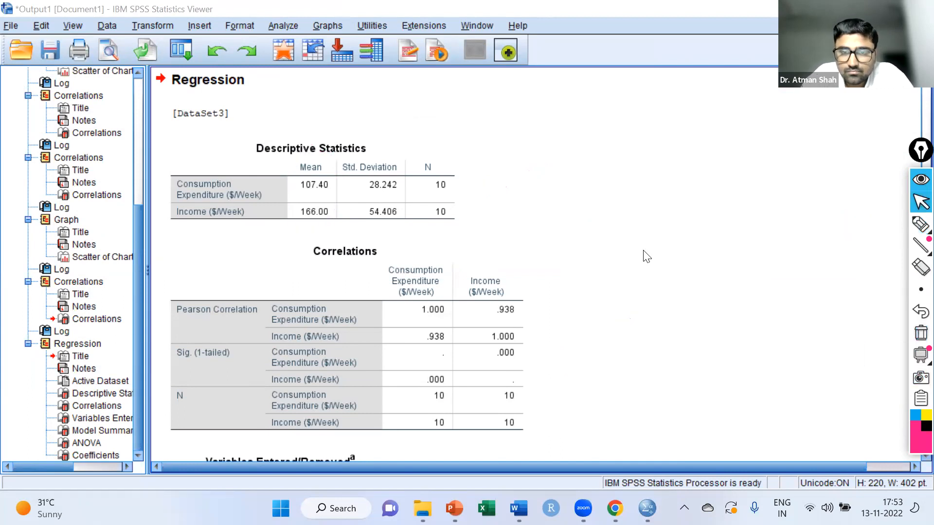
Look through the Model Summary, ANOVA and Coefficients tables of the regression output
scroll(644, 262, "down", 5)
scroll(644, 264, "down", 3)
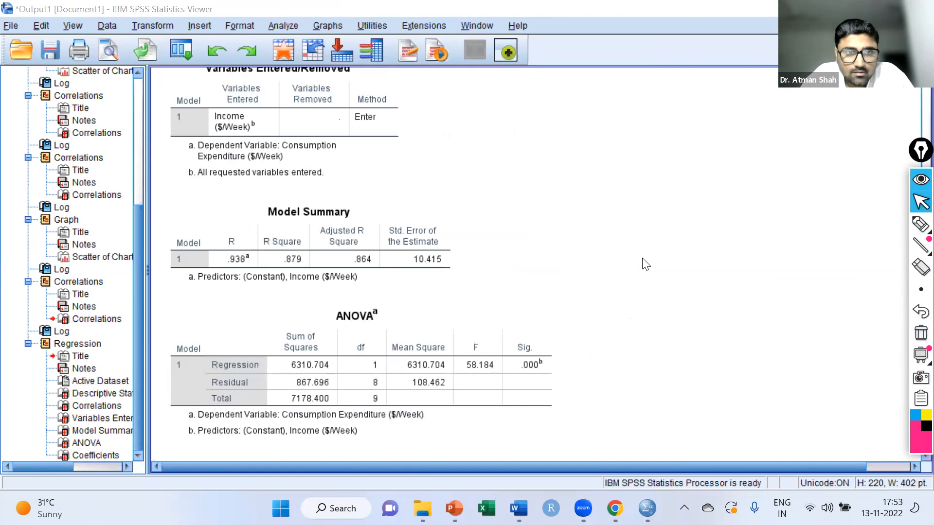
scroll(663, 263, "down", 3)
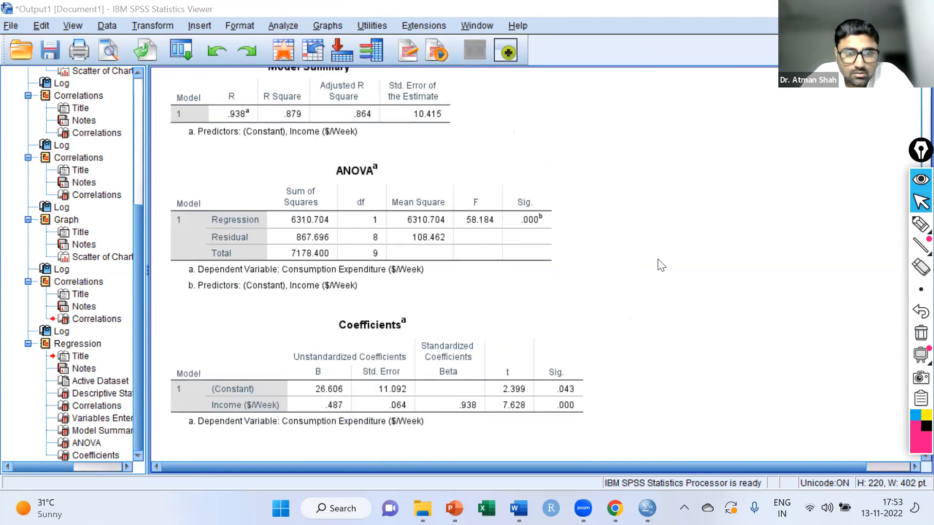
scroll(659, 265, "up", 1)
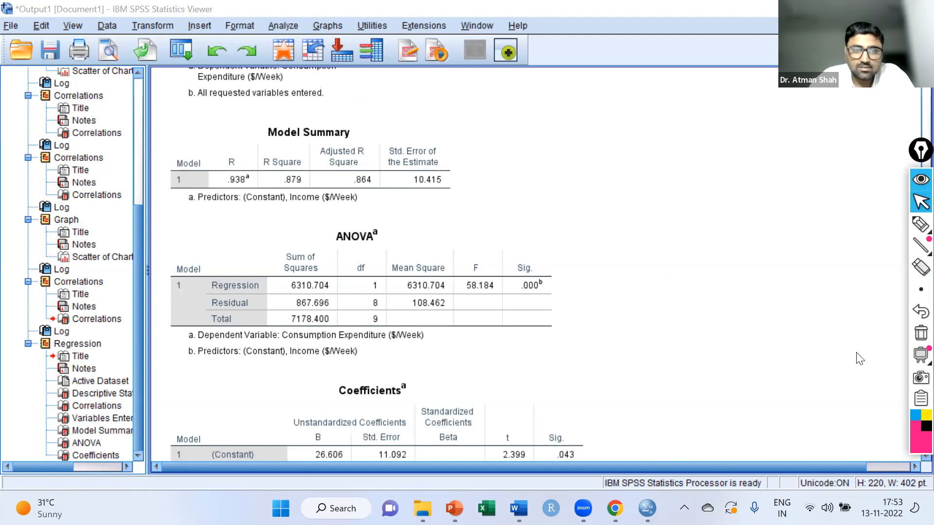
Mark the Coefficients table with a large pen tick and circle its Sig. column
scroll(803, 324, "down", 1)
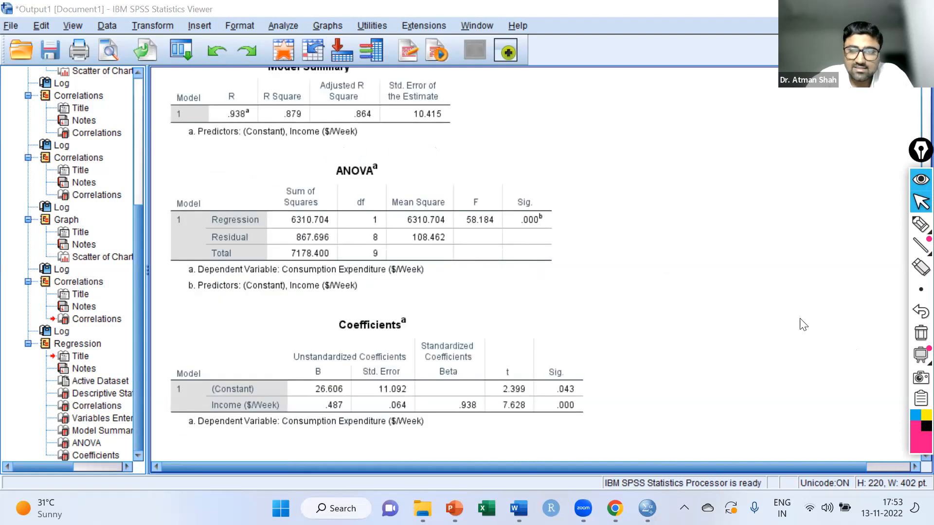
left_click(635, 375)
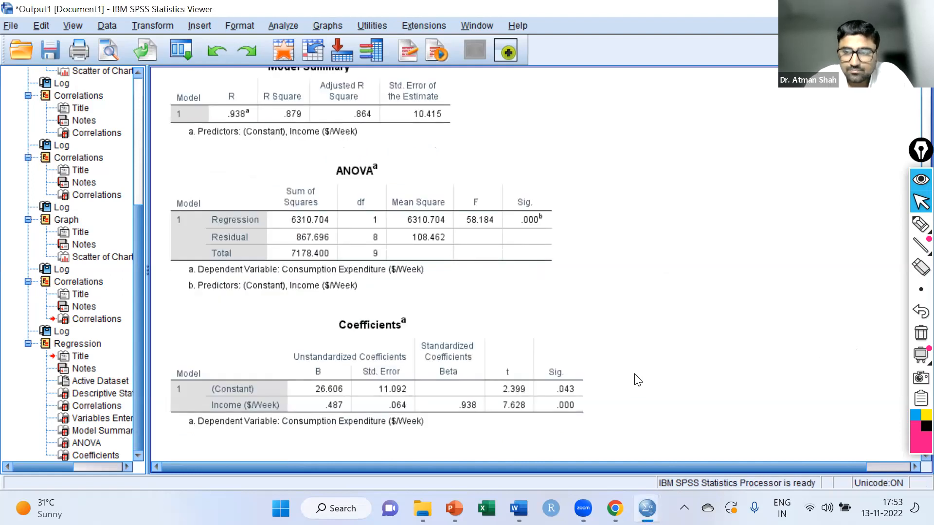
left_click(913, 428)
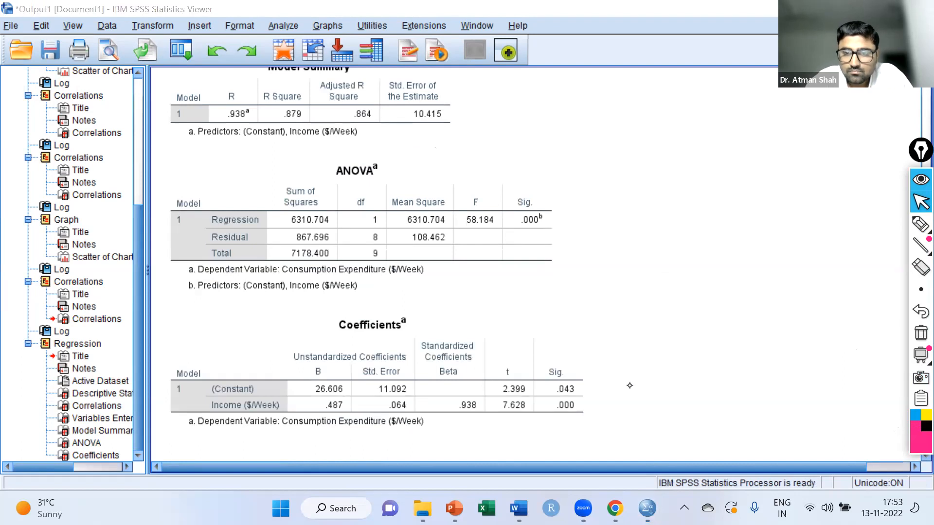
left_click(921, 224)
left_click_drag(636, 384, 650, 391)
left_click_drag(686, 360, 705, 344)
left_click_drag(649, 393, 703, 345)
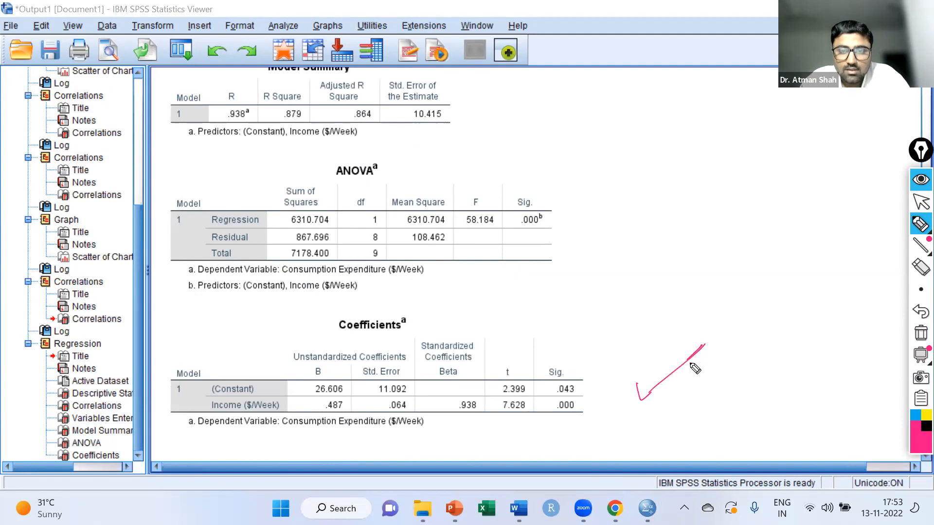
mouse_move(566, 348)
left_mouse_down()
mouse_move(565, 435)
mouse_move(572, 345)
left_mouse_up()
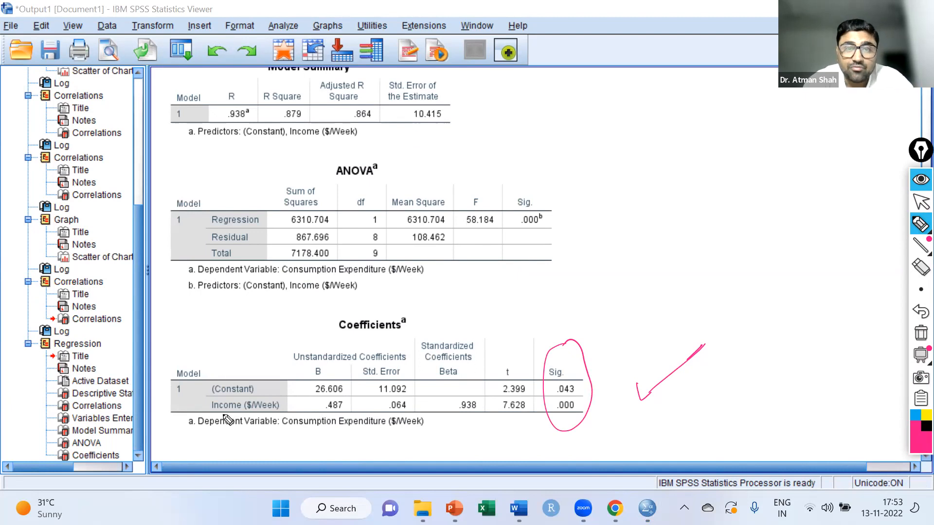
Handwrite the fitted equation CE = 26.60 + 0.48 (Income) beside the Model Summary and tick the constant's B coefficient
mouse_move(592, 181)
left_mouse_down()
mouse_move(585, 184)
mouse_move(593, 193)
mouse_move(613, 178)
mouse_move(611, 186)
left_mouse_up()
mouse_move(604, 192)
left_mouse_down()
mouse_move(641, 187)
mouse_move(598, 185)
mouse_move(627, 186)
left_mouse_up()
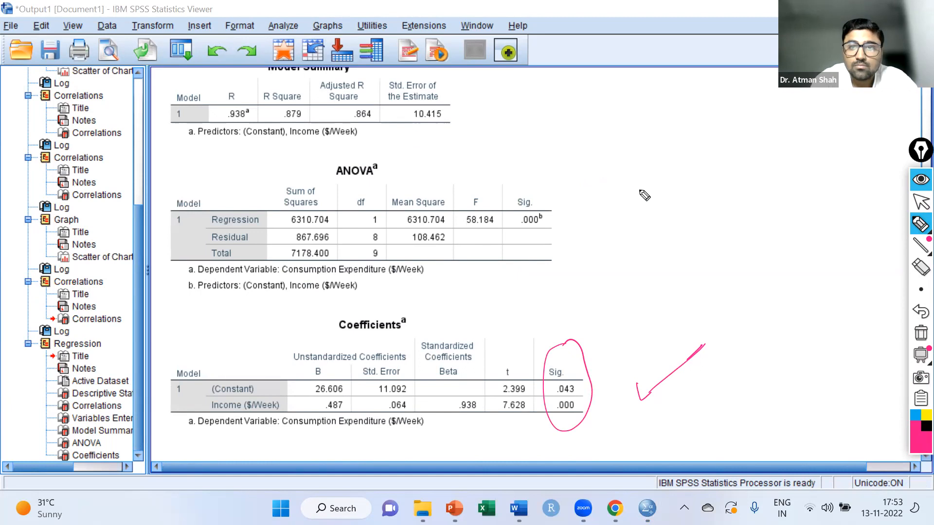
mouse_move(567, 94)
left_mouse_down()
mouse_move(559, 100)
mouse_move(567, 107)
mouse_move(617, 101)
left_mouse_up()
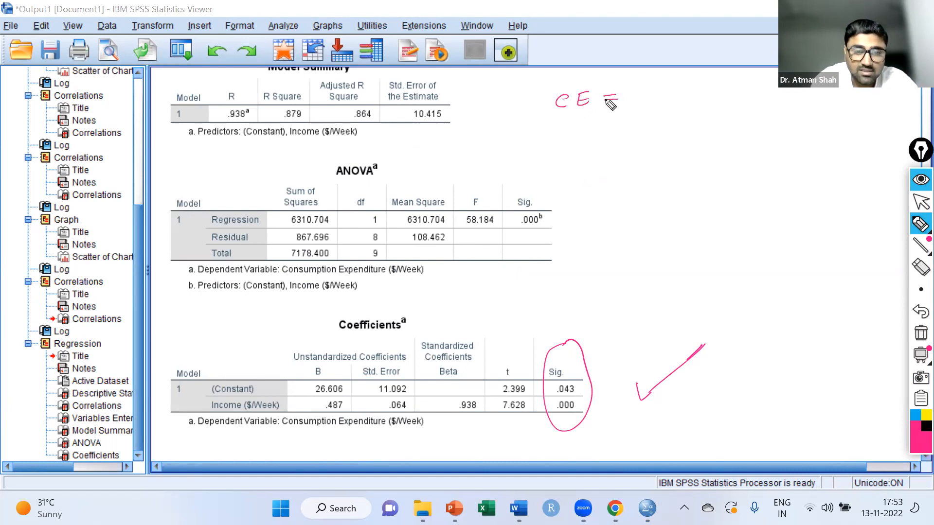
left_click_drag(291, 387, 306, 384)
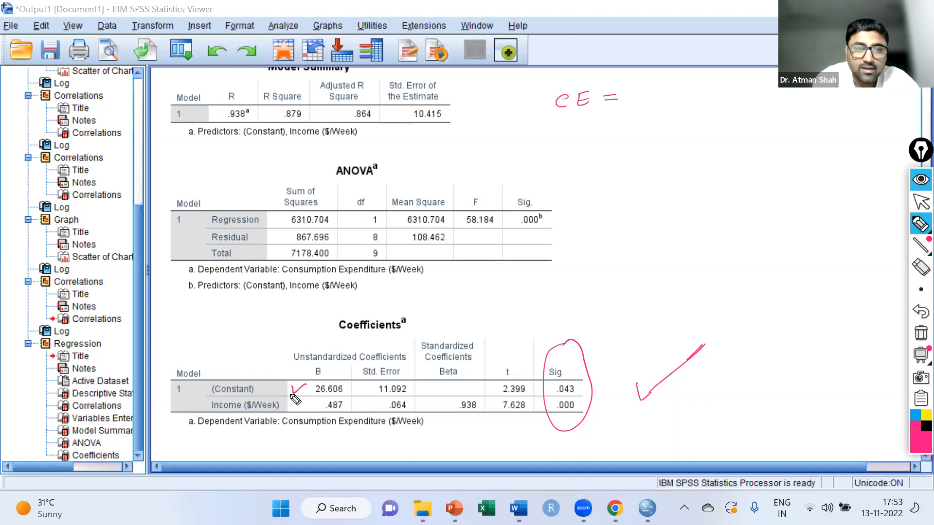
left_click_drag(628, 95, 646, 107)
mouse_move(661, 93)
left_mouse_down()
mouse_move(656, 102)
mouse_move(687, 102)
mouse_move(679, 99)
left_mouse_up()
left_click(667, 98)
left_click_drag(694, 90, 725, 91)
left_click_drag(719, 86, 715, 104)
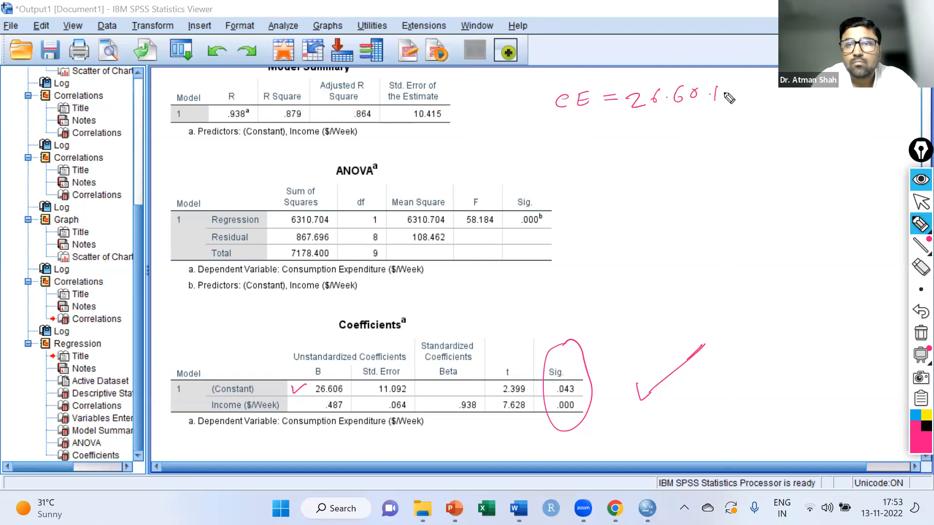
left_click_drag(740, 90, 763, 93)
left_click(752, 95)
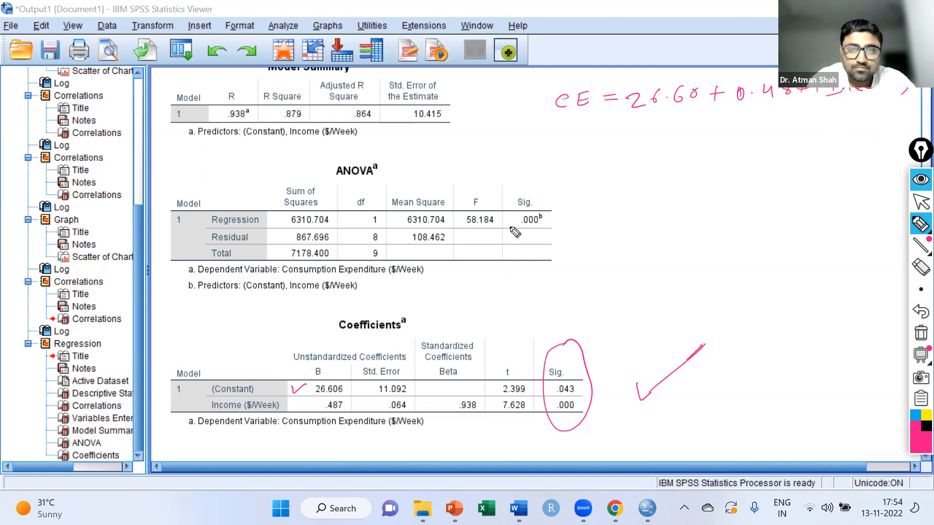
Circle the F and Sig. values in the ANOVA table and write "Model specification is correct" beside an arrow
mouse_move(491, 187)
left_mouse_down()
mouse_move(452, 215)
mouse_move(443, 208)
left_mouse_up()
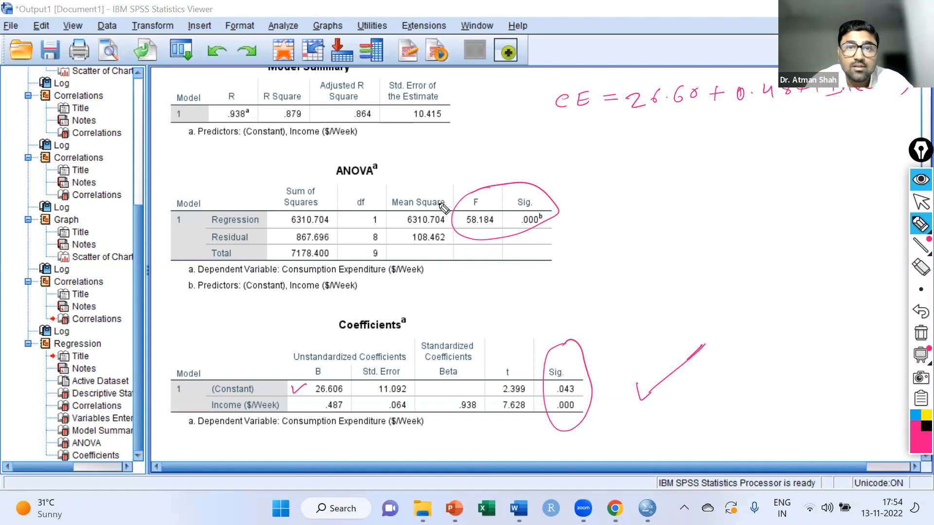
mouse_move(538, 245)
left_mouse_down()
mouse_move(575, 234)
mouse_move(571, 242)
left_mouse_up()
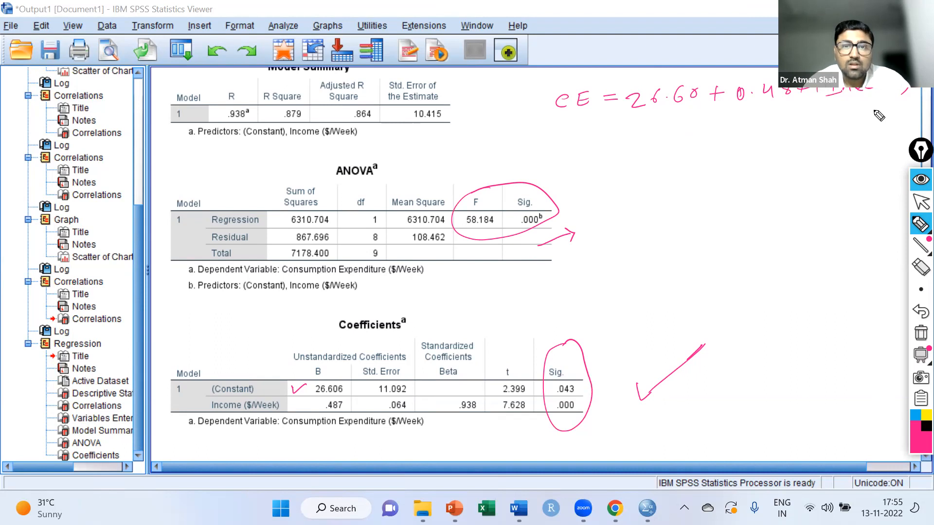
mouse_move(595, 216)
left_mouse_down()
mouse_move(627, 209)
mouse_move(665, 182)
mouse_move(732, 172)
mouse_move(786, 146)
mouse_move(816, 148)
mouse_move(853, 119)
mouse_move(874, 116)
left_mouse_up()
mouse_move(647, 254)
left_mouse_down()
mouse_move(795, 191)
mouse_move(794, 163)
left_mouse_up()
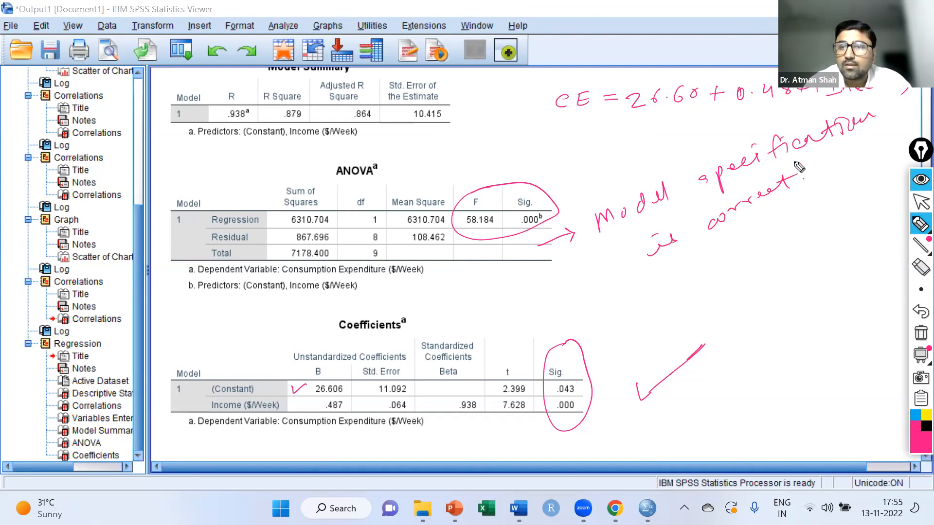
Circle R Square in the Model Summary and write in blue "R² = variation in D.V. that can be explained by I.V."
mouse_move(286, 82)
left_mouse_down()
mouse_move(265, 94)
mouse_move(290, 145)
mouse_move(315, 100)
mouse_move(286, 81)
left_mouse_up()
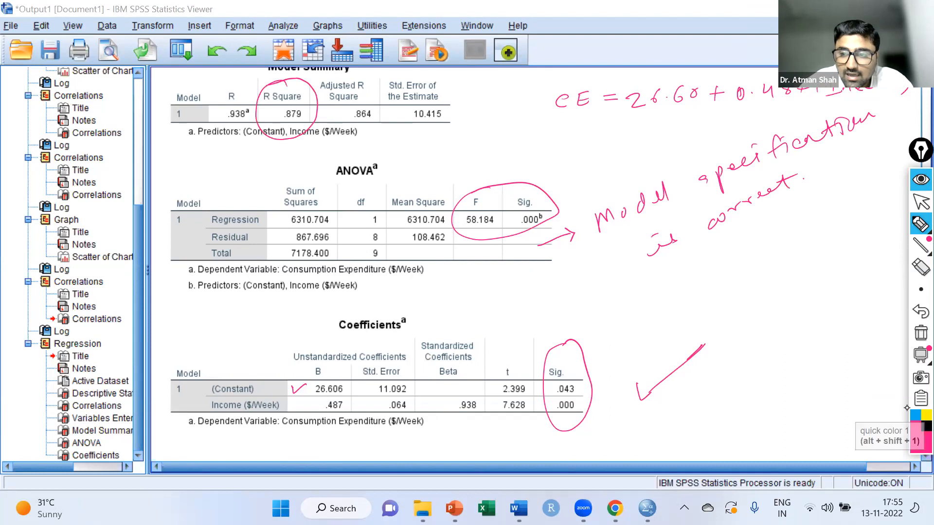
left_click(915, 415)
mouse_move(656, 428)
left_mouse_down()
mouse_move(668, 396)
mouse_move(682, 397)
mouse_move(675, 407)
left_mouse_up()
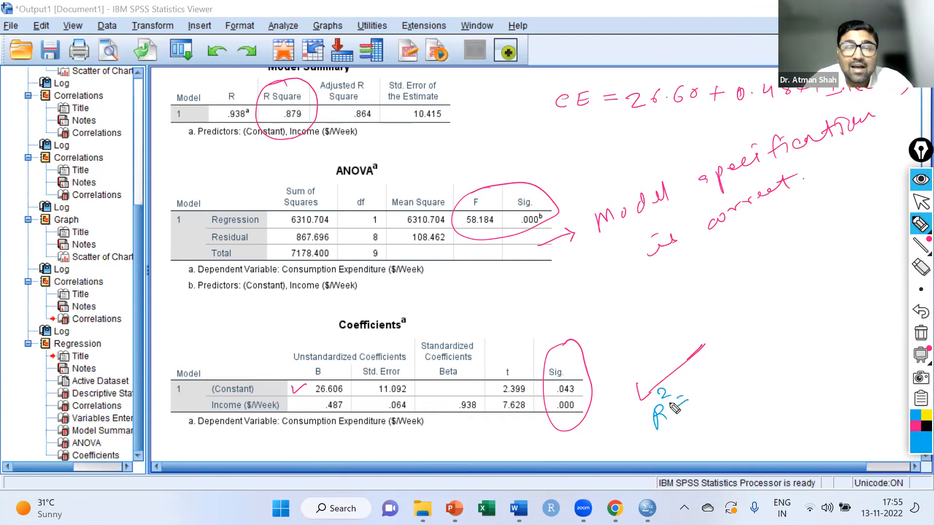
mouse_move(696, 377)
left_mouse_down()
mouse_move(709, 384)
mouse_move(721, 376)
mouse_move(729, 351)
mouse_move(822, 284)
mouse_move(860, 228)
left_mouse_up()
left_click(846, 252)
left_click(867, 236)
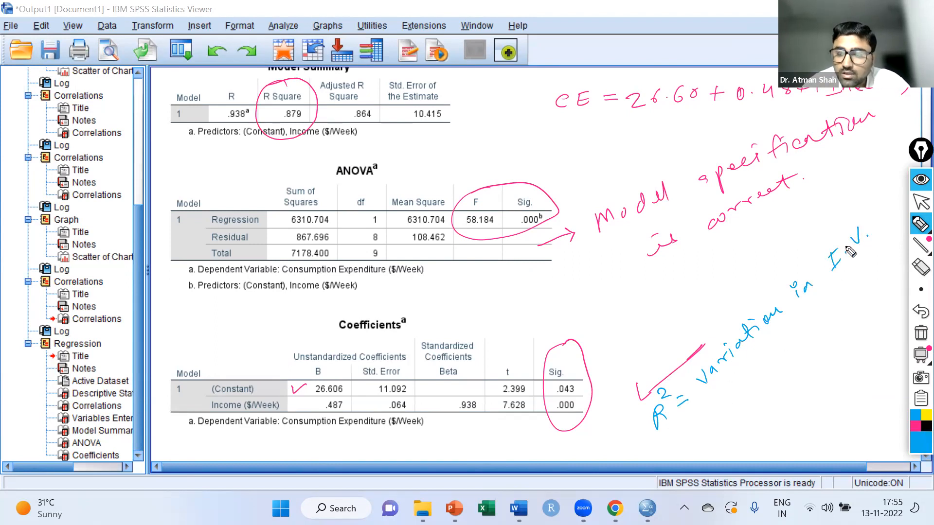
mouse_move(828, 257)
left_mouse_down()
mouse_move(844, 255)
mouse_move(834, 261)
left_mouse_up()
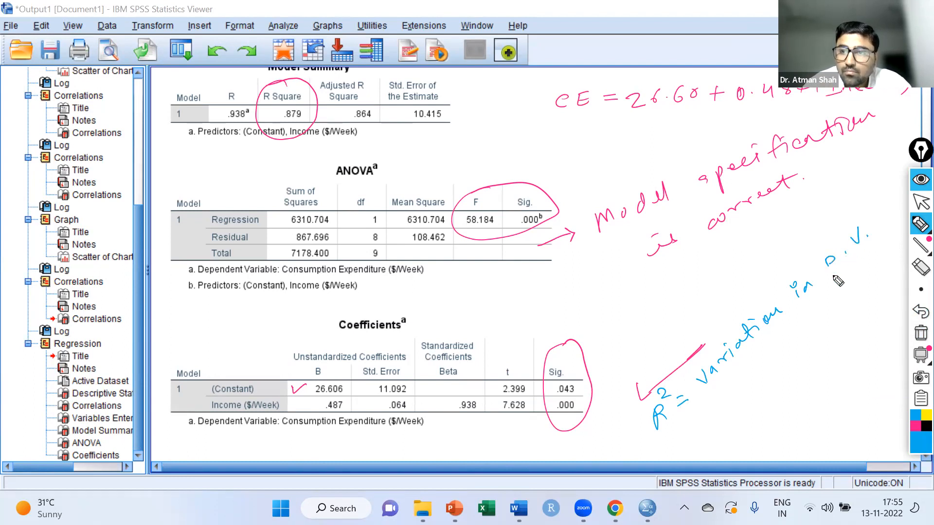
mouse_move(722, 394)
left_mouse_down()
mouse_move(734, 408)
mouse_move(751, 376)
mouse_move(868, 279)
mouse_move(903, 217)
left_mouse_up()
left_click_drag(793, 398, 854, 324)
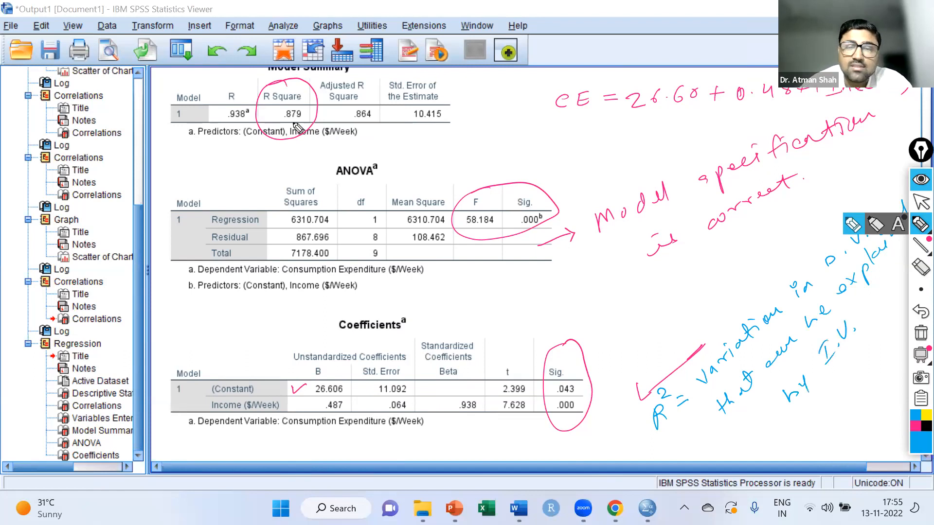
Write in blue that R² means 87.9% variation in CE is due to I, and clear all the pen marks
mouse_move(636, 373)
left_mouse_down()
mouse_move(670, 316)
mouse_move(690, 325)
mouse_move(720, 279)
mouse_move(866, 166)
left_mouse_up()
mouse_move(737, 288)
left_mouse_down()
mouse_move(749, 294)
mouse_move(793, 248)
mouse_move(833, 232)
mouse_move(835, 210)
left_mouse_up()
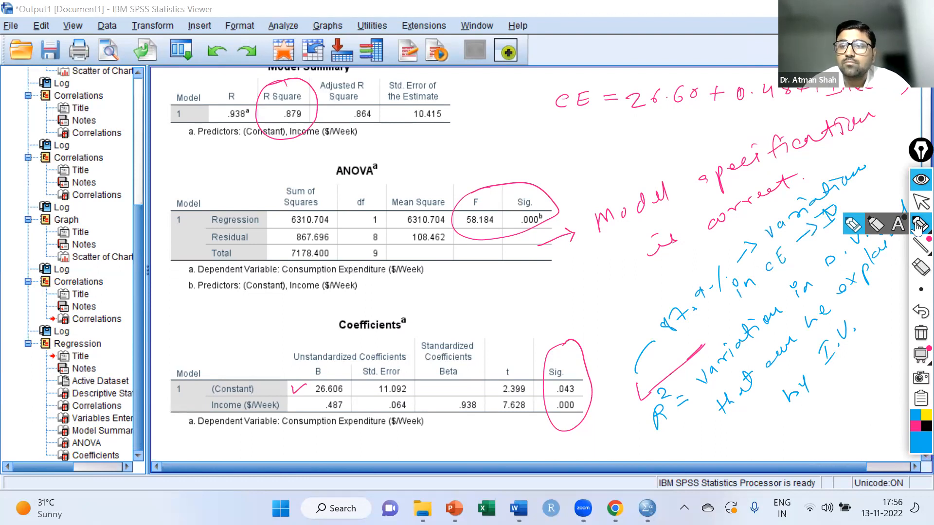
left_click(920, 332)
left_click_drag(914, 148, 904, 334)
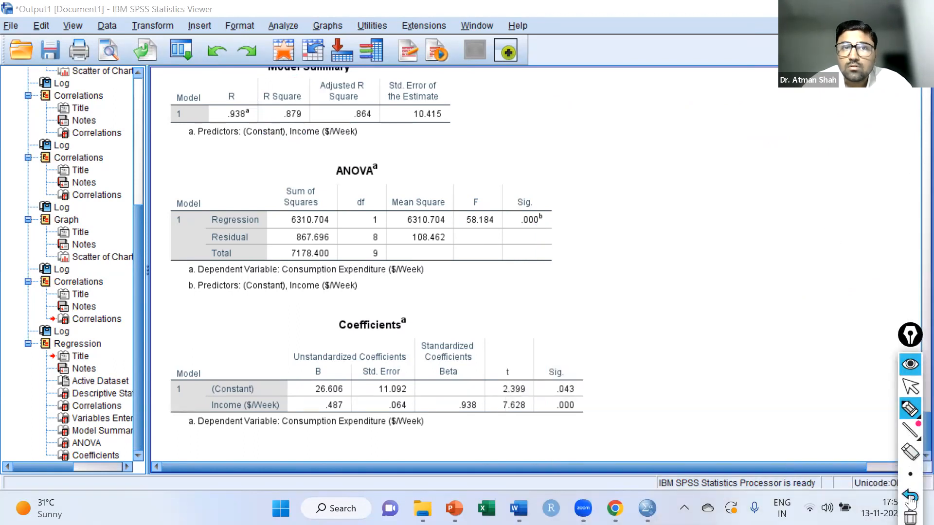
Circle the R Square value, tick the Model Summary, ANOVA and Coefficients tables, and clear the marks to return to the normal pointer
mouse_move(298, 92)
left_mouse_down()
mouse_move(302, 141)
mouse_move(304, 86)
left_mouse_up()
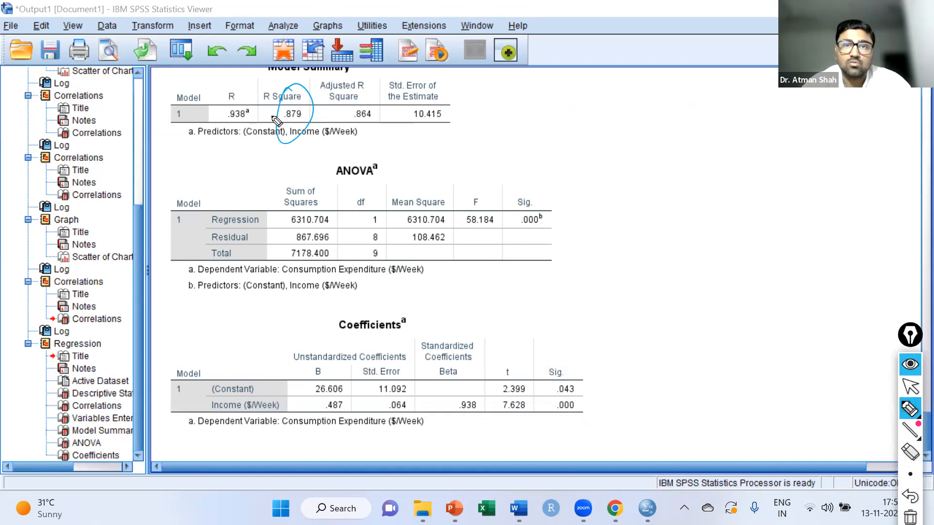
left_click_drag(574, 95, 639, 77)
left_click_drag(594, 203, 679, 178)
left_click_drag(622, 375, 724, 320)
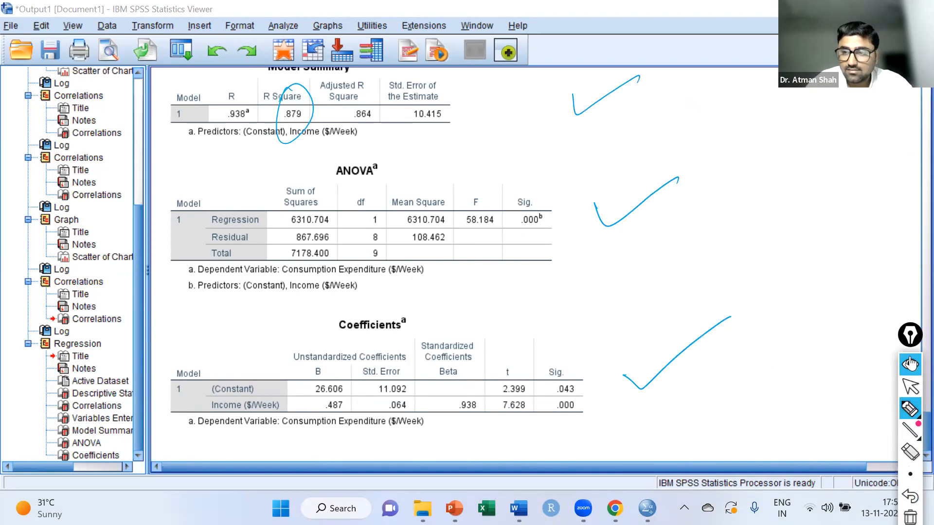
left_click(910, 516)
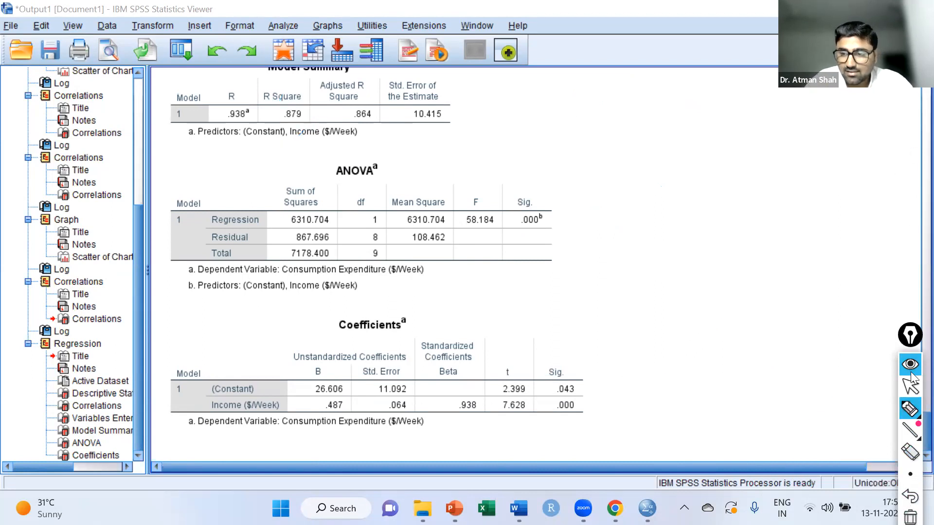
left_click_drag(910, 331, 906, 160)
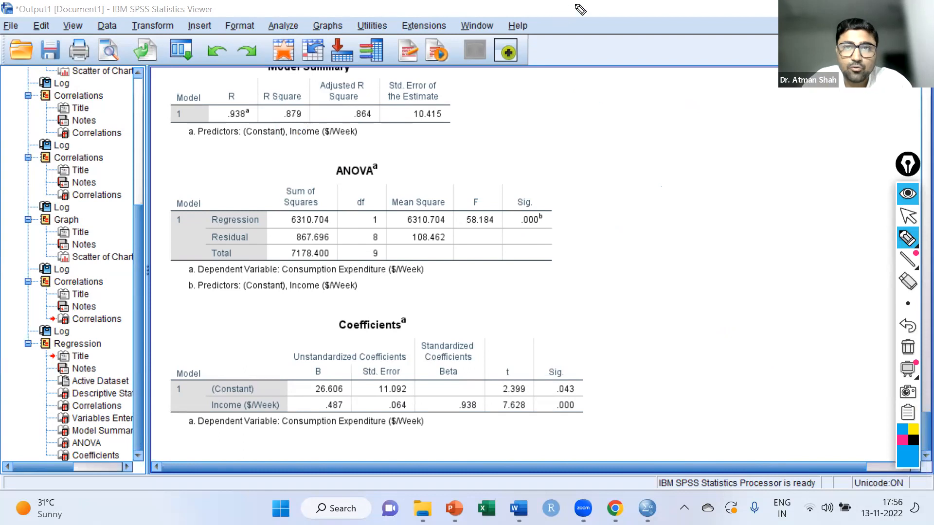
left_click(903, 209)
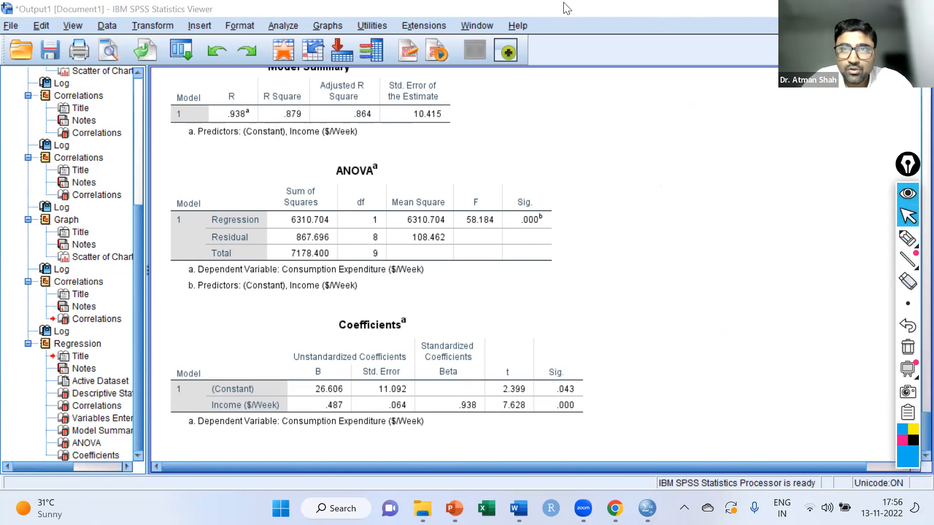